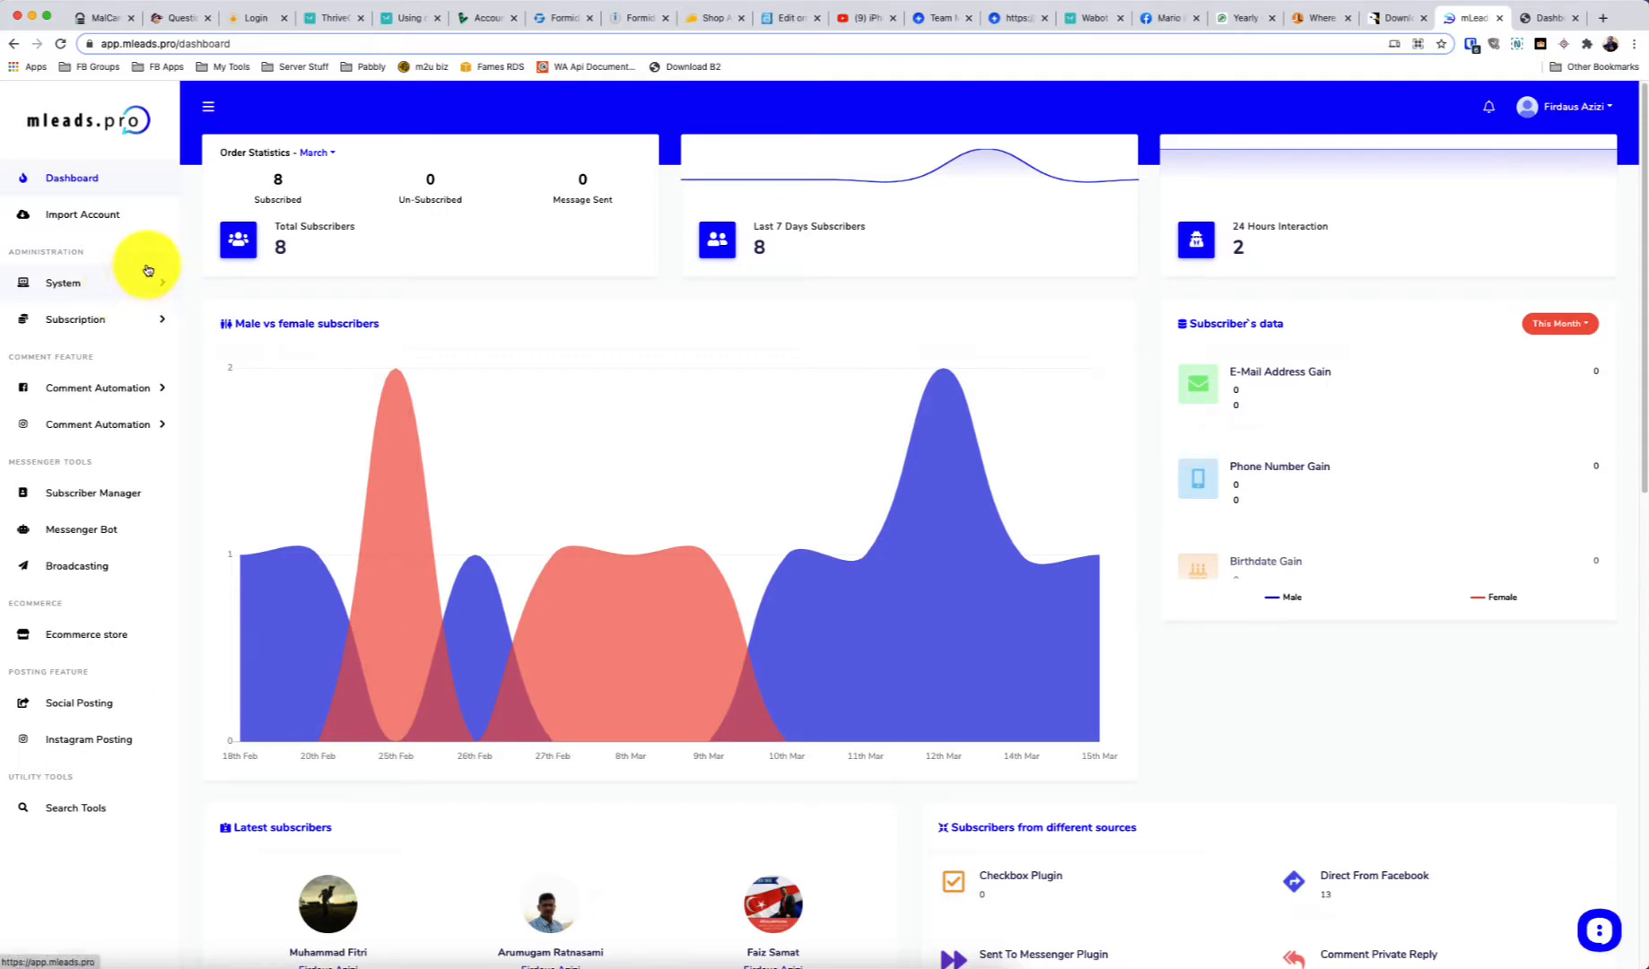
Go to the Messenger Bot tools page from the dashboard sidebar
{"action": "left_click", "coordinate": [82, 531]}
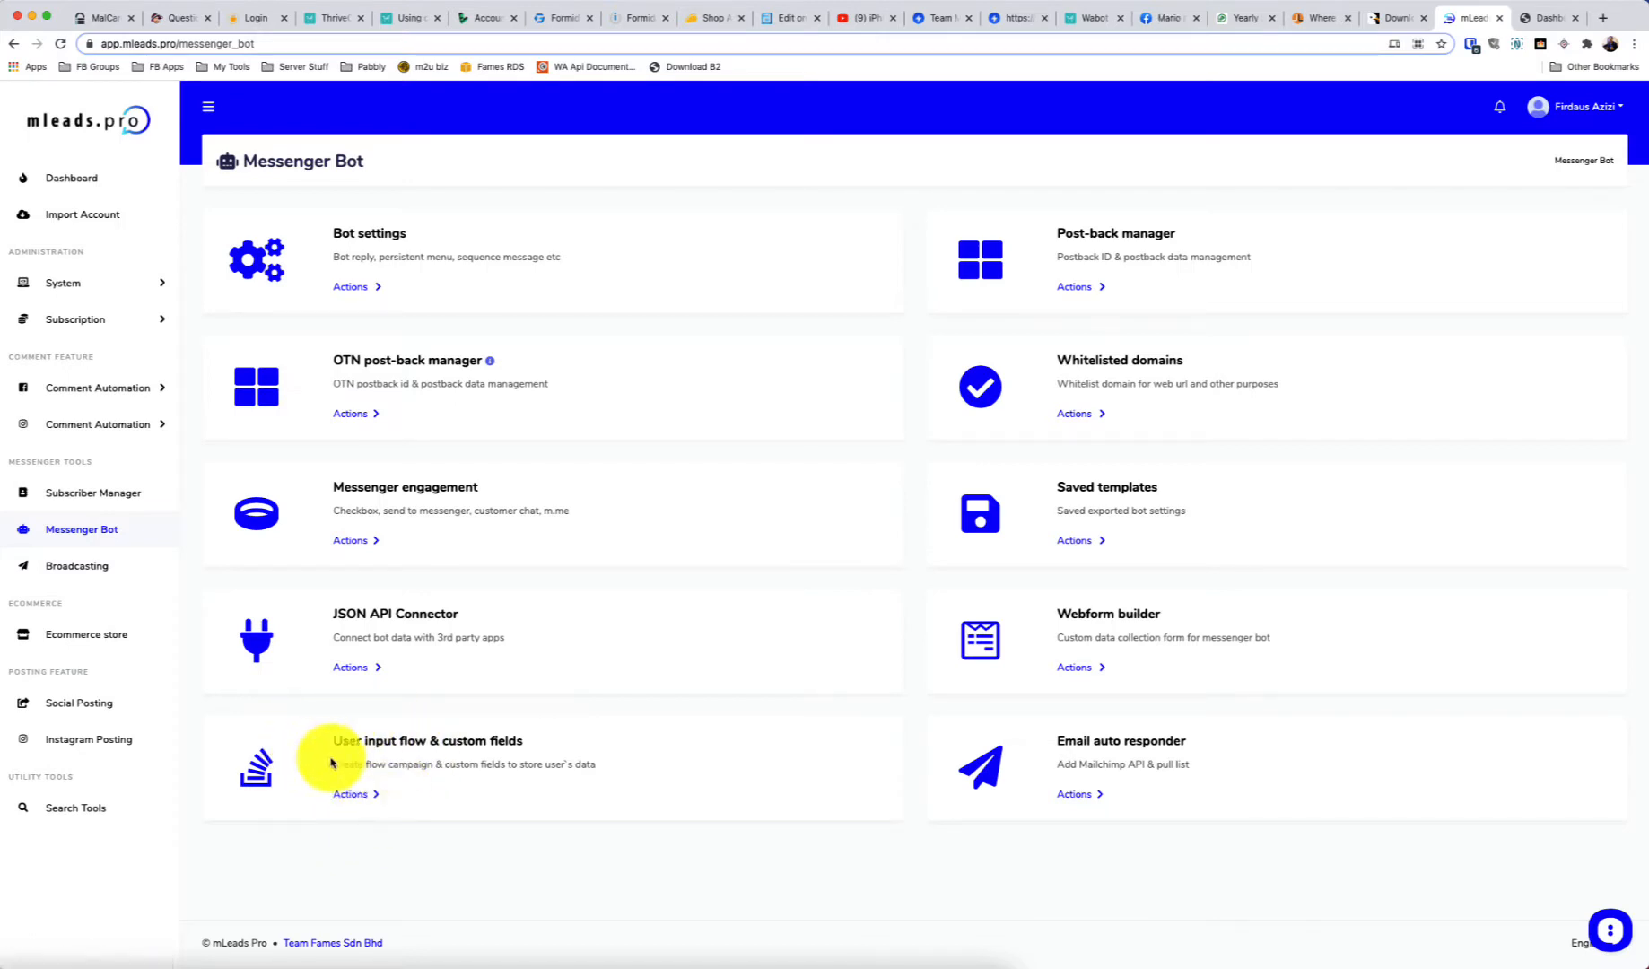
Open the Custom Fields list under 'User input flow & custom fields' Actions
{"action": "left_click", "coordinate": [348, 793]}
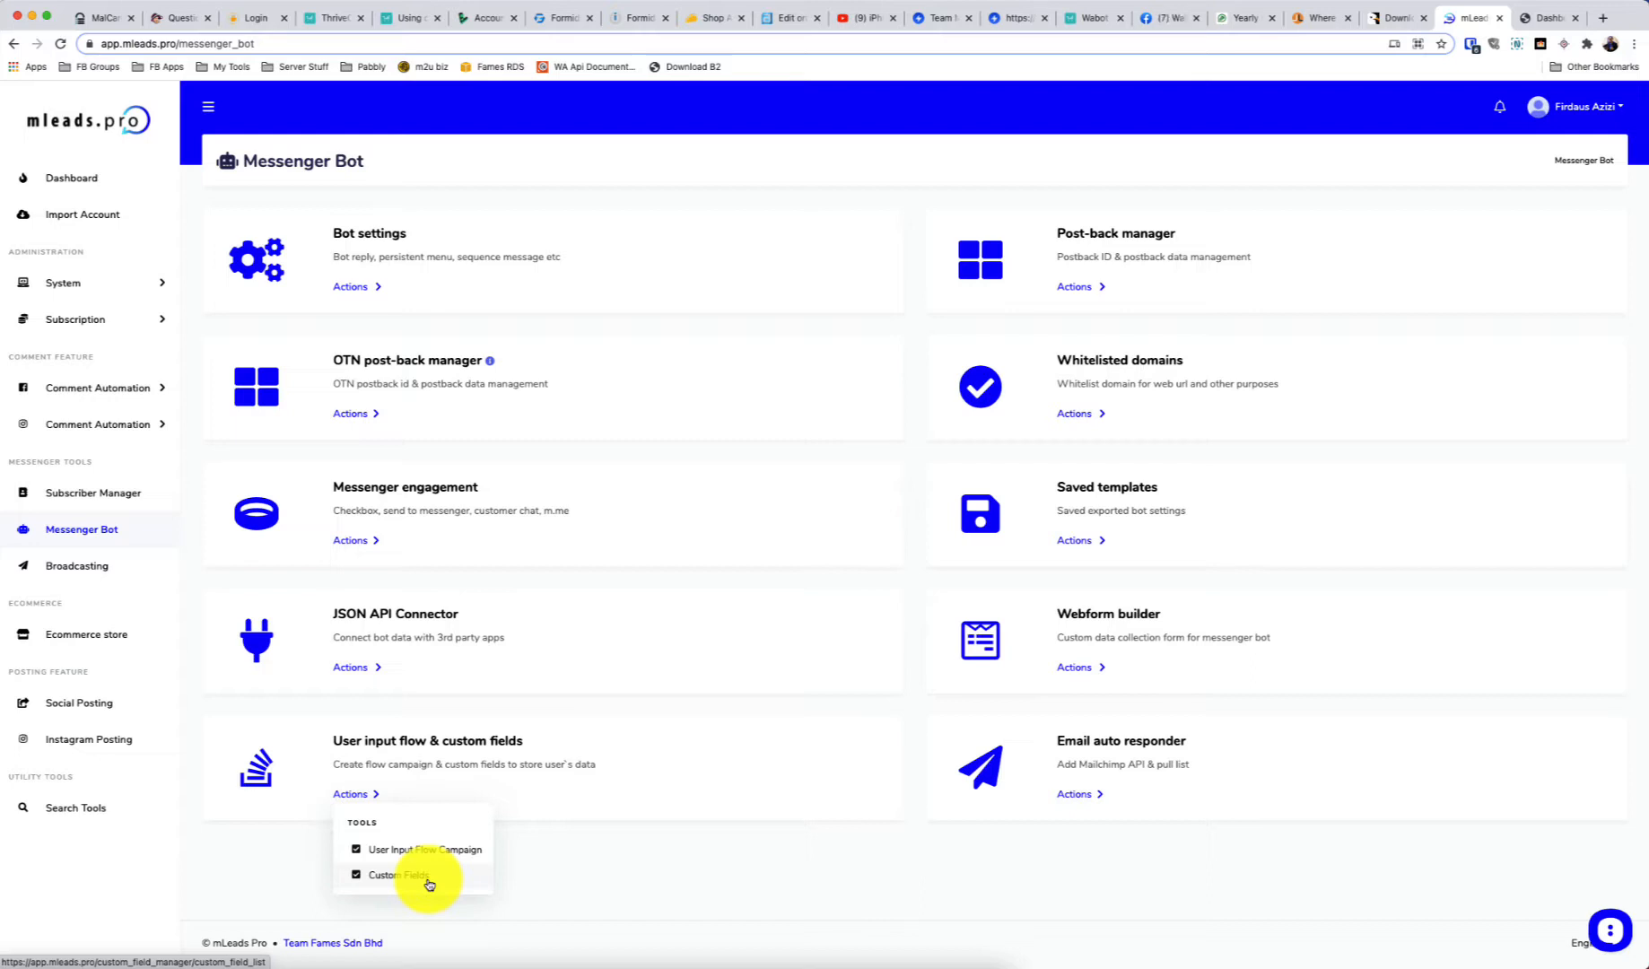
{"action": "left_click", "coordinate": [429, 883]}
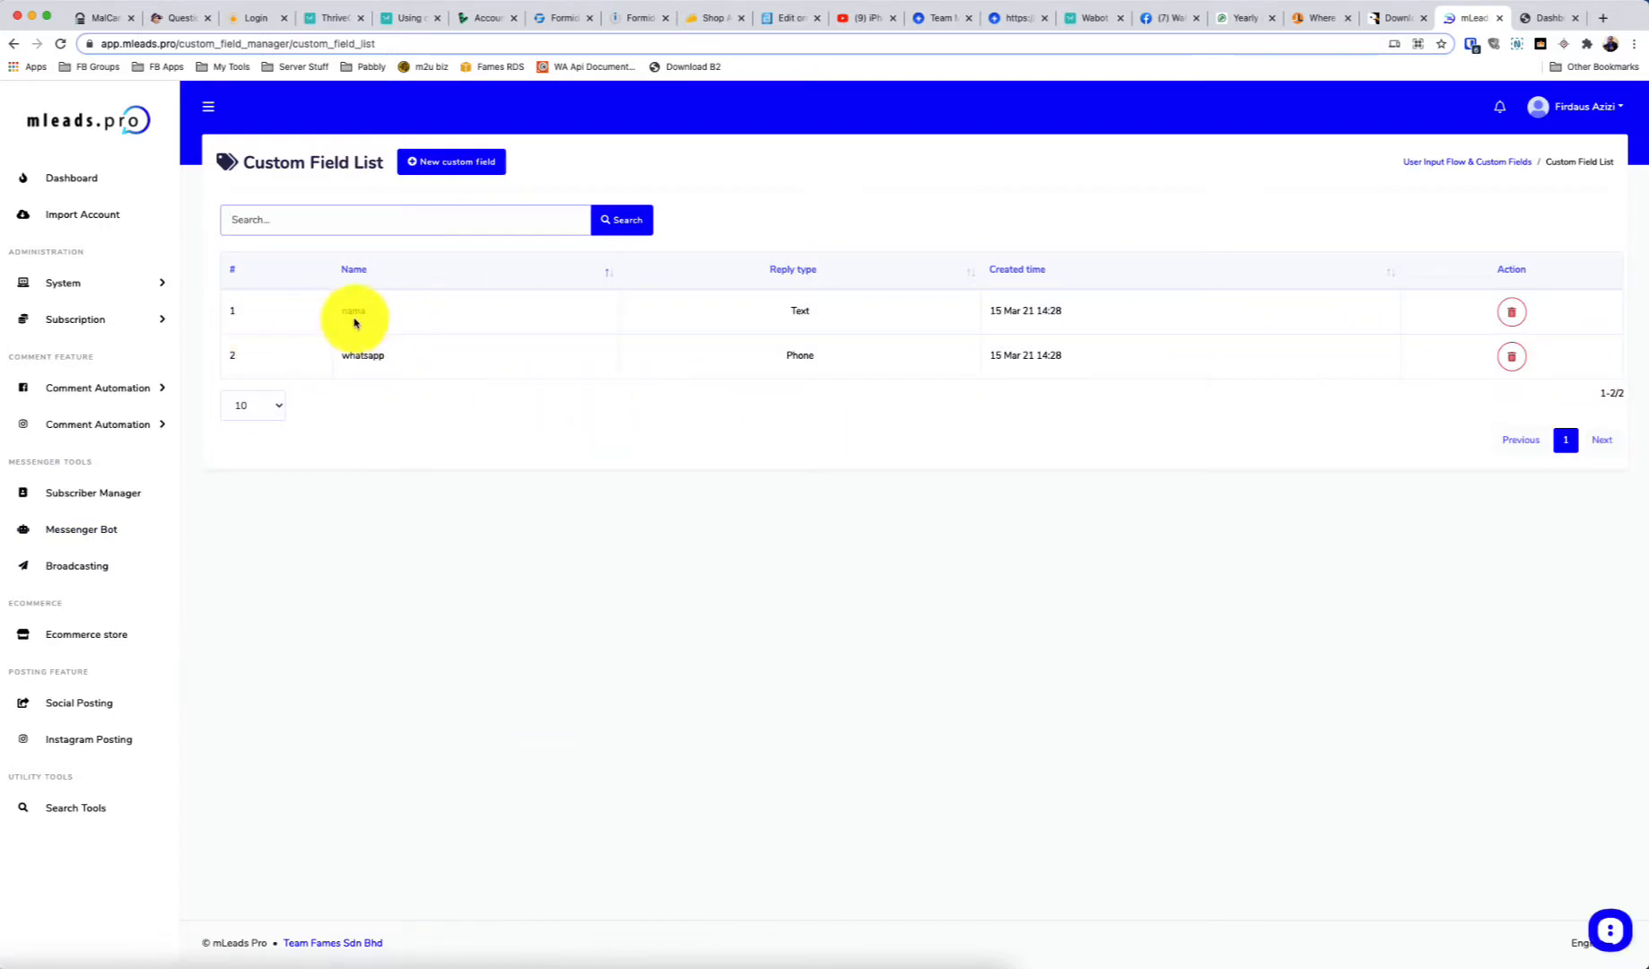
Delete the nama custom field and start a new field named pakej
{"action": "left_click", "coordinate": [1512, 312]}
{"action": "left_click", "coordinate": [863, 616]}
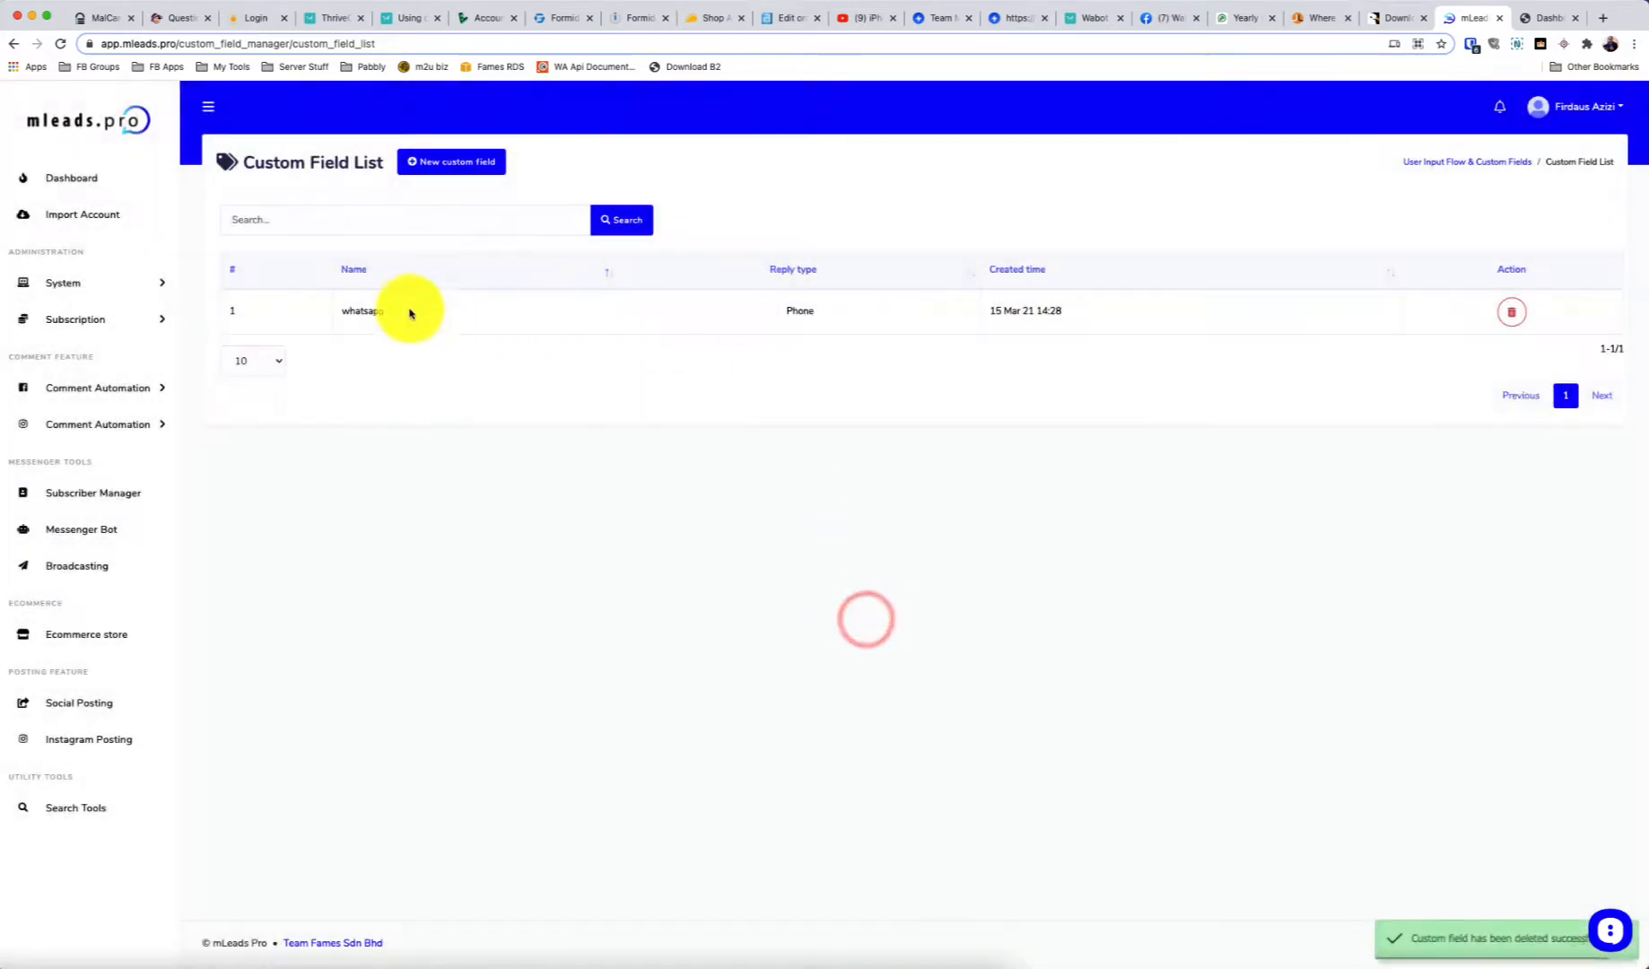
{"action": "left_click", "coordinate": [435, 161]}
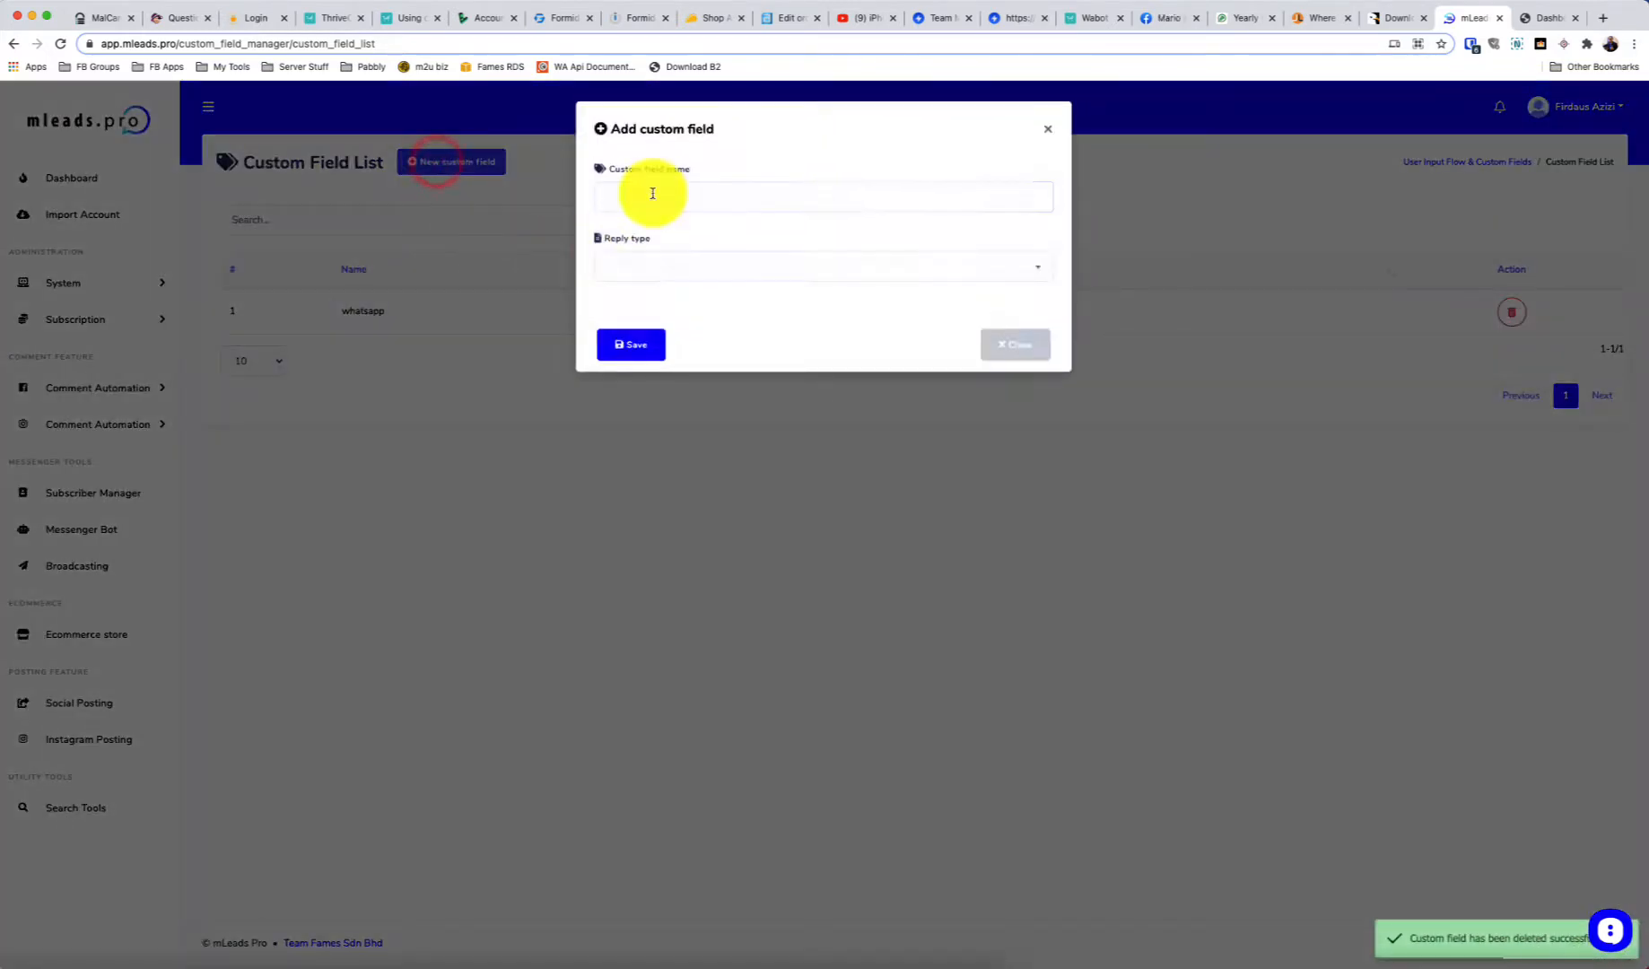
{"action": "left_click", "coordinate": [652, 195]}
{"action": "type", "text": "pak"}
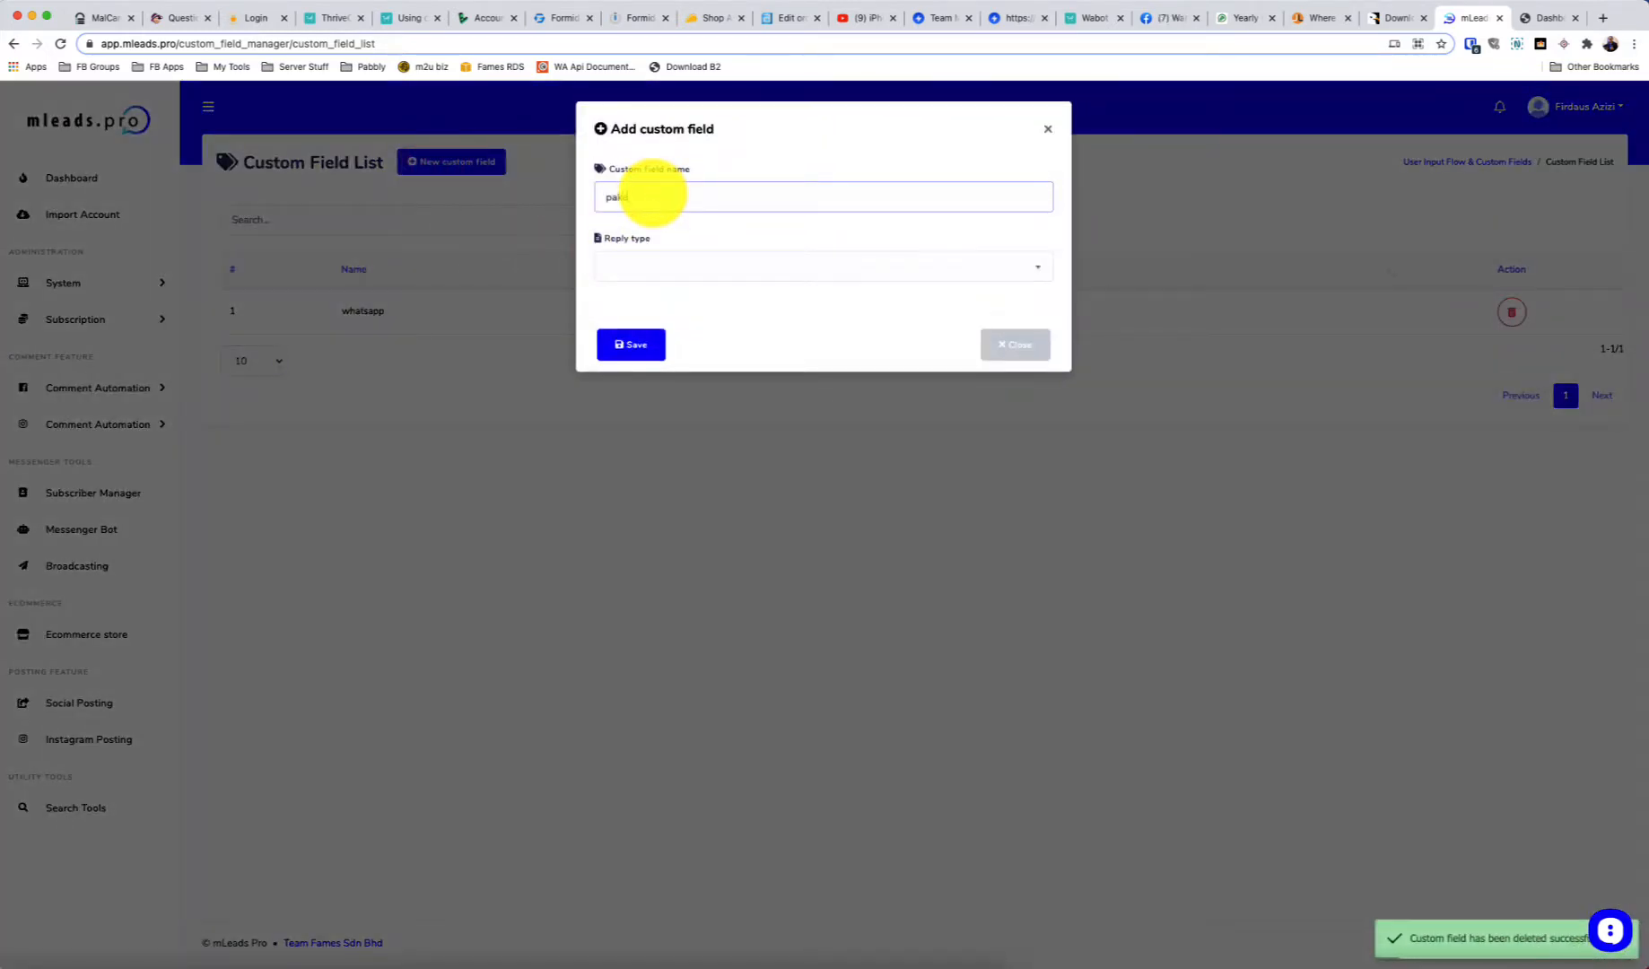
{"action": "type", "text": "ej"}
Set the pakej field's reply type to Text, save it, and close the form
{"action": "left_click", "coordinate": [741, 258]}
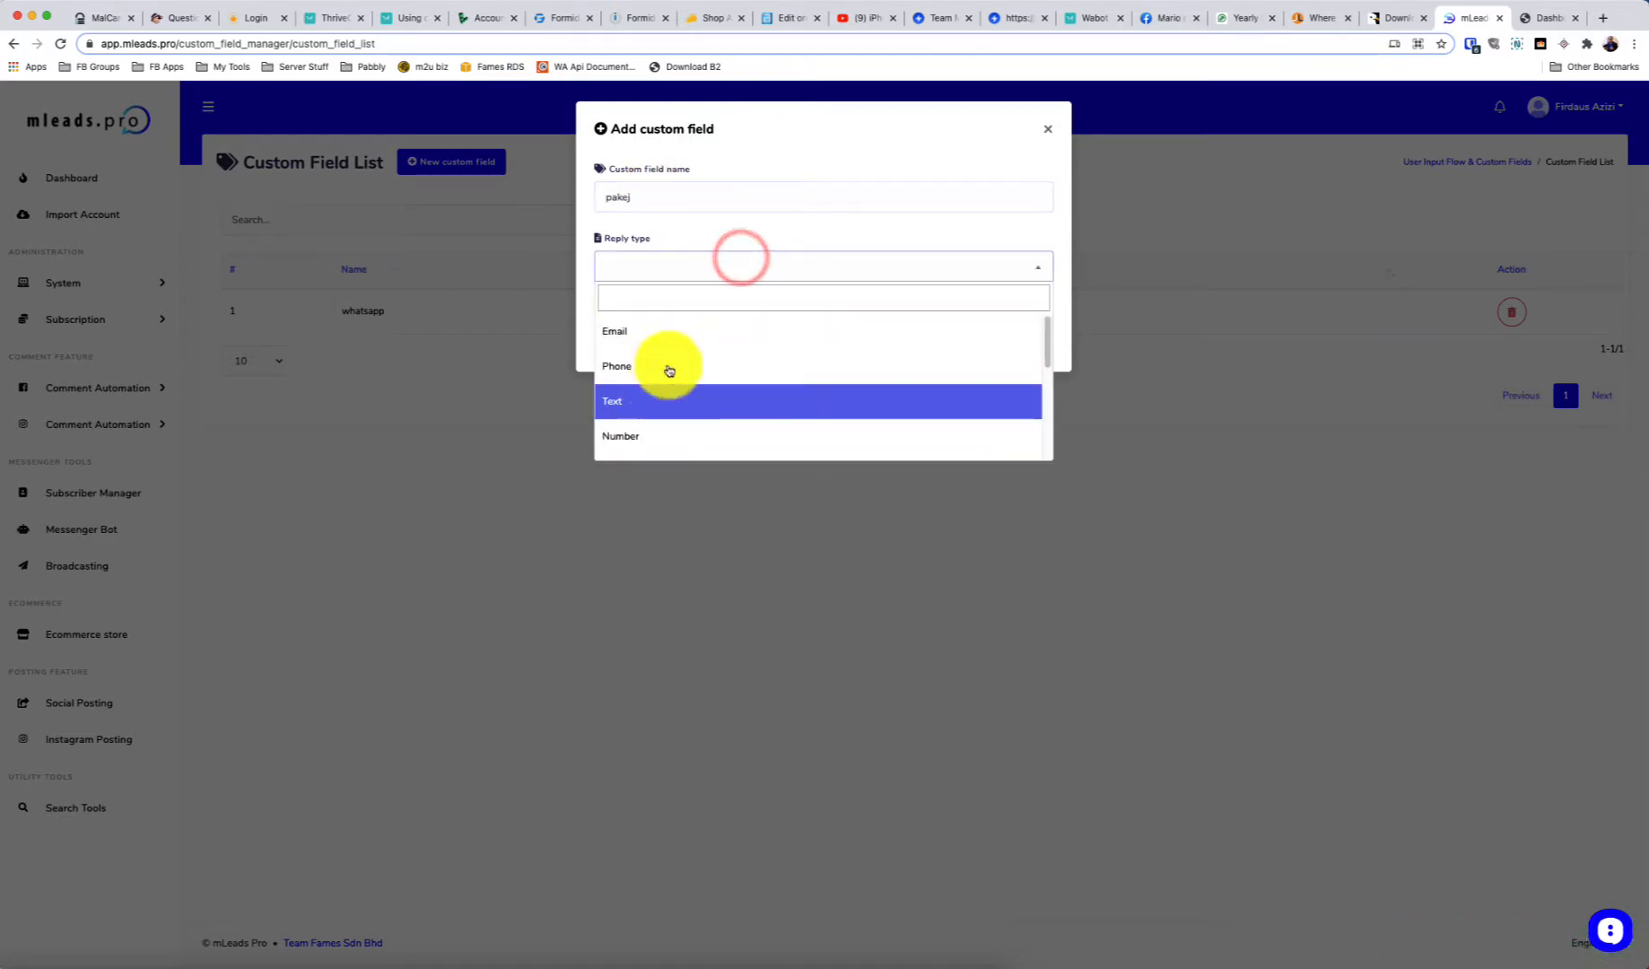
{"action": "left_click", "coordinate": [634, 197]}
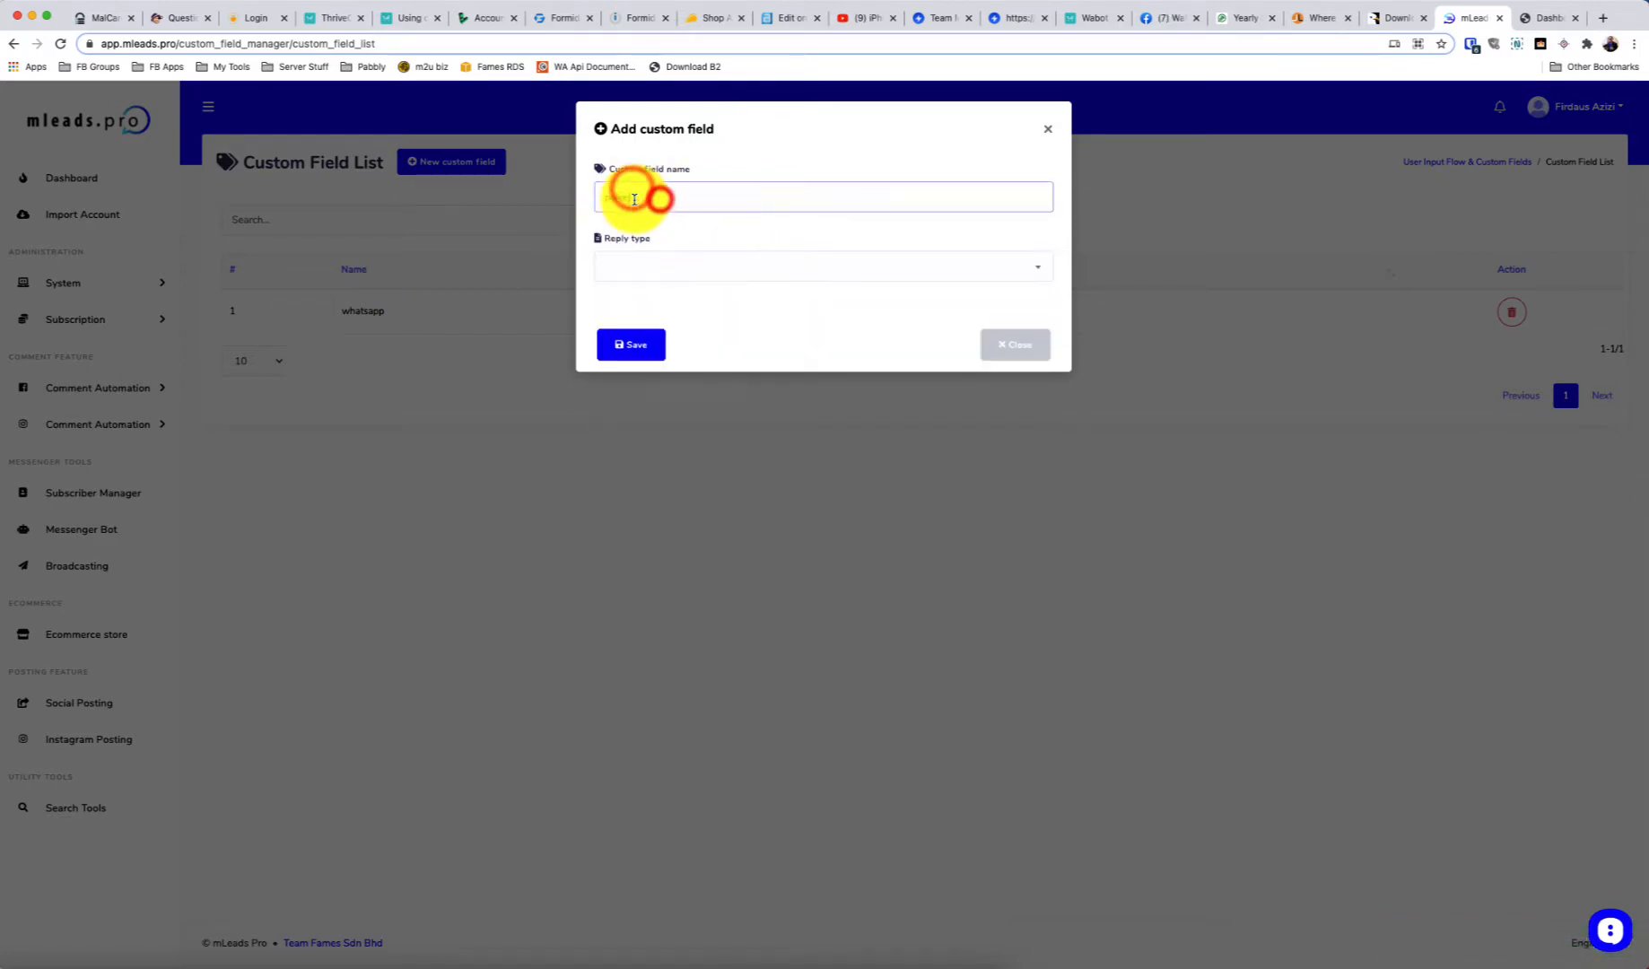
{"action": "left_click", "coordinate": [638, 268]}
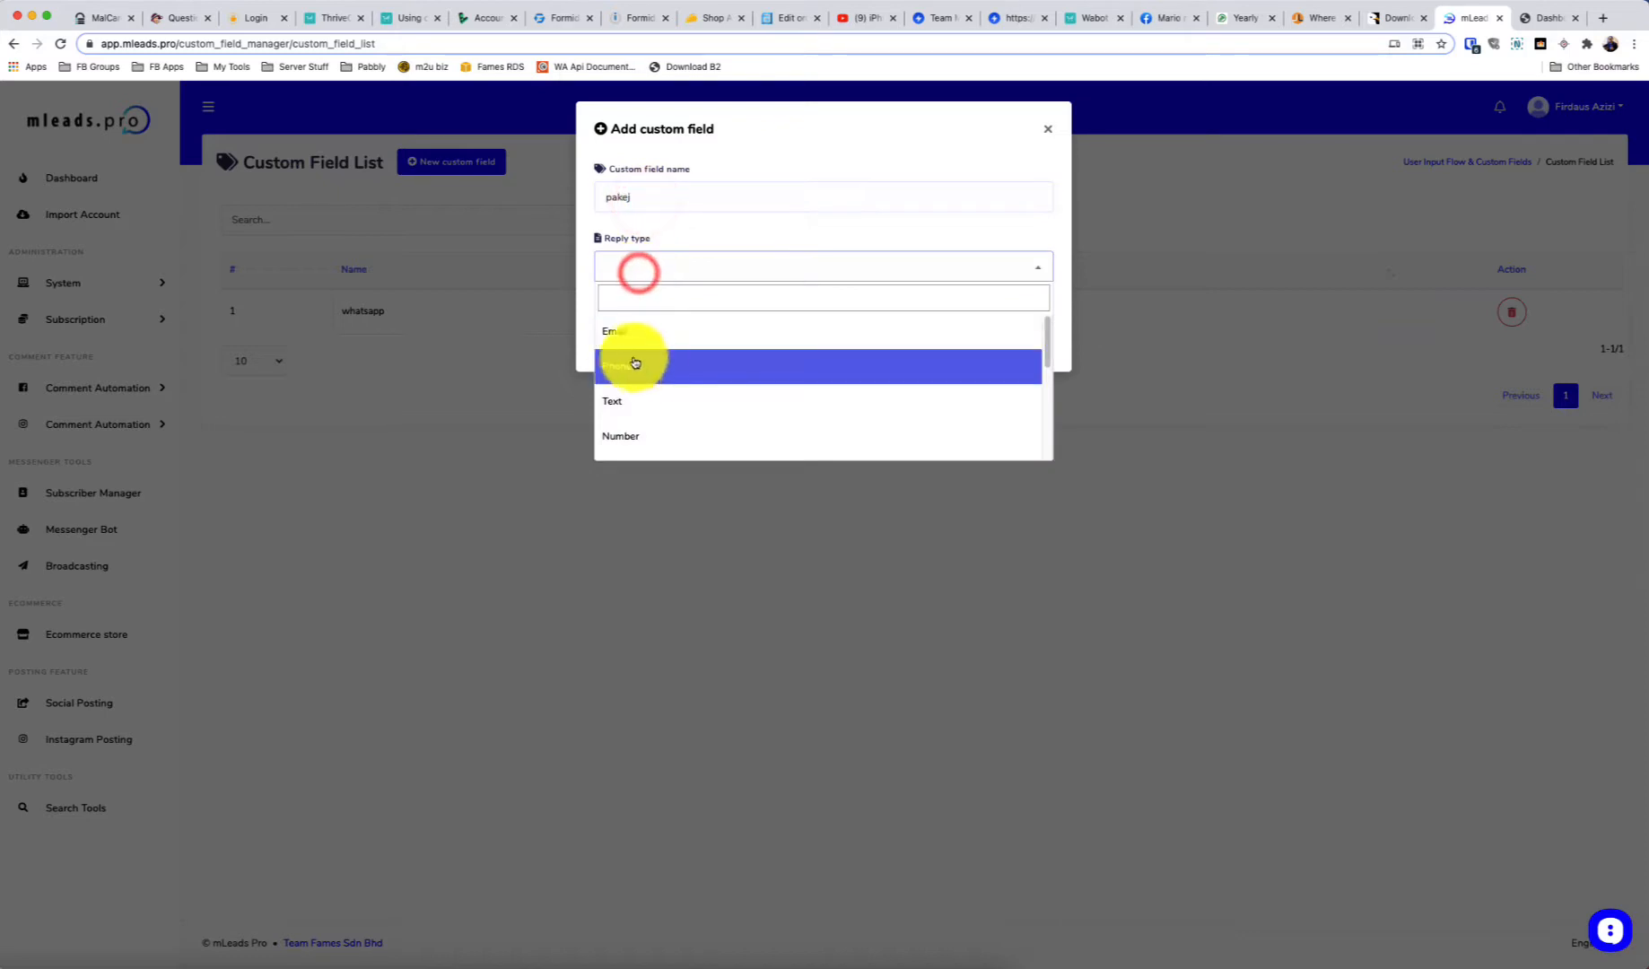
{"action": "scroll", "coordinate": [670, 395], "scroll_direction": "down", "scroll_amount": 3}
{"action": "scroll", "coordinate": [671, 413], "scroll_direction": "up", "scroll_amount": 3}
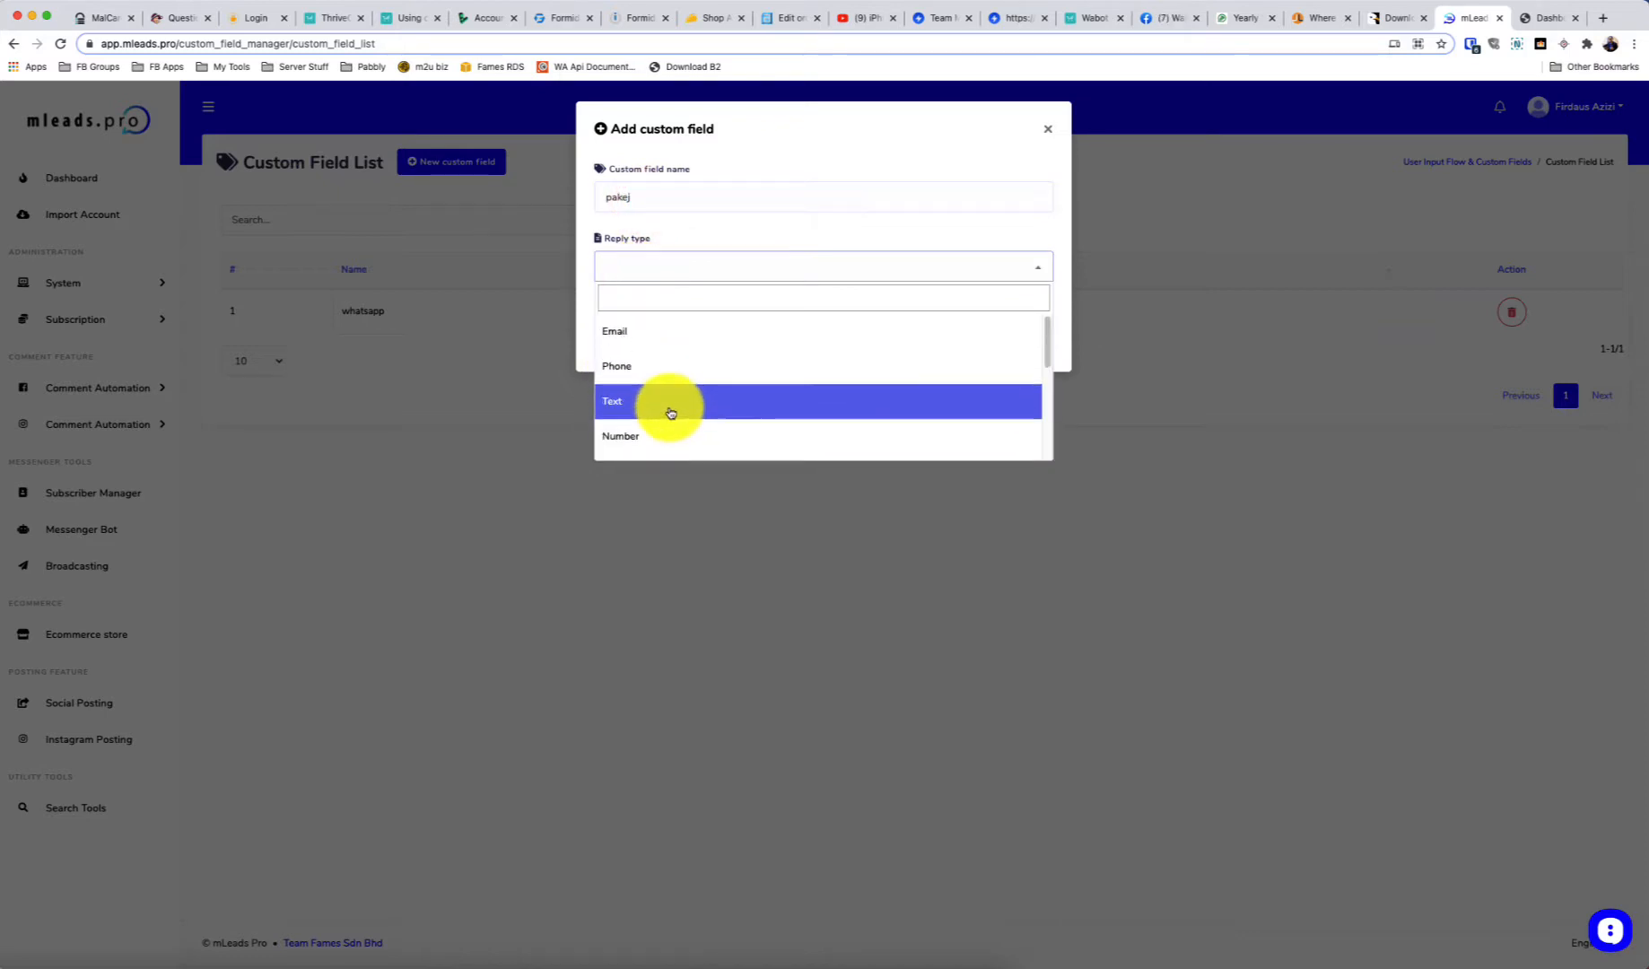
{"action": "scroll", "coordinate": [664, 368], "scroll_direction": "down", "scroll_amount": 5}
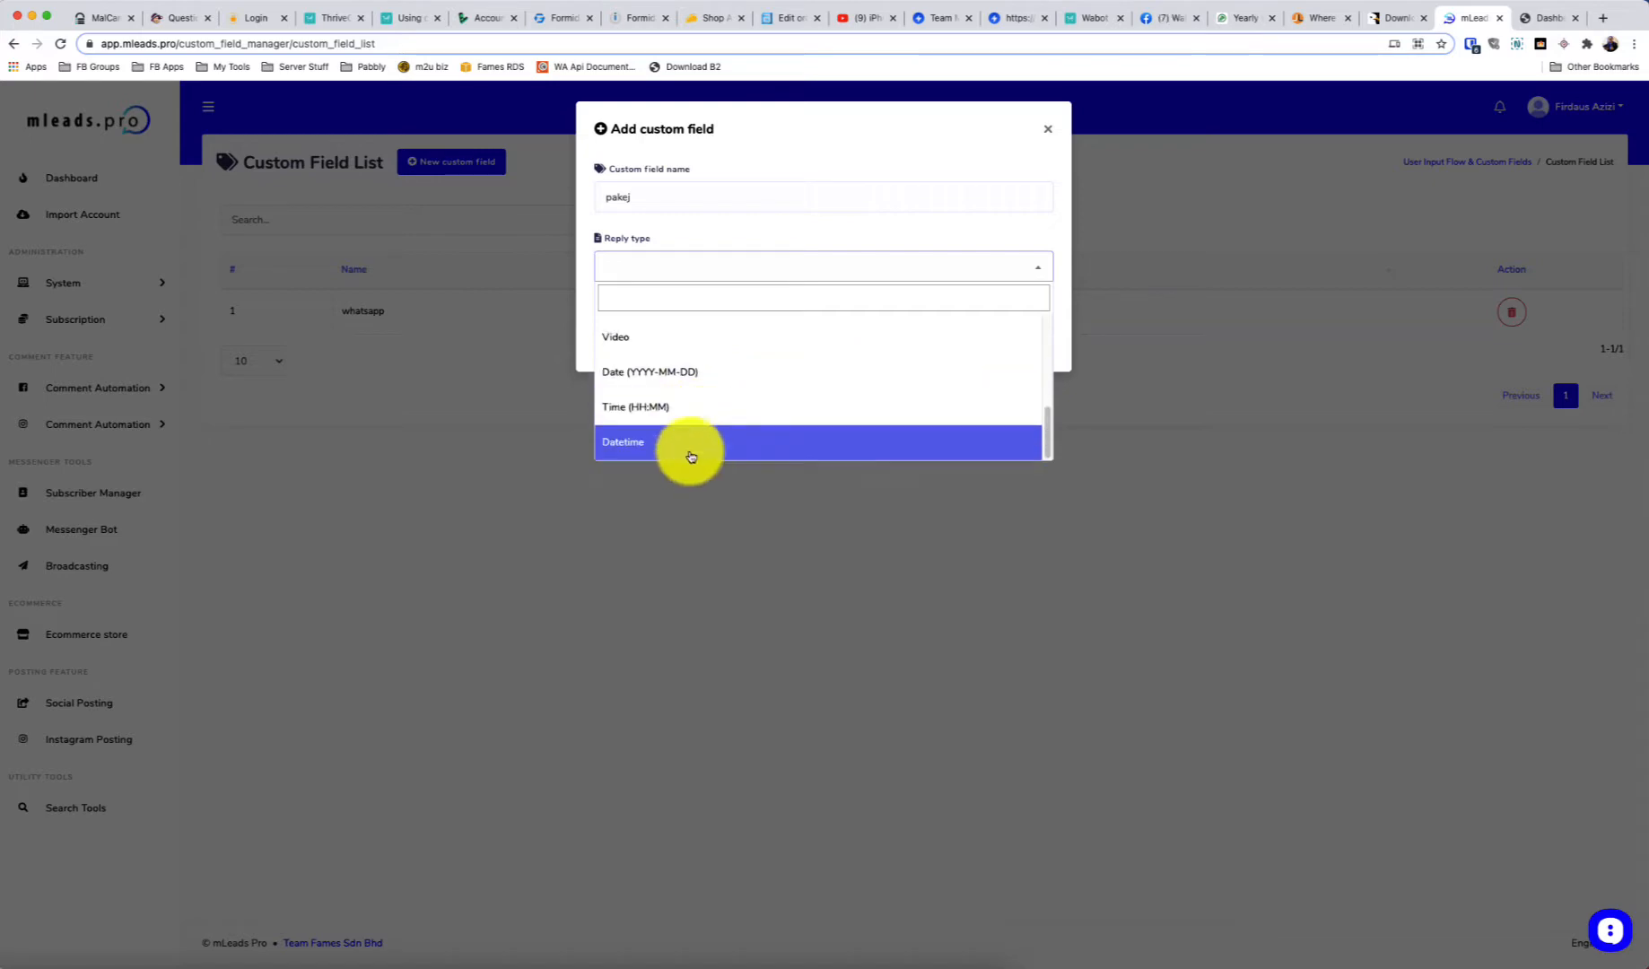
{"action": "scroll", "coordinate": [688, 381], "scroll_direction": "up", "scroll_amount": 5}
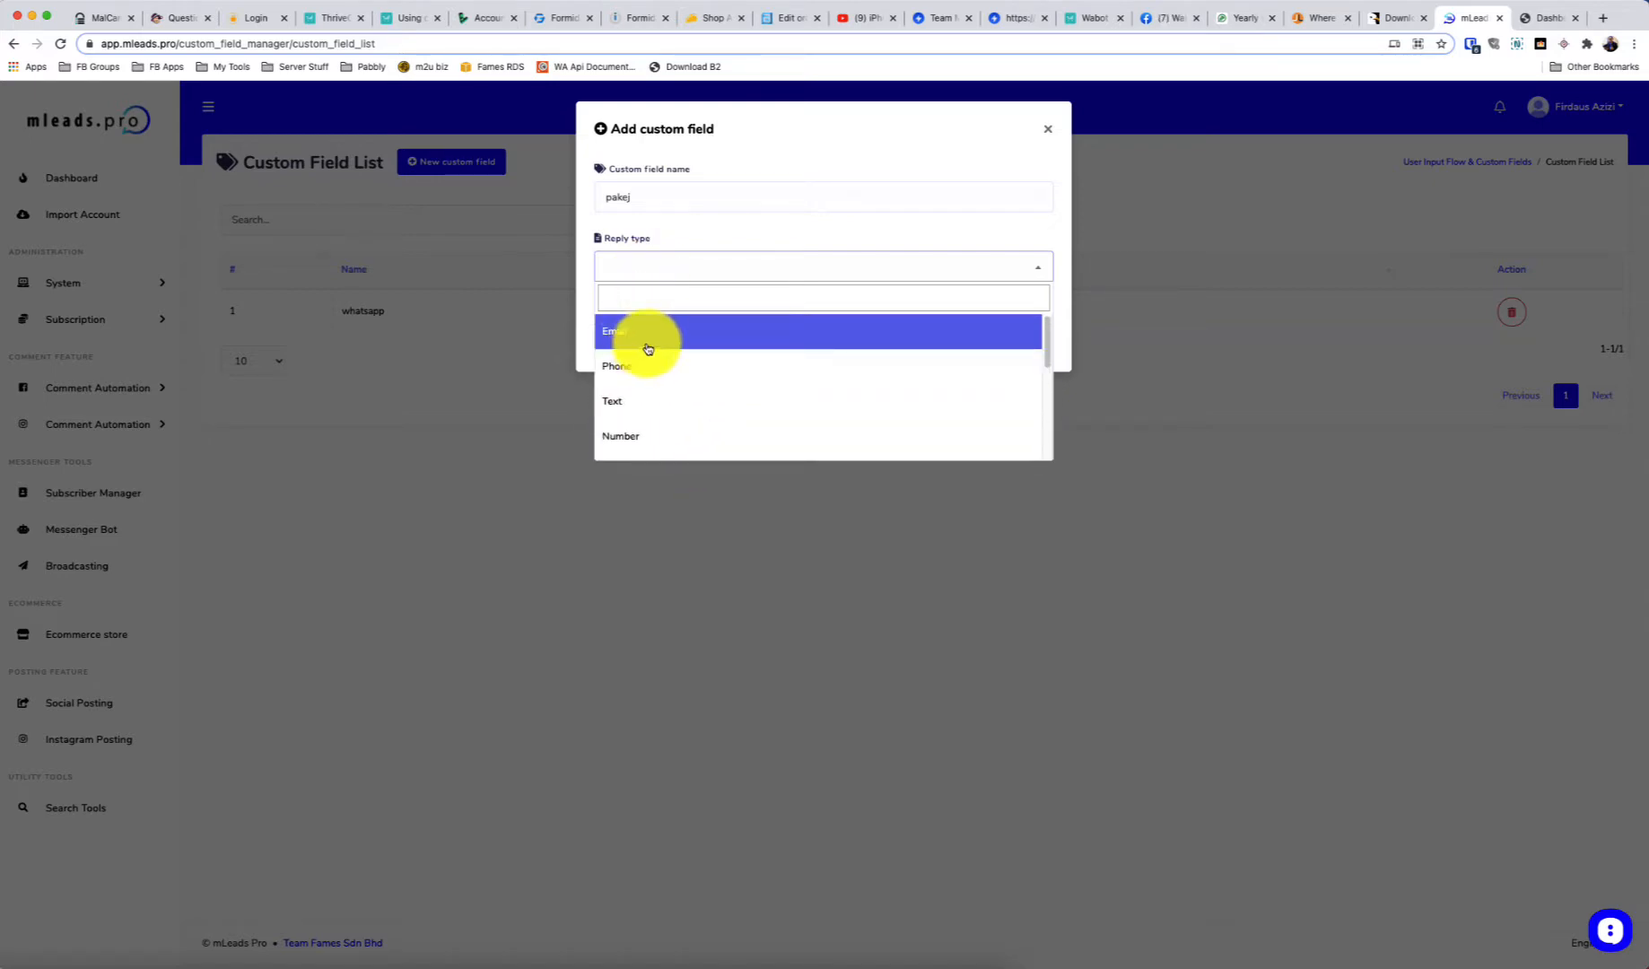
{"action": "left_click", "coordinate": [626, 402]}
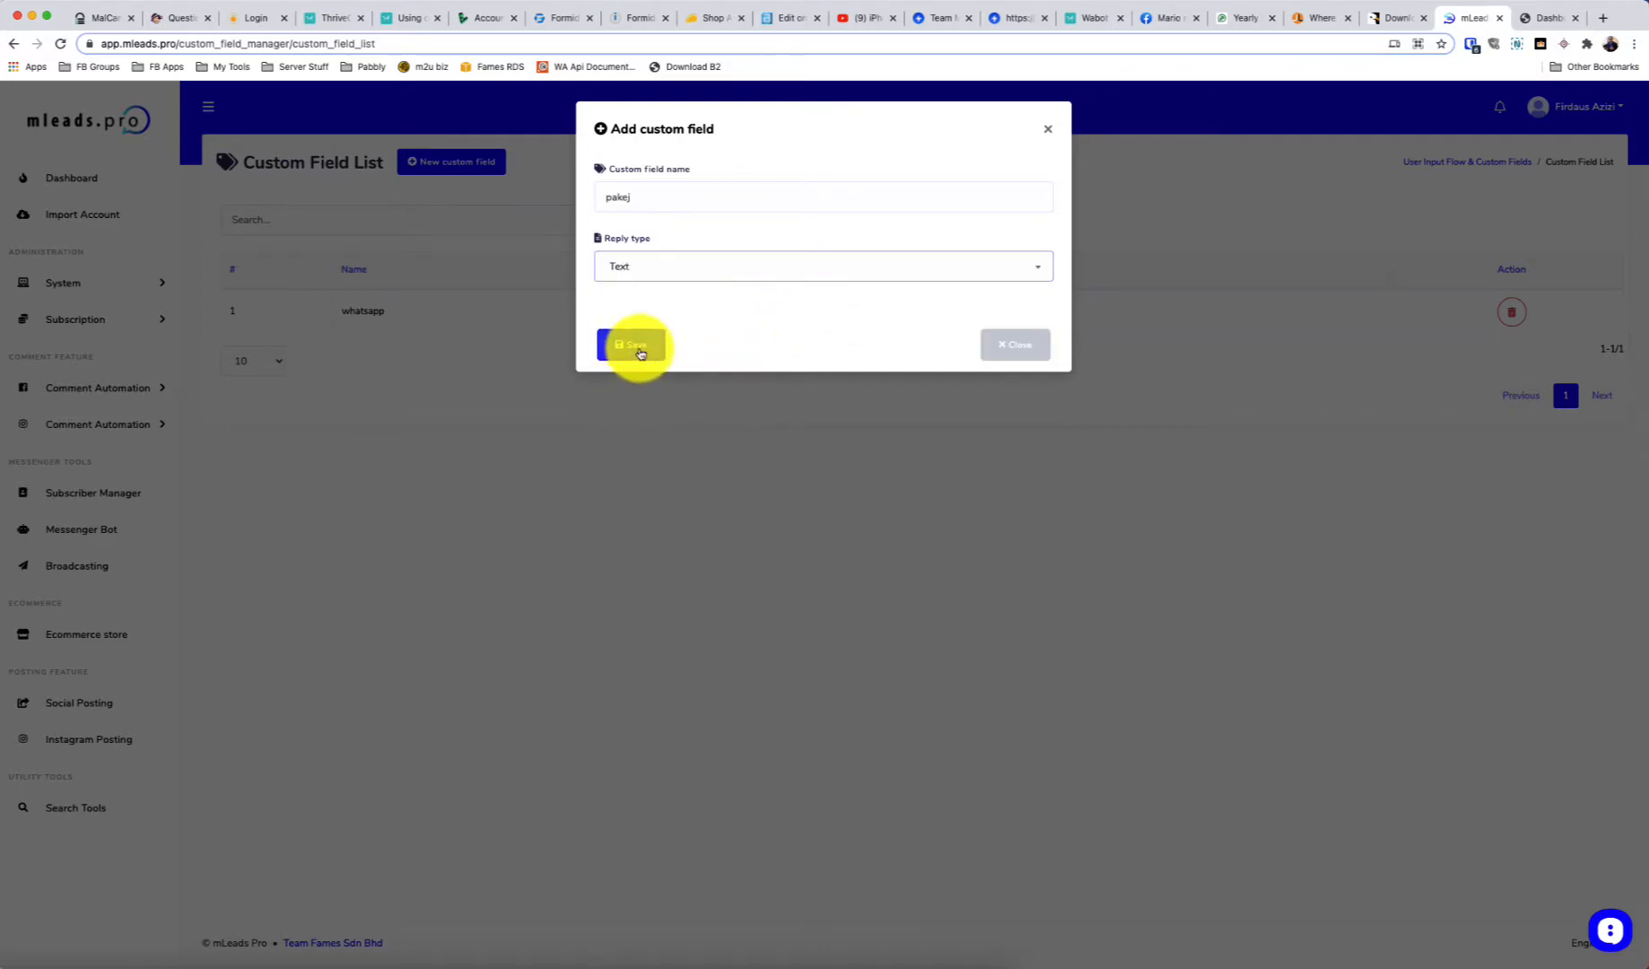
{"action": "left_click", "coordinate": [635, 348]}
{"action": "left_click", "coordinate": [629, 348]}
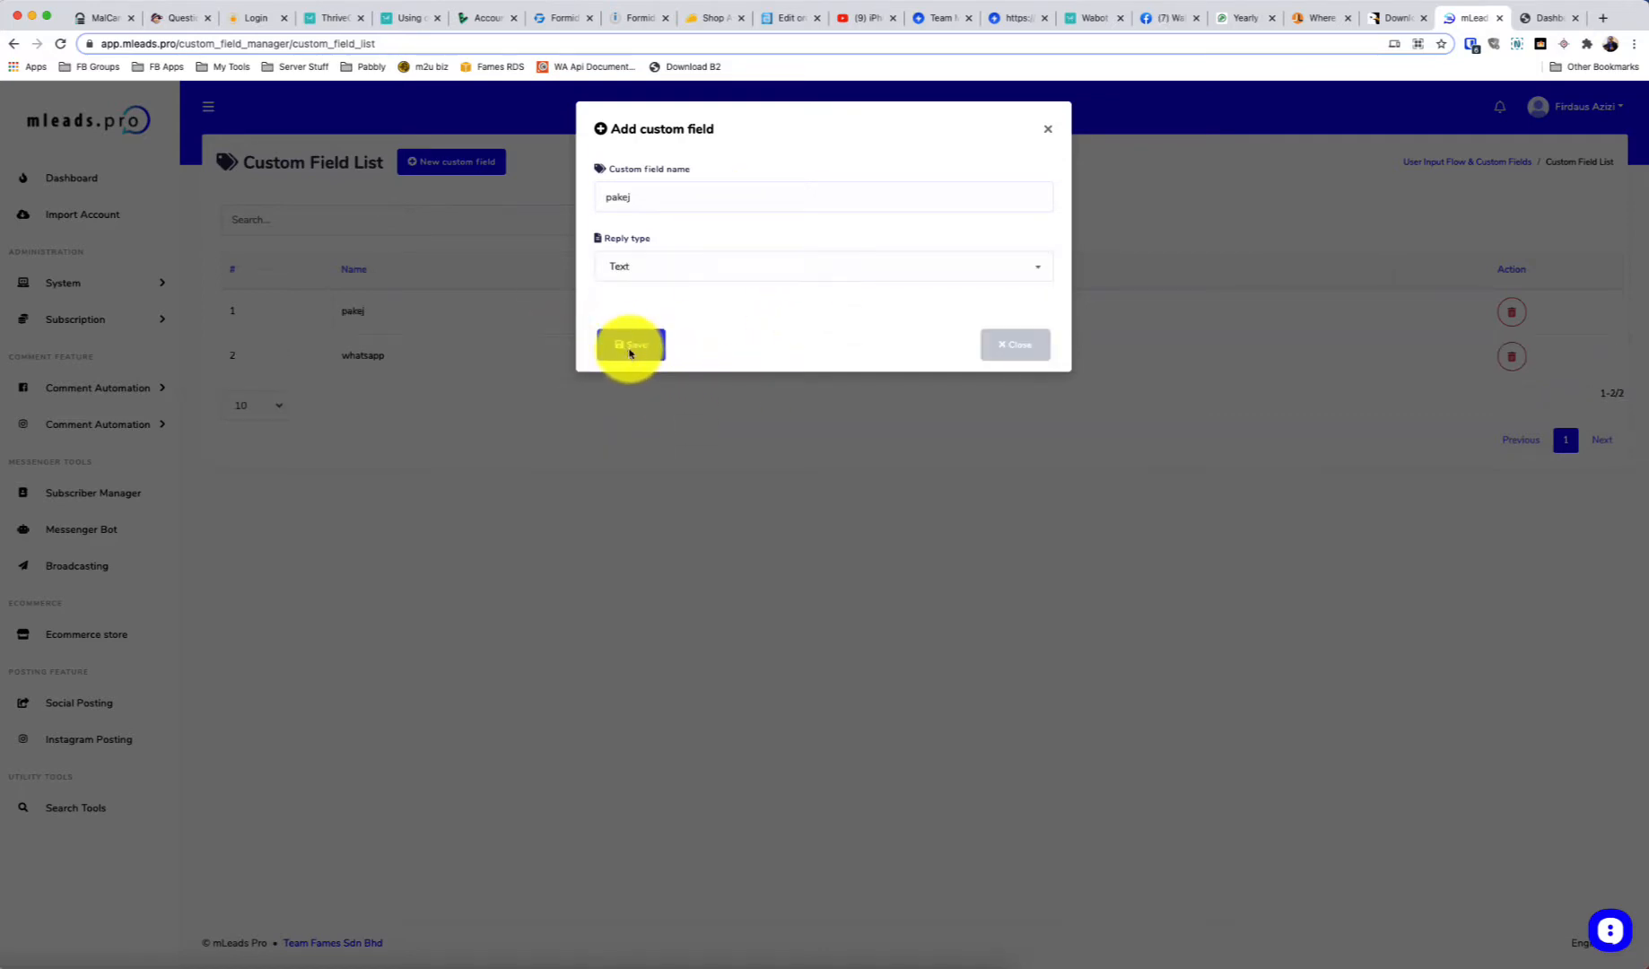
{"action": "left_click", "coordinate": [637, 348]}
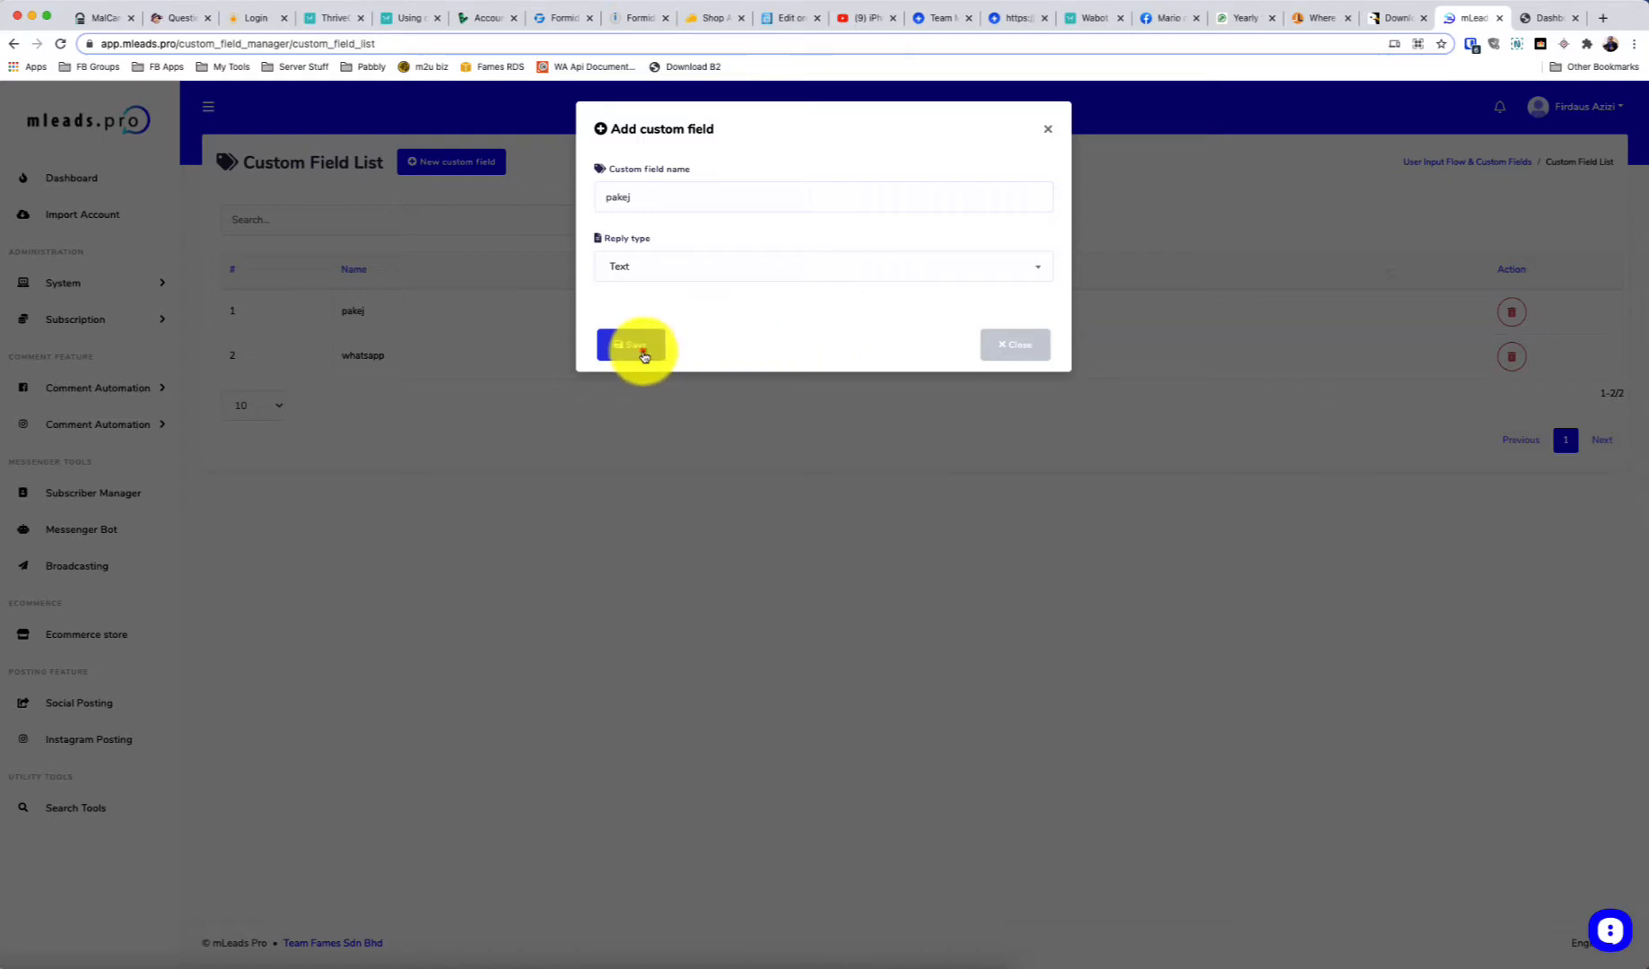
{"action": "left_click", "coordinate": [1041, 130]}
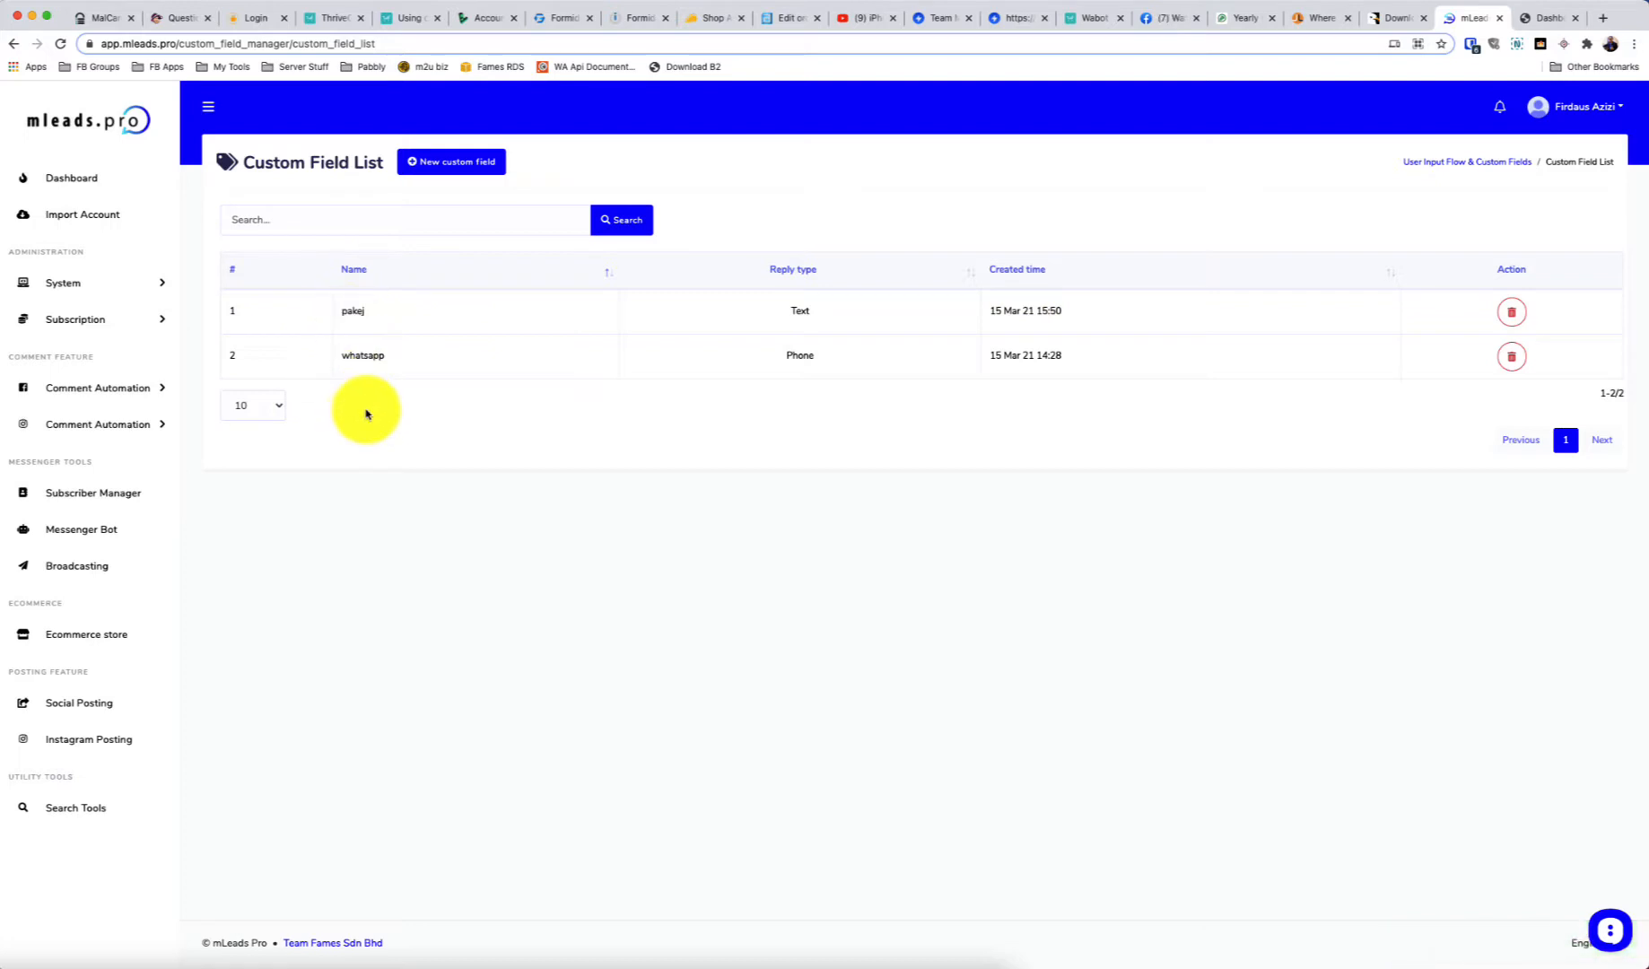
Return to Messenger Bot tools and open the User Input Flow Campaign list
{"action": "left_click", "coordinate": [1486, 163]}
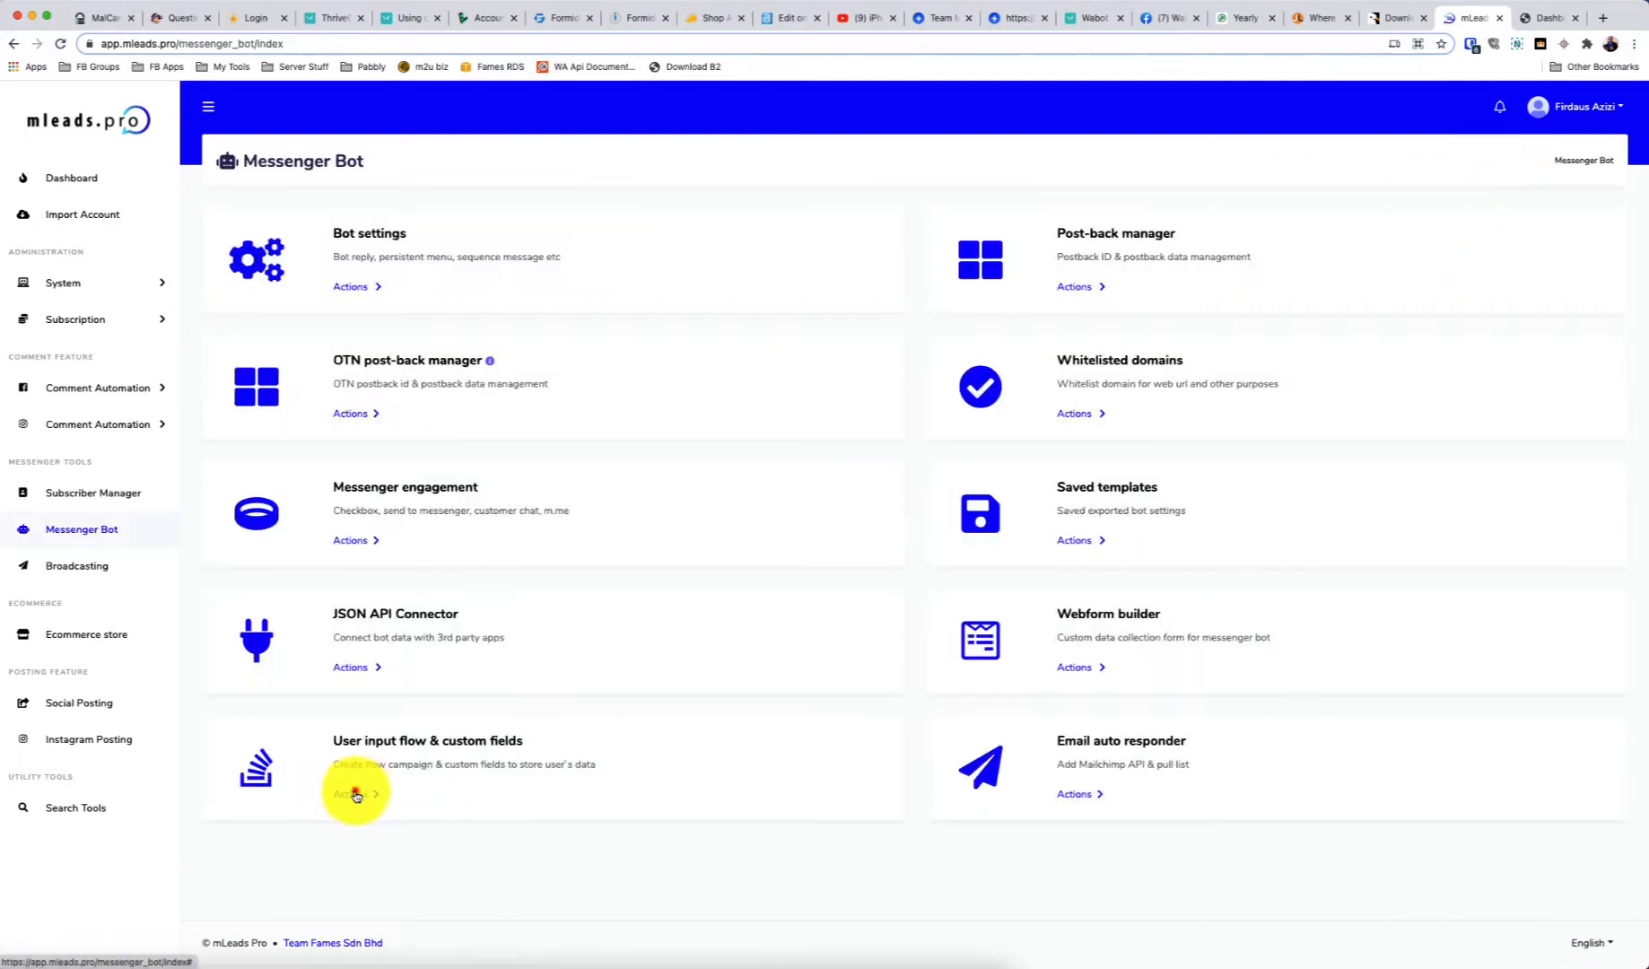
{"action": "left_click", "coordinate": [351, 794]}
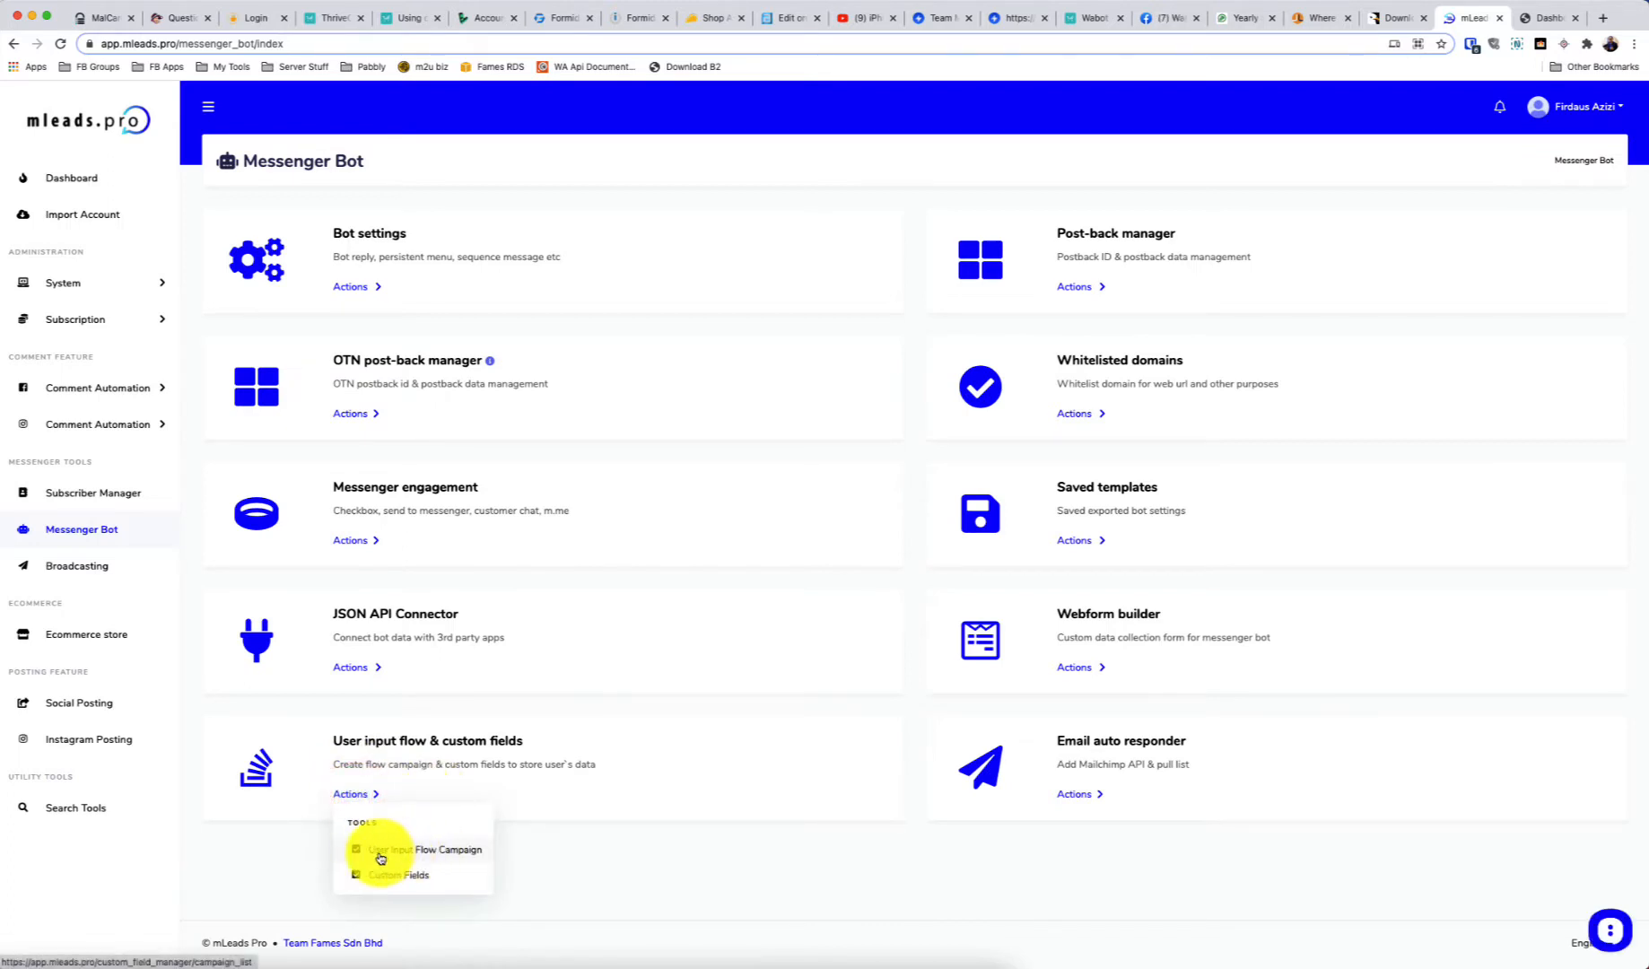
{"action": "left_click", "coordinate": [428, 852]}
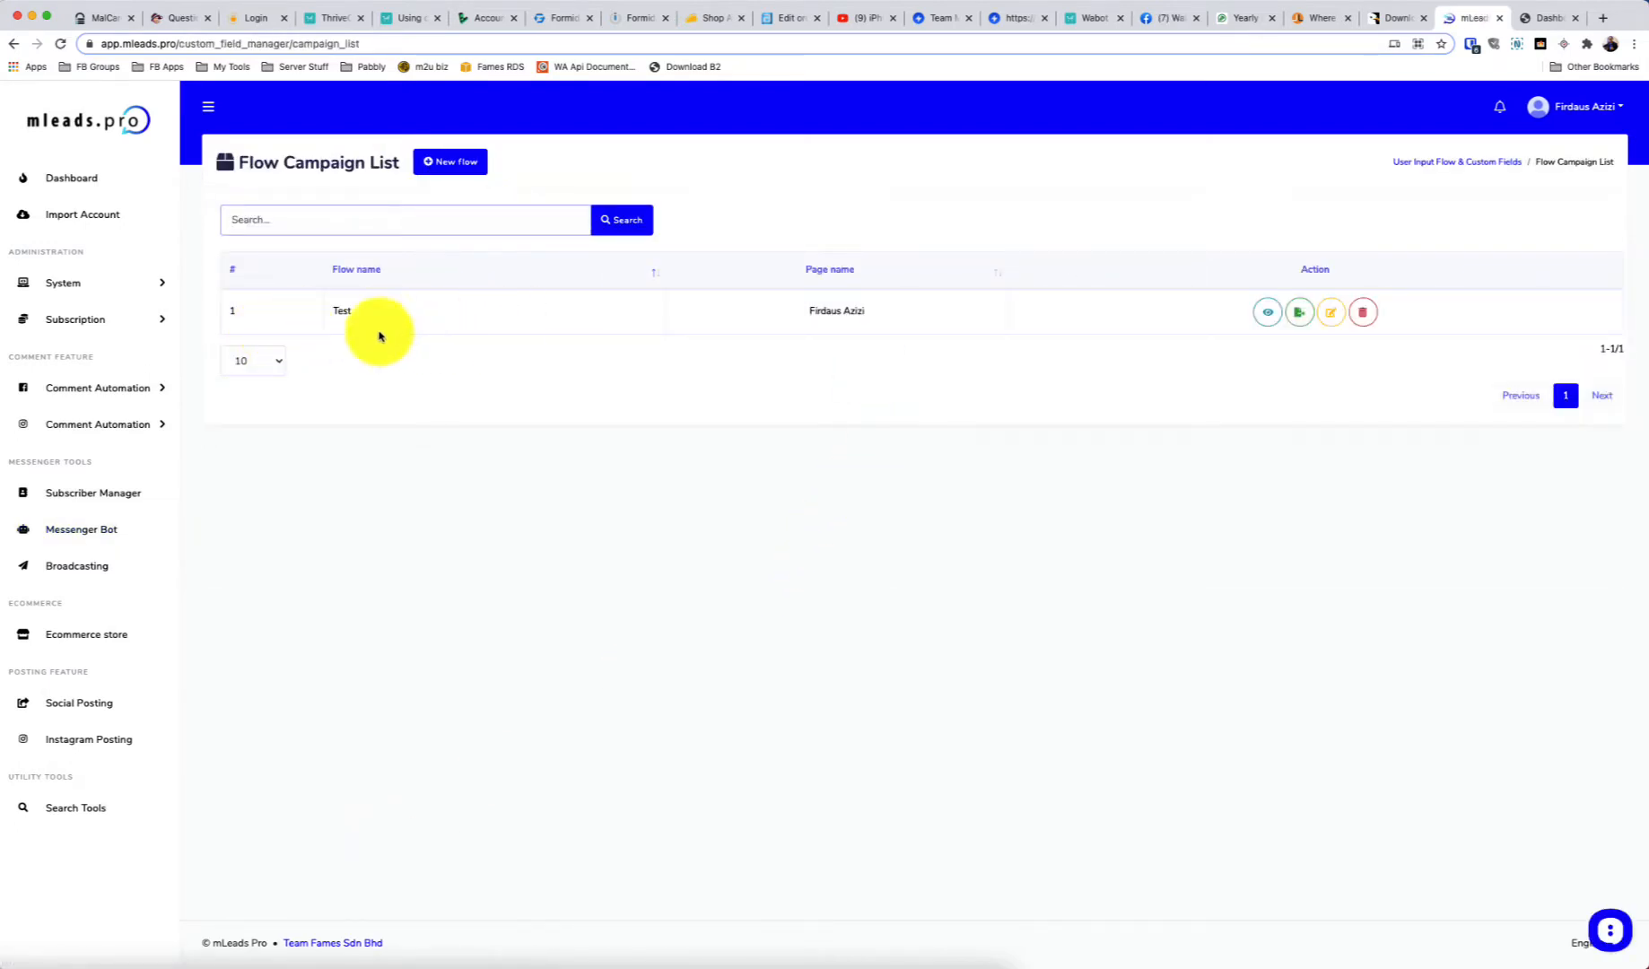
Delete the Test flow campaign and start a new user input flow
{"action": "left_click", "coordinate": [1360, 314]}
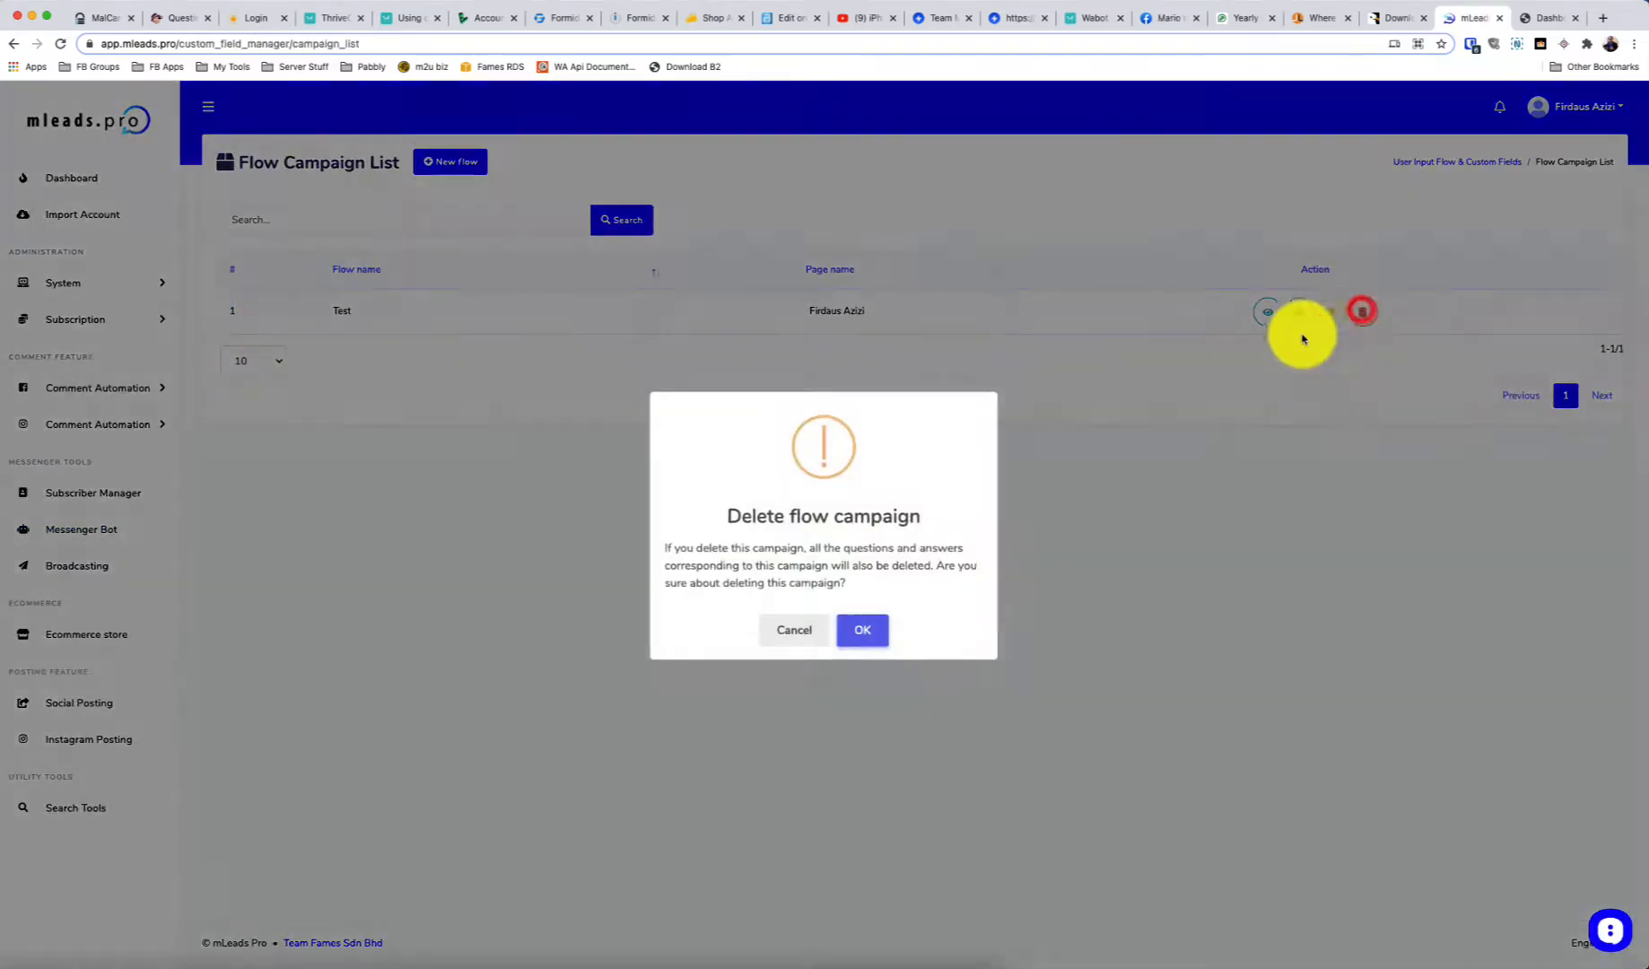
{"action": "left_click", "coordinate": [871, 624]}
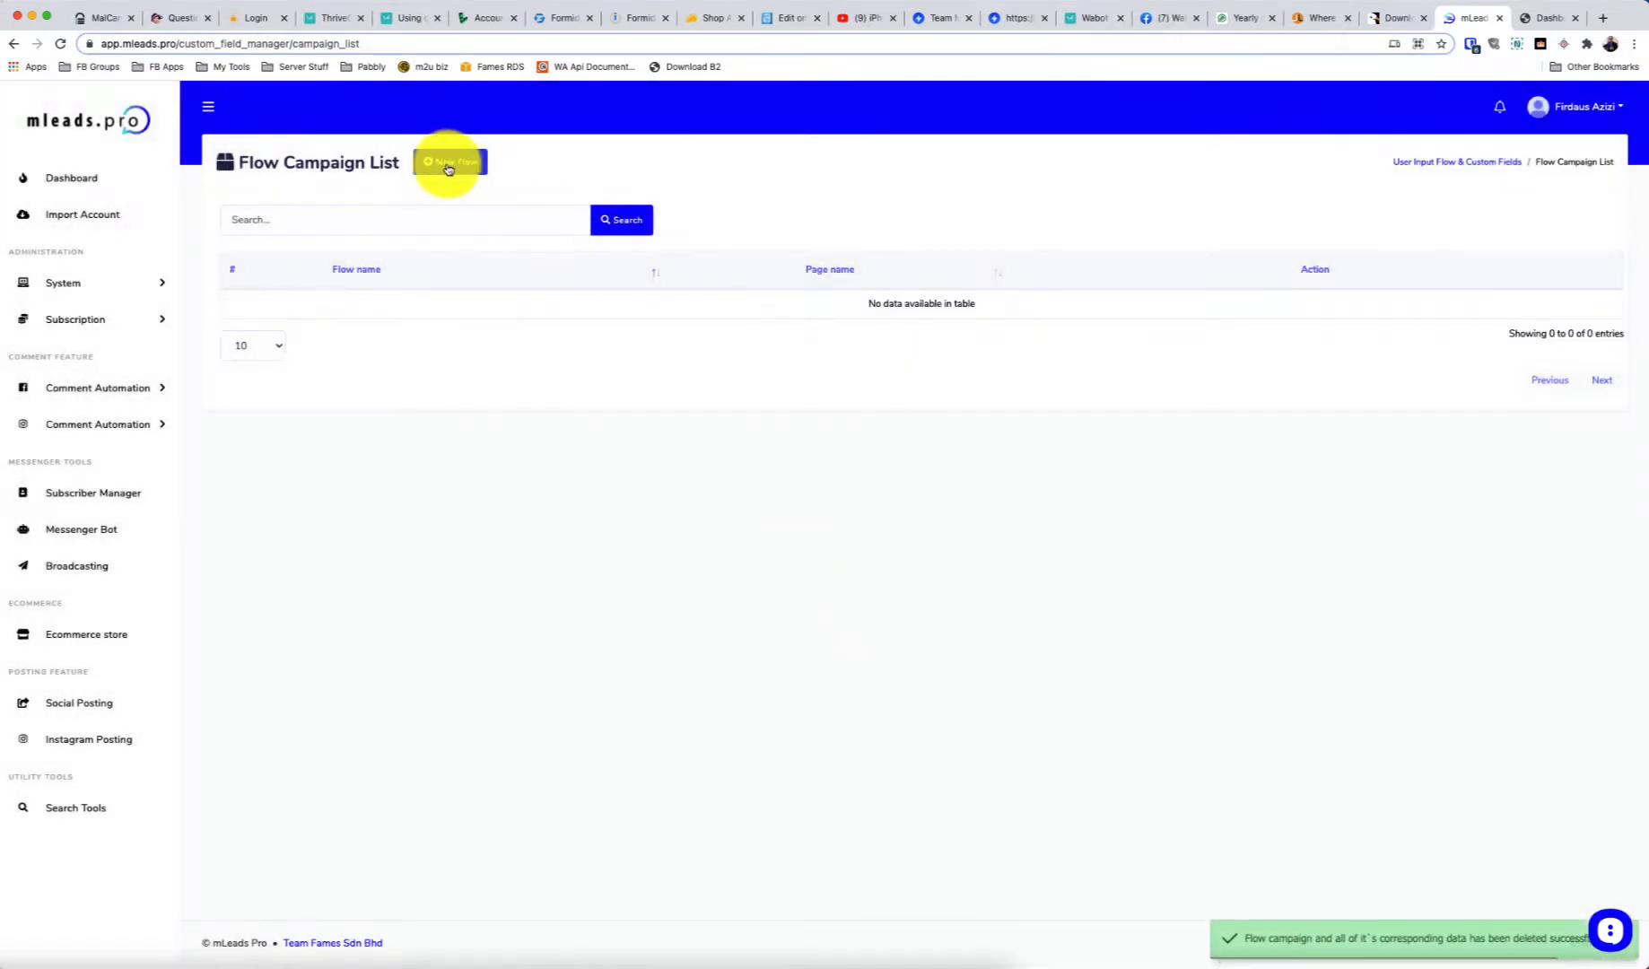
{"action": "left_click", "coordinate": [442, 165]}
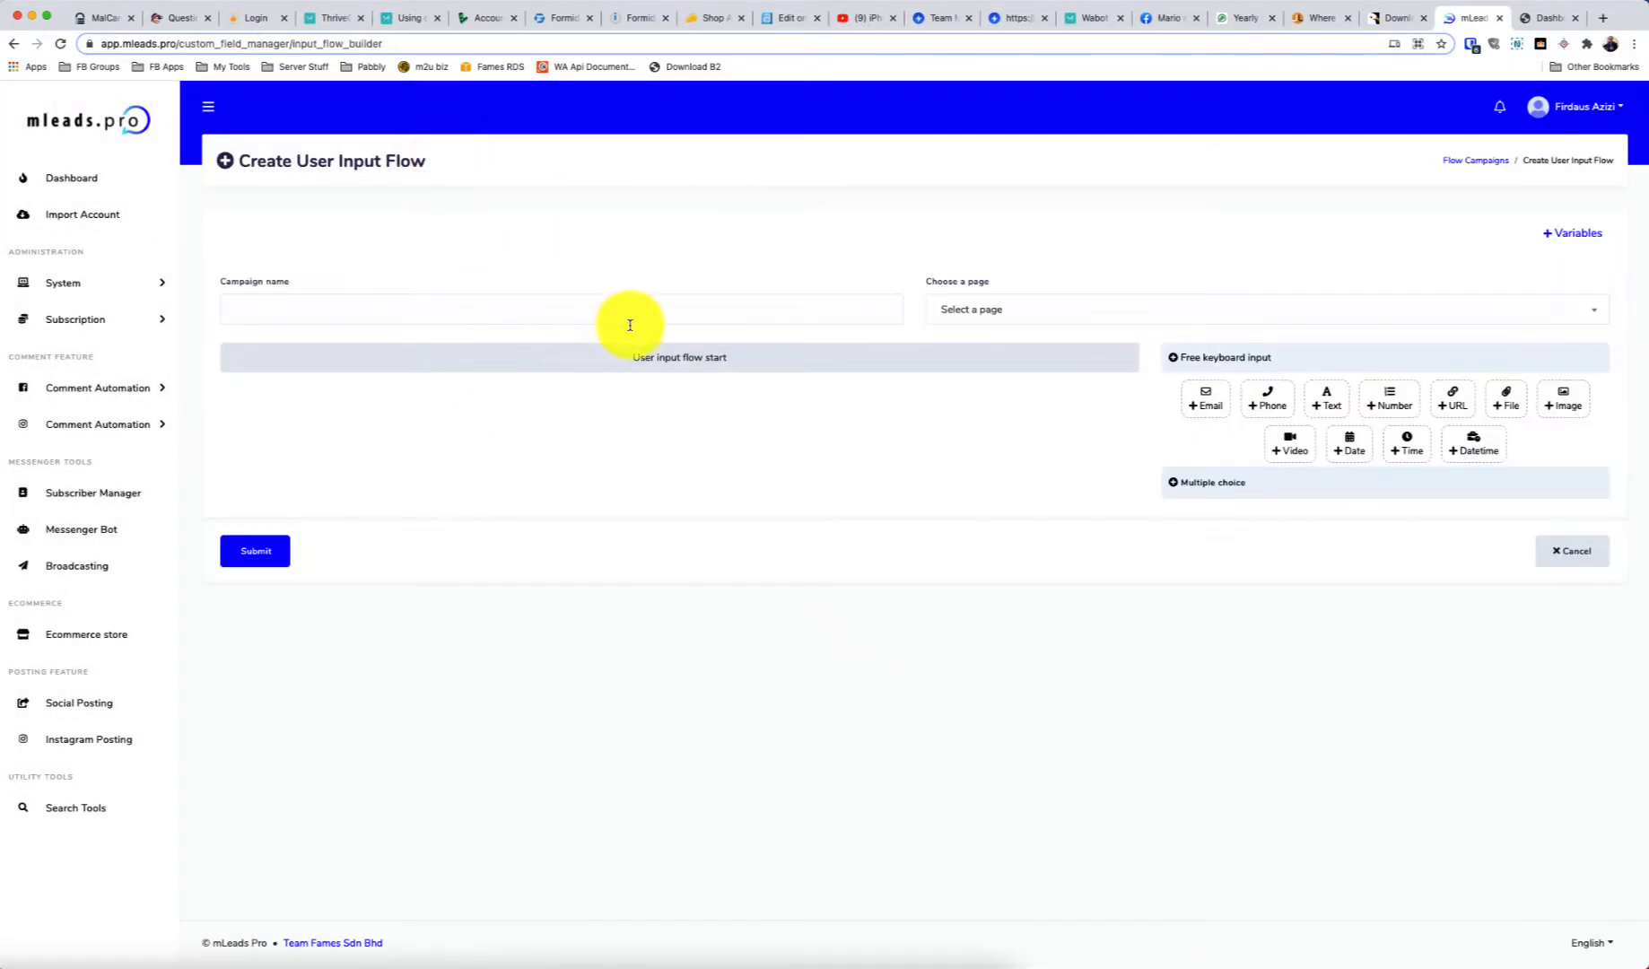
Name the flow Demo, attach the page, and add the text question 'Boleh saya tau nak order pakej apa?'
{"action": "left_click", "coordinate": [609, 316]}
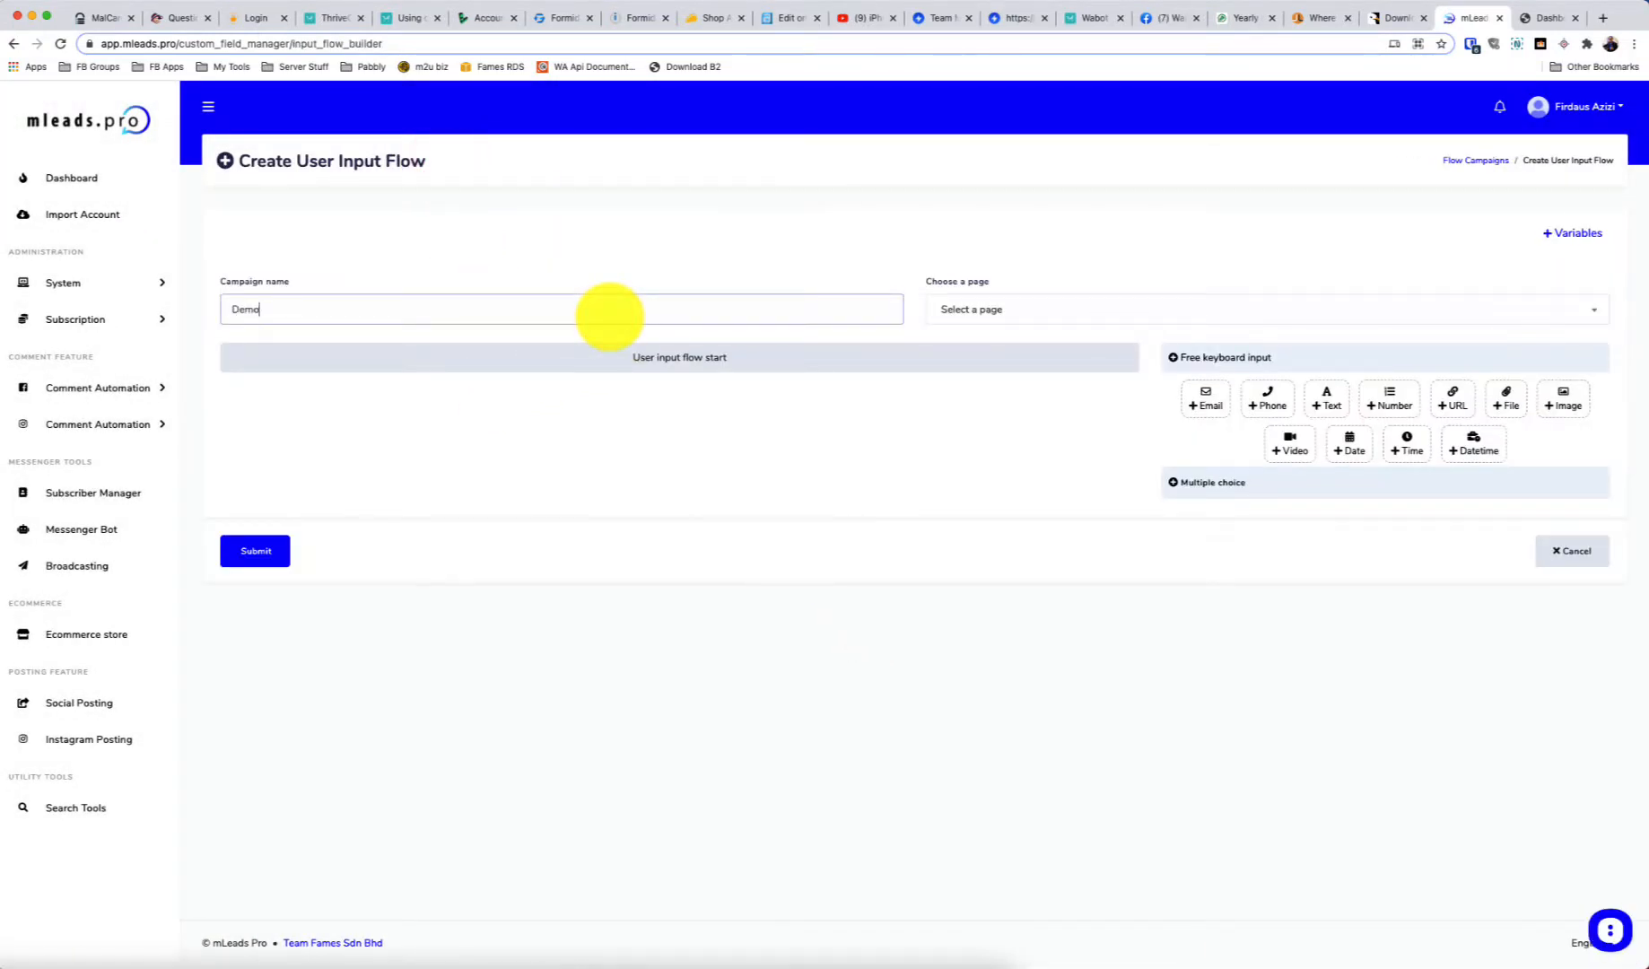
{"action": "left_click", "coordinate": [1089, 313]}
{"action": "left_click", "coordinate": [1030, 382]}
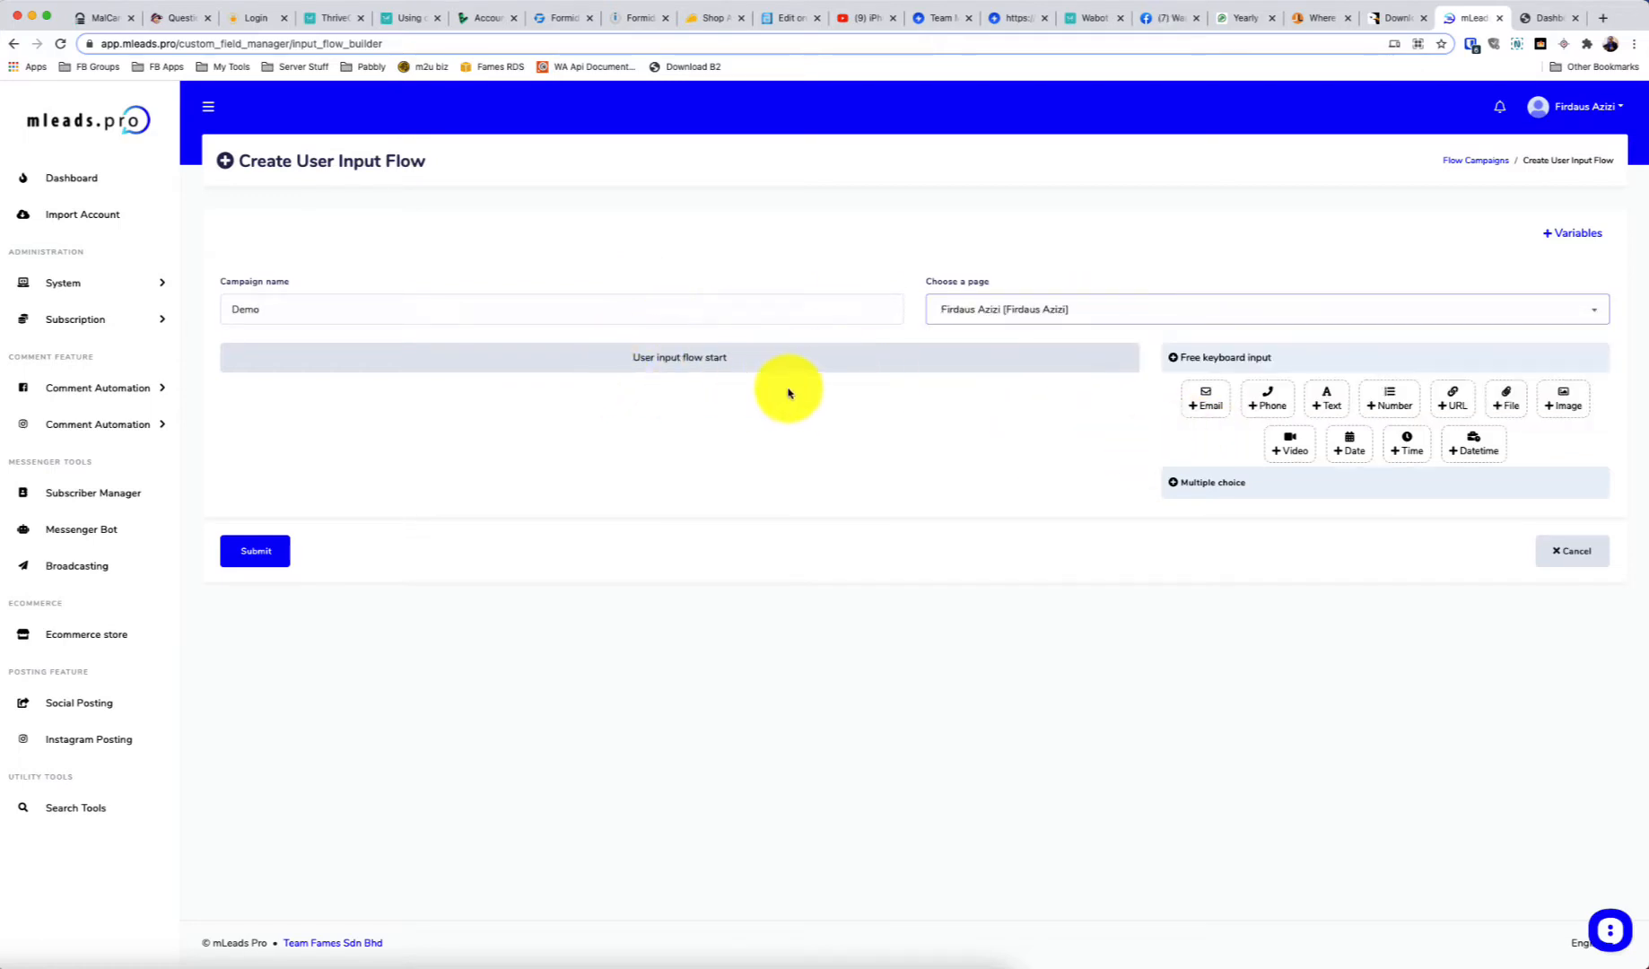
{"action": "left_click", "coordinate": [1328, 408]}
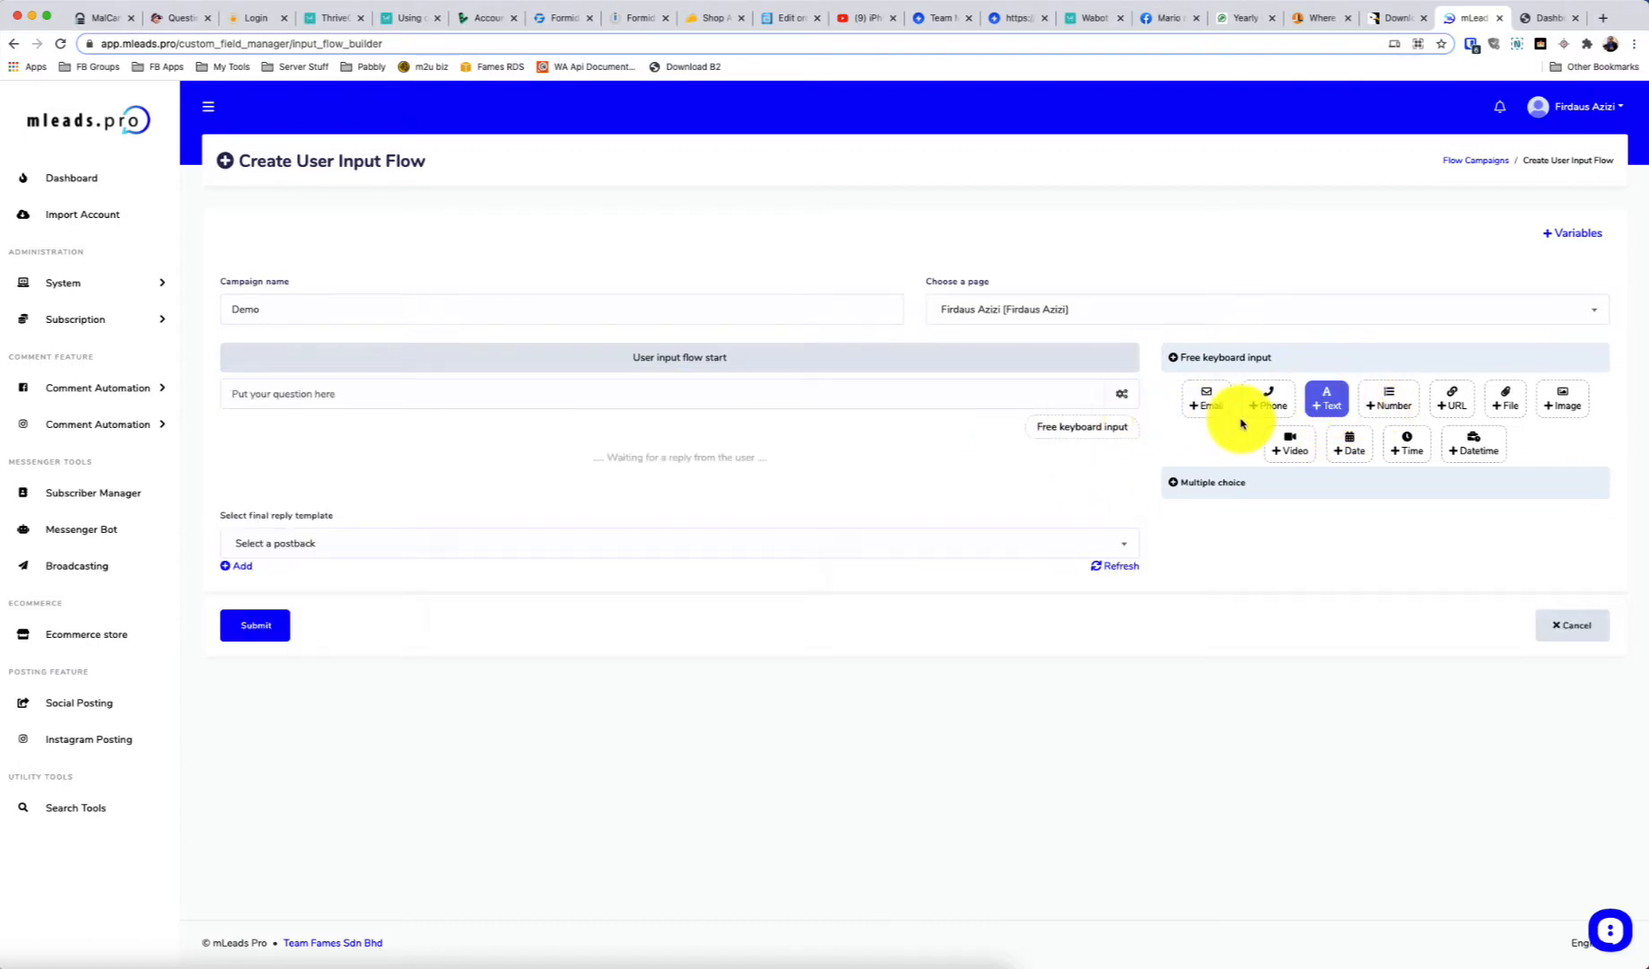
{"action": "left_click", "coordinate": [854, 402]}
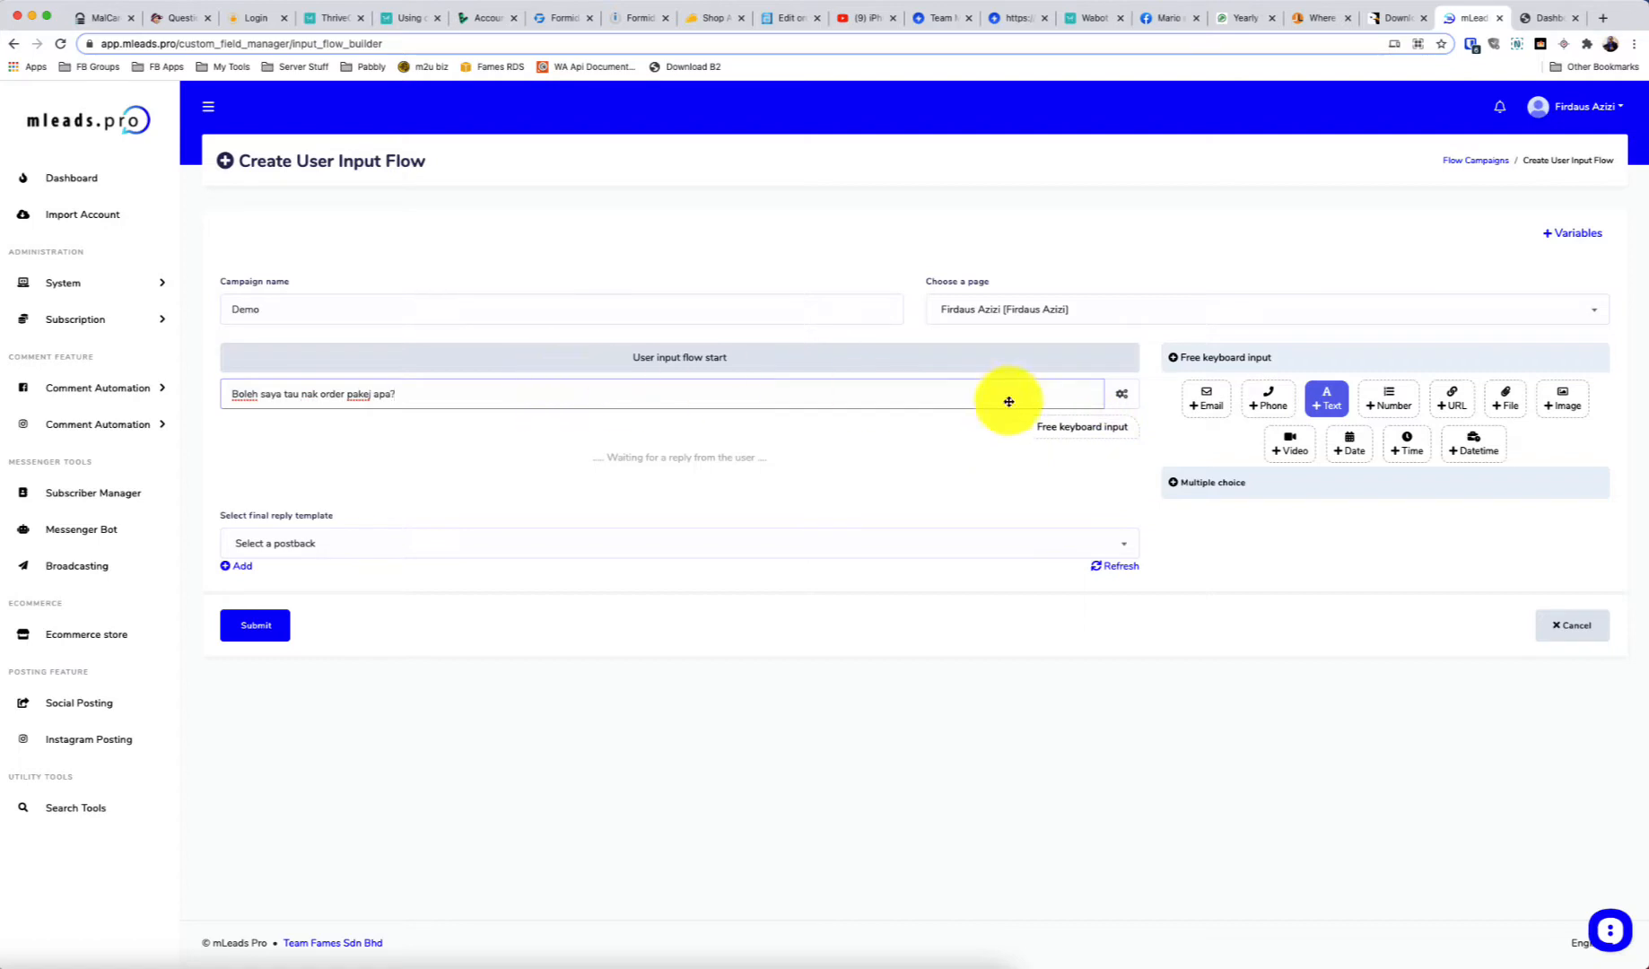
Save the package question's answer to the pakej custom field
{"action": "left_click_drag", "start_coordinate": [417, 395], "coordinate": [196, 401]}
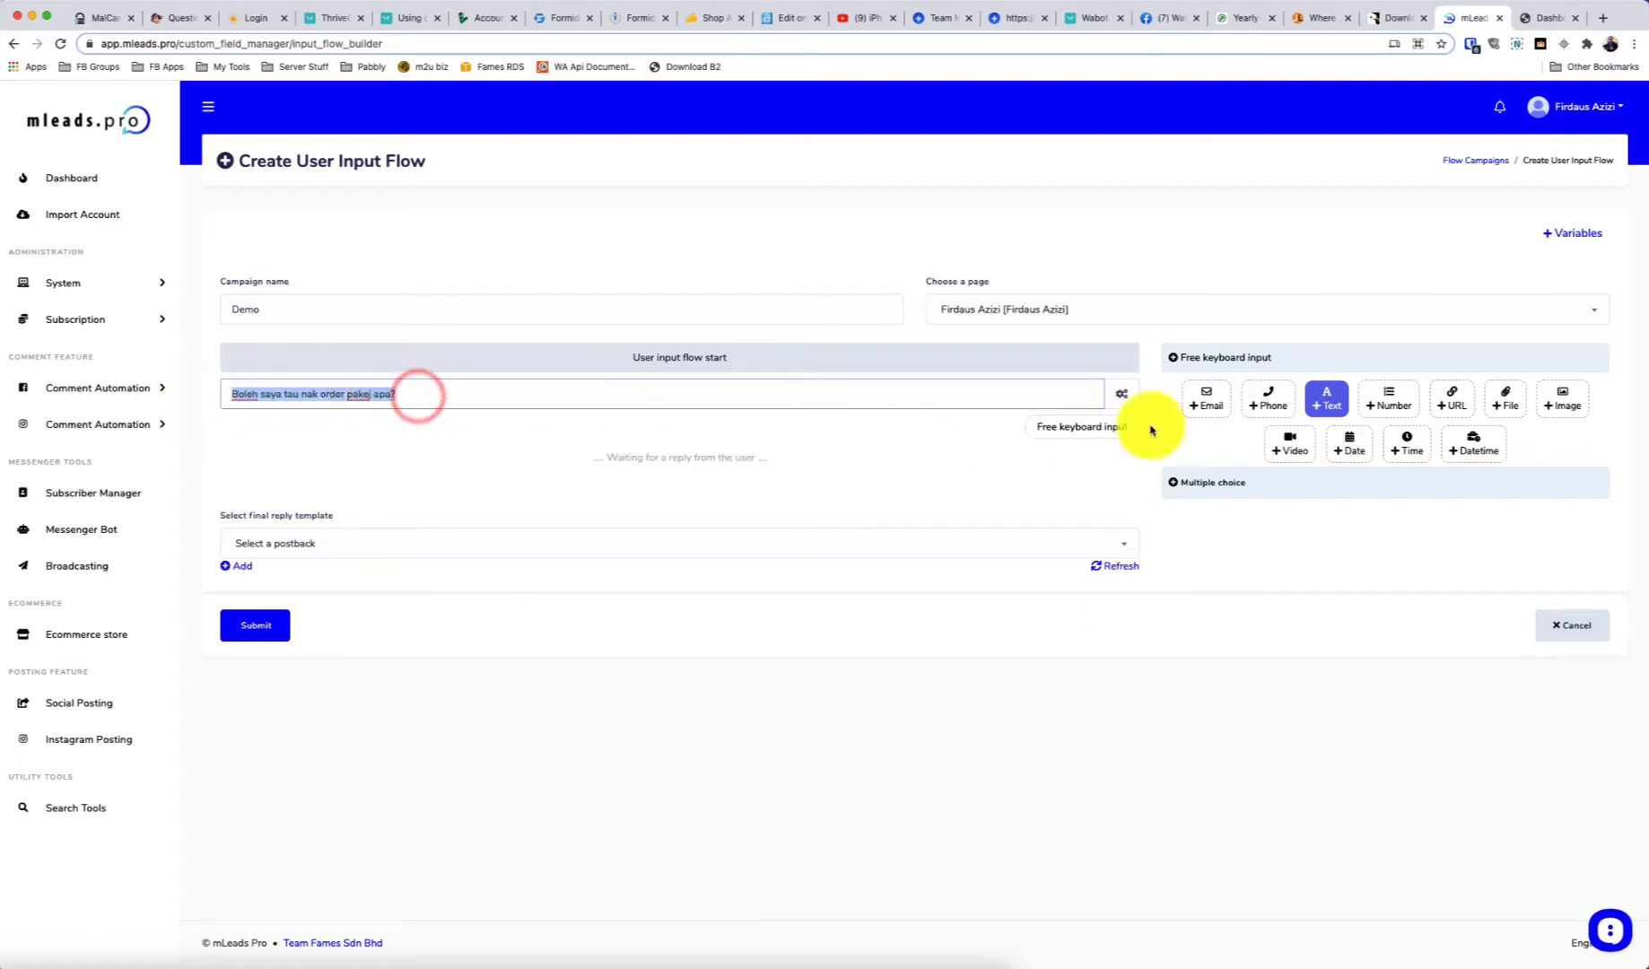
{"action": "left_click", "coordinate": [1122, 393]}
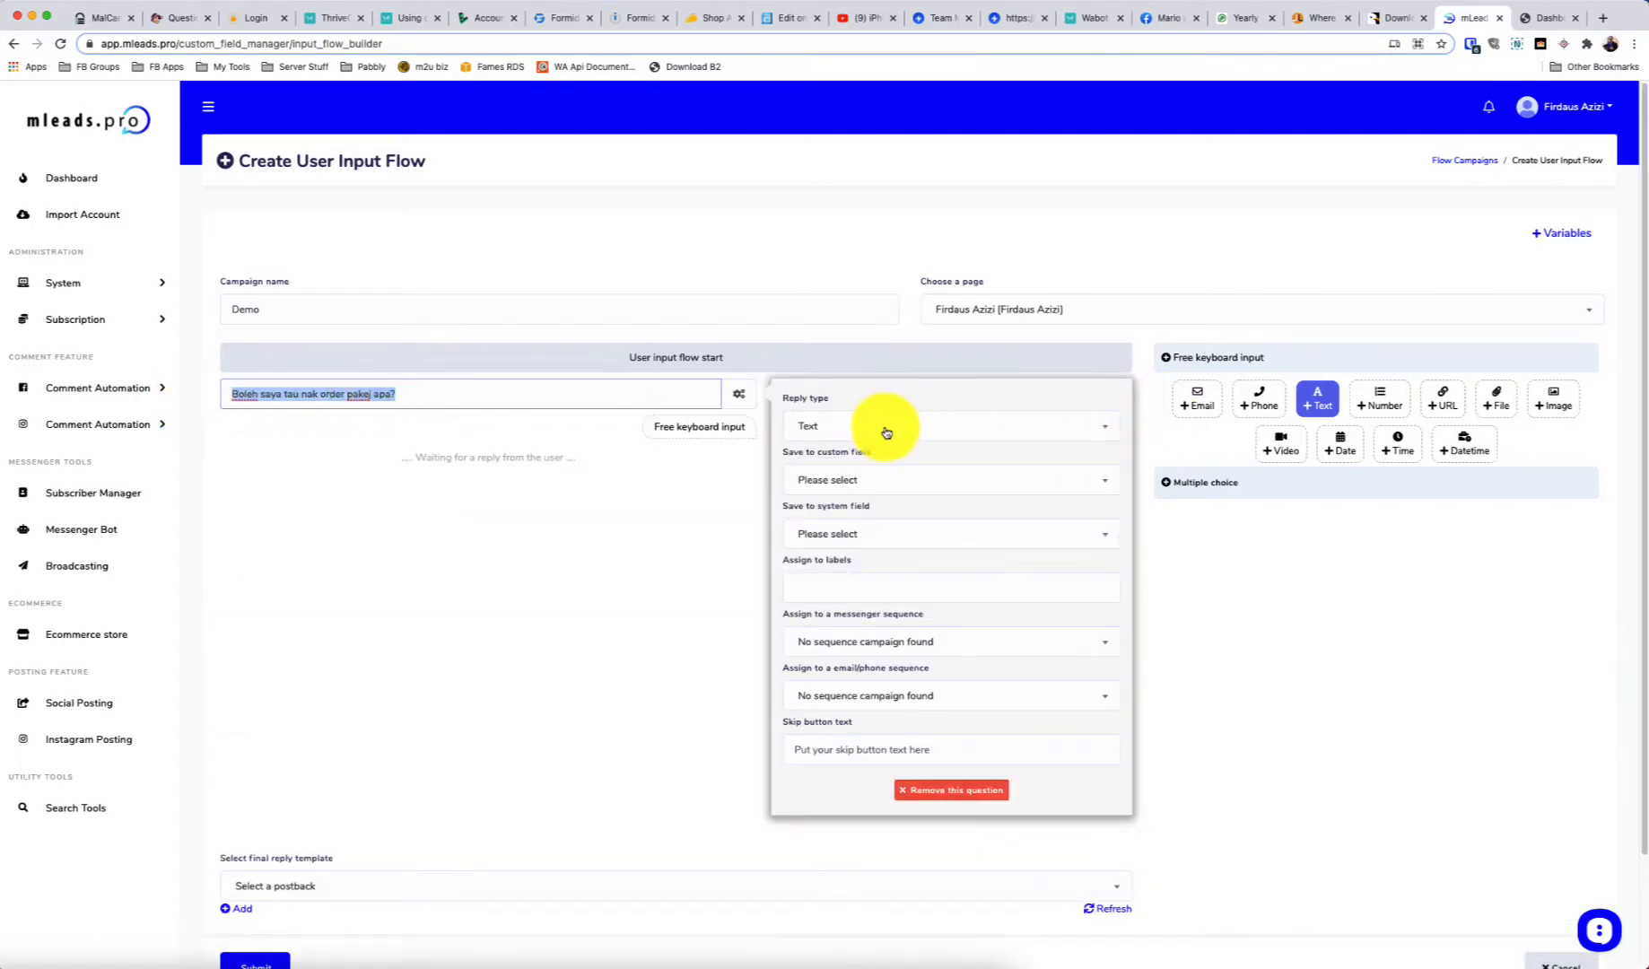
{"action": "left_click", "coordinate": [856, 481]}
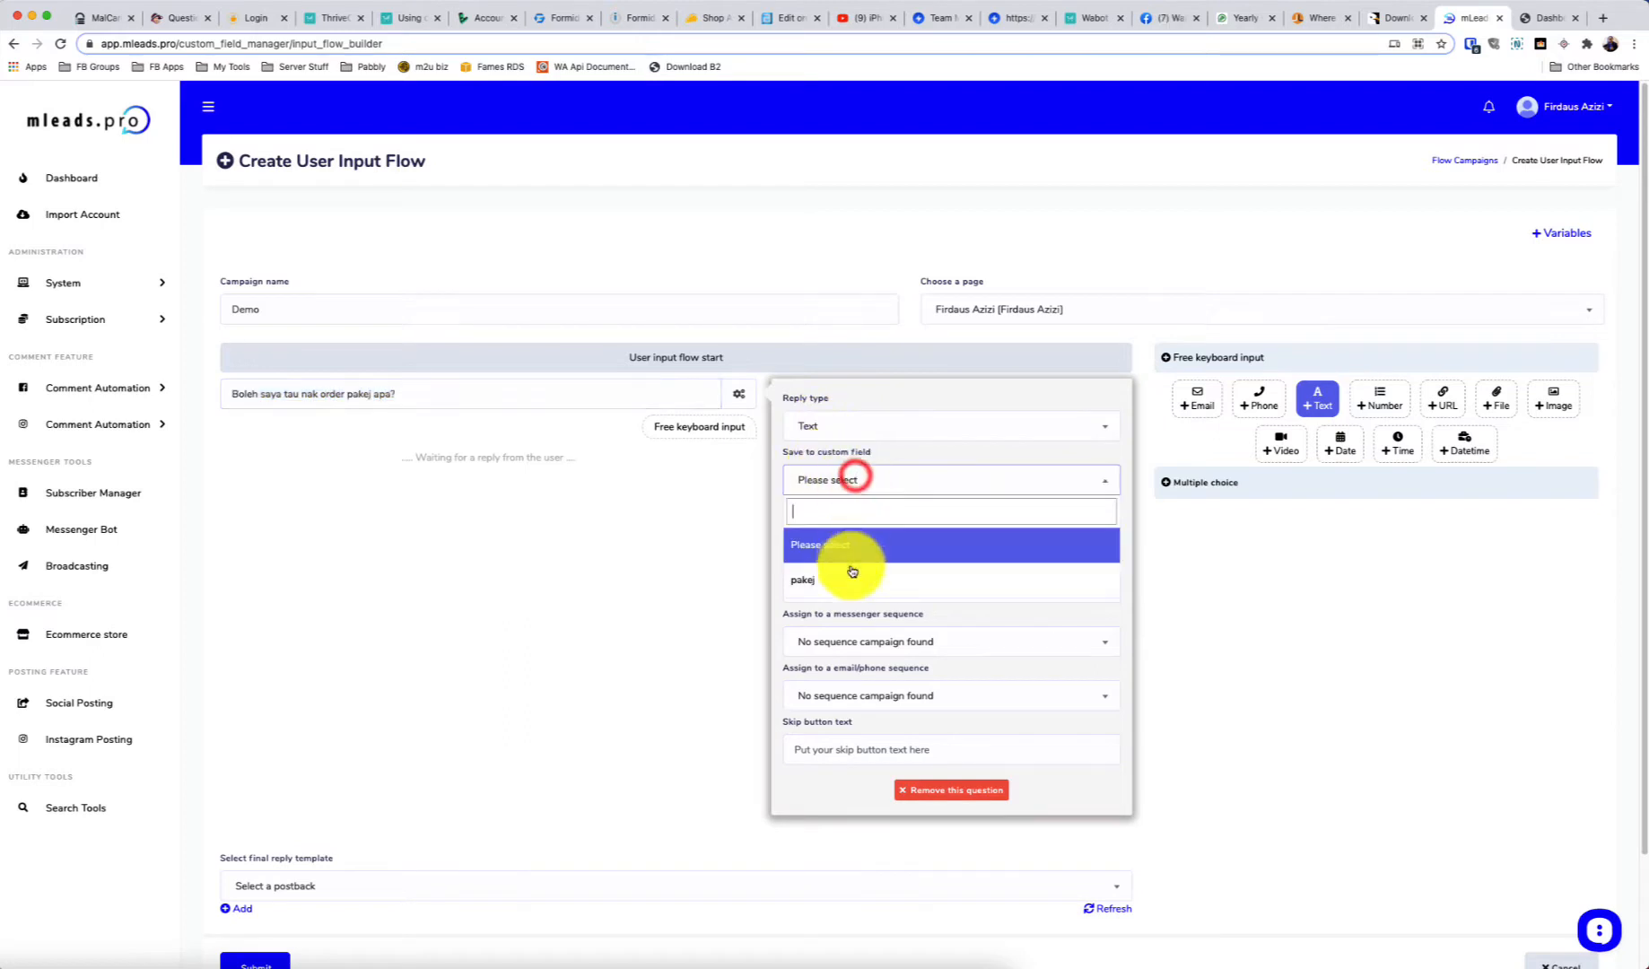
{"action": "left_click", "coordinate": [807, 579]}
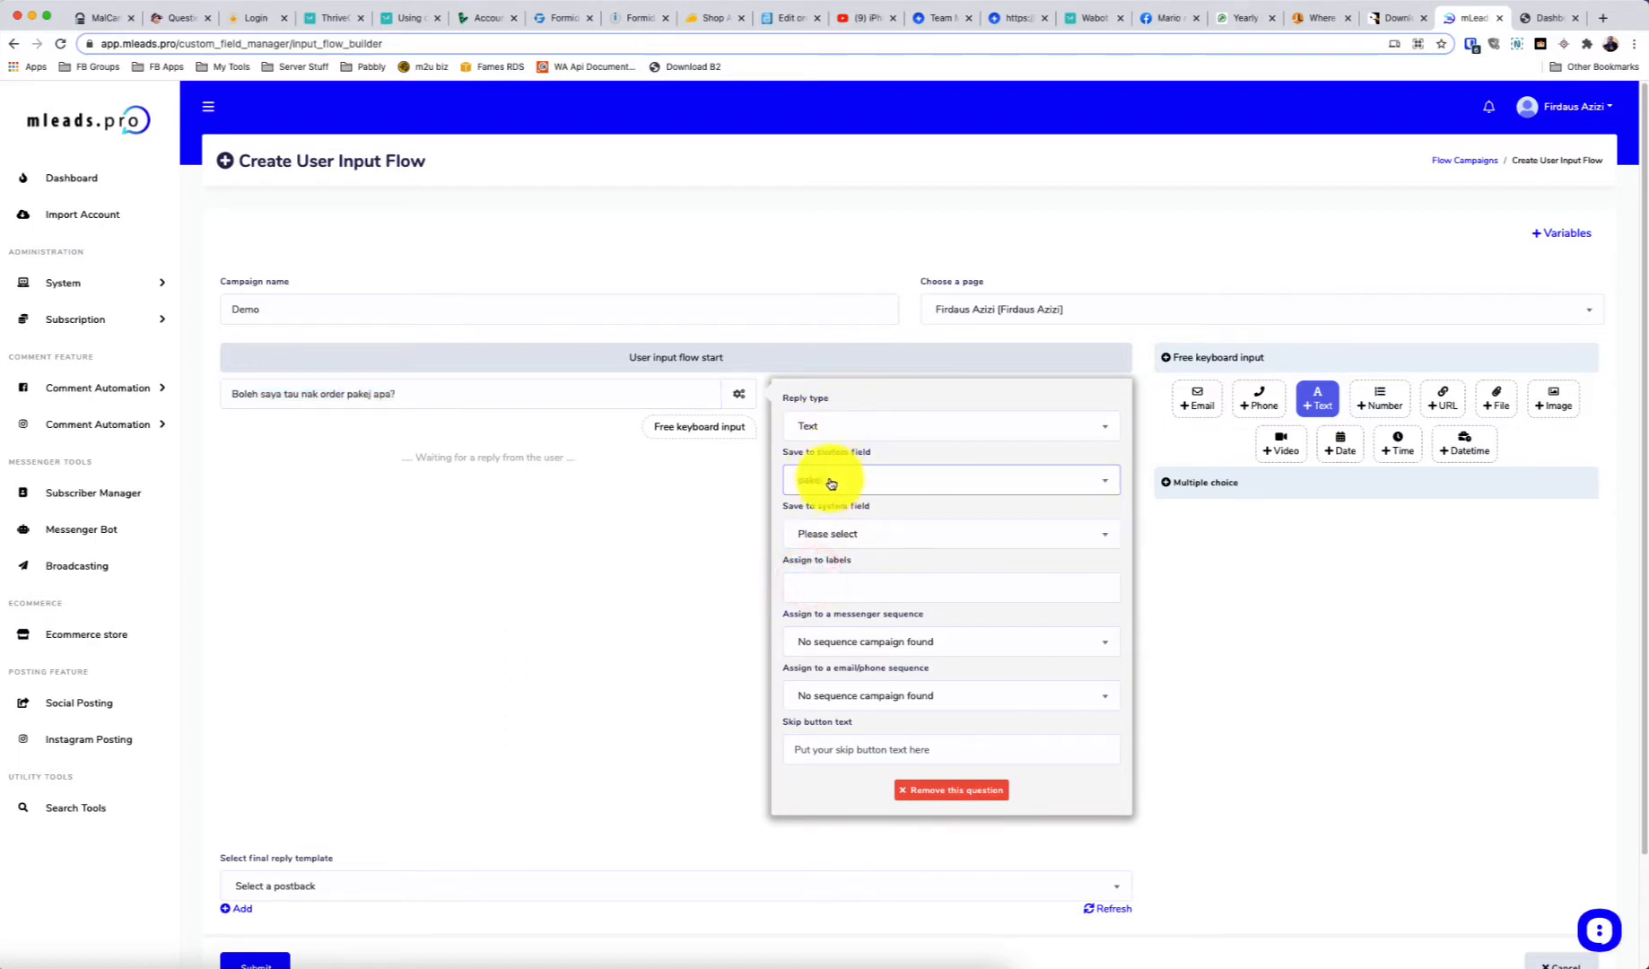
Leave system field, label and skip button settings empty, then close the question settings
{"action": "left_click", "coordinate": [839, 536]}
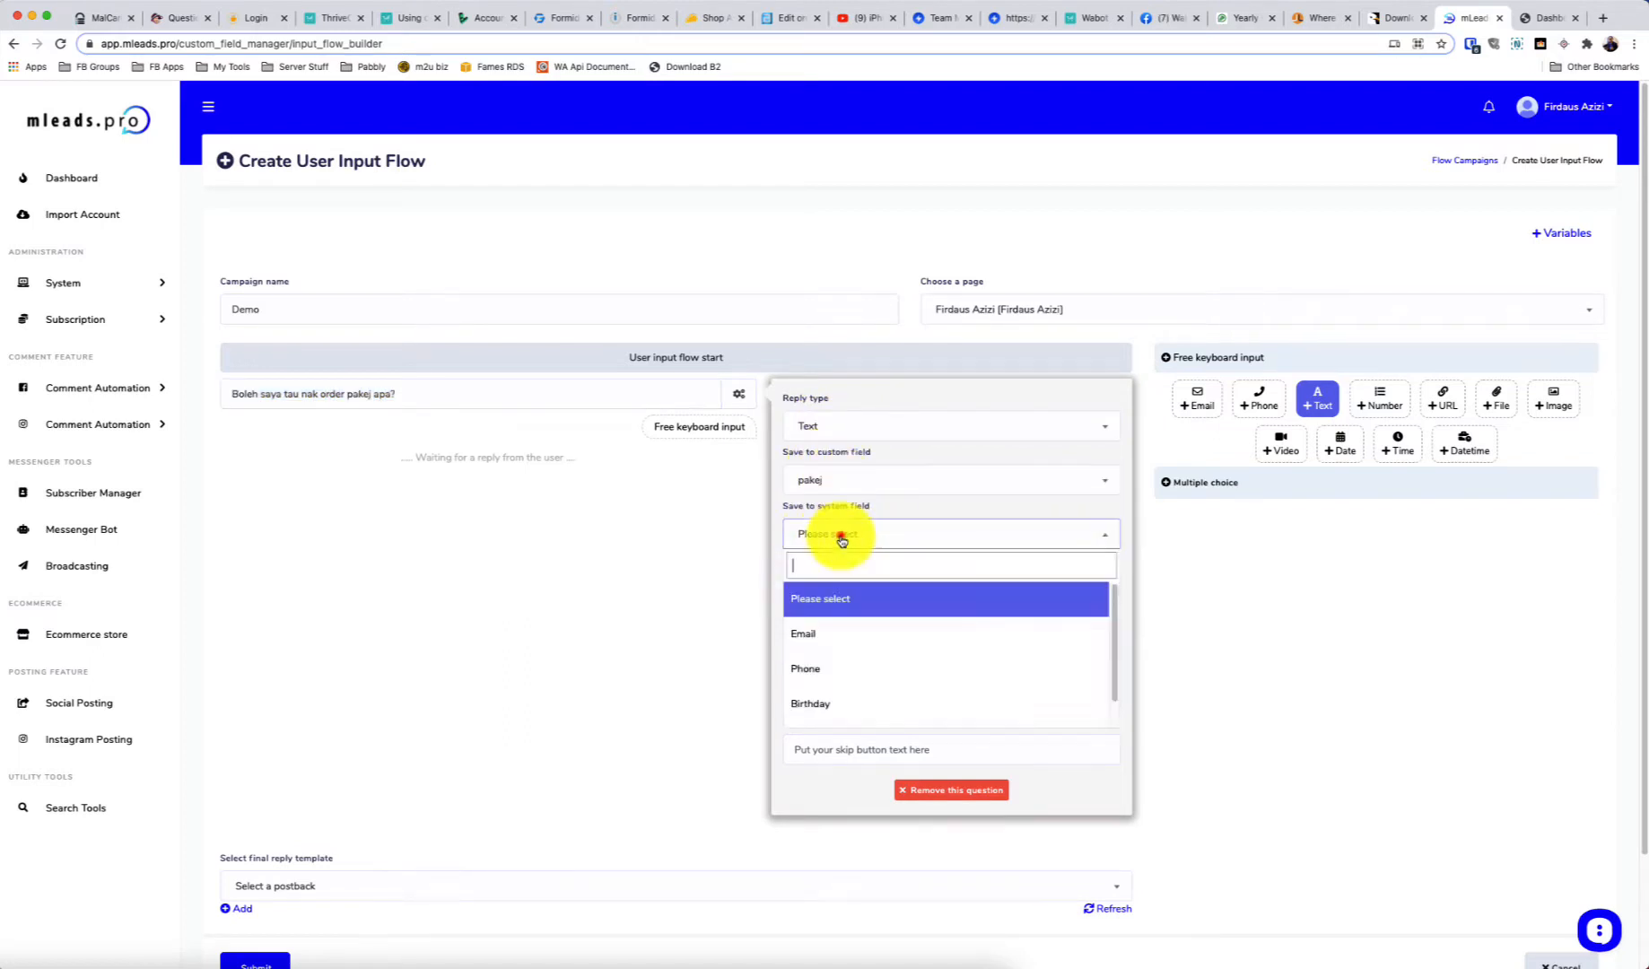
{"action": "scroll", "coordinate": [860, 614], "scroll_direction": "up", "scroll_amount": 1}
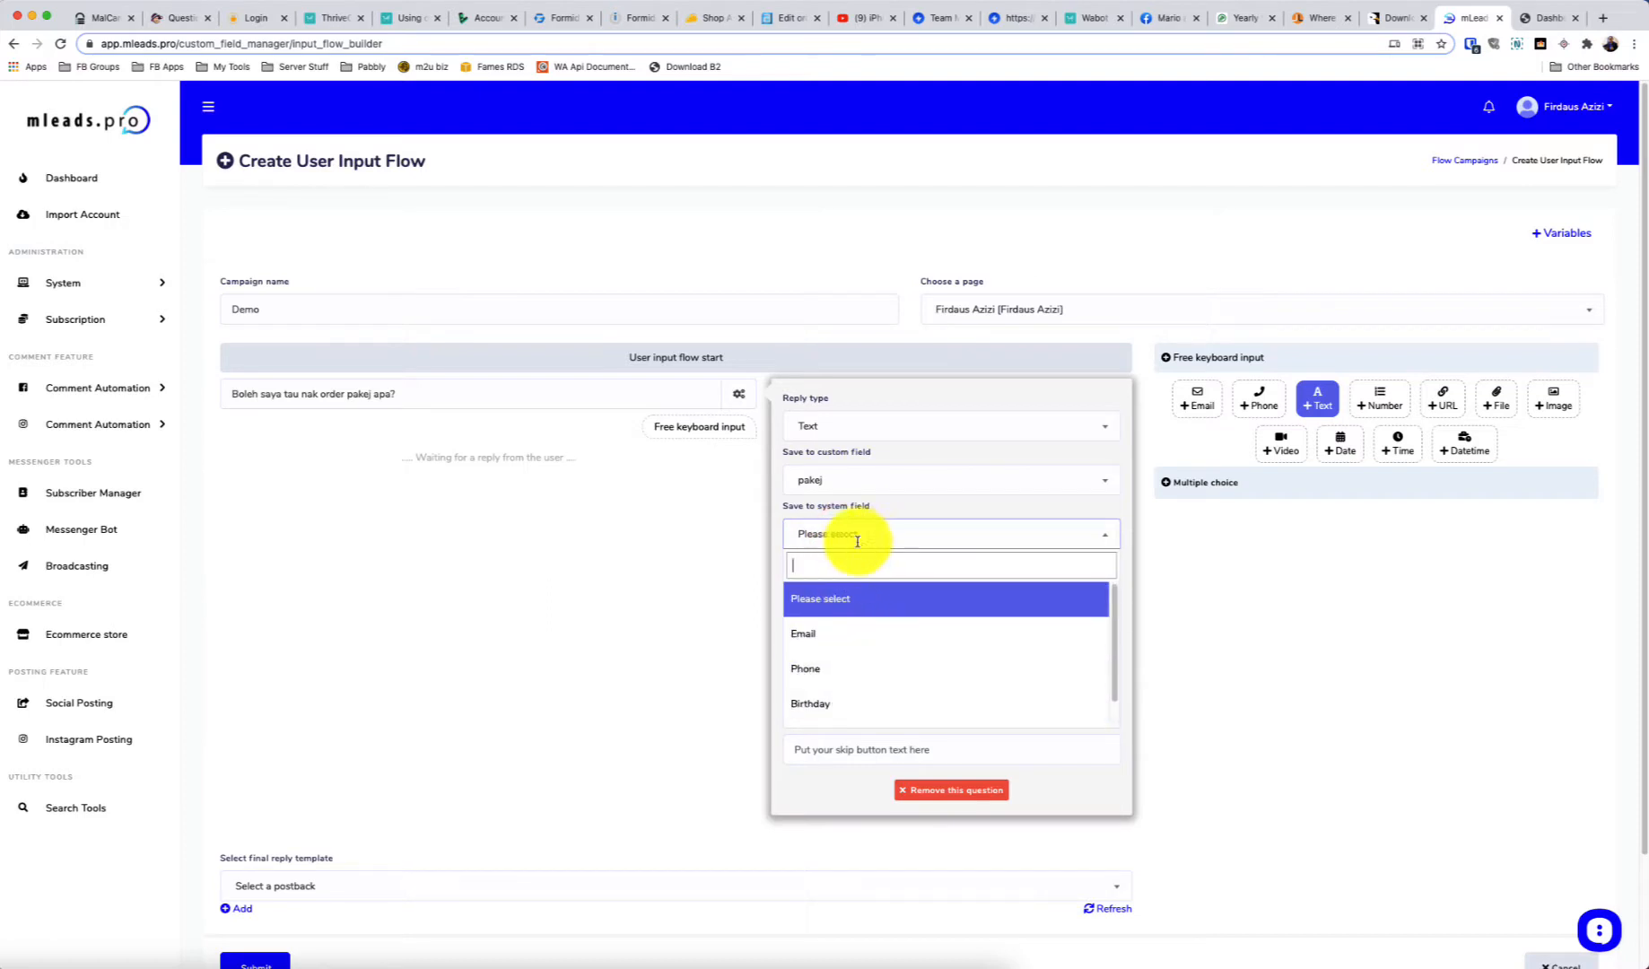
{"action": "scroll", "coordinate": [864, 642], "scroll_direction": "down", "scroll_amount": 1}
{"action": "left_click", "coordinate": [807, 525]}
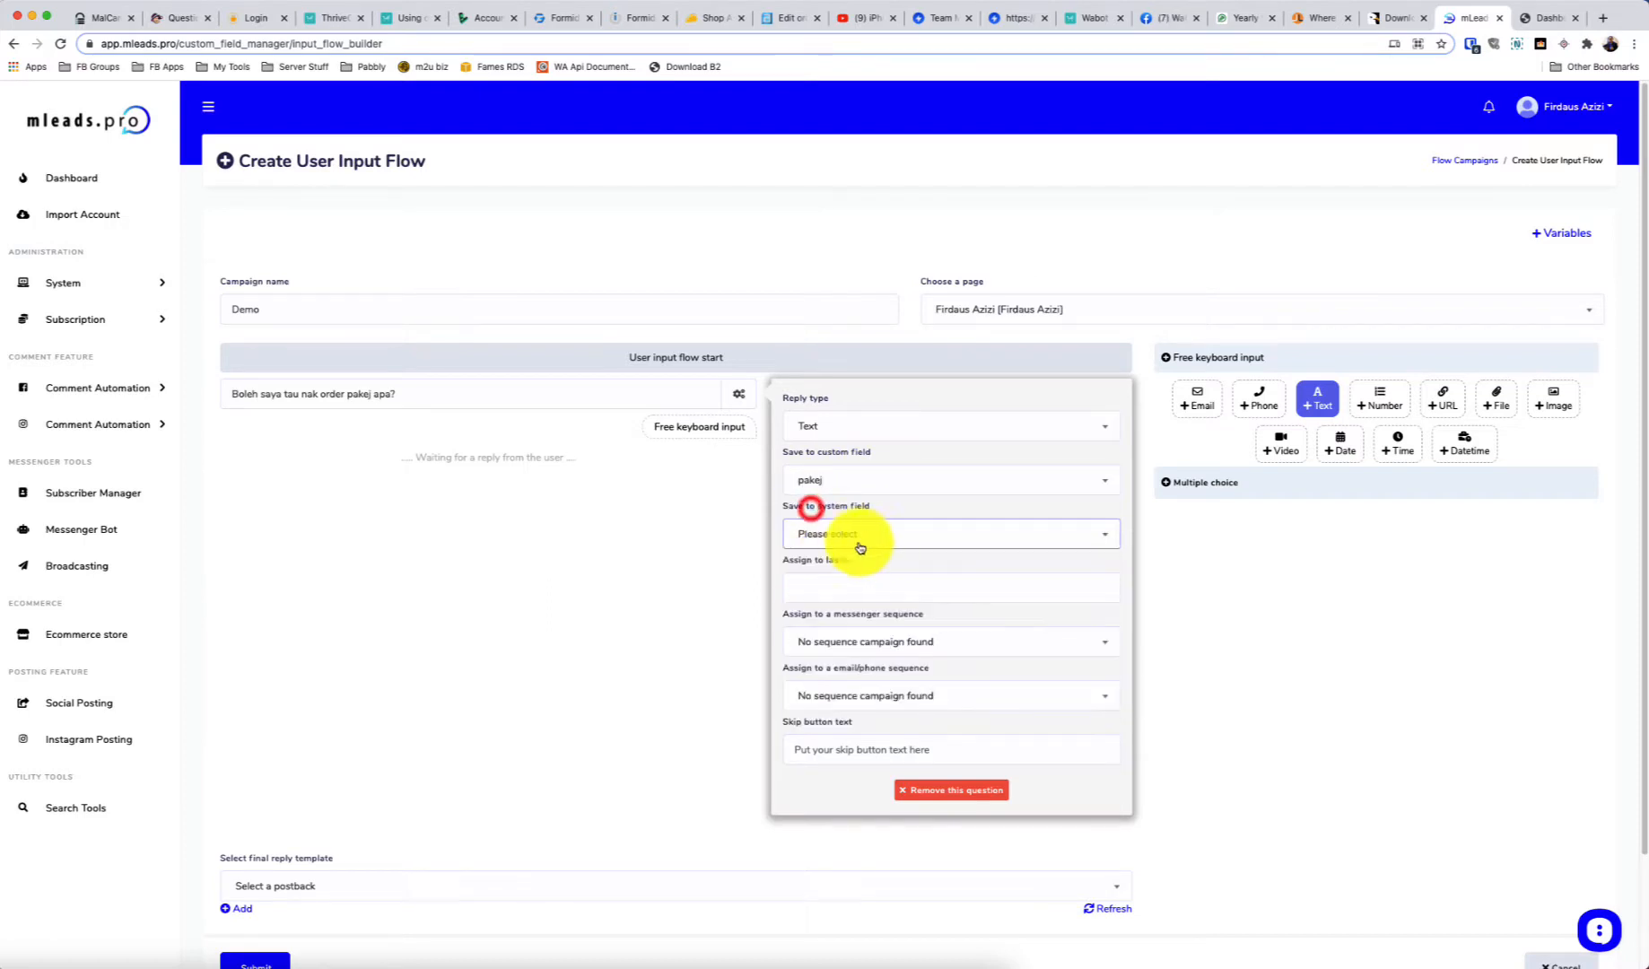
{"action": "left_click", "coordinate": [867, 598]}
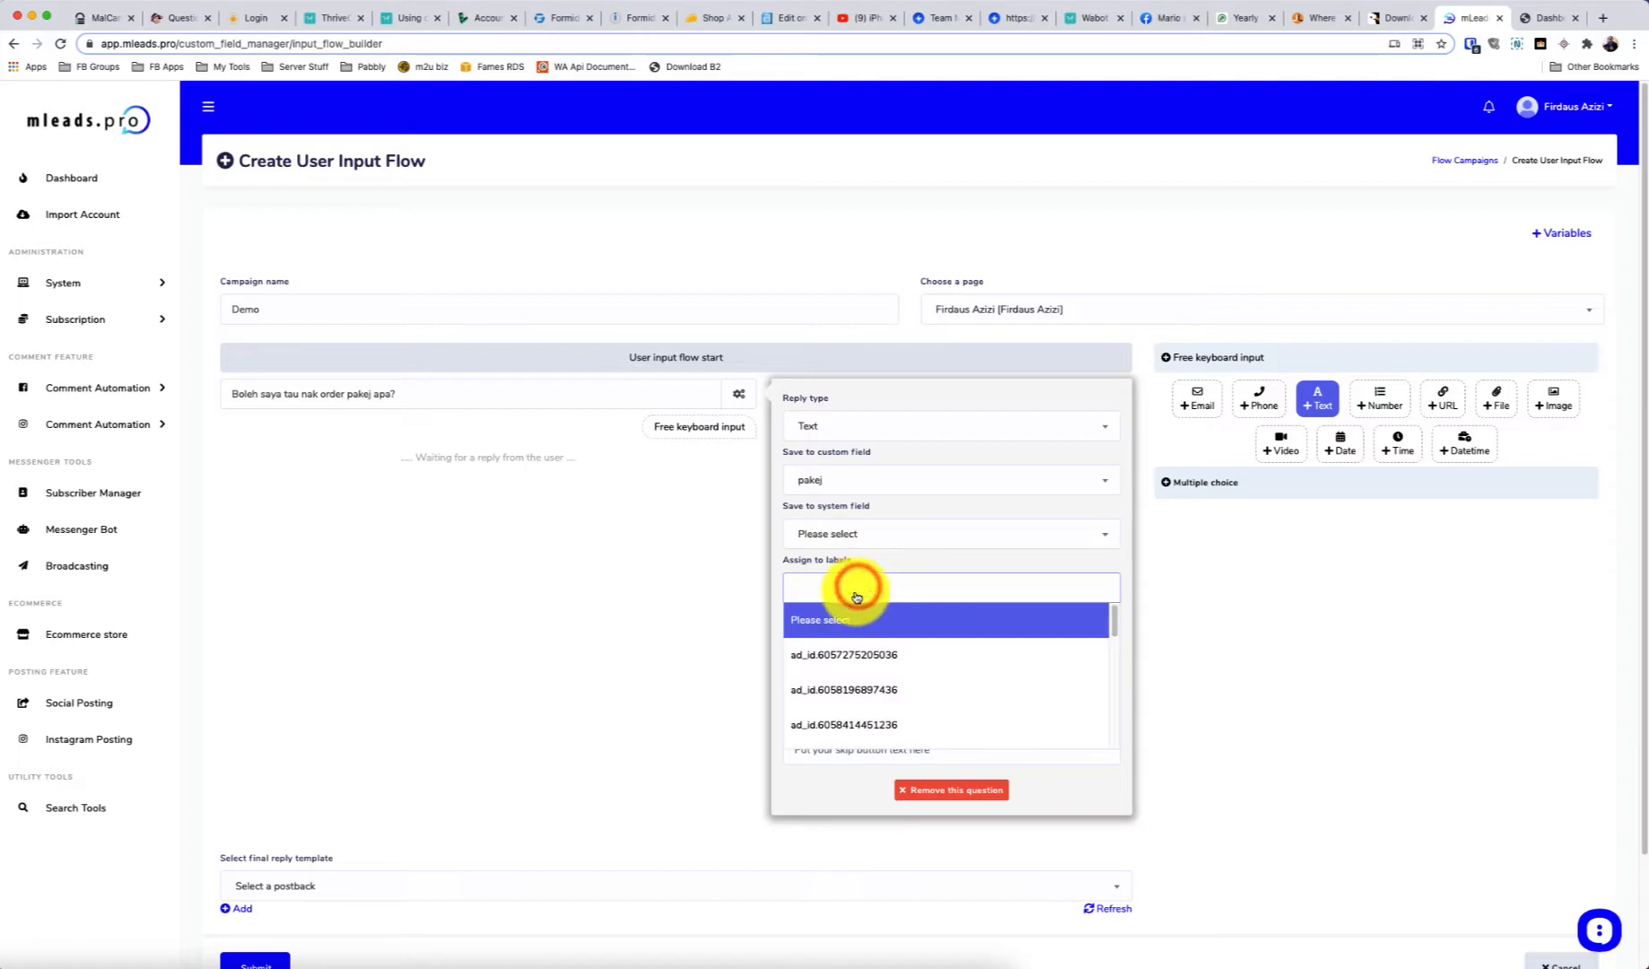
{"action": "left_click", "coordinate": [778, 578]}
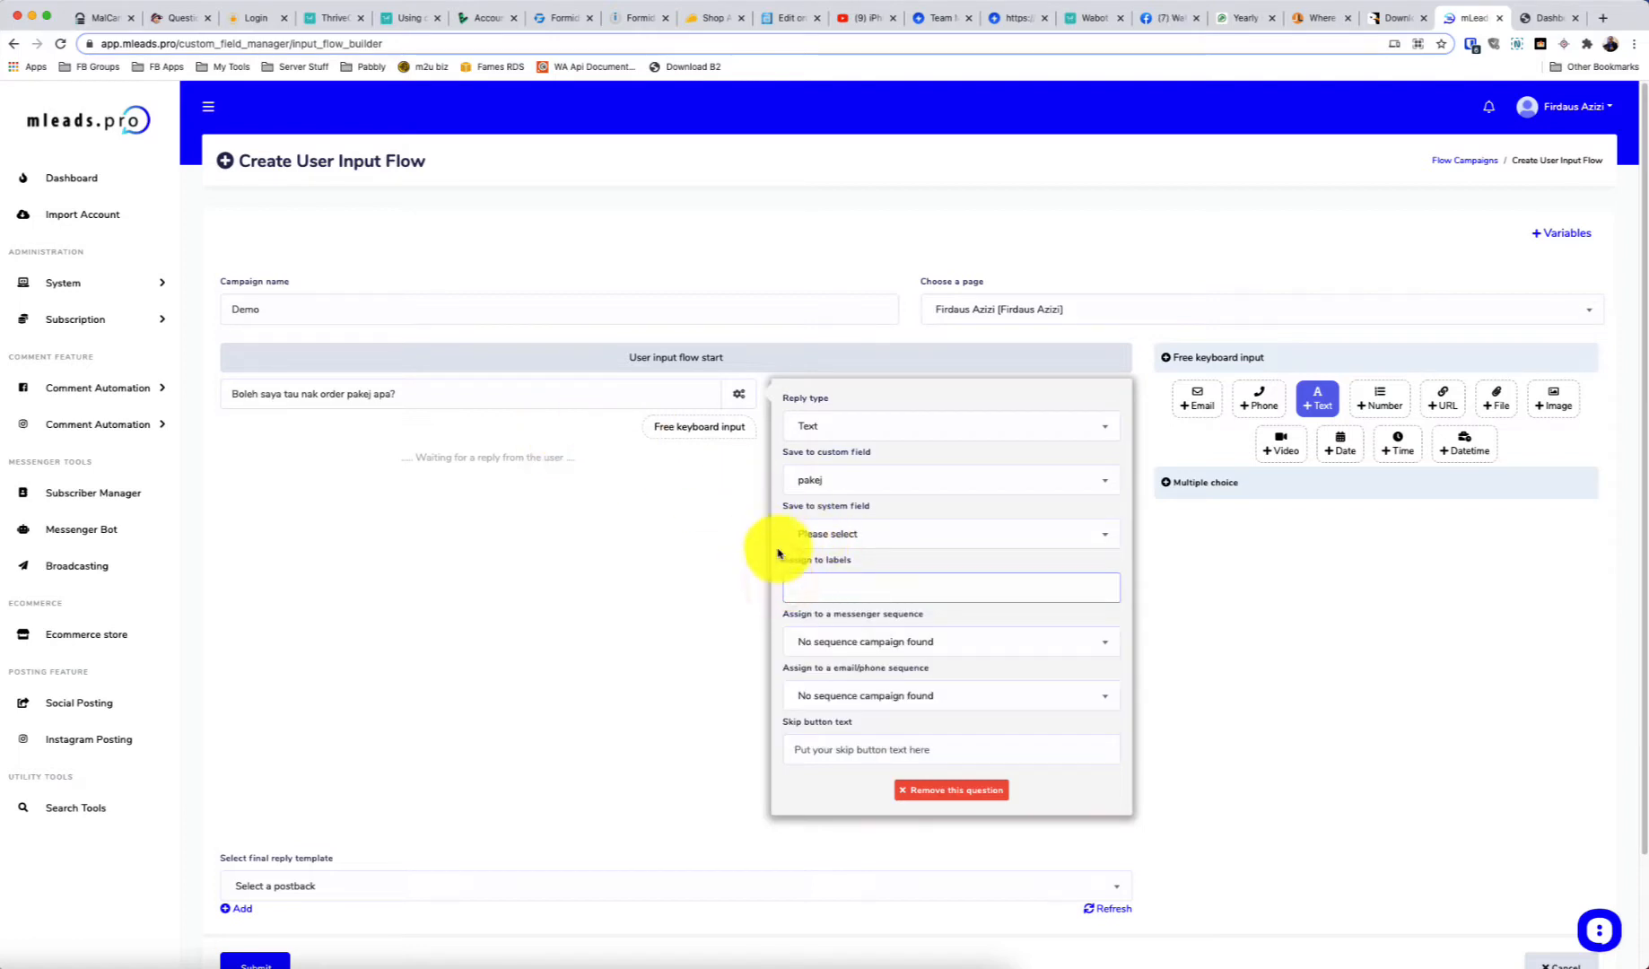
{"action": "type", "text": "pakej"}
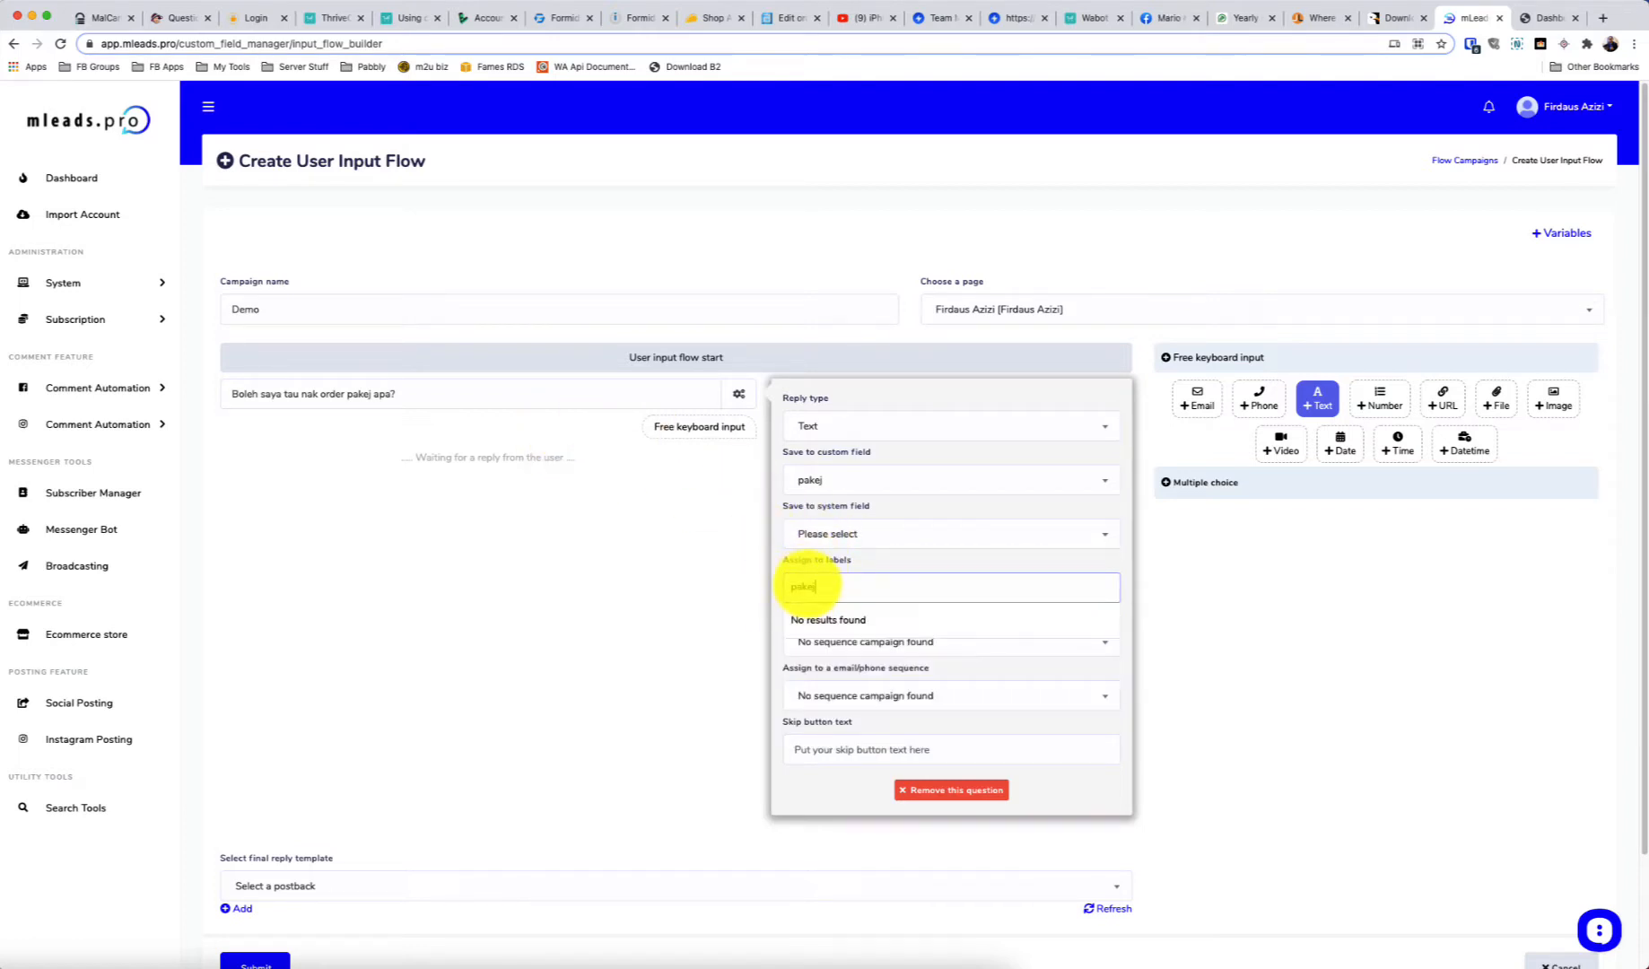
{"action": "key", "text": "BackSpace"}
{"action": "key", "text": "BackSpace"}
{"action": "key", "text": "BackSpace"}
{"action": "key", "text": "BackSpace"}
{"action": "key", "text": "BackSpace"}
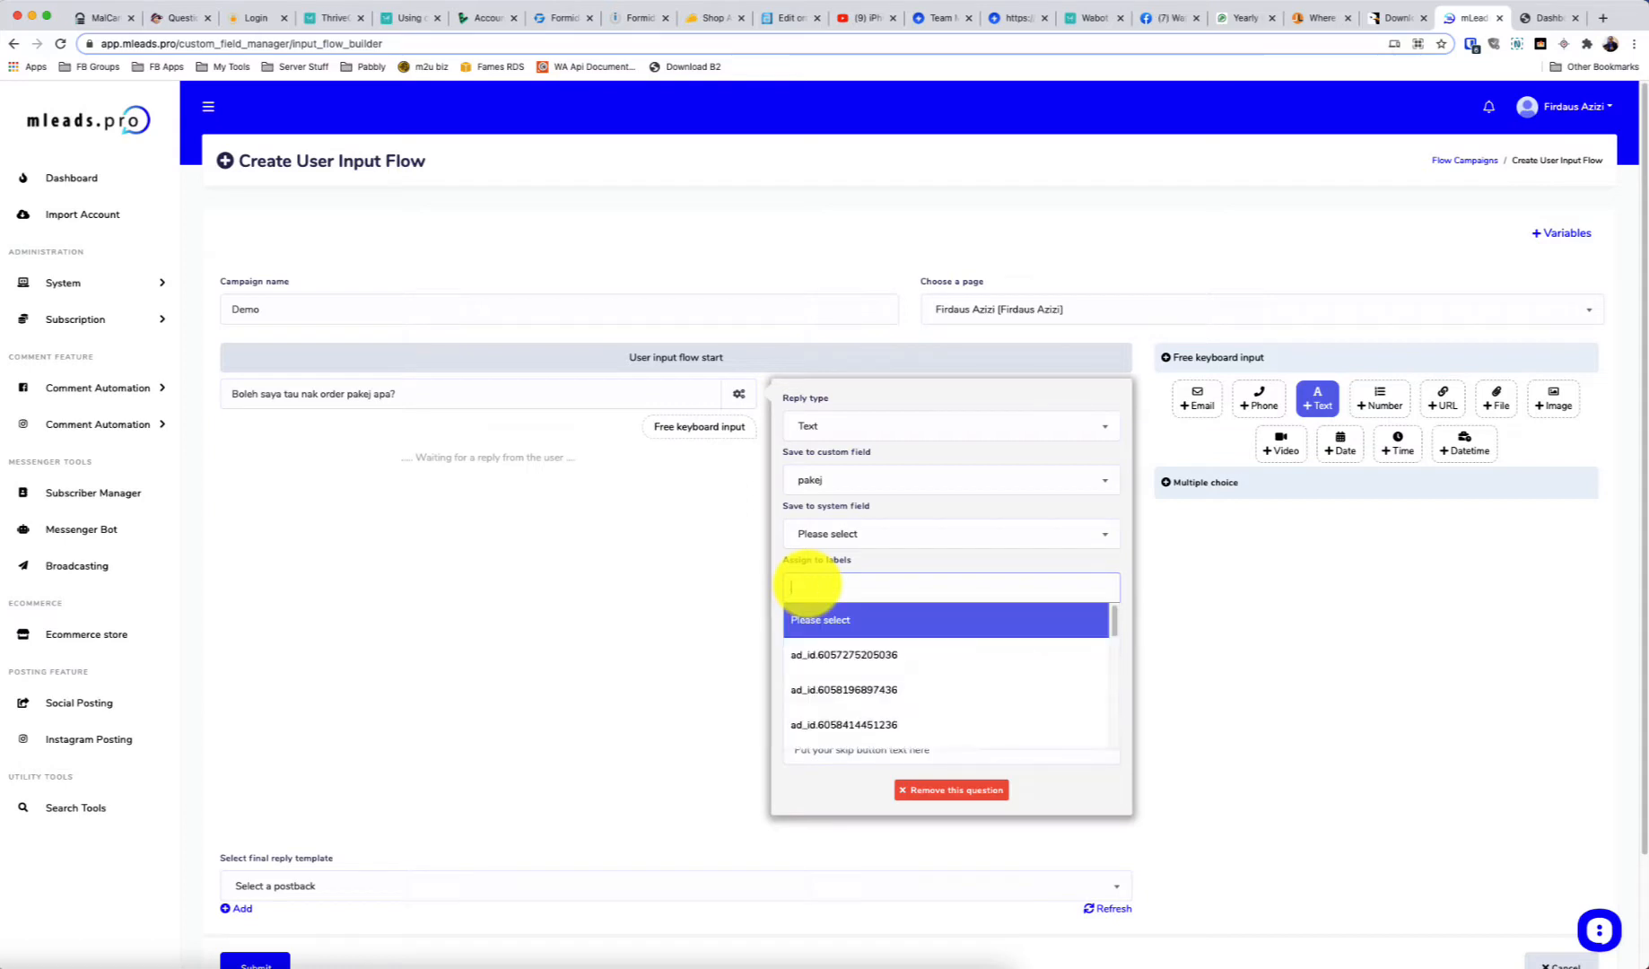
{"action": "left_click", "coordinate": [782, 565]}
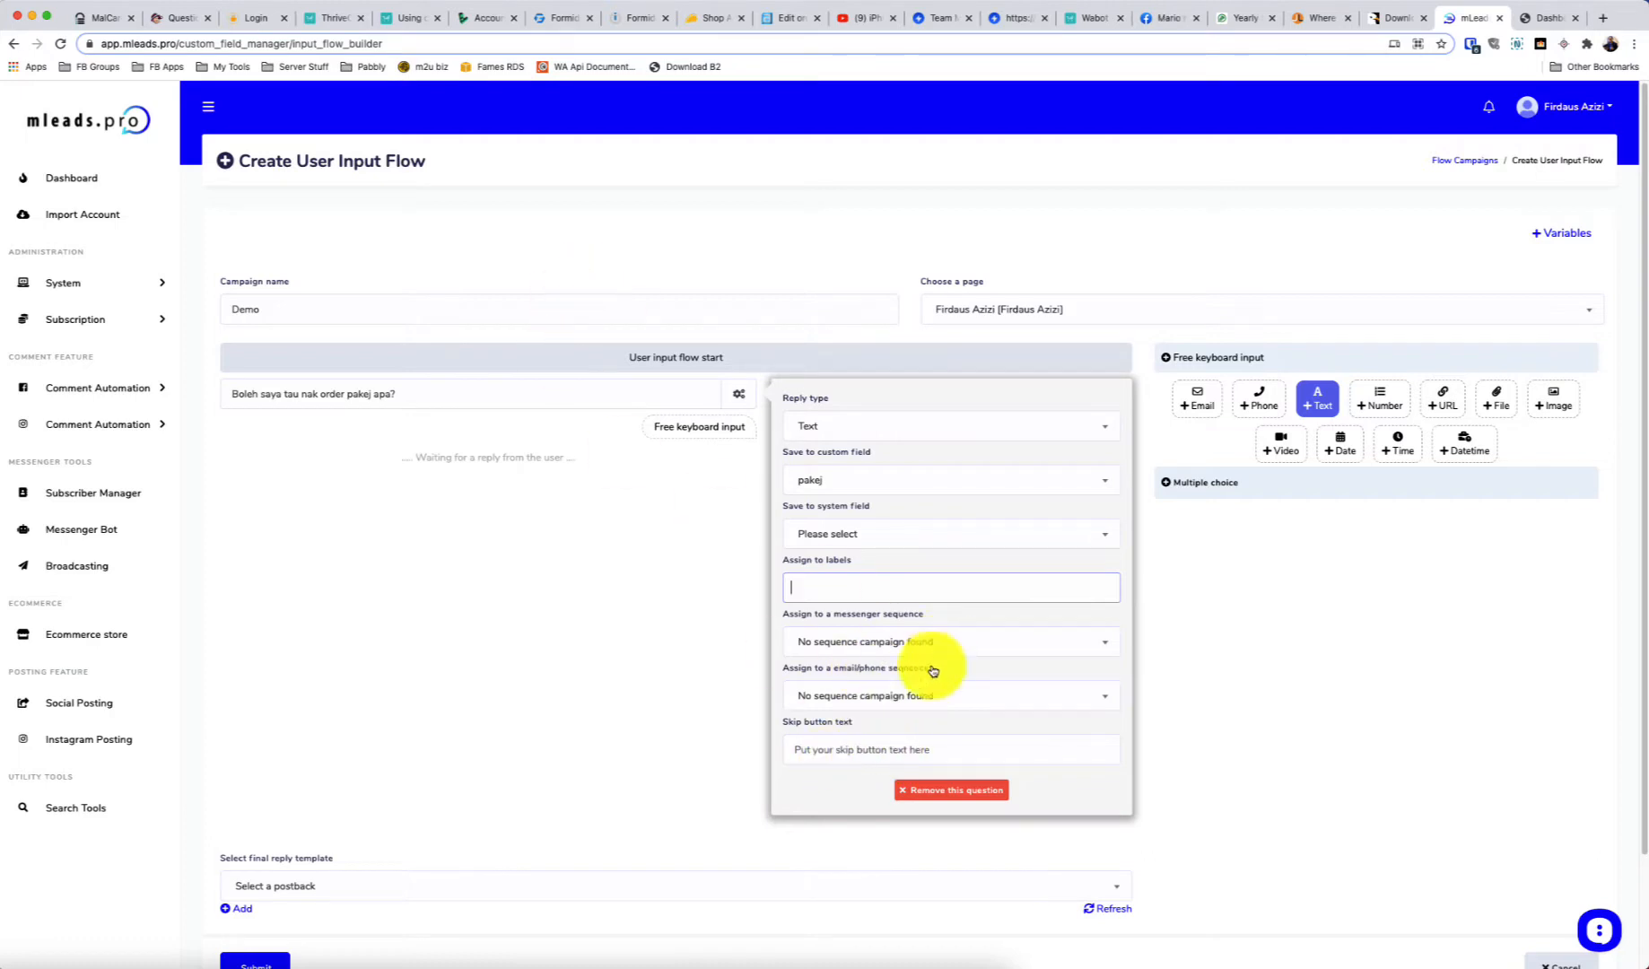
{"action": "left_click", "coordinate": [824, 750]}
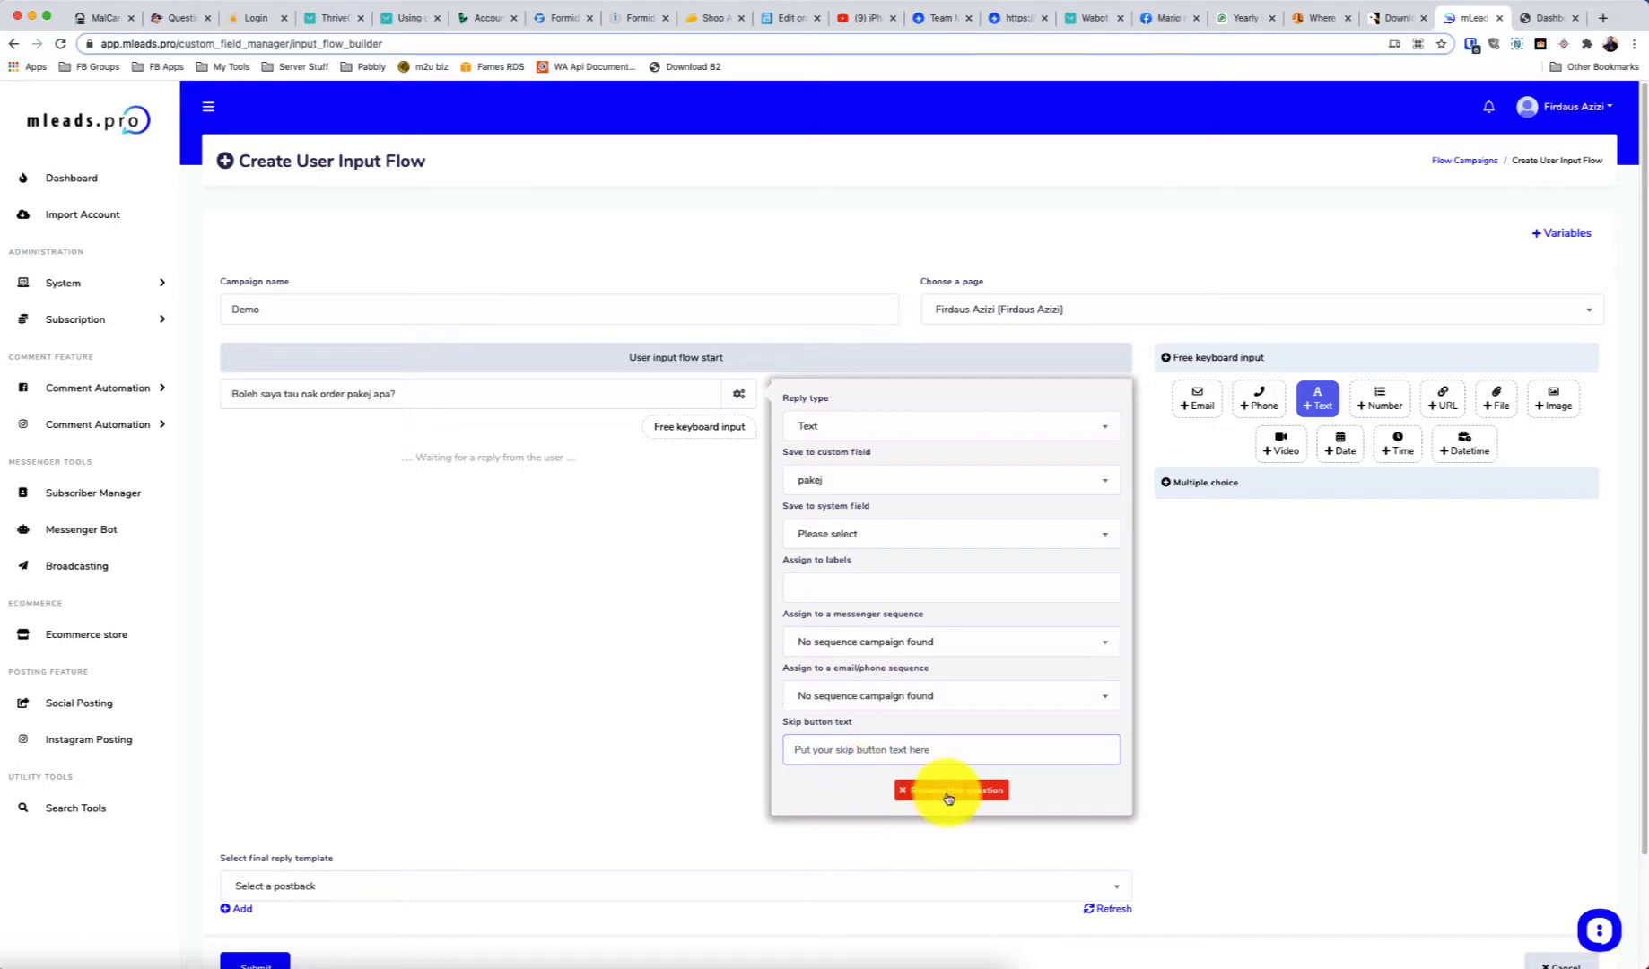
{"action": "left_click", "coordinate": [740, 402]}
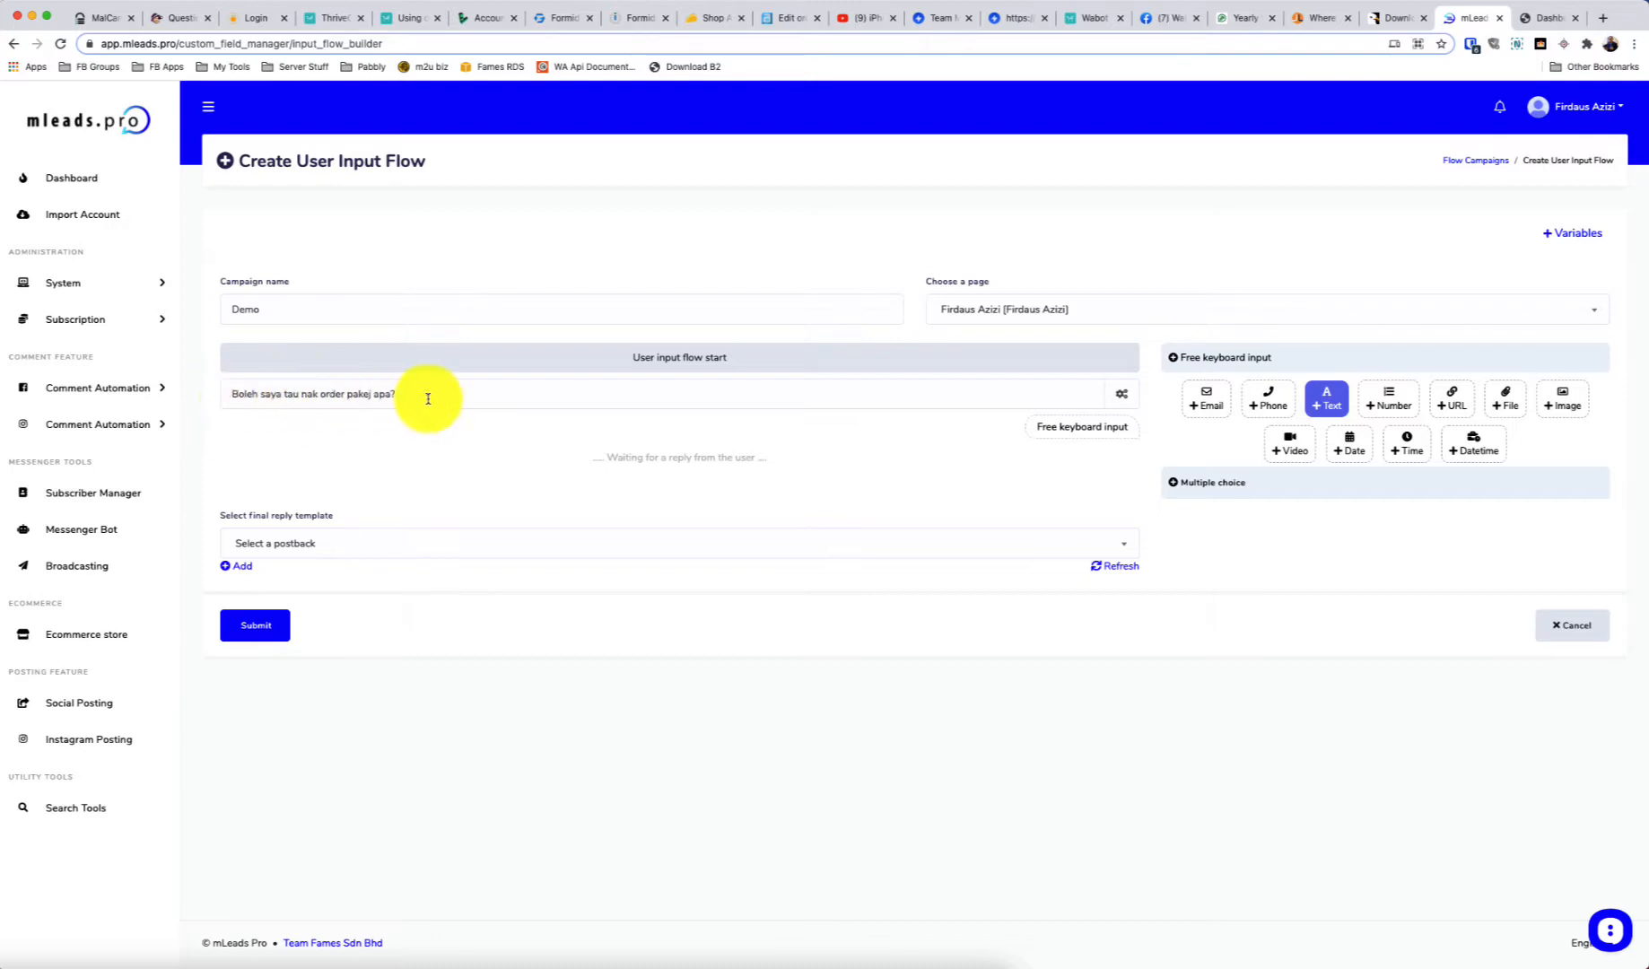
Add a Phone question asking for the user's WhatsApp number
{"action": "left_click", "coordinate": [1268, 401]}
{"action": "left_click", "coordinate": [505, 518]}
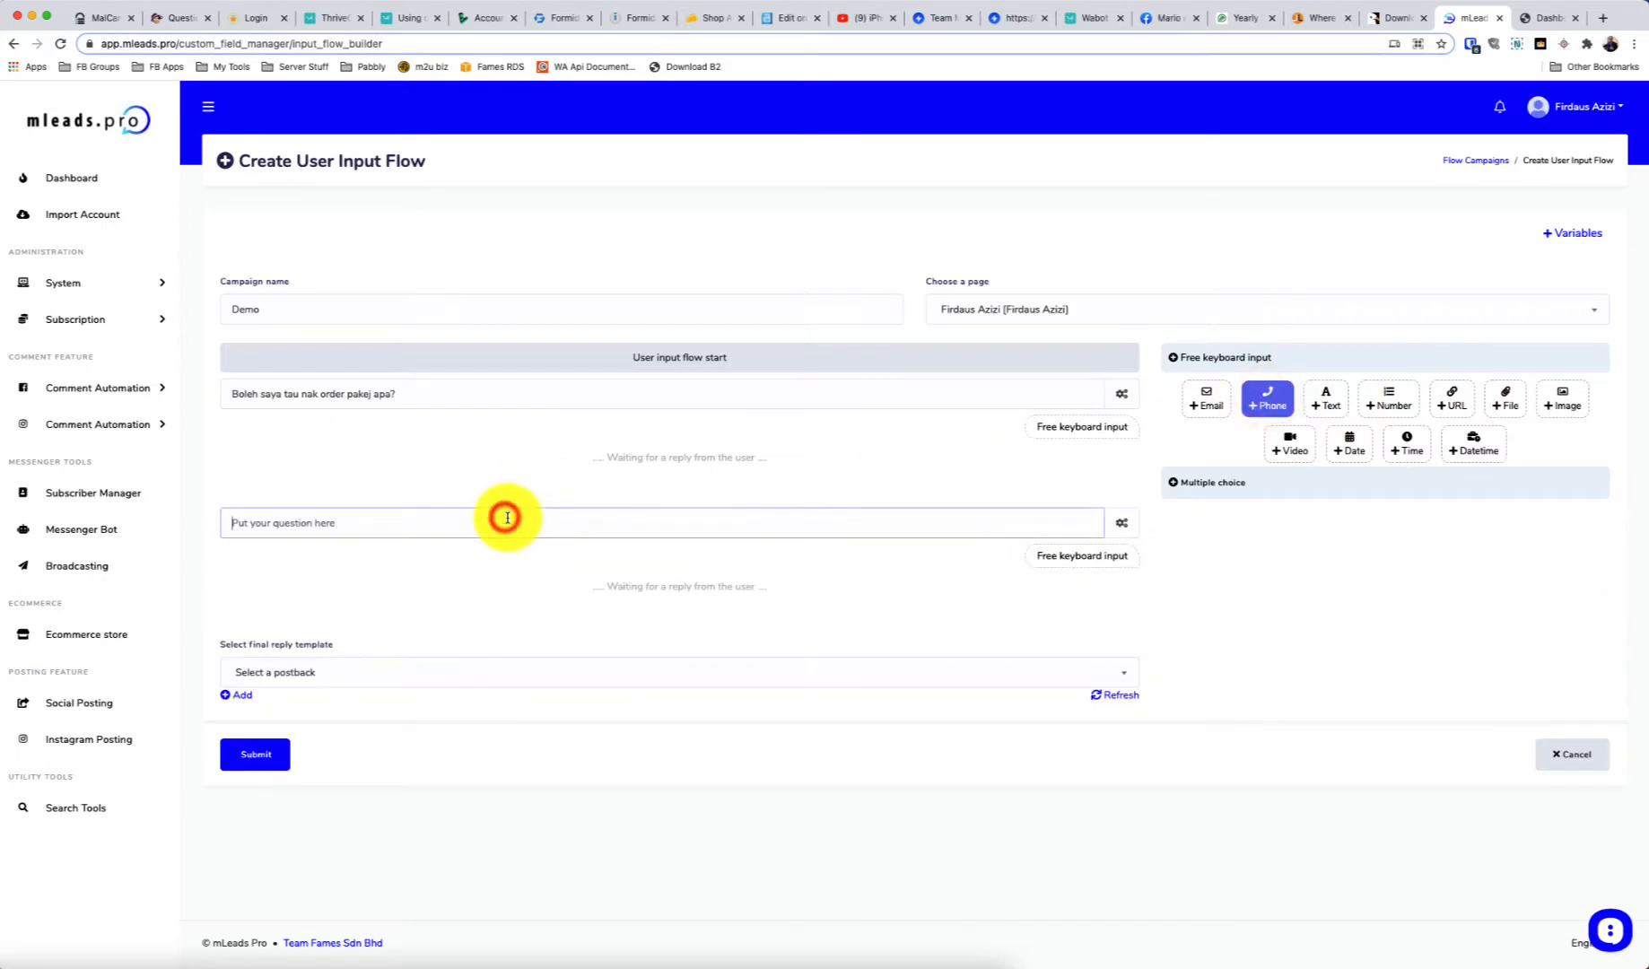
{"action": "type", "text": "Bai"}
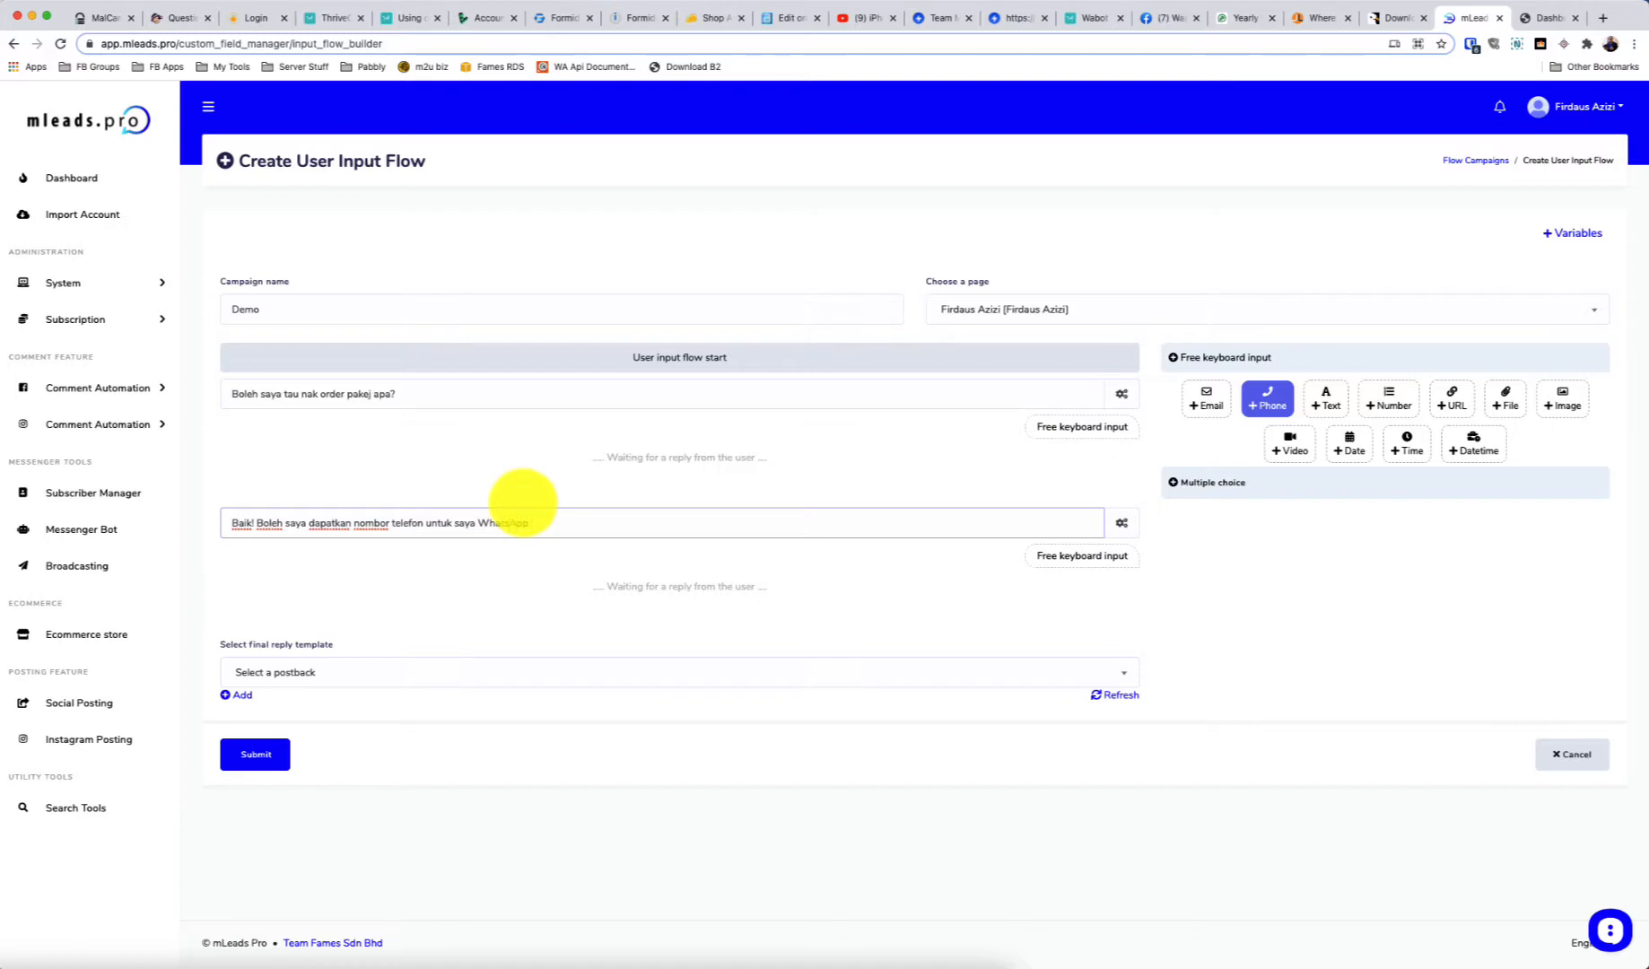
Keep Phone as reply type, attach a phone quick-reply, and save answers to whatsapp
{"action": "left_click", "coordinate": [1122, 523]}
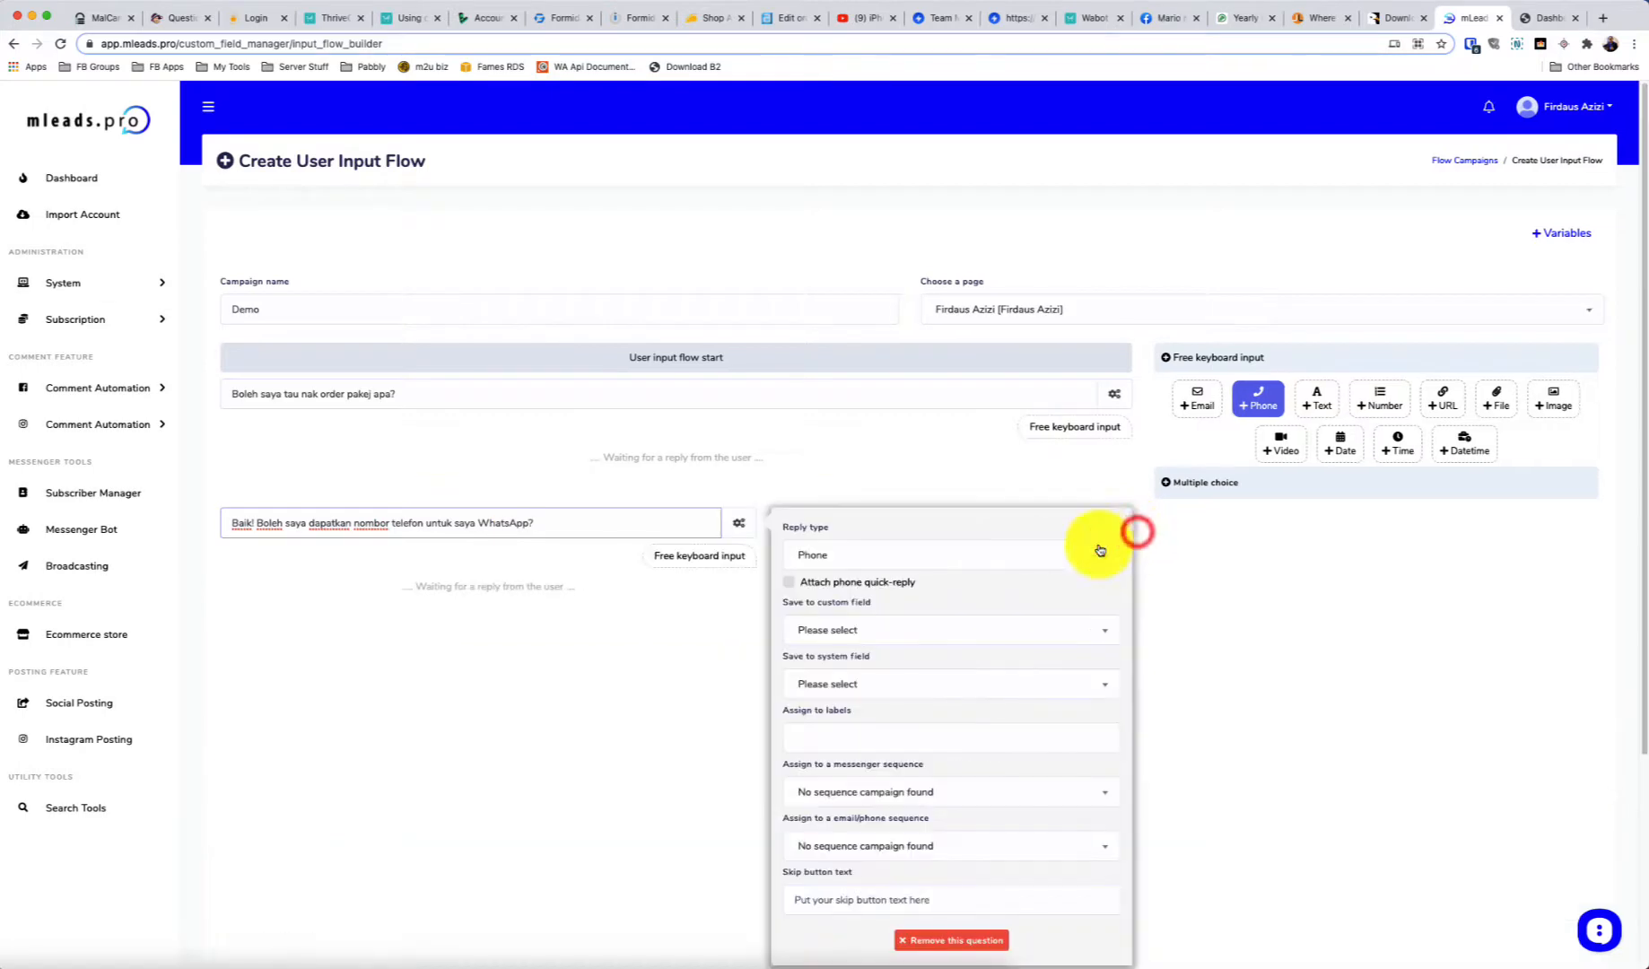
{"action": "left_click", "coordinate": [870, 558]}
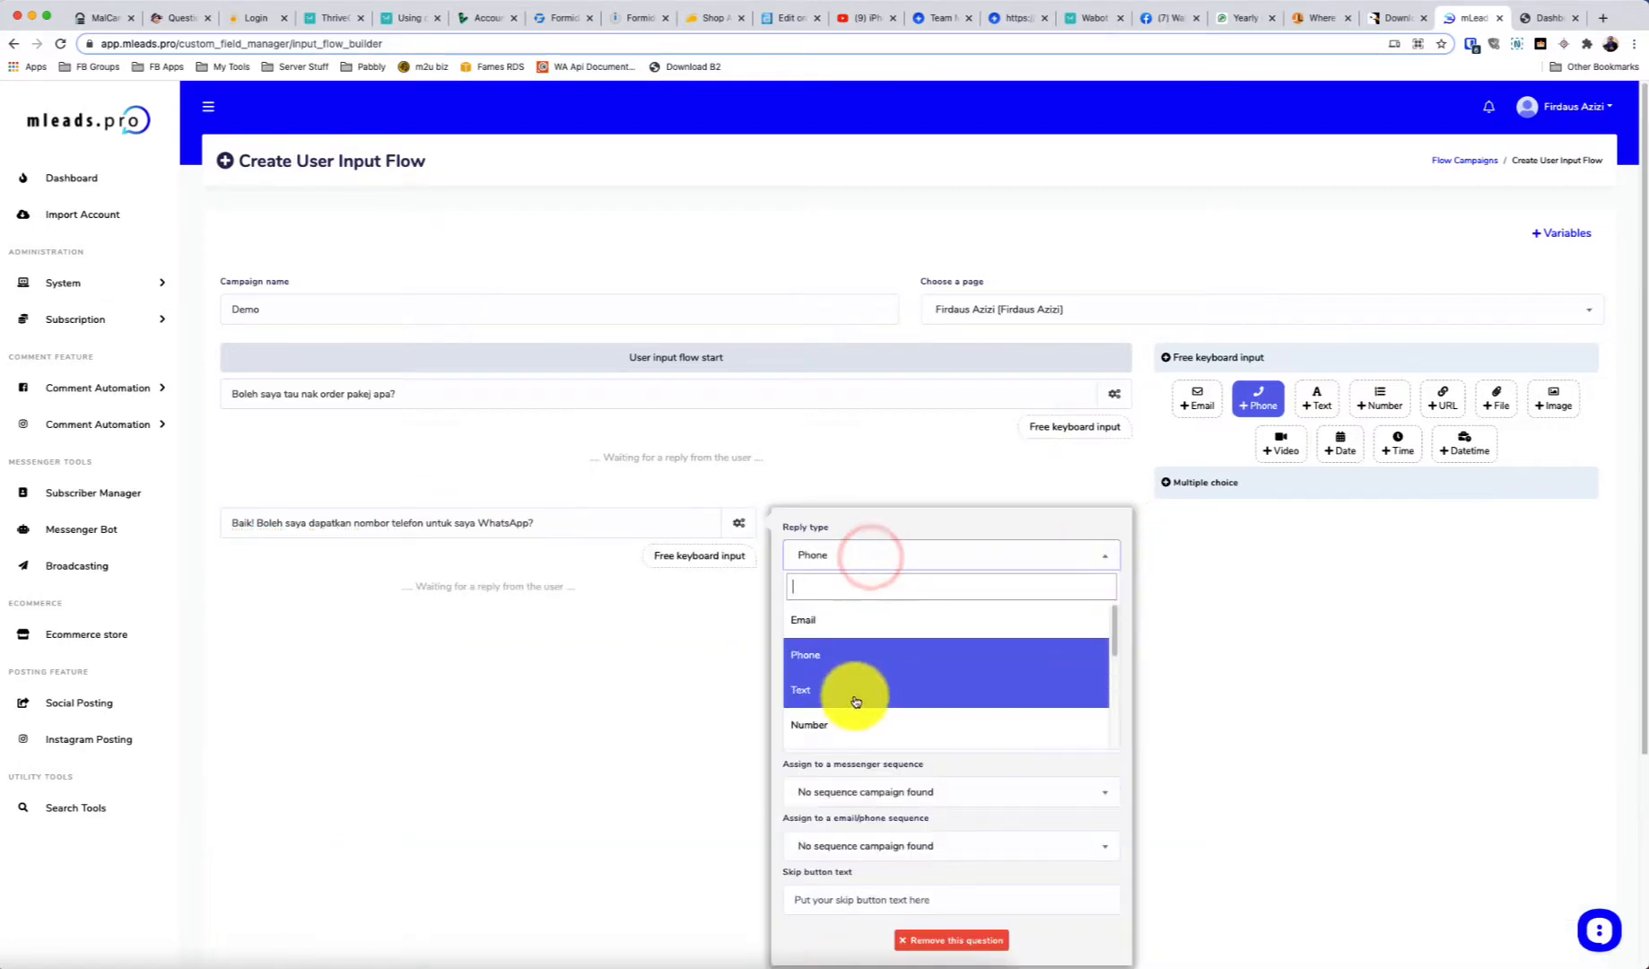
{"action": "scroll", "coordinate": [798, 655], "scroll_direction": "down", "scroll_amount": 2}
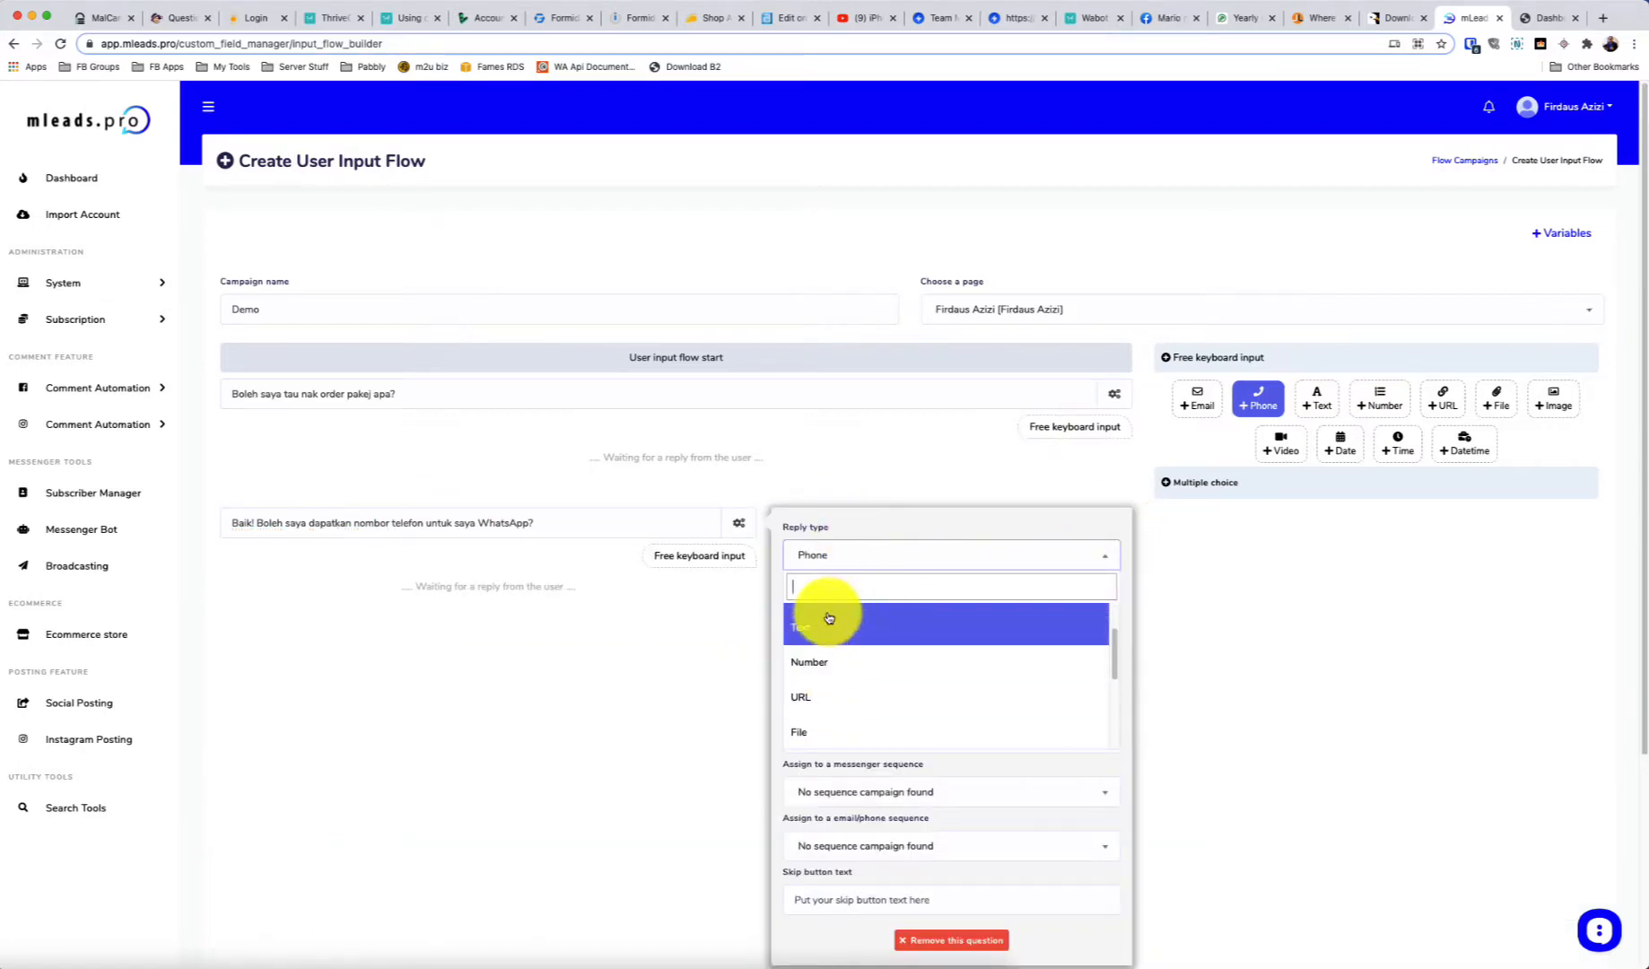
{"action": "left_click", "coordinate": [841, 555]}
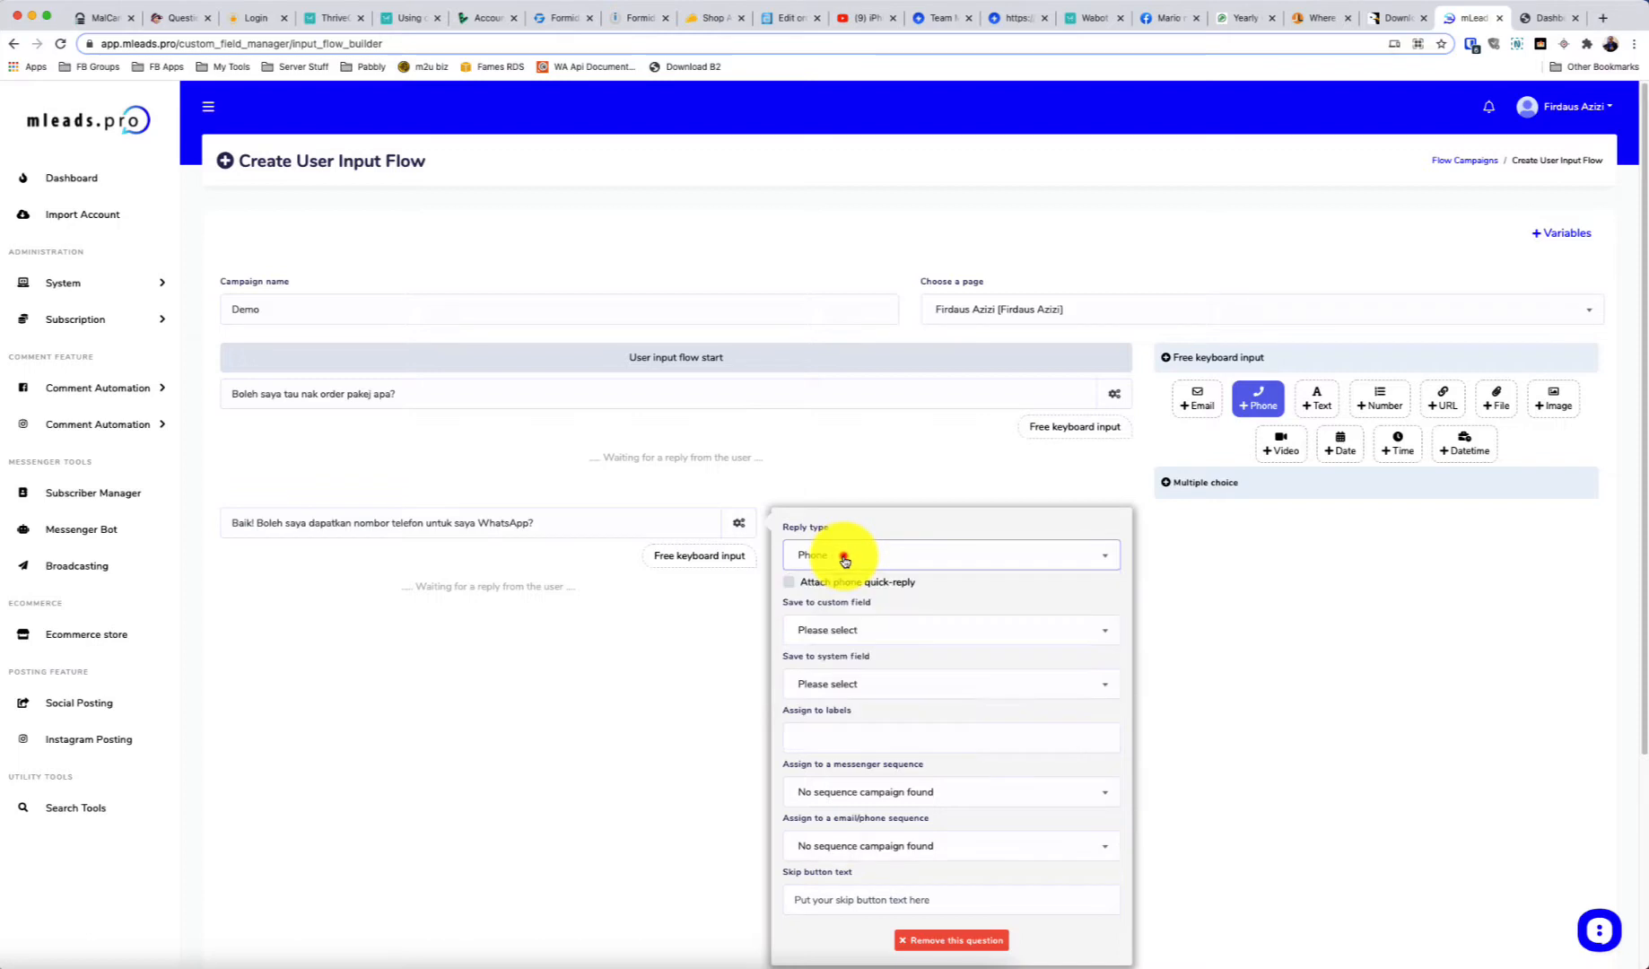
{"action": "left_click", "coordinate": [790, 583]}
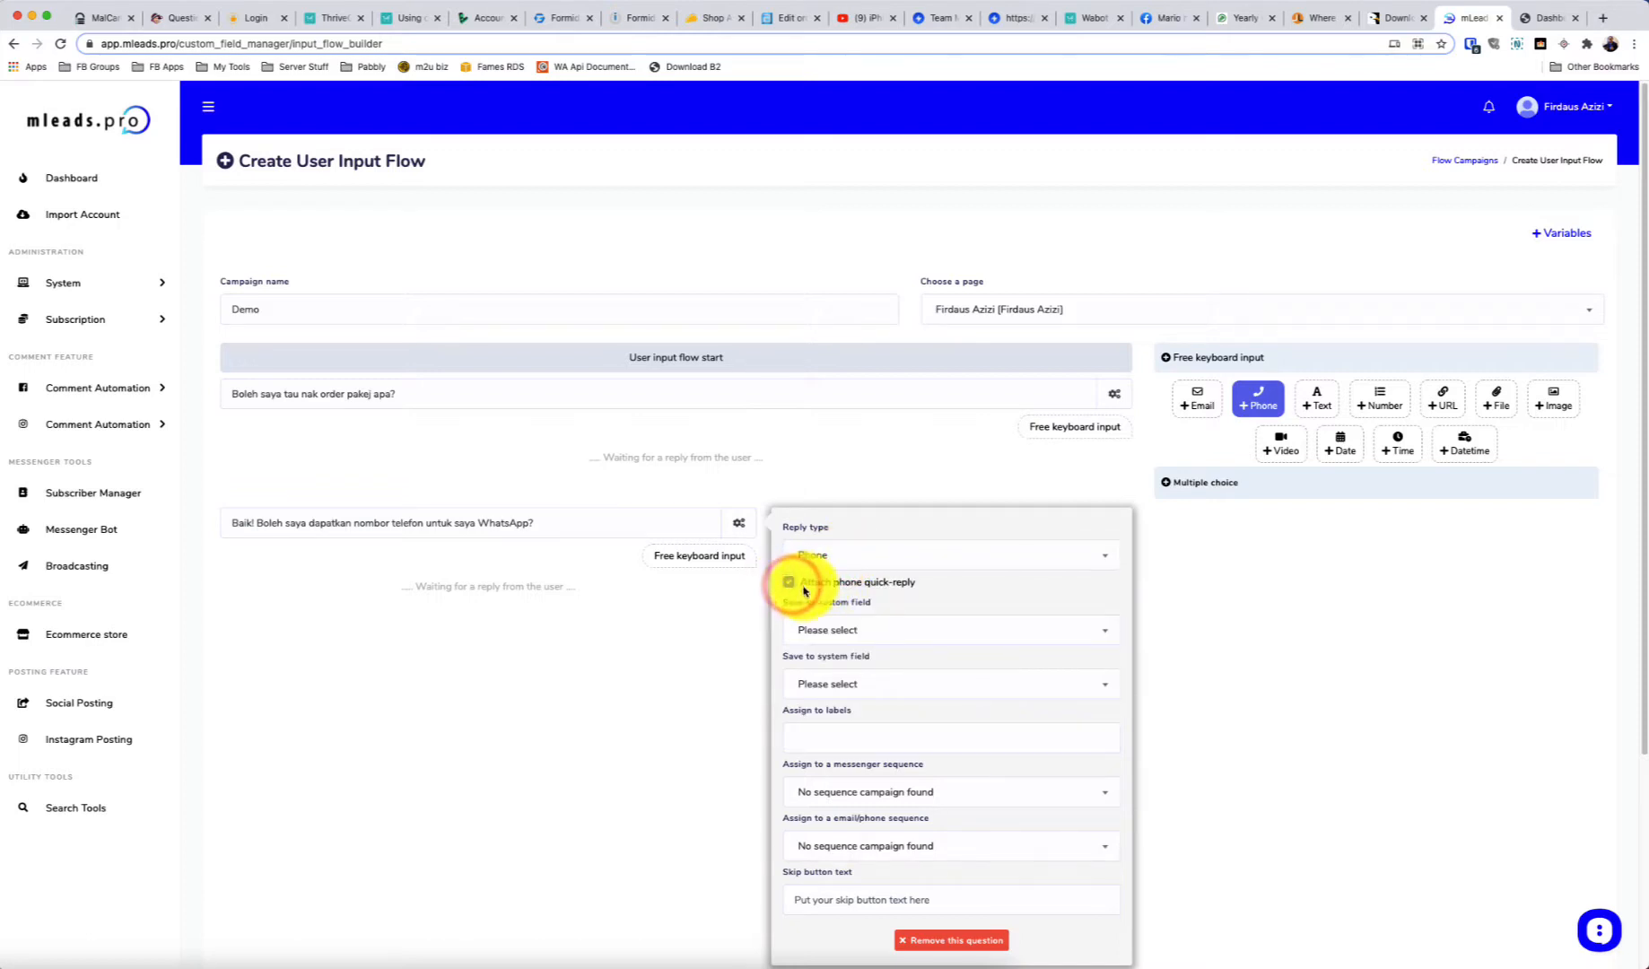
{"action": "left_click", "coordinate": [817, 632]}
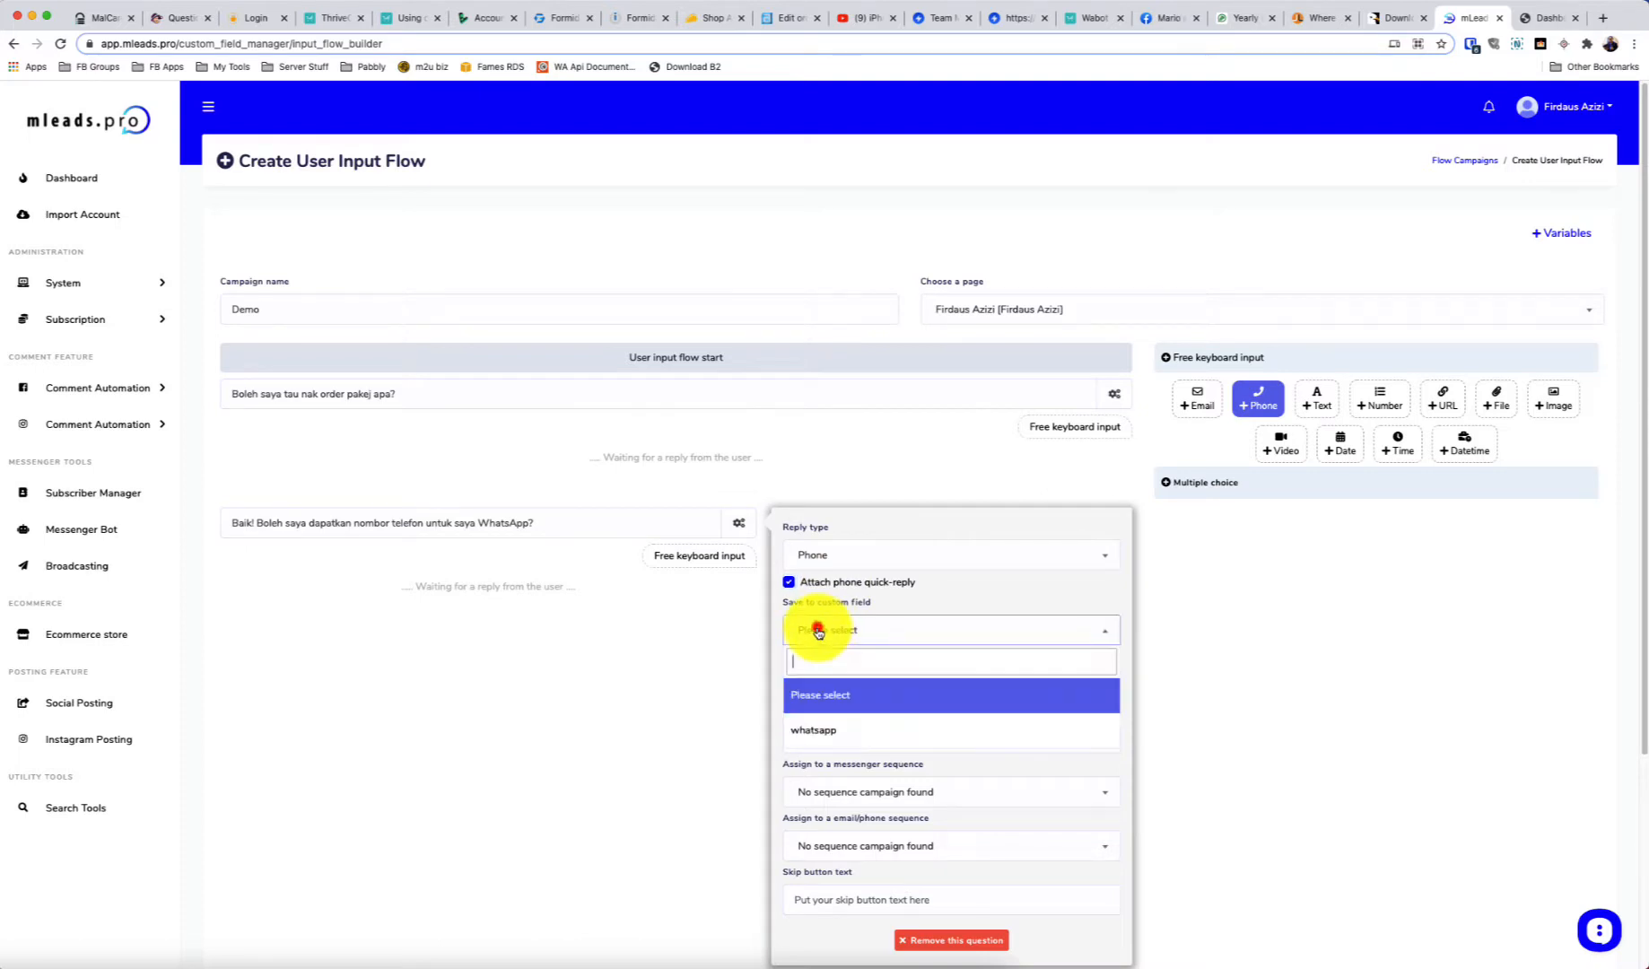
{"action": "left_click", "coordinate": [824, 726]}
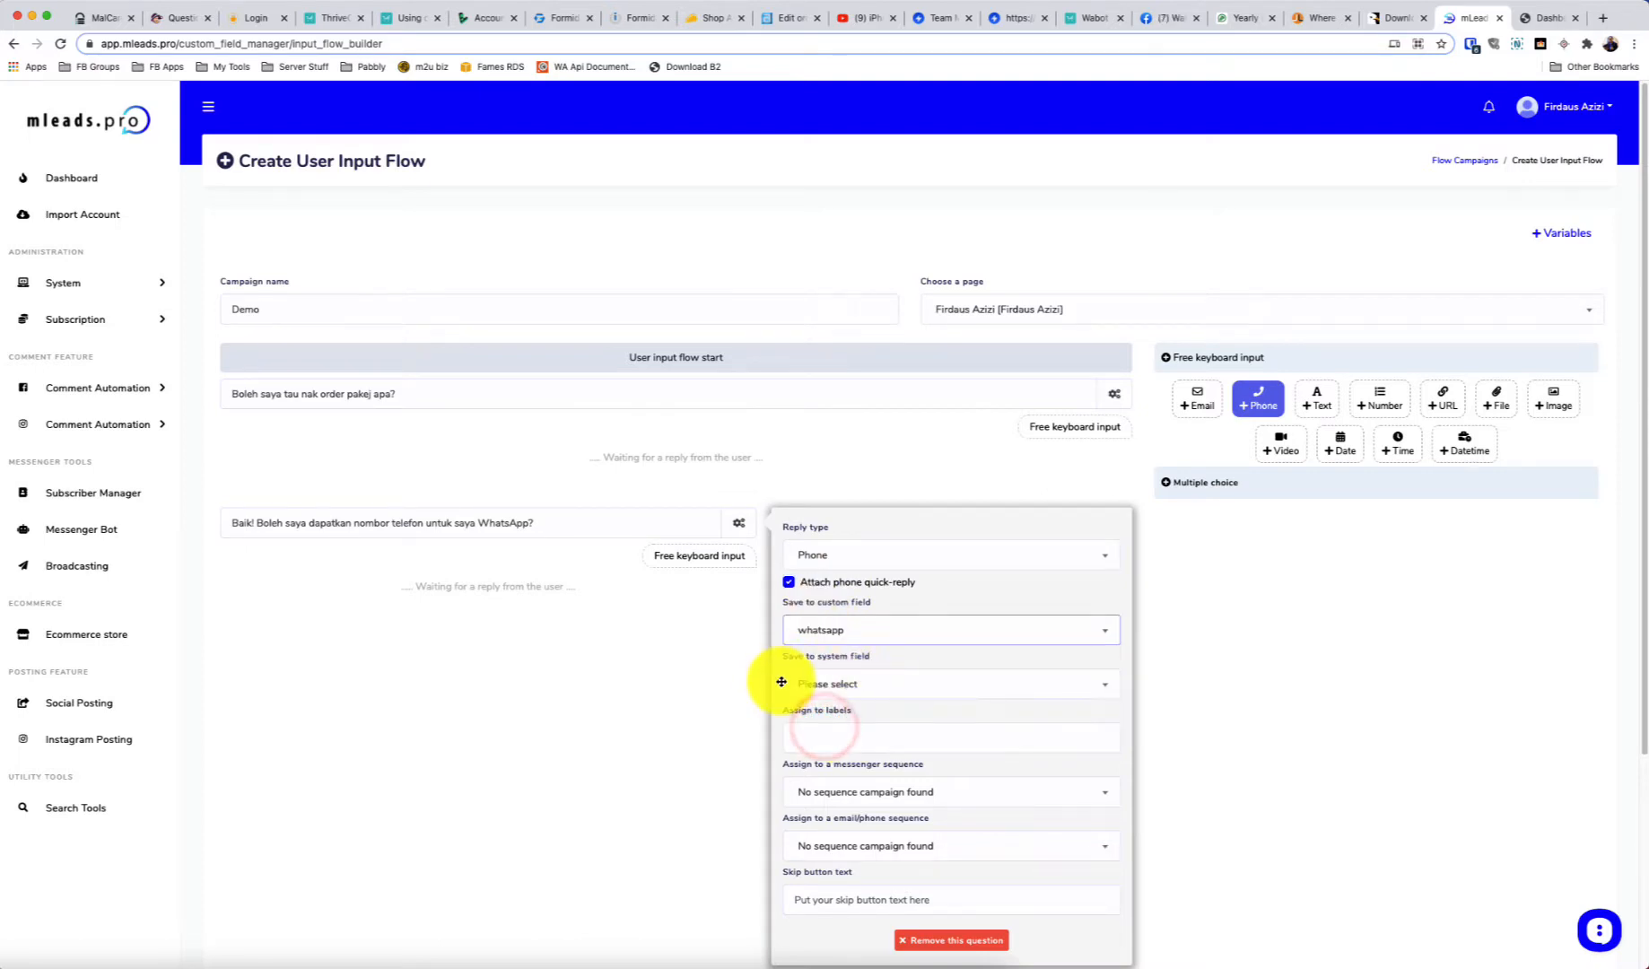
{"action": "scroll", "coordinate": [784, 675], "scroll_direction": "down", "scroll_amount": 1}
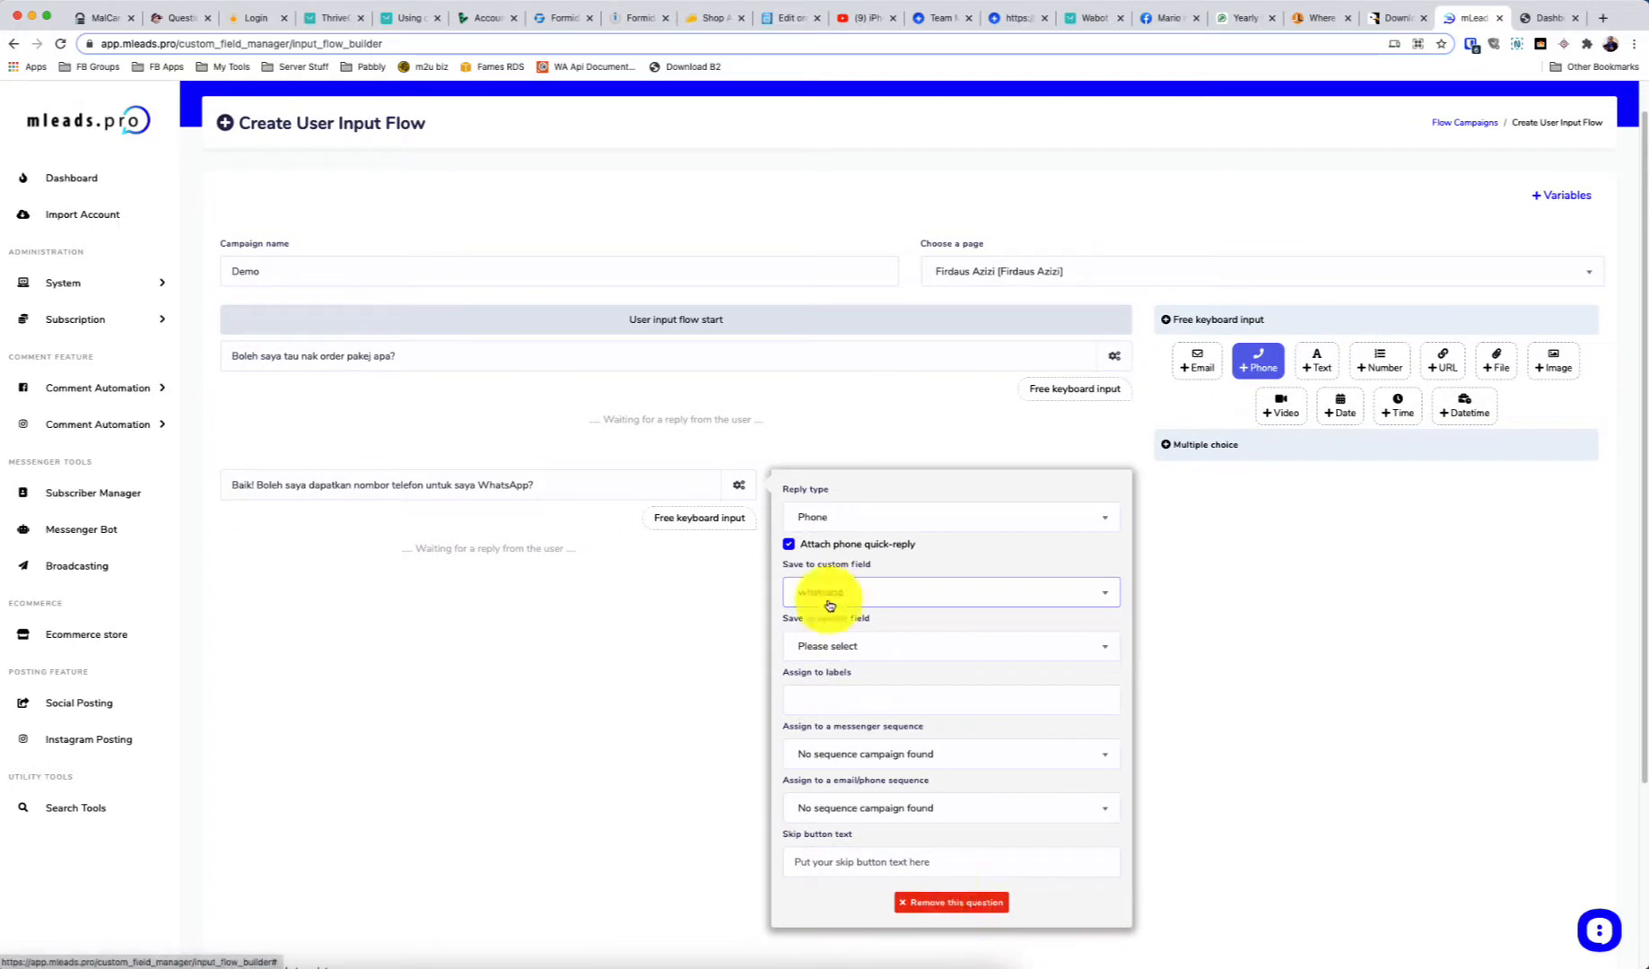
{"action": "left_click", "coordinate": [738, 485]}
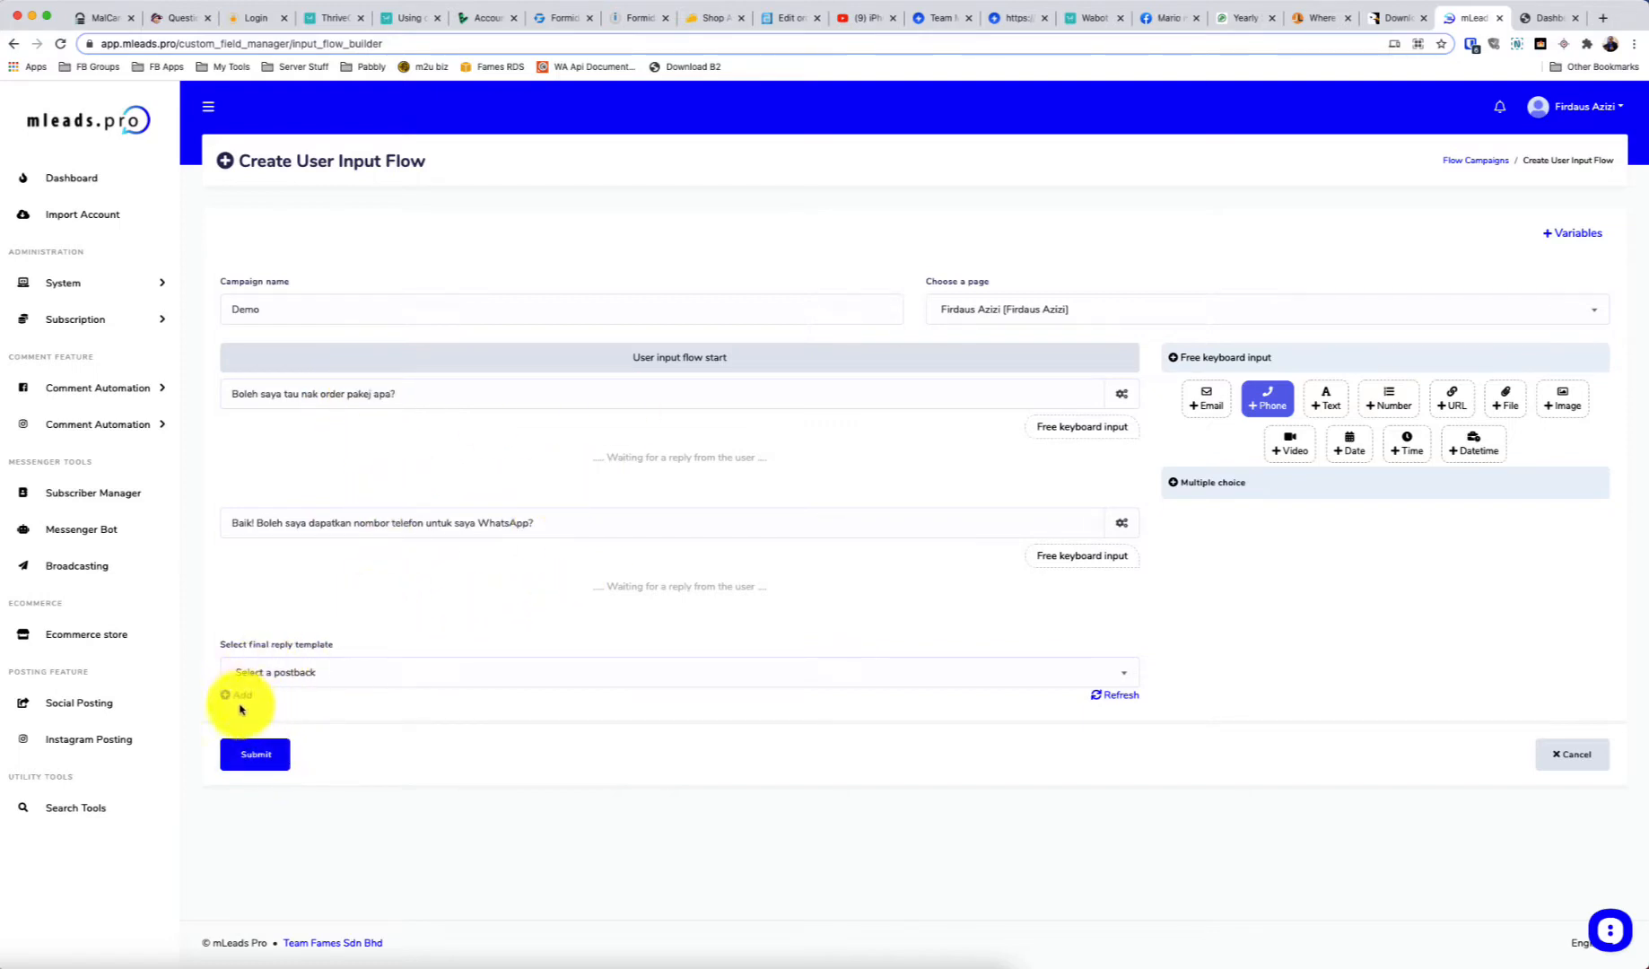
Start a new final reply template named Demo Flow Response
{"action": "left_click", "coordinate": [295, 672]}
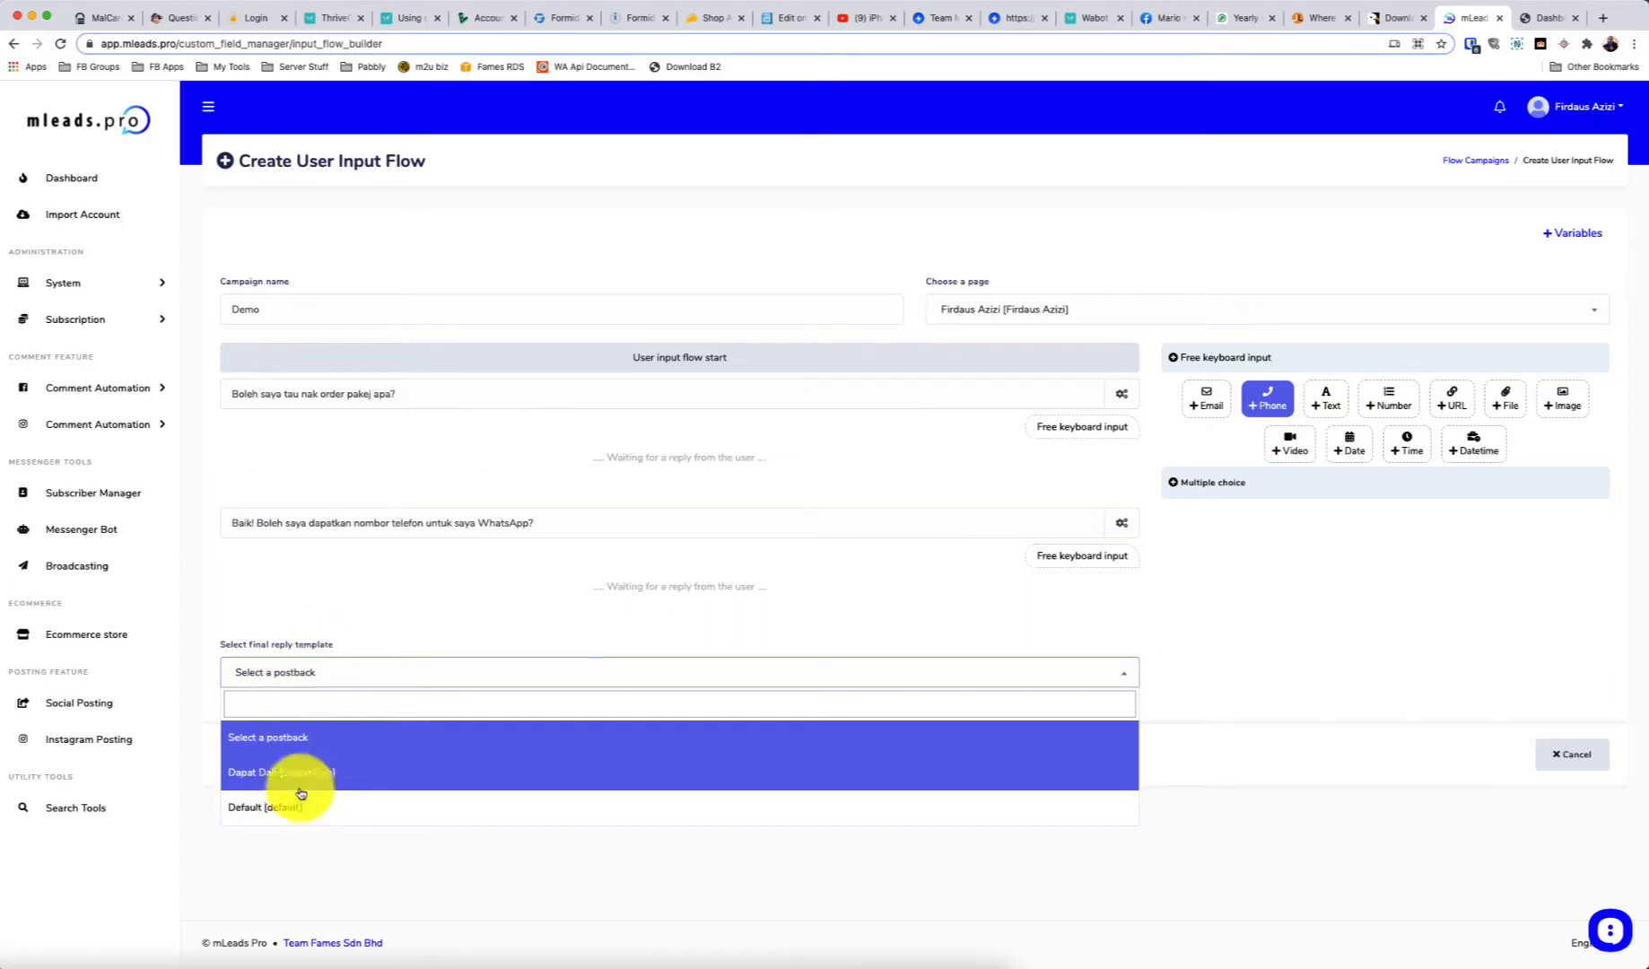
{"action": "left_click", "coordinate": [310, 836]}
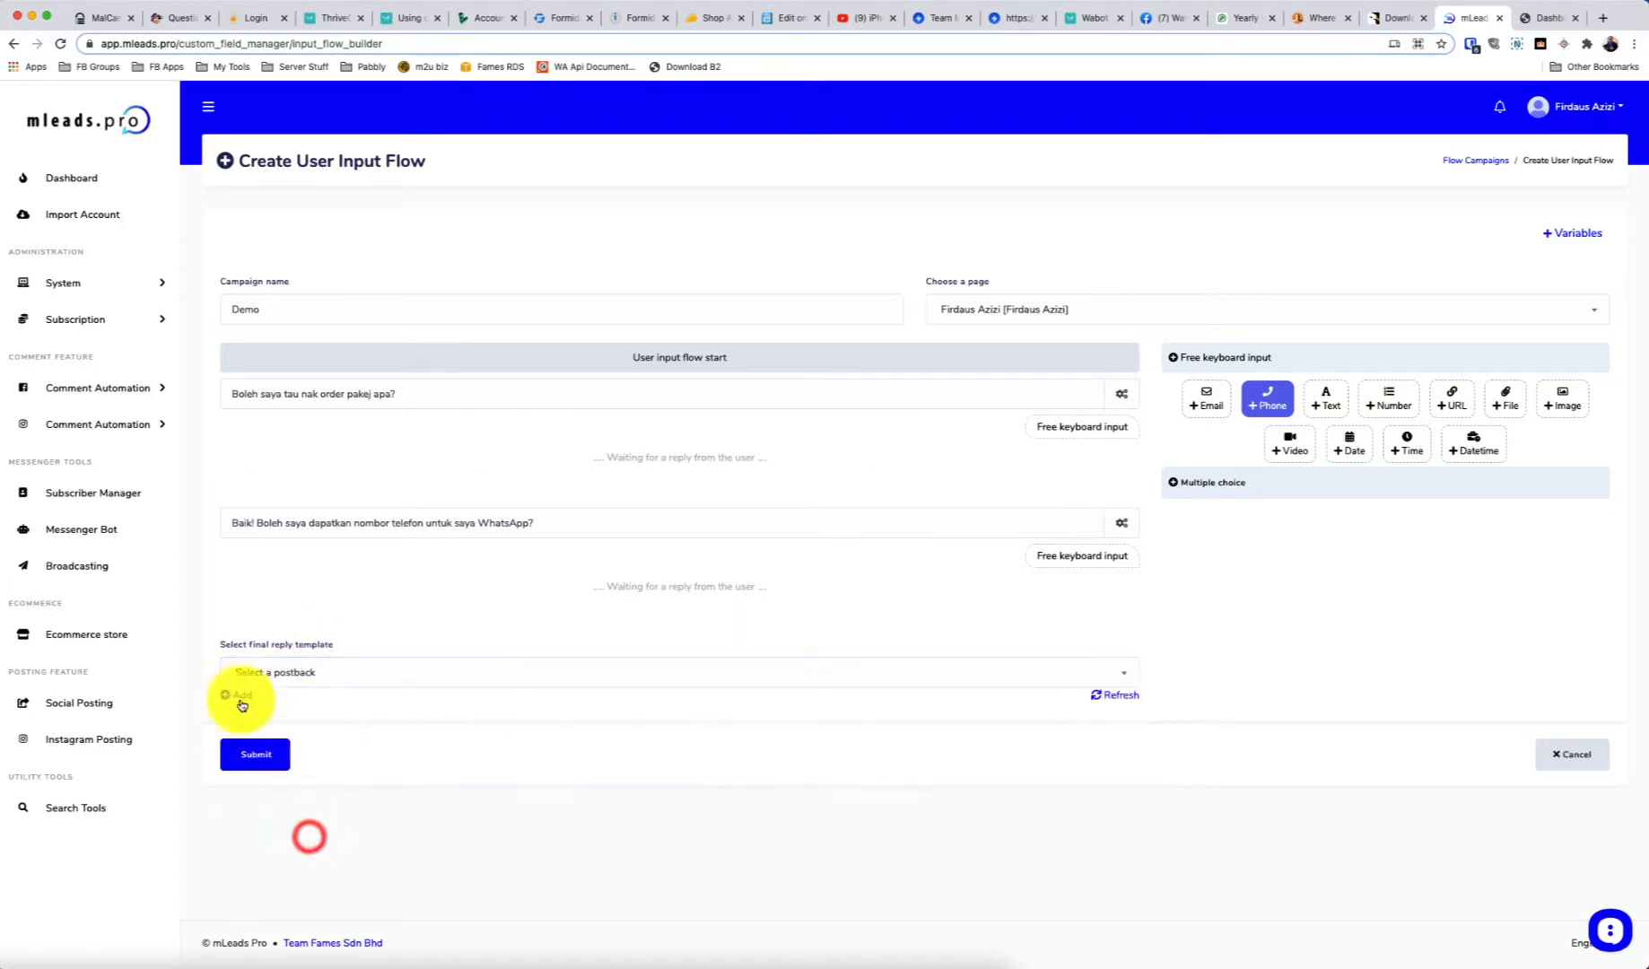
{"action": "left_click", "coordinate": [237, 696]}
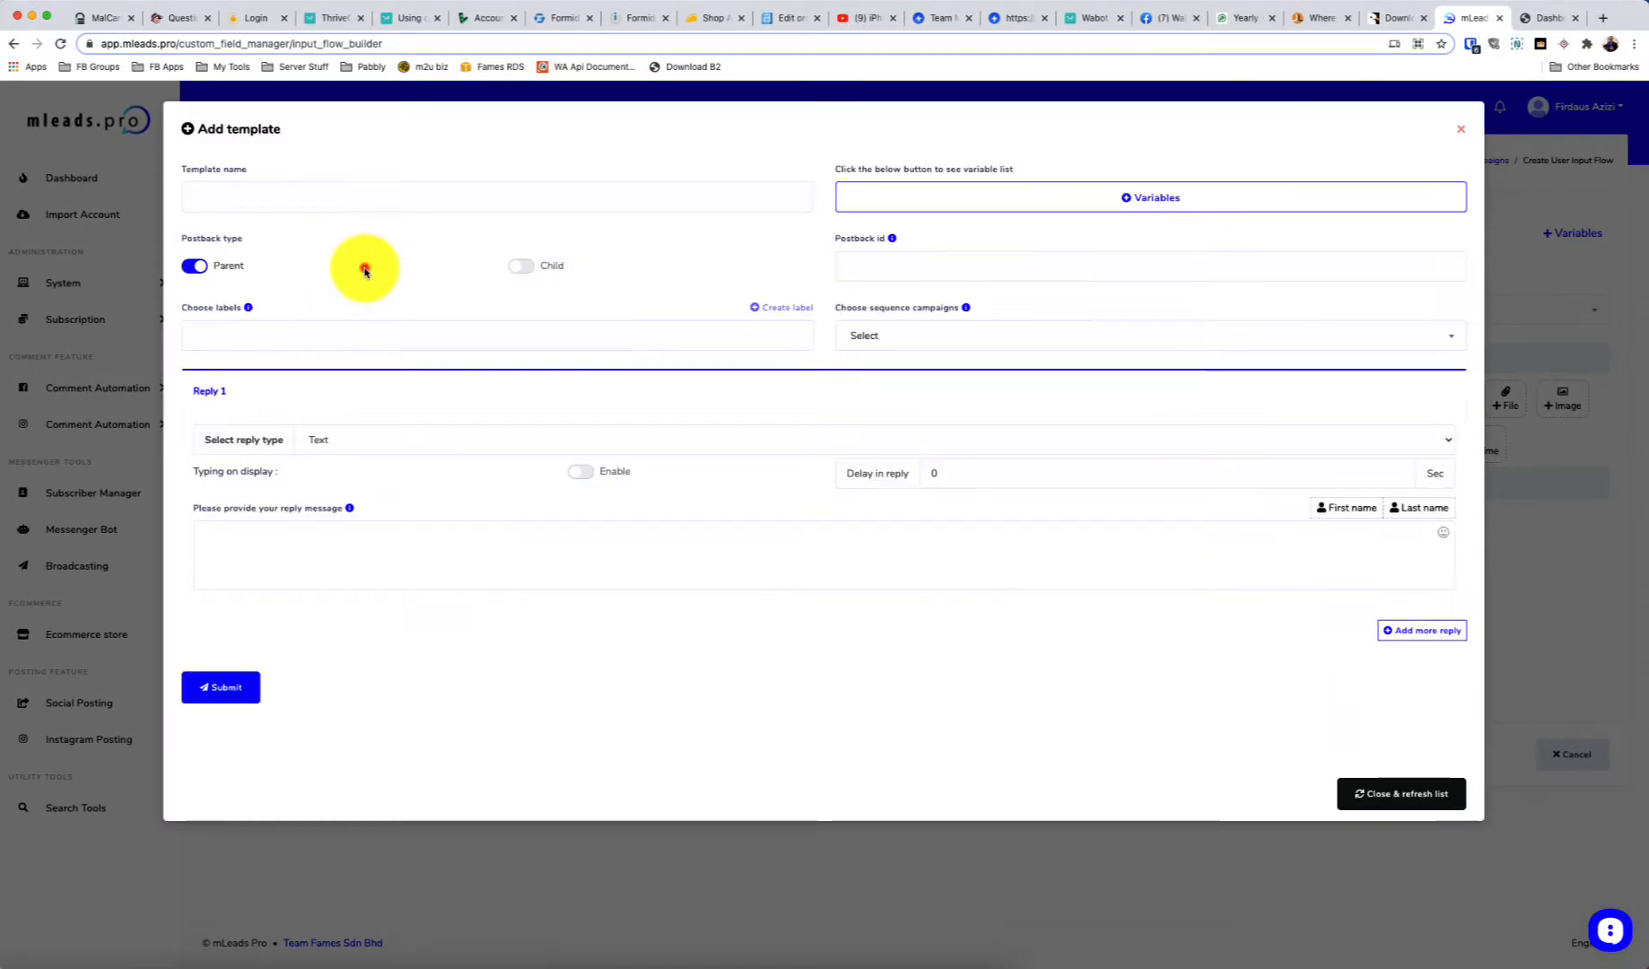
{"action": "left_click", "coordinate": [364, 268]}
{"action": "type", "text": "Demo Flow Response"}
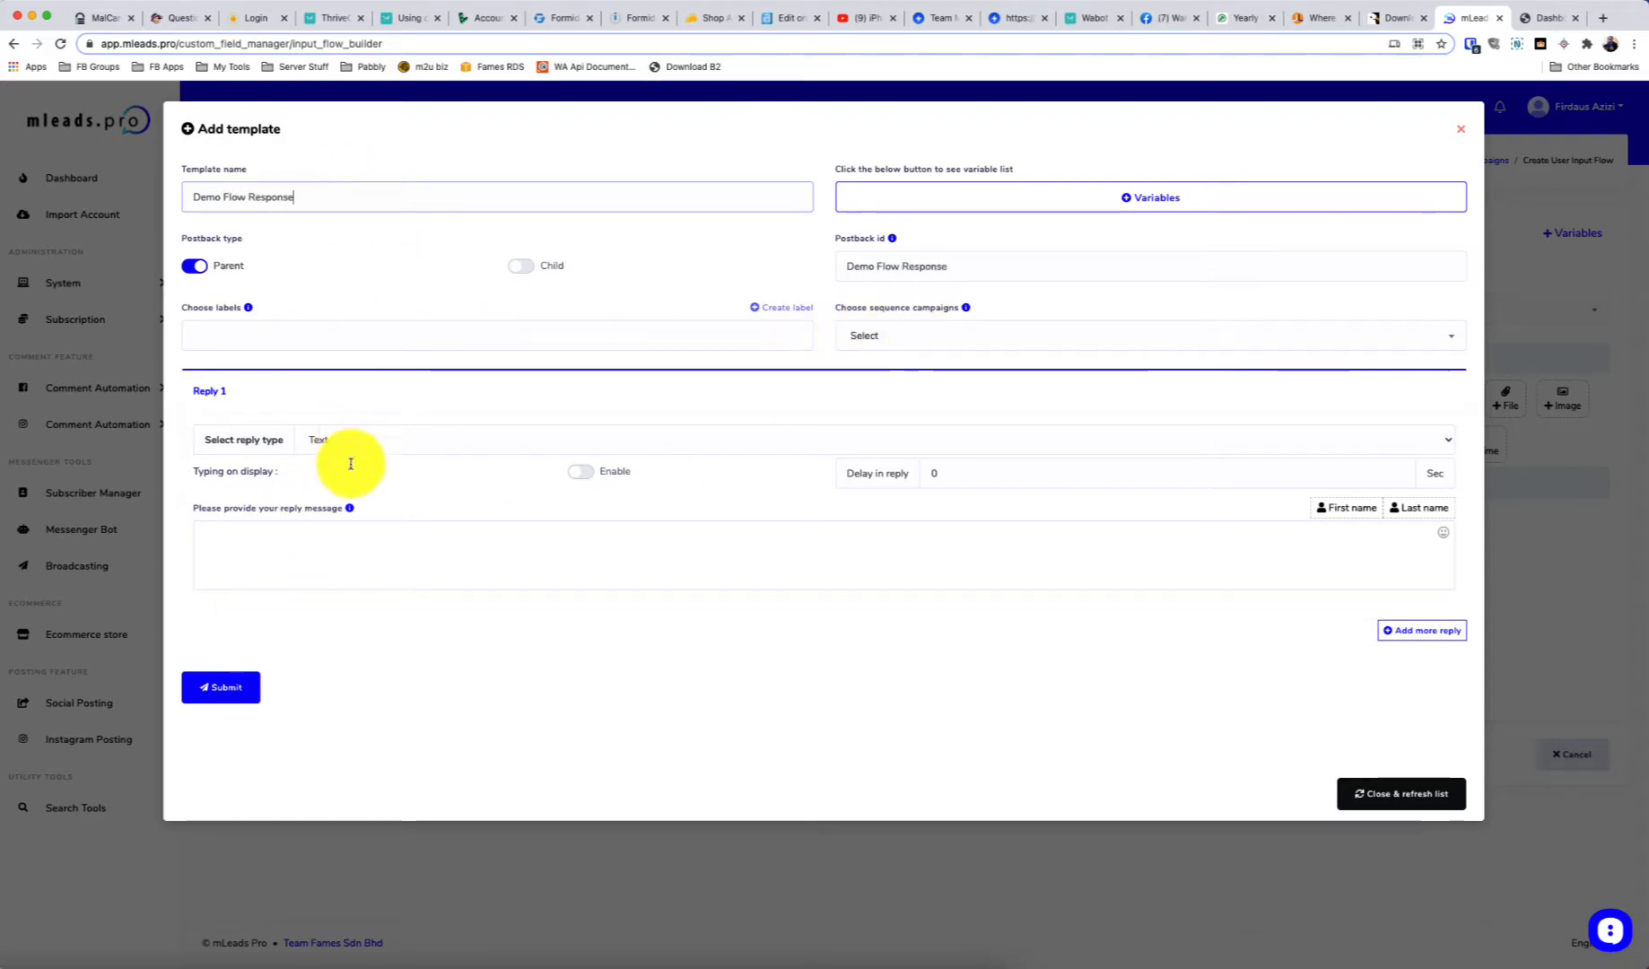
Write a reply greeting the lead's first name and echoing #whatsapp#, then save it
{"action": "left_click", "coordinate": [362, 568]}
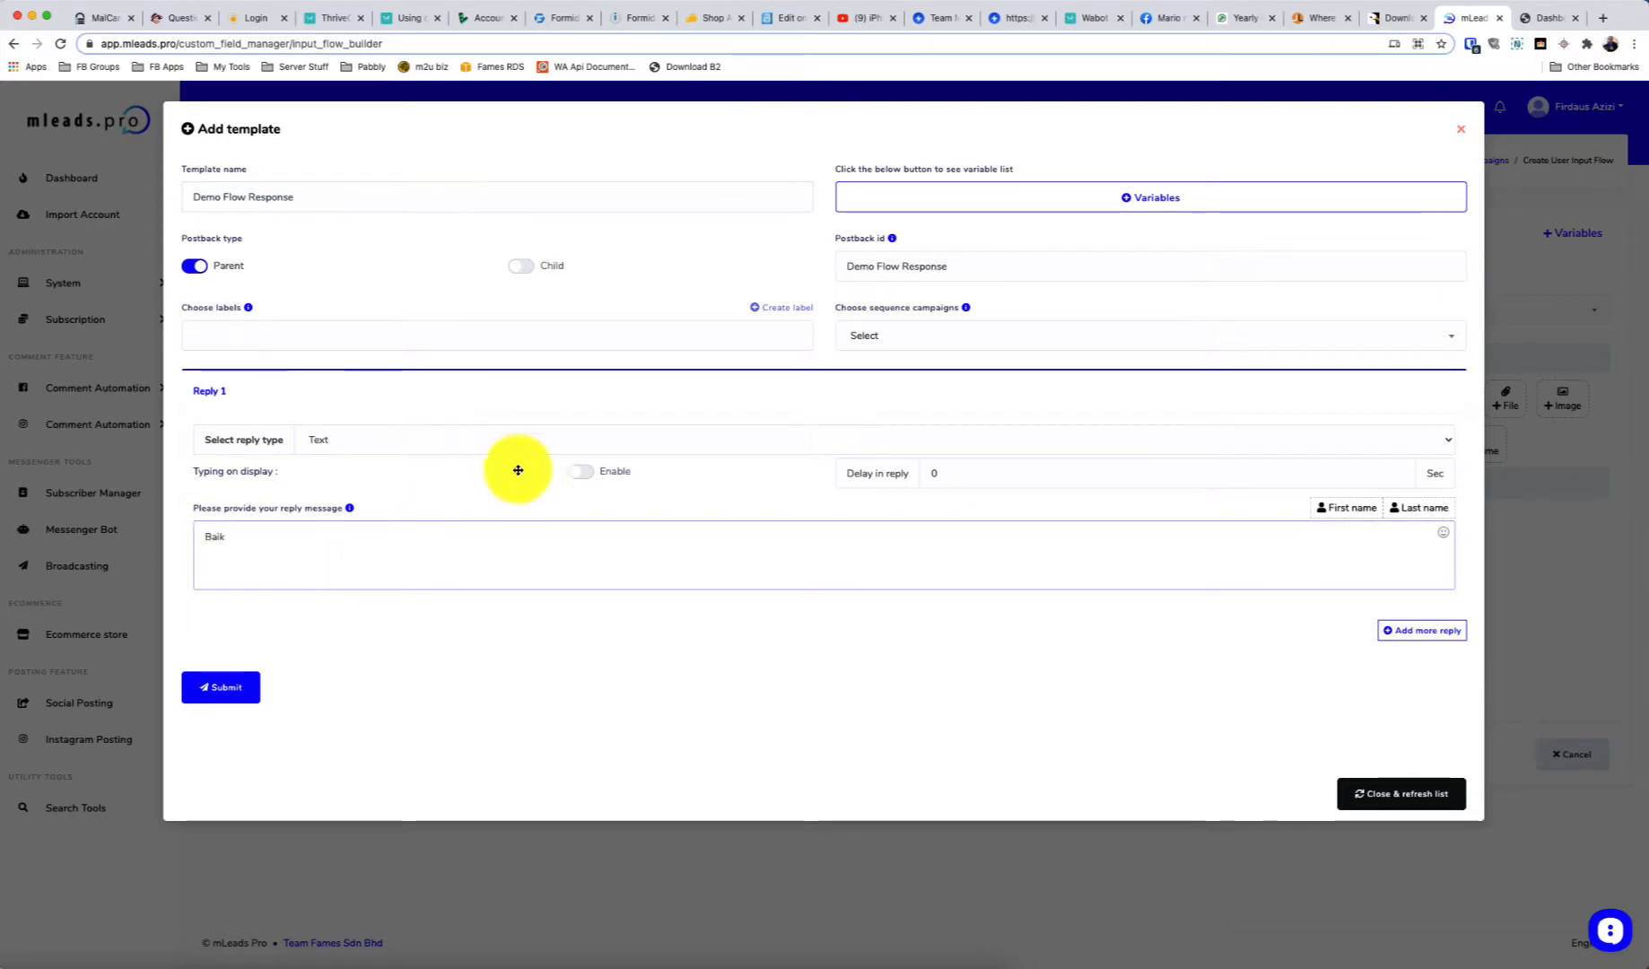
{"action": "left_click", "coordinate": [1334, 508]}
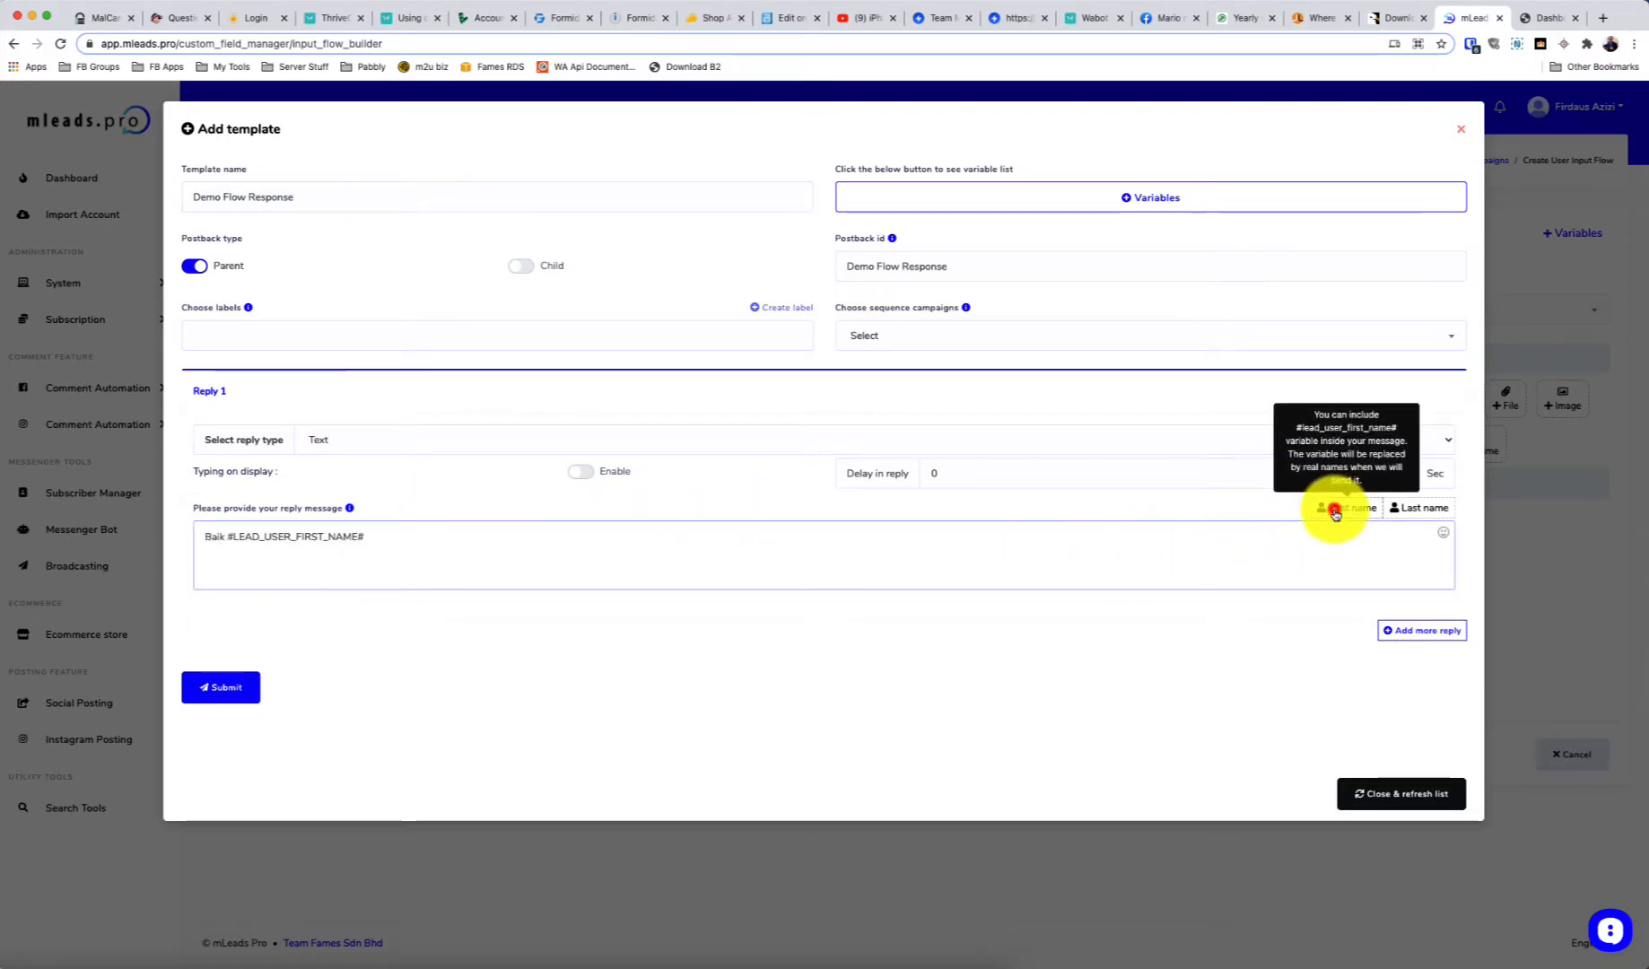
{"action": "left_click", "coordinate": [419, 535]}
{"action": "type", "text": ", nam"}
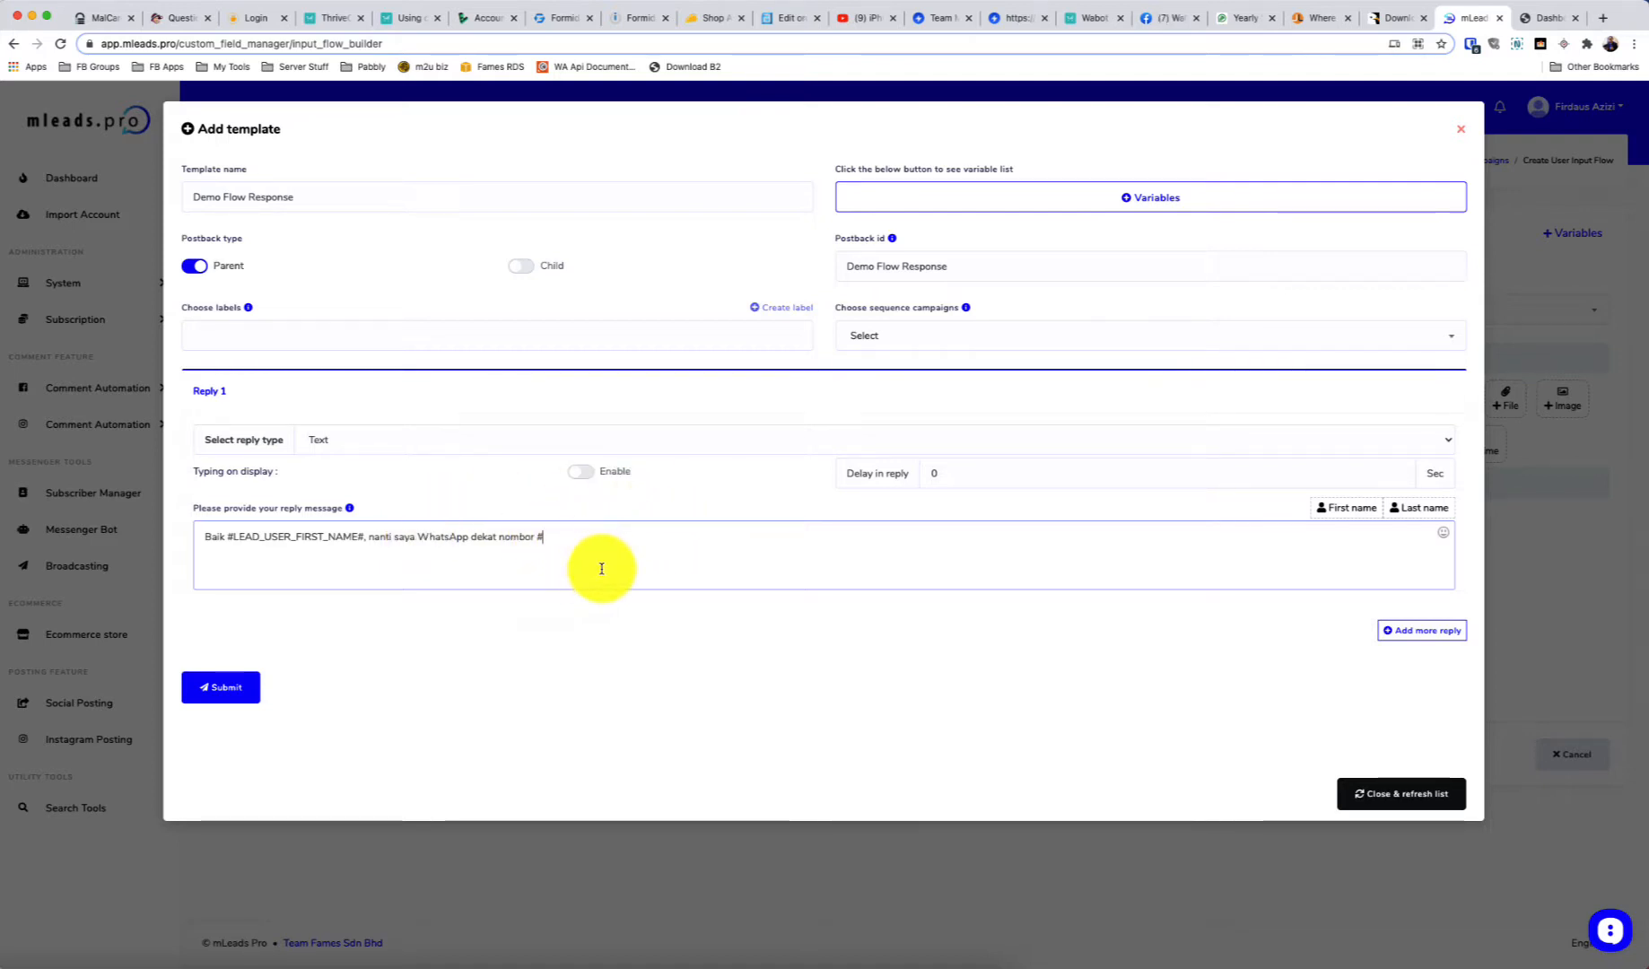
{"action": "type", "text": "a"}
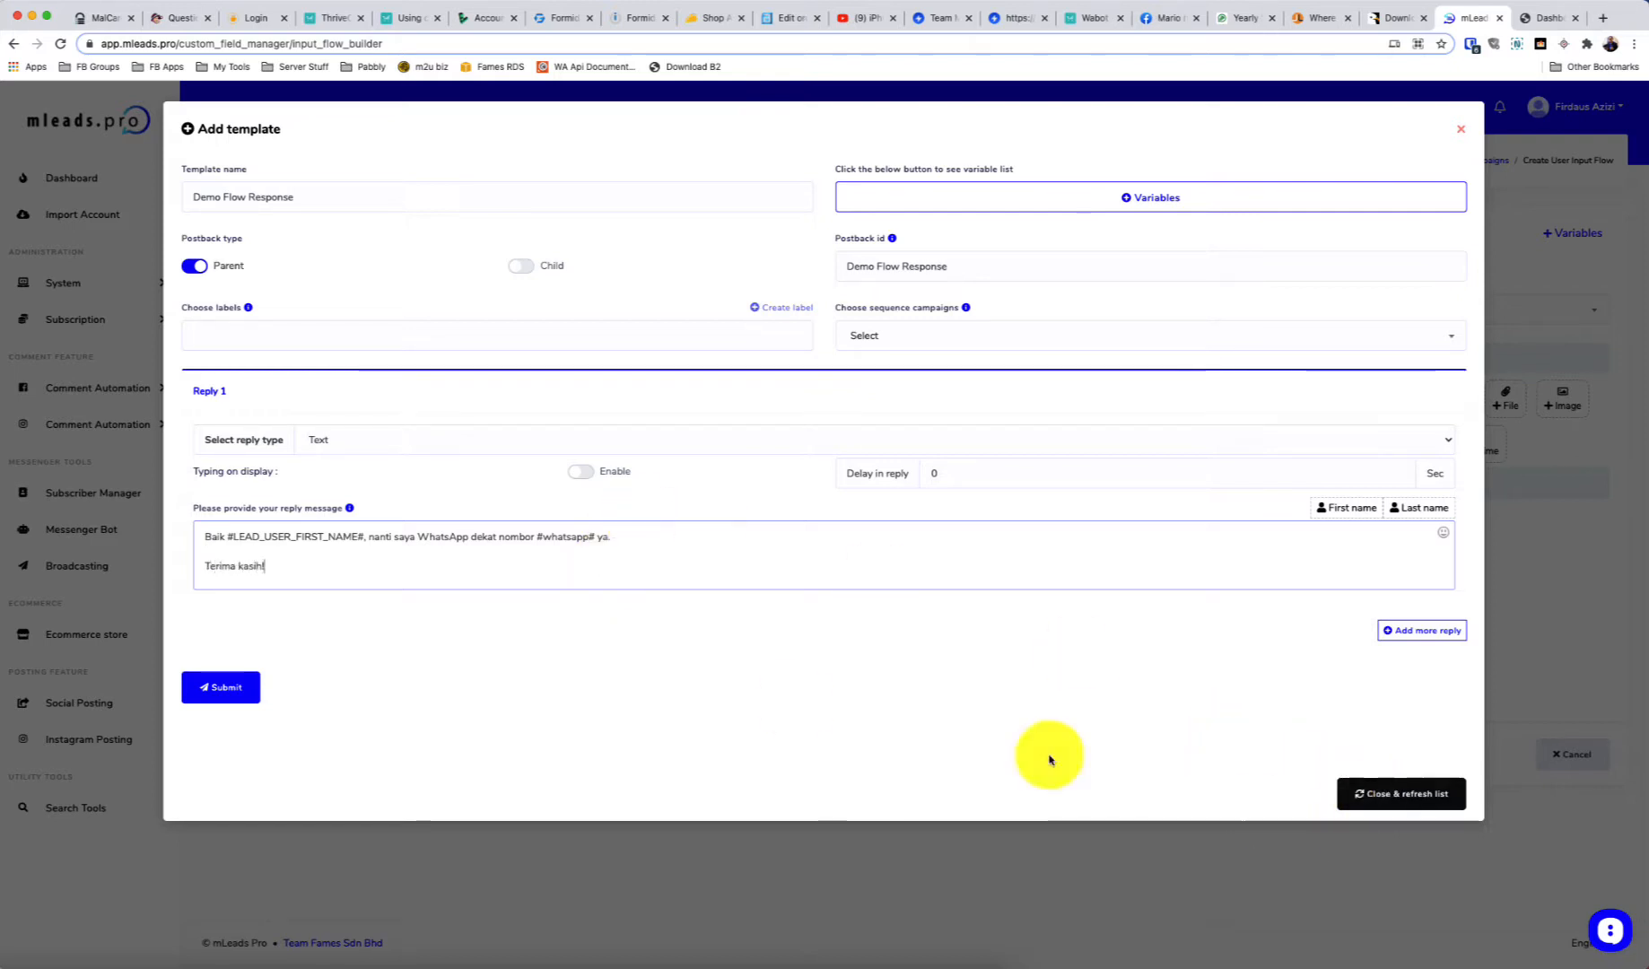
{"action": "left_click", "coordinate": [217, 686]}
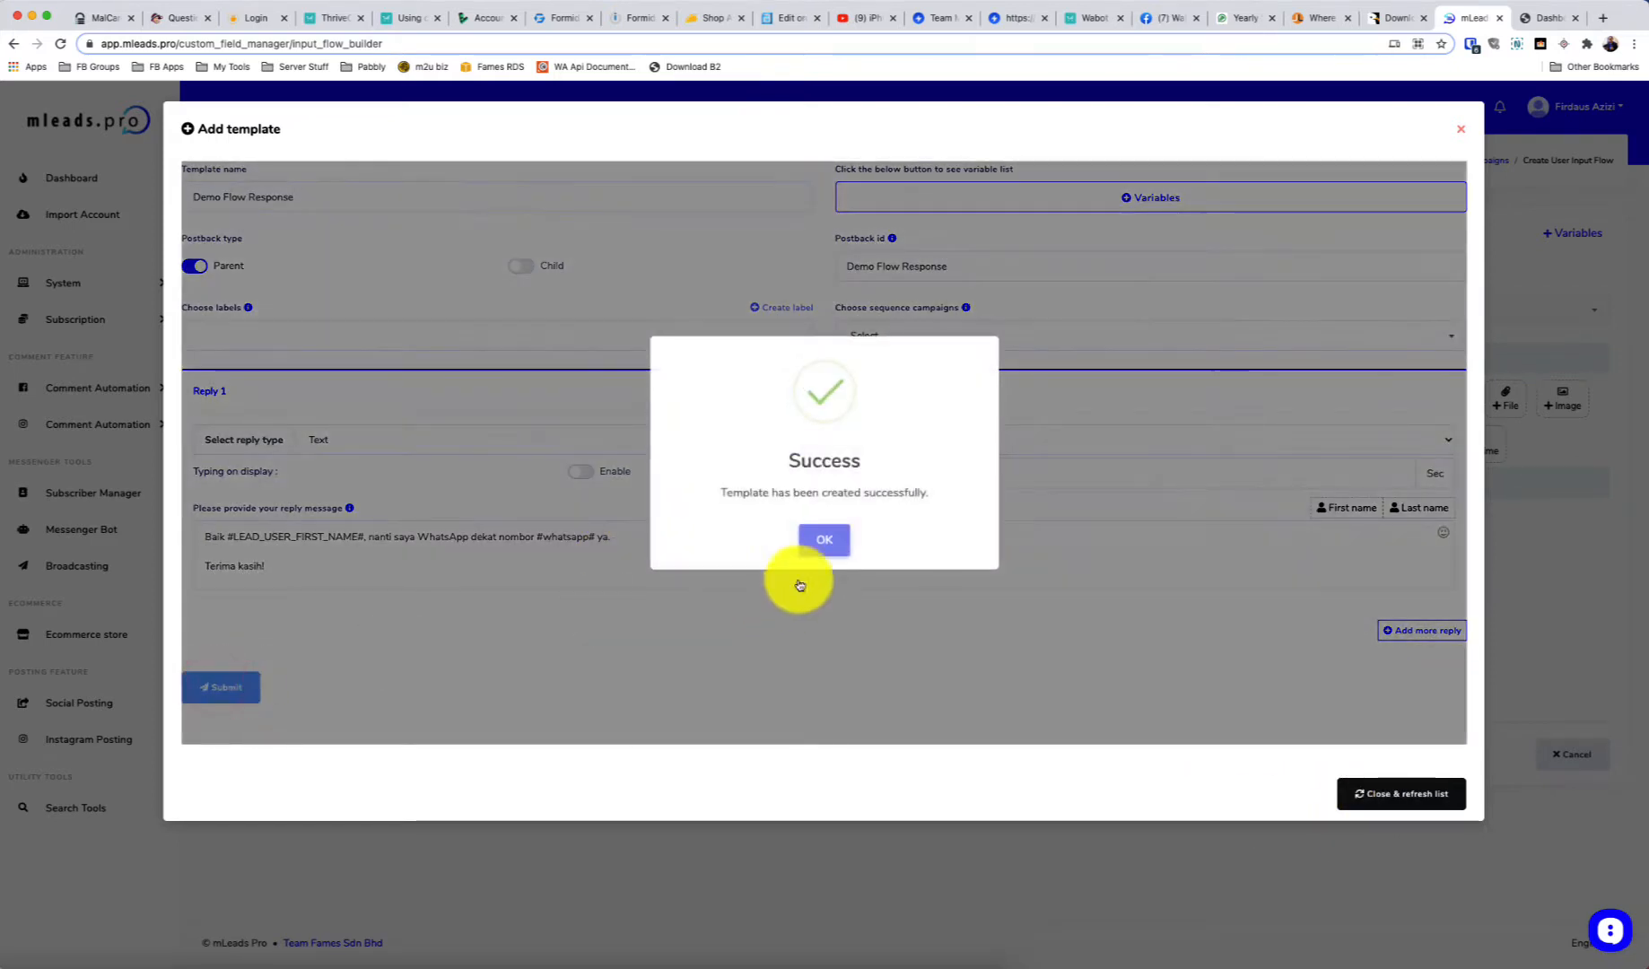
{"action": "left_click", "coordinate": [822, 537]}
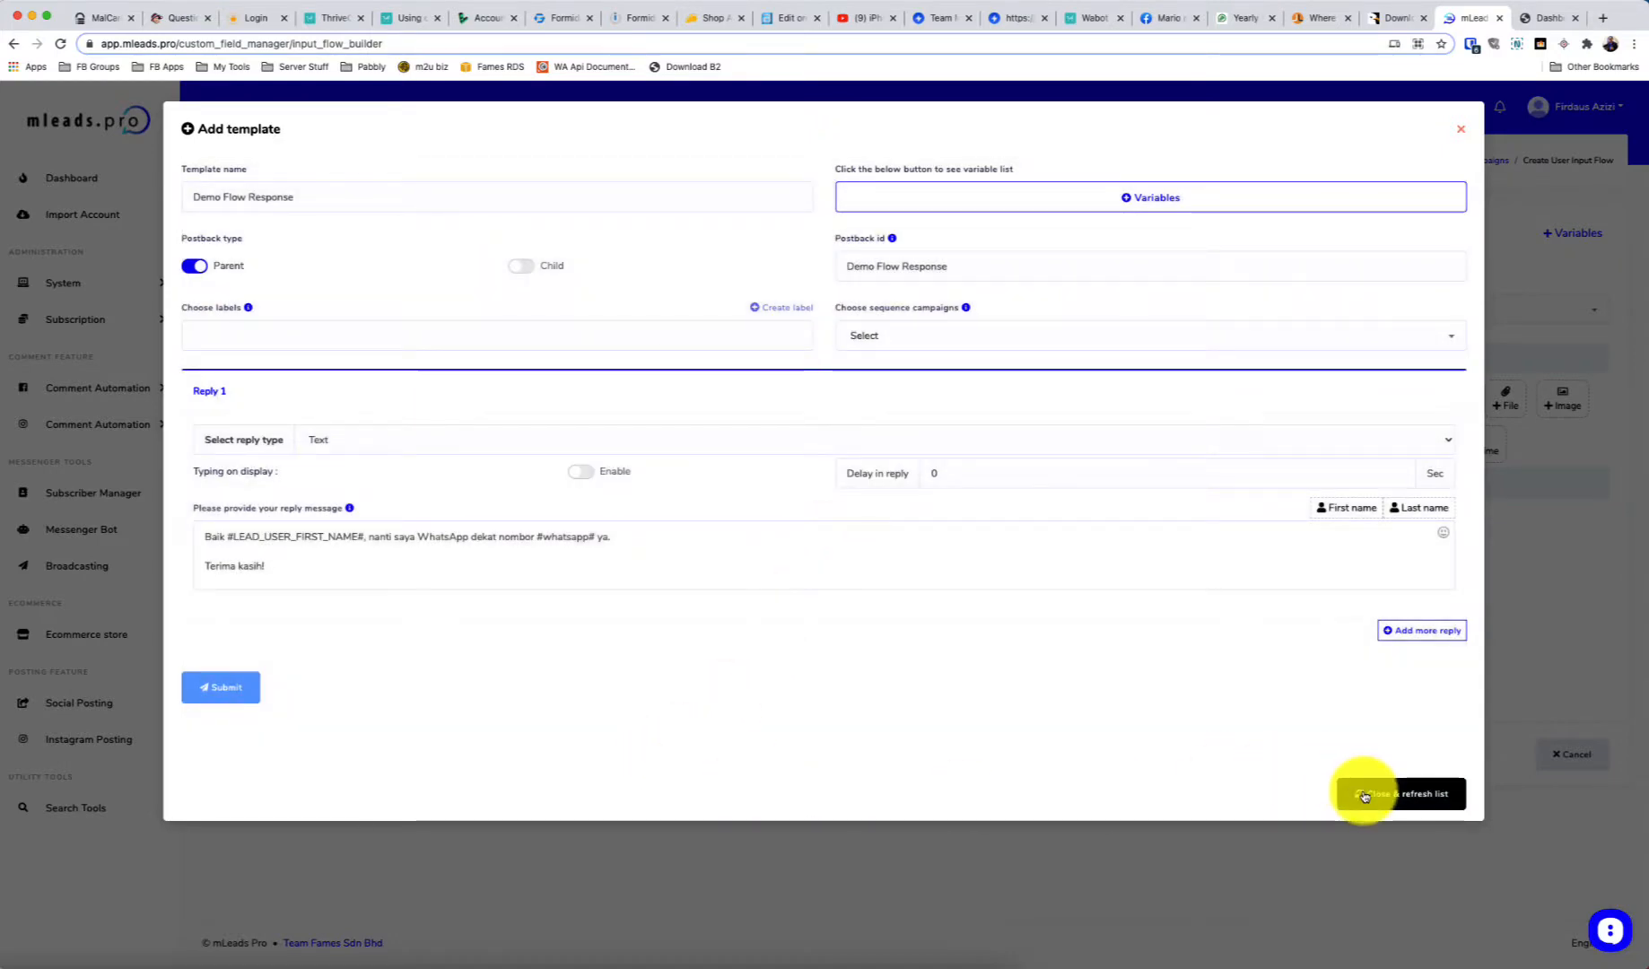
{"action": "left_click", "coordinate": [1363, 793]}
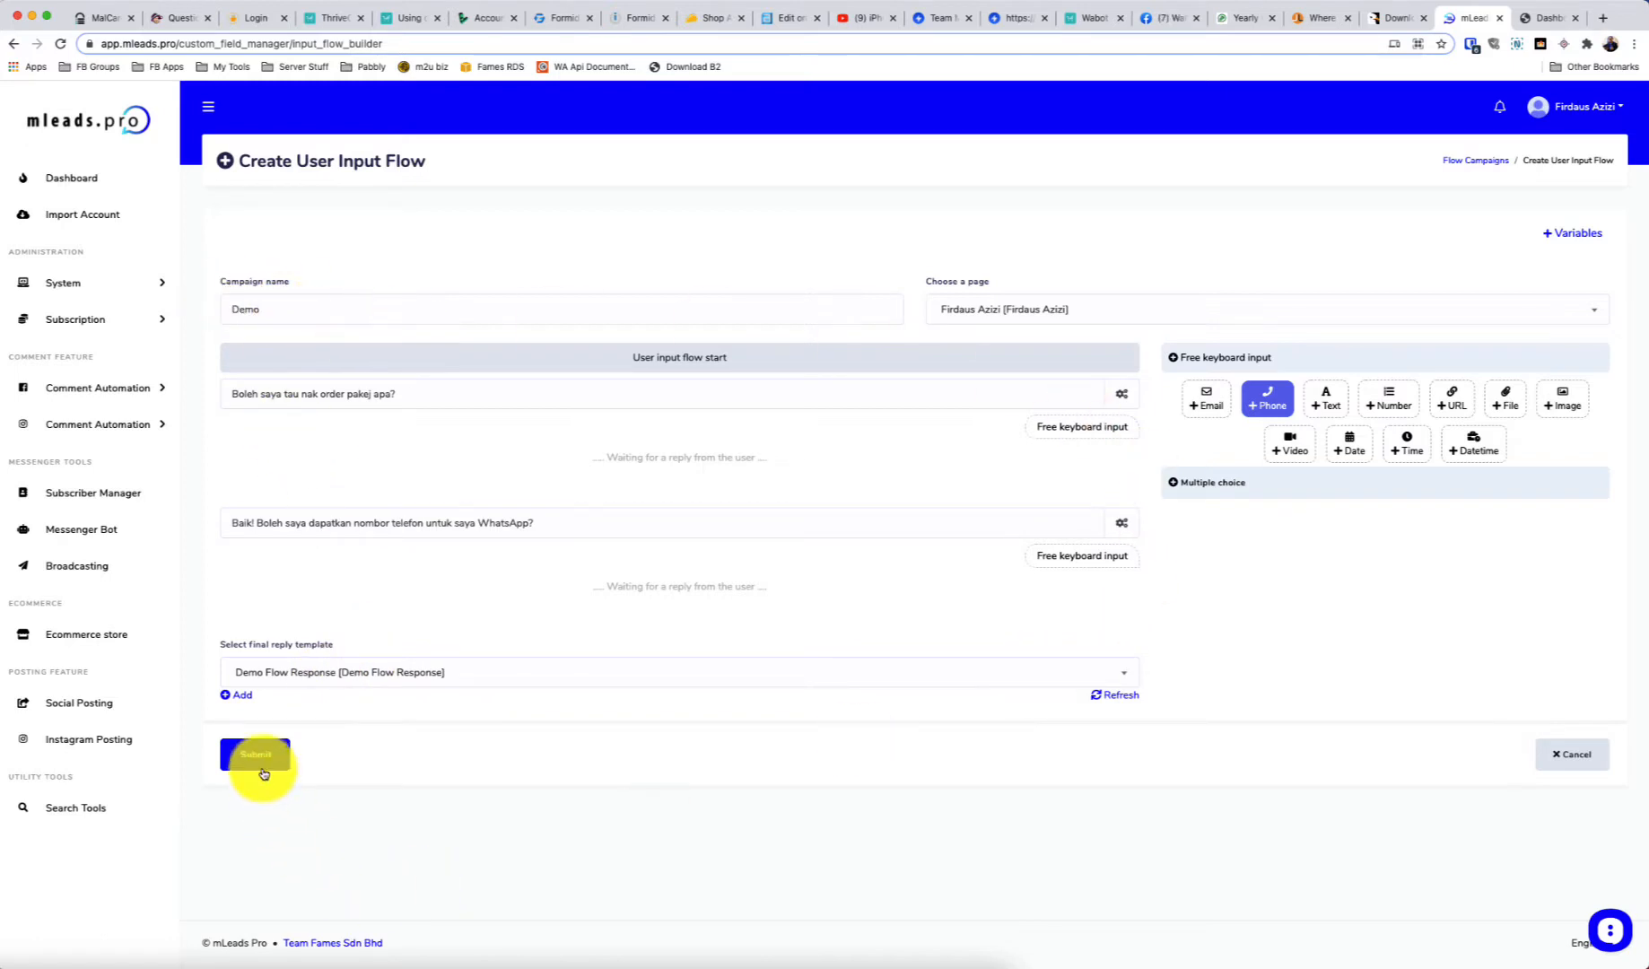
Review both questions and save the Demo user input flow campaign
{"action": "left_click", "coordinate": [553, 396]}
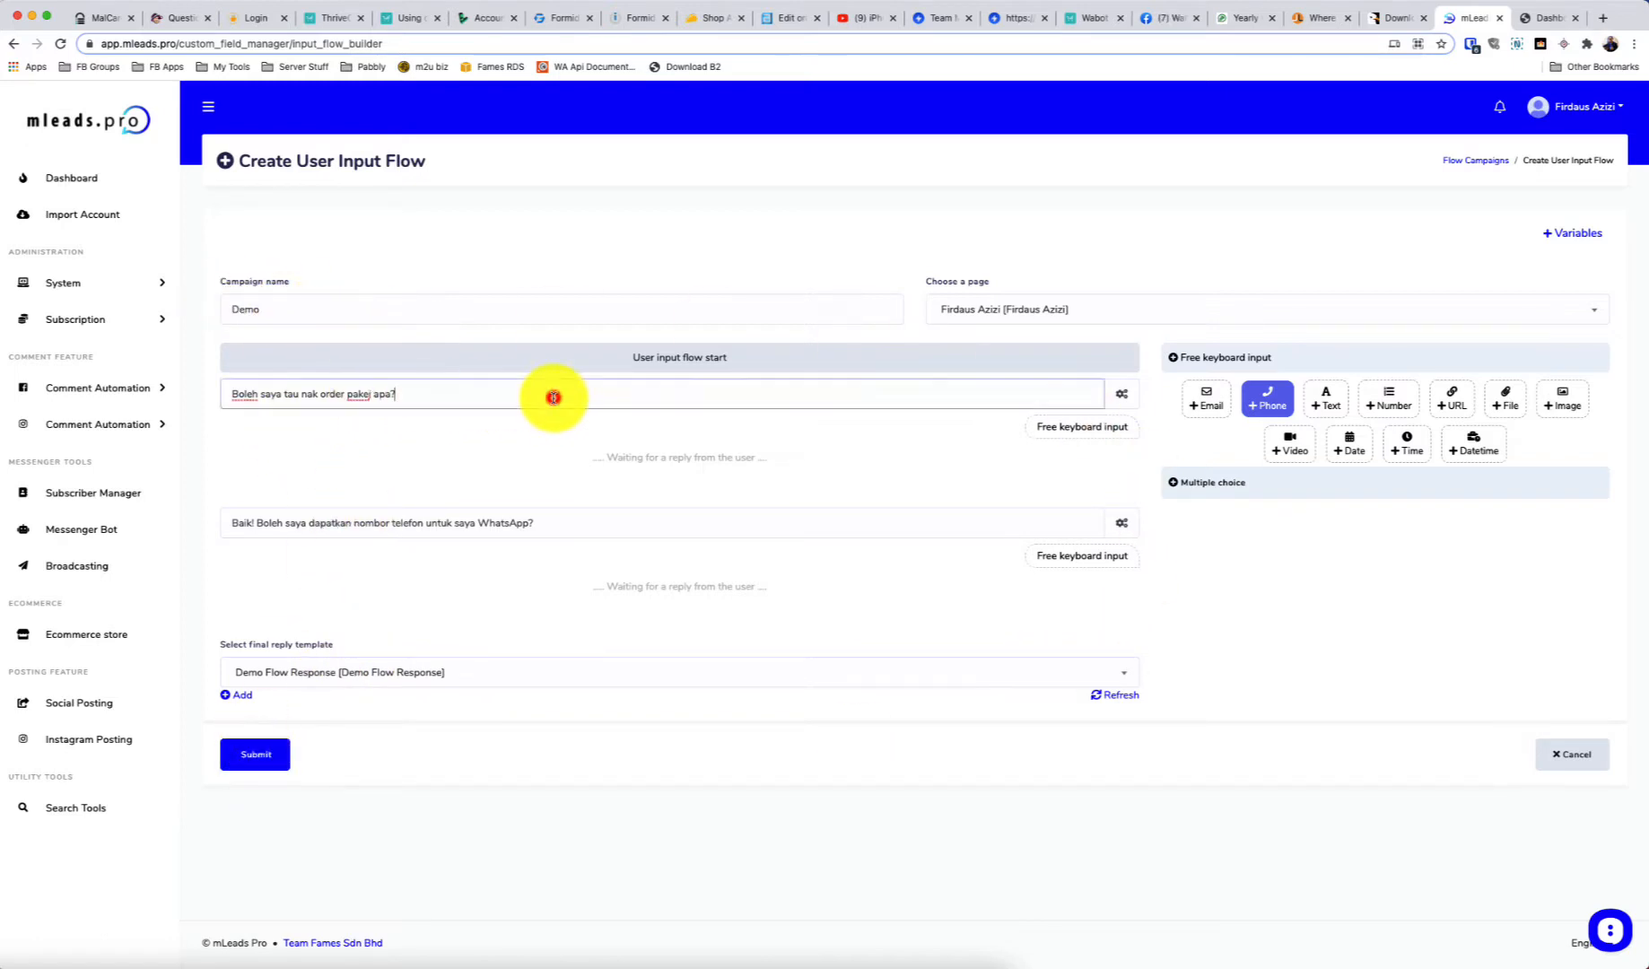
{"action": "left_click", "coordinate": [536, 522]}
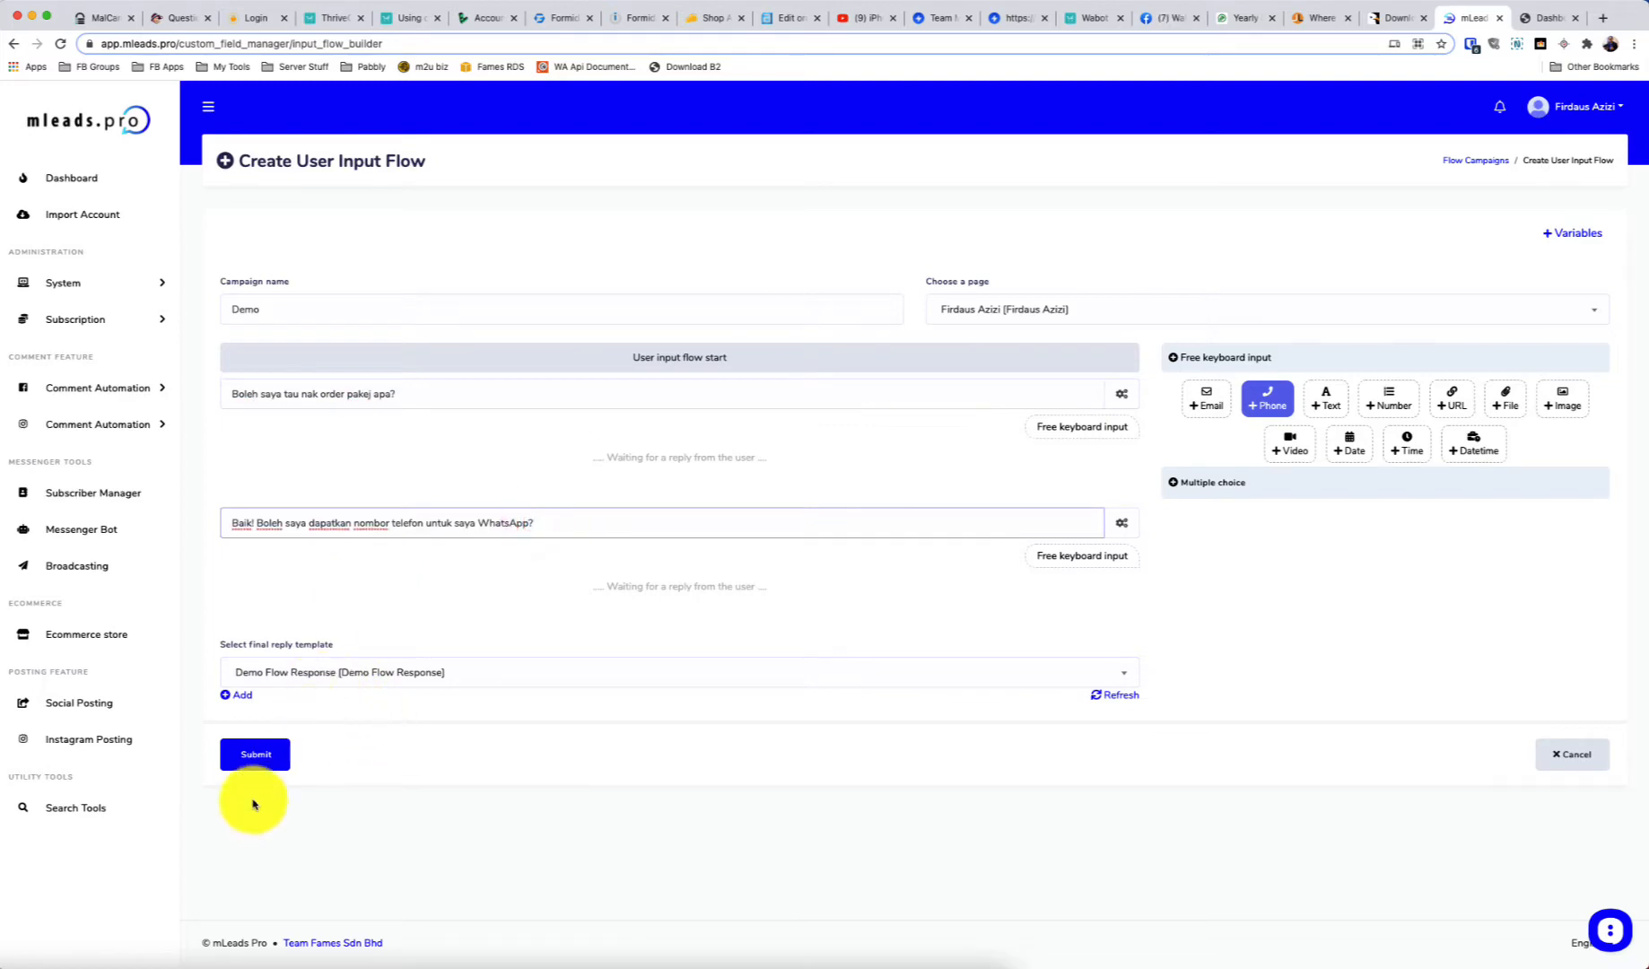
{"action": "left_click", "coordinate": [256, 764]}
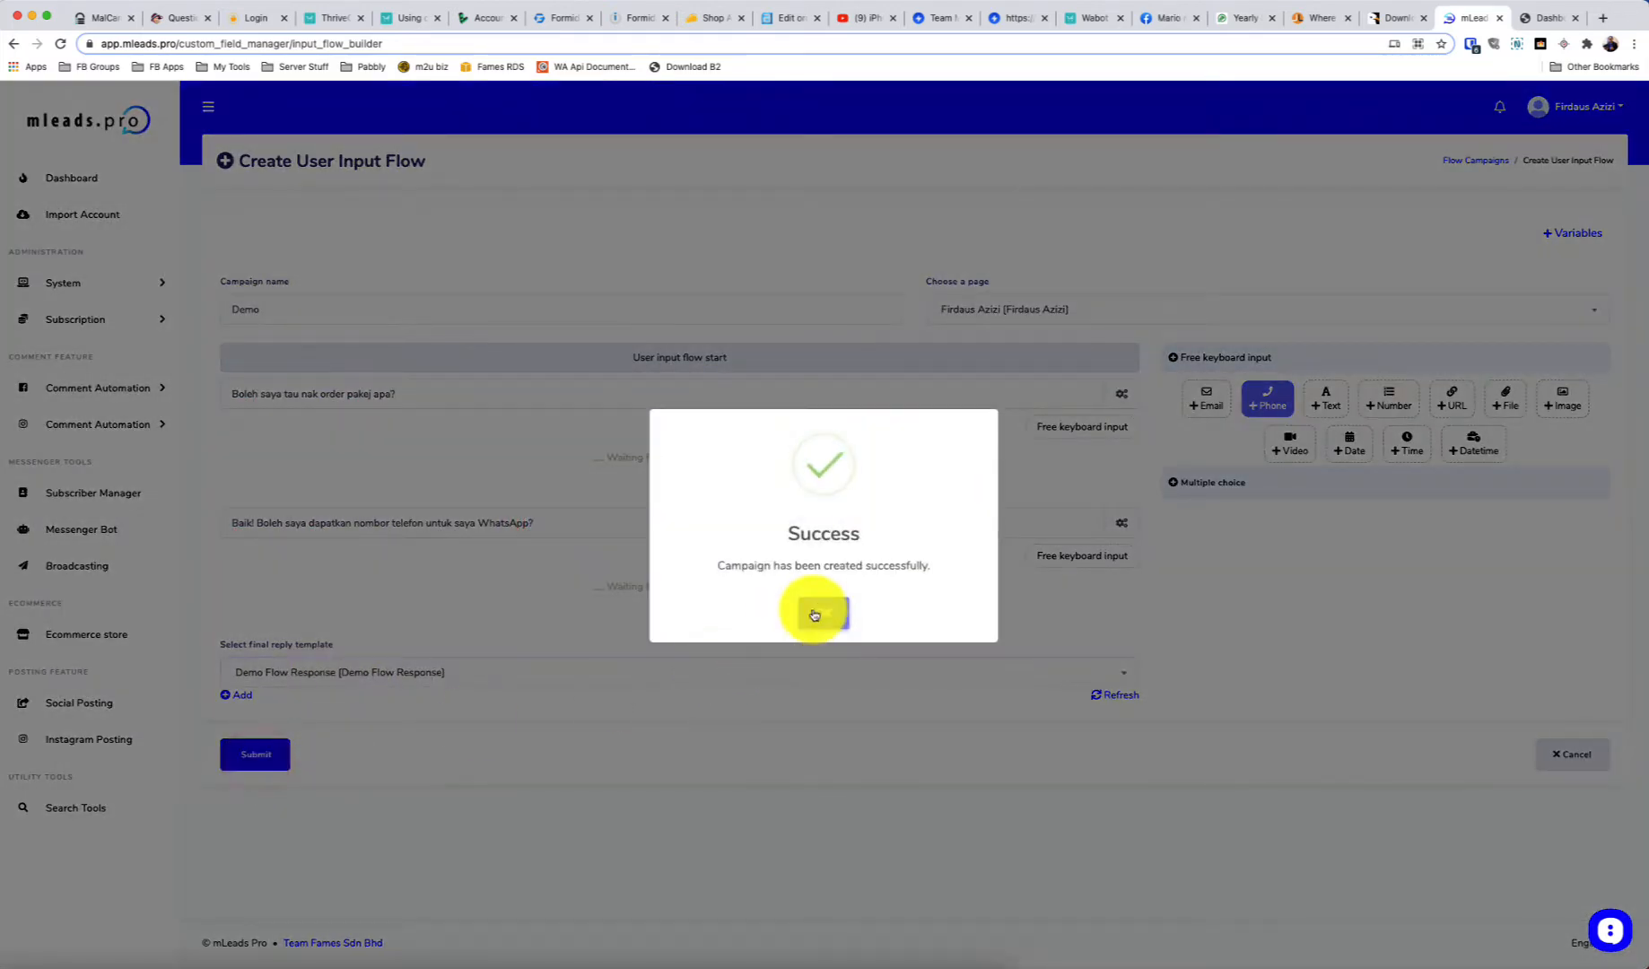
{"action": "left_click", "coordinate": [814, 610]}
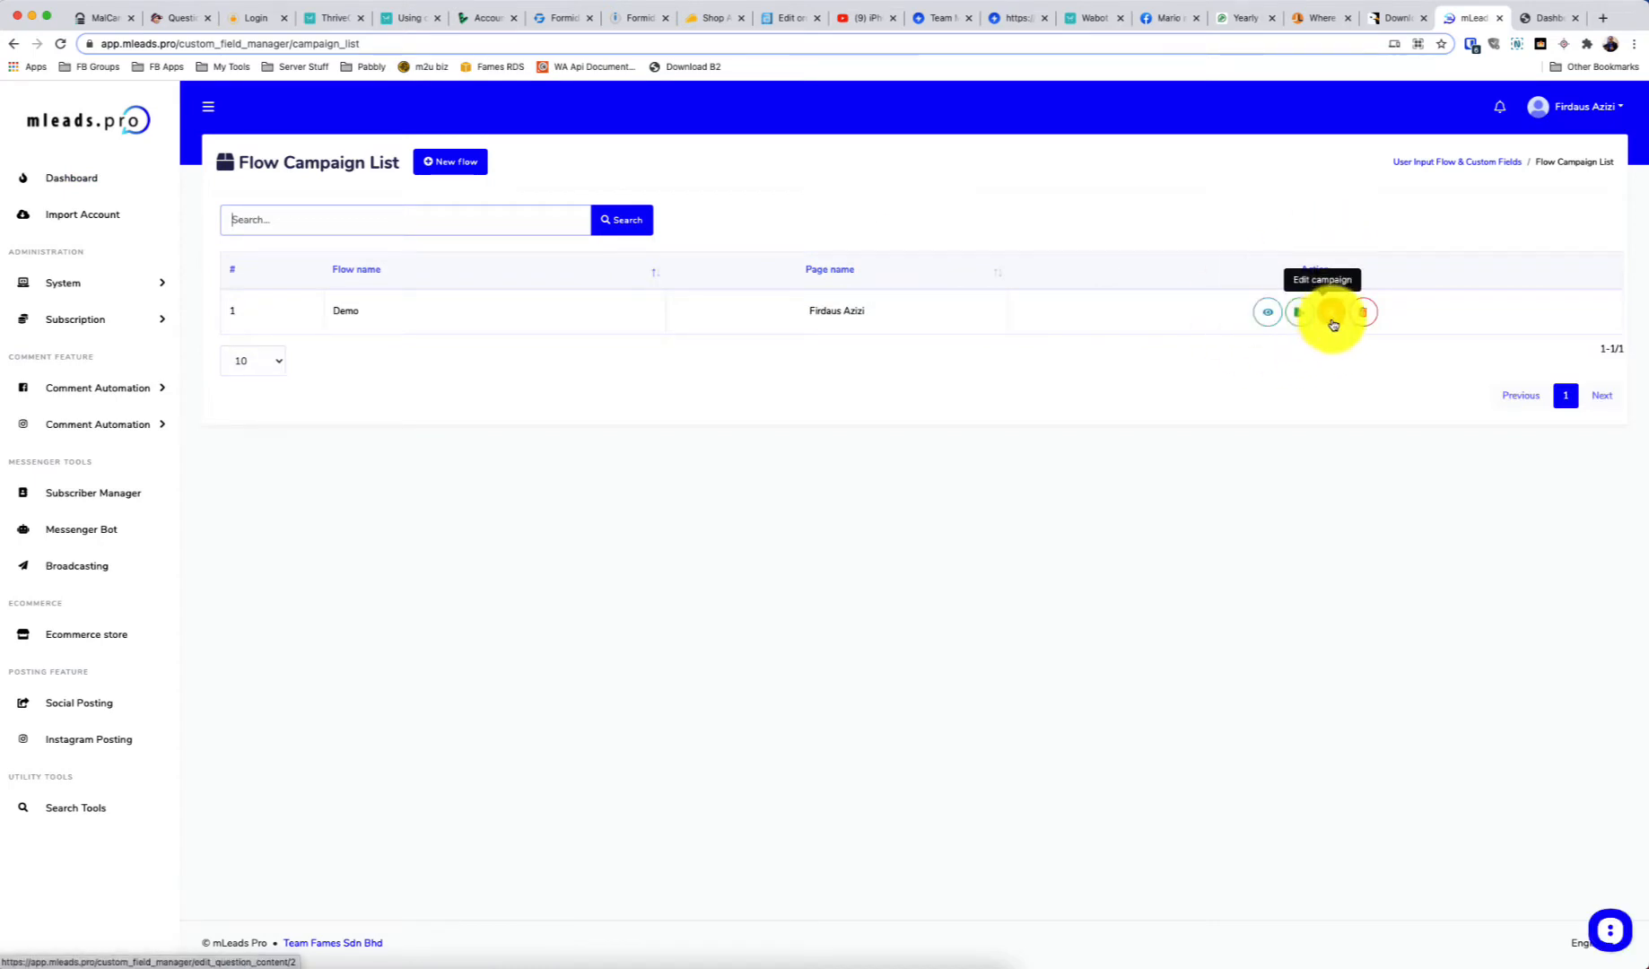
Check the Demo flow's empty report and export, then return to Messenger Bot tools
{"action": "left_click", "coordinate": [1267, 314]}
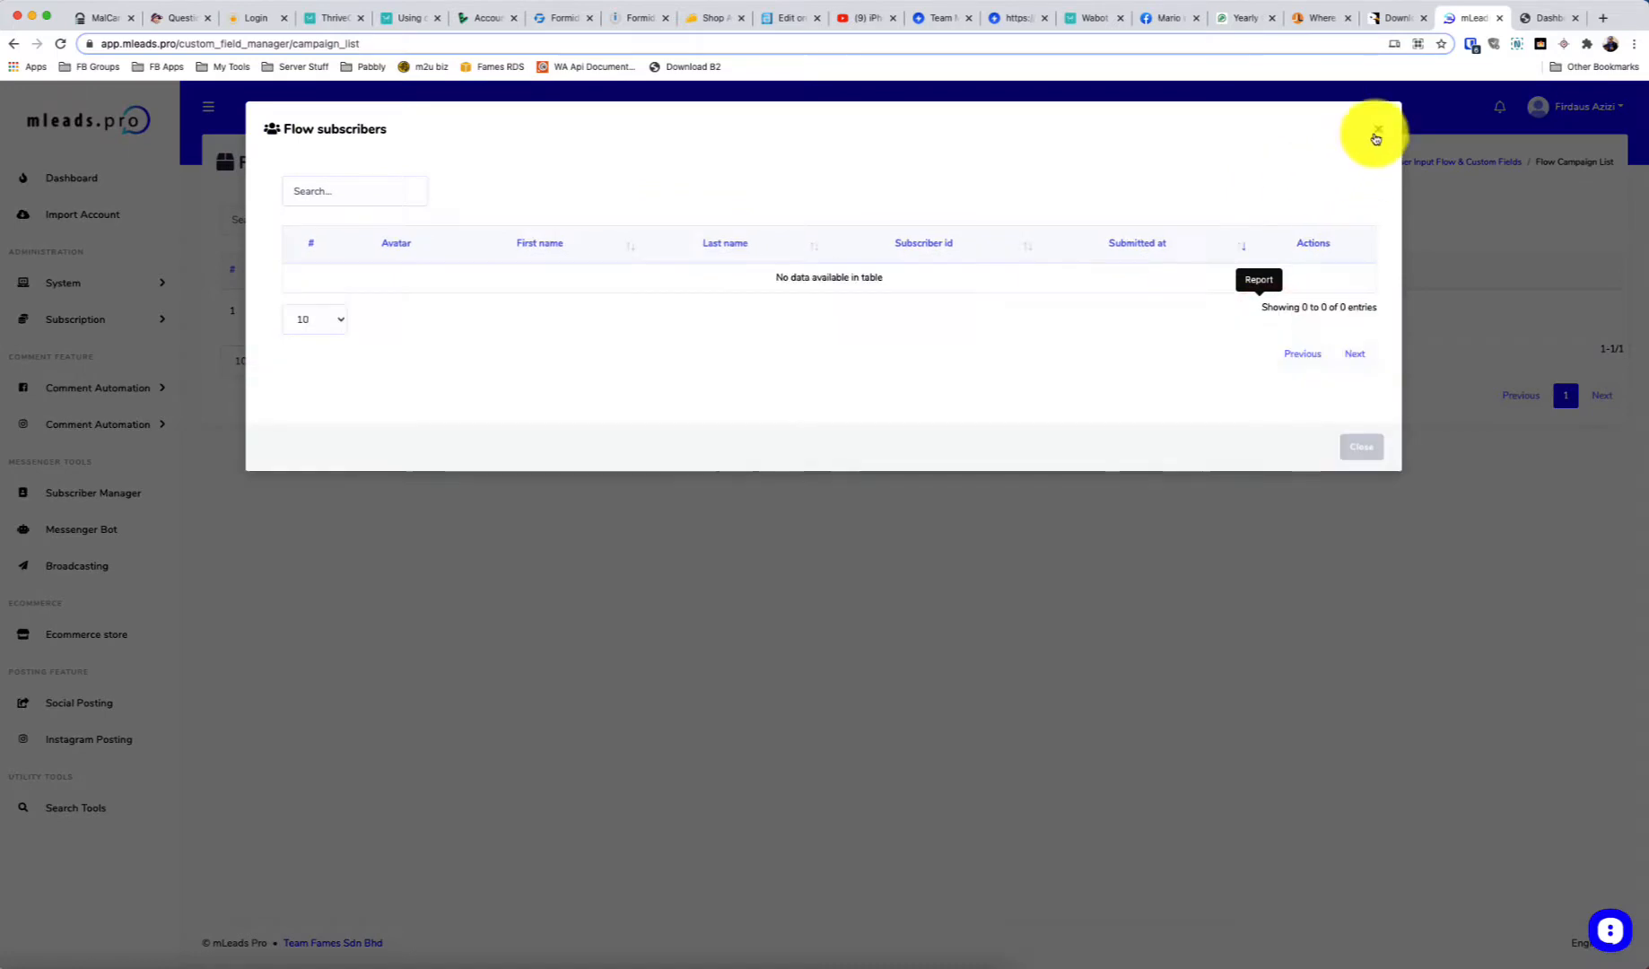
{"action": "left_click", "coordinate": [1377, 131]}
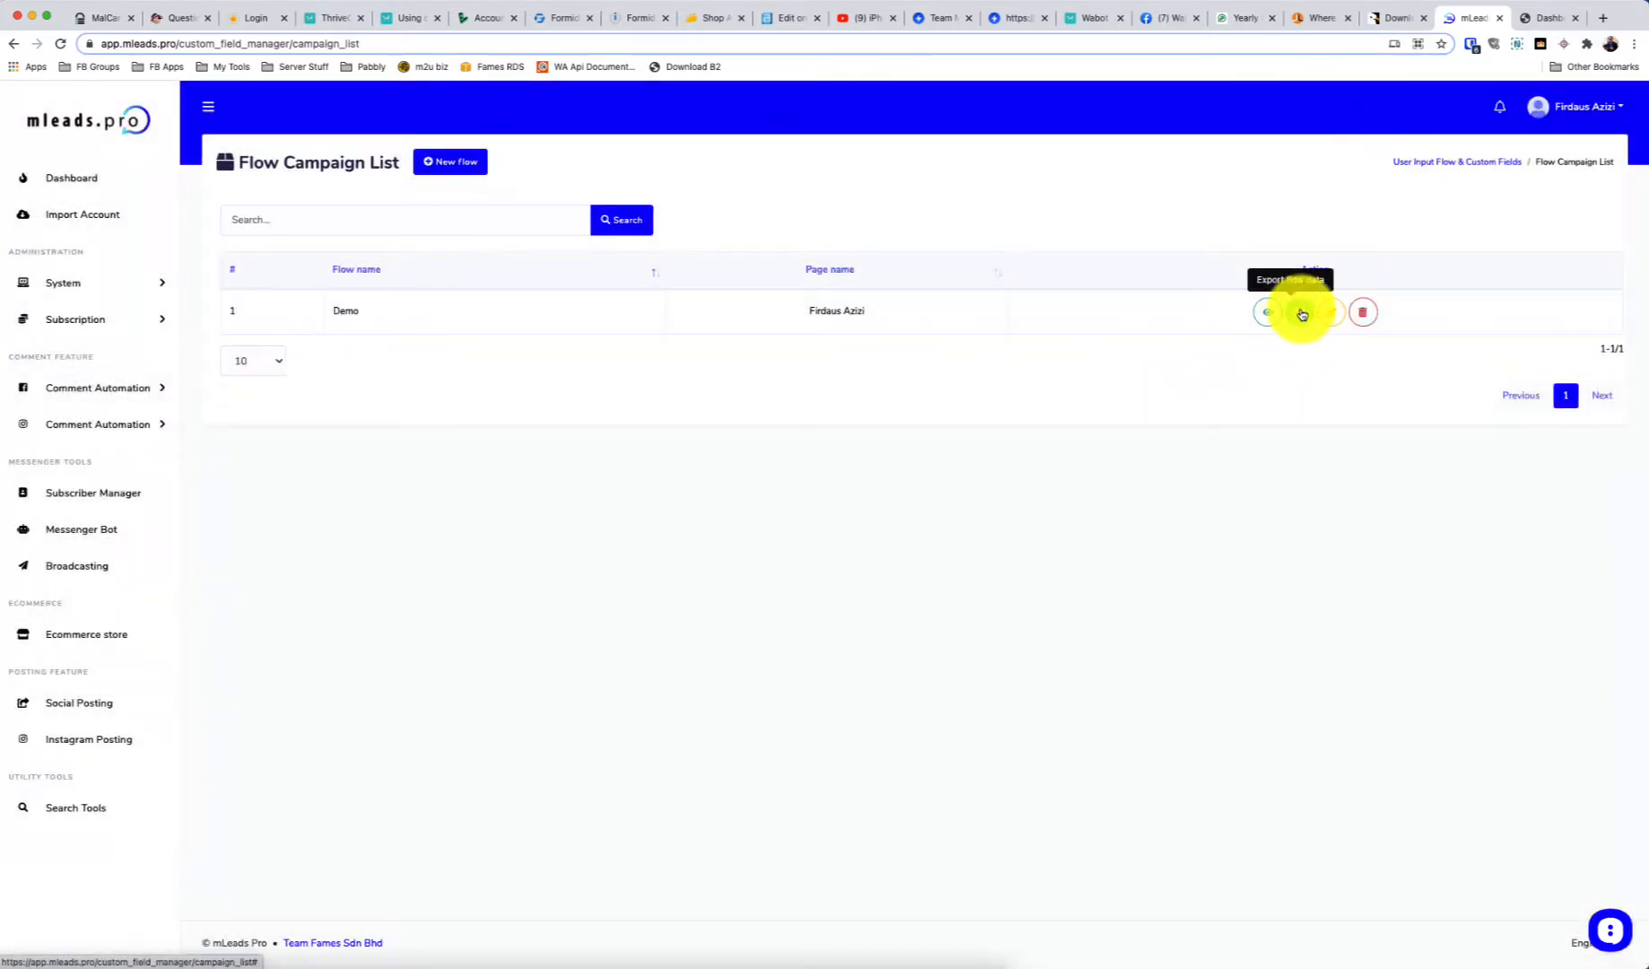
{"action": "left_click", "coordinate": [1302, 314]}
{"action": "left_click", "coordinate": [803, 610]}
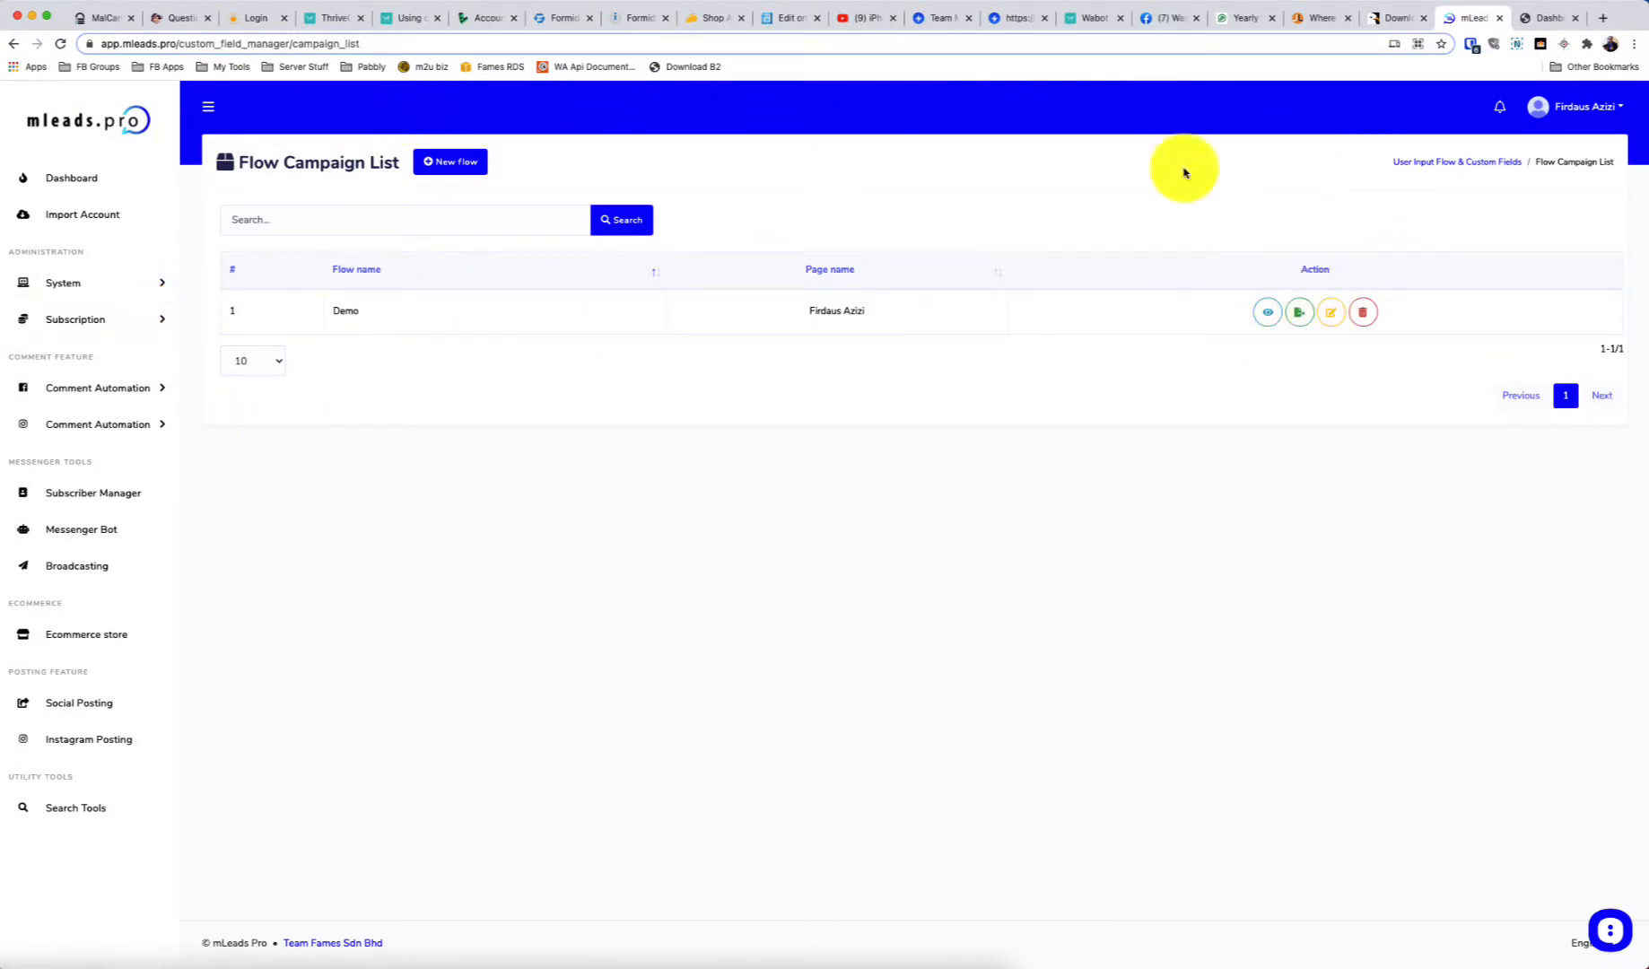
{"action": "left_click", "coordinate": [89, 529]}
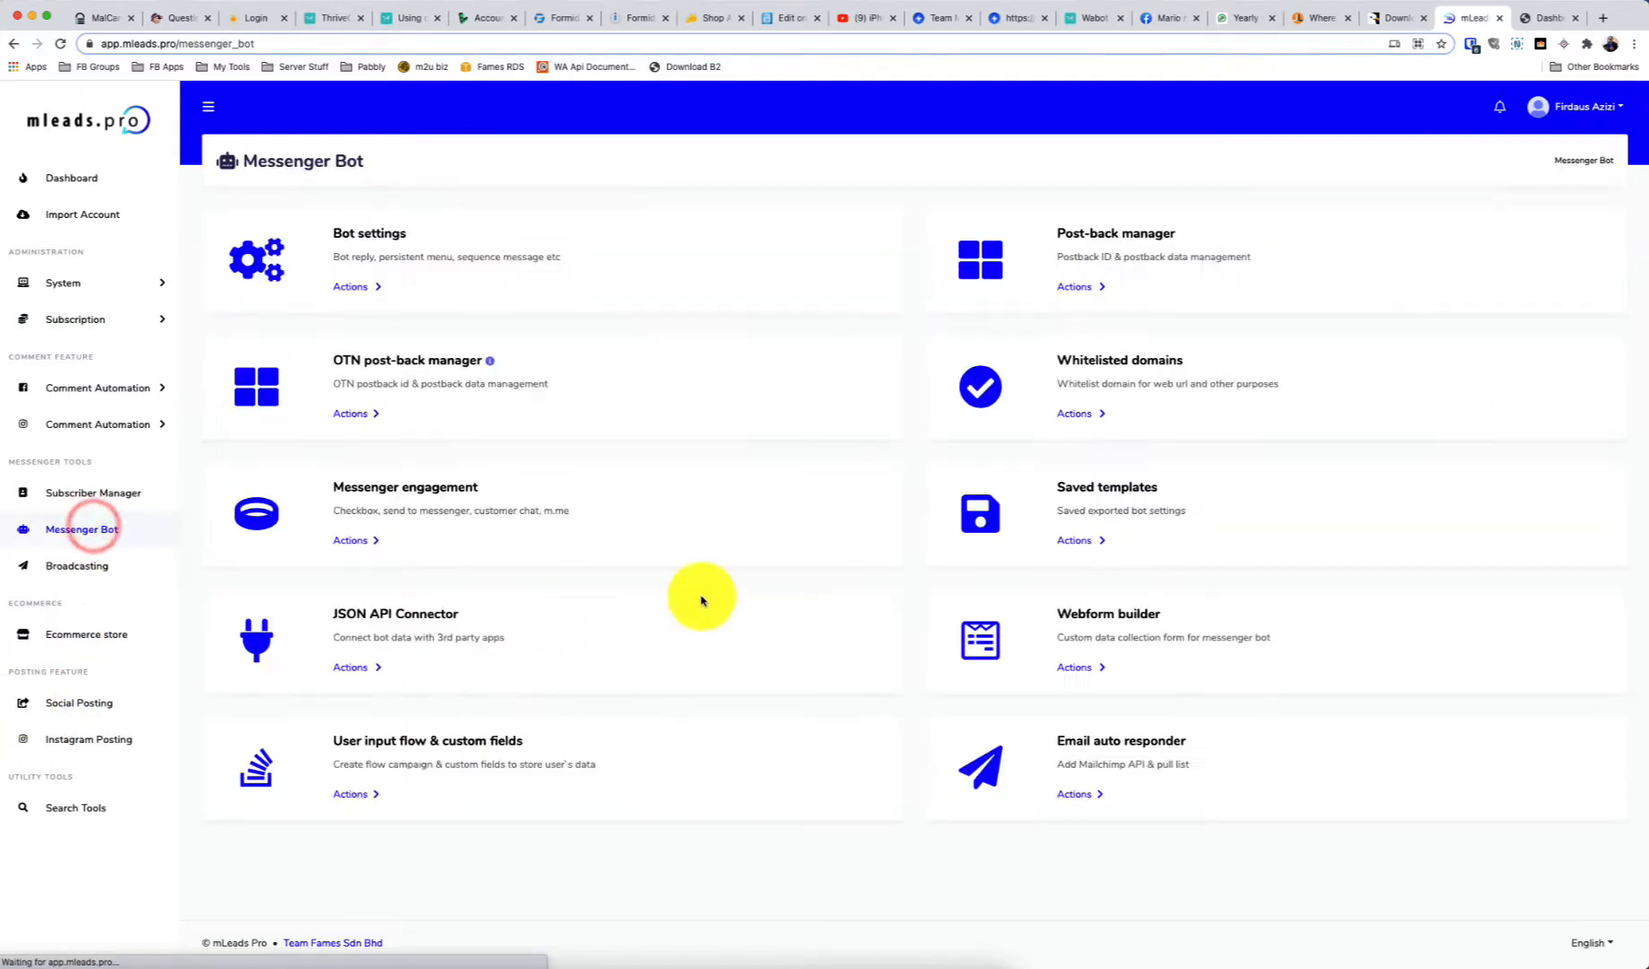
Delete the Test mLeads bot reply in Bot Settings
{"action": "left_click", "coordinate": [357, 287]}
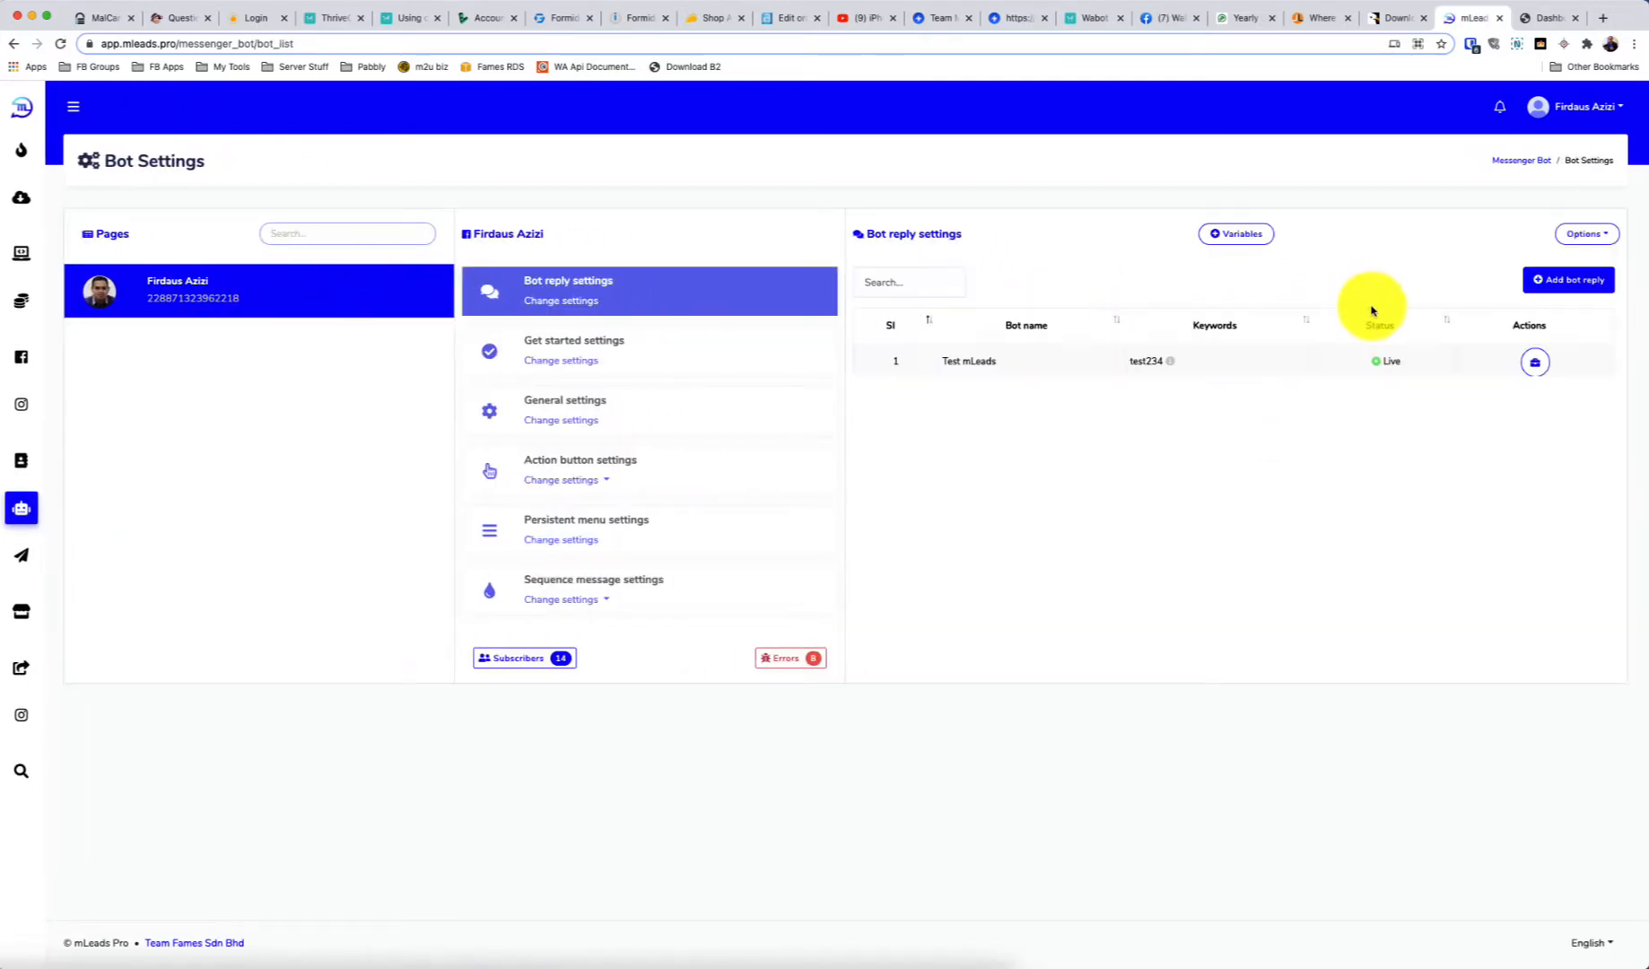
{"action": "left_click", "coordinate": [1535, 362]}
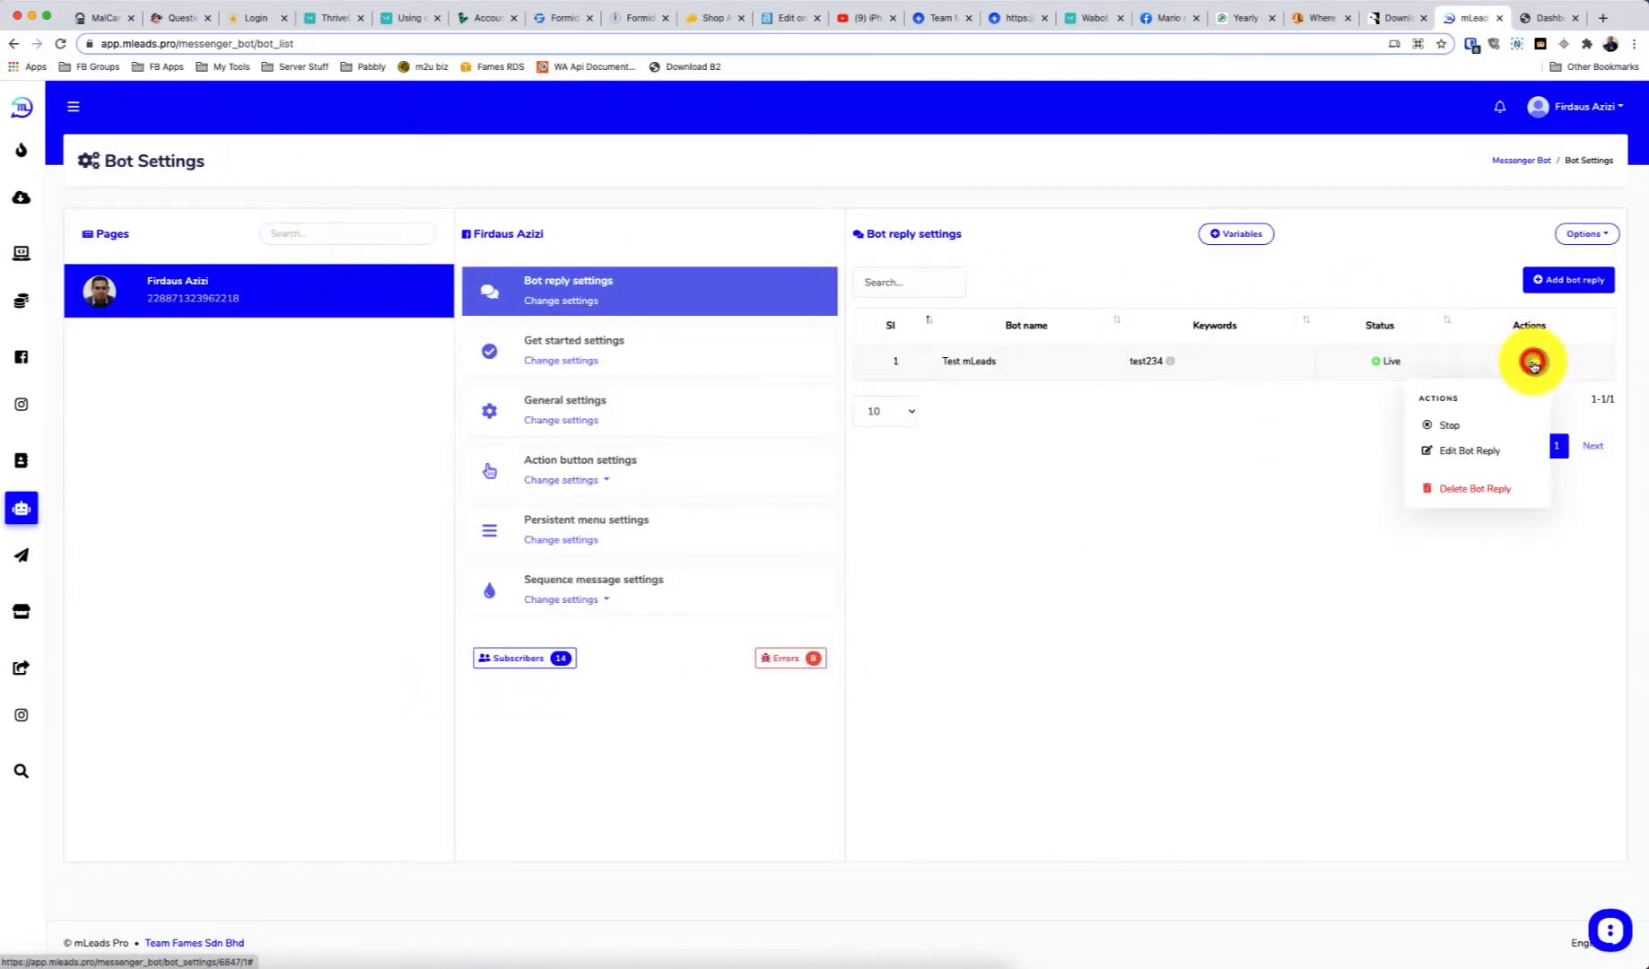
{"action": "left_click", "coordinate": [1450, 486]}
{"action": "left_click", "coordinate": [1272, 651]}
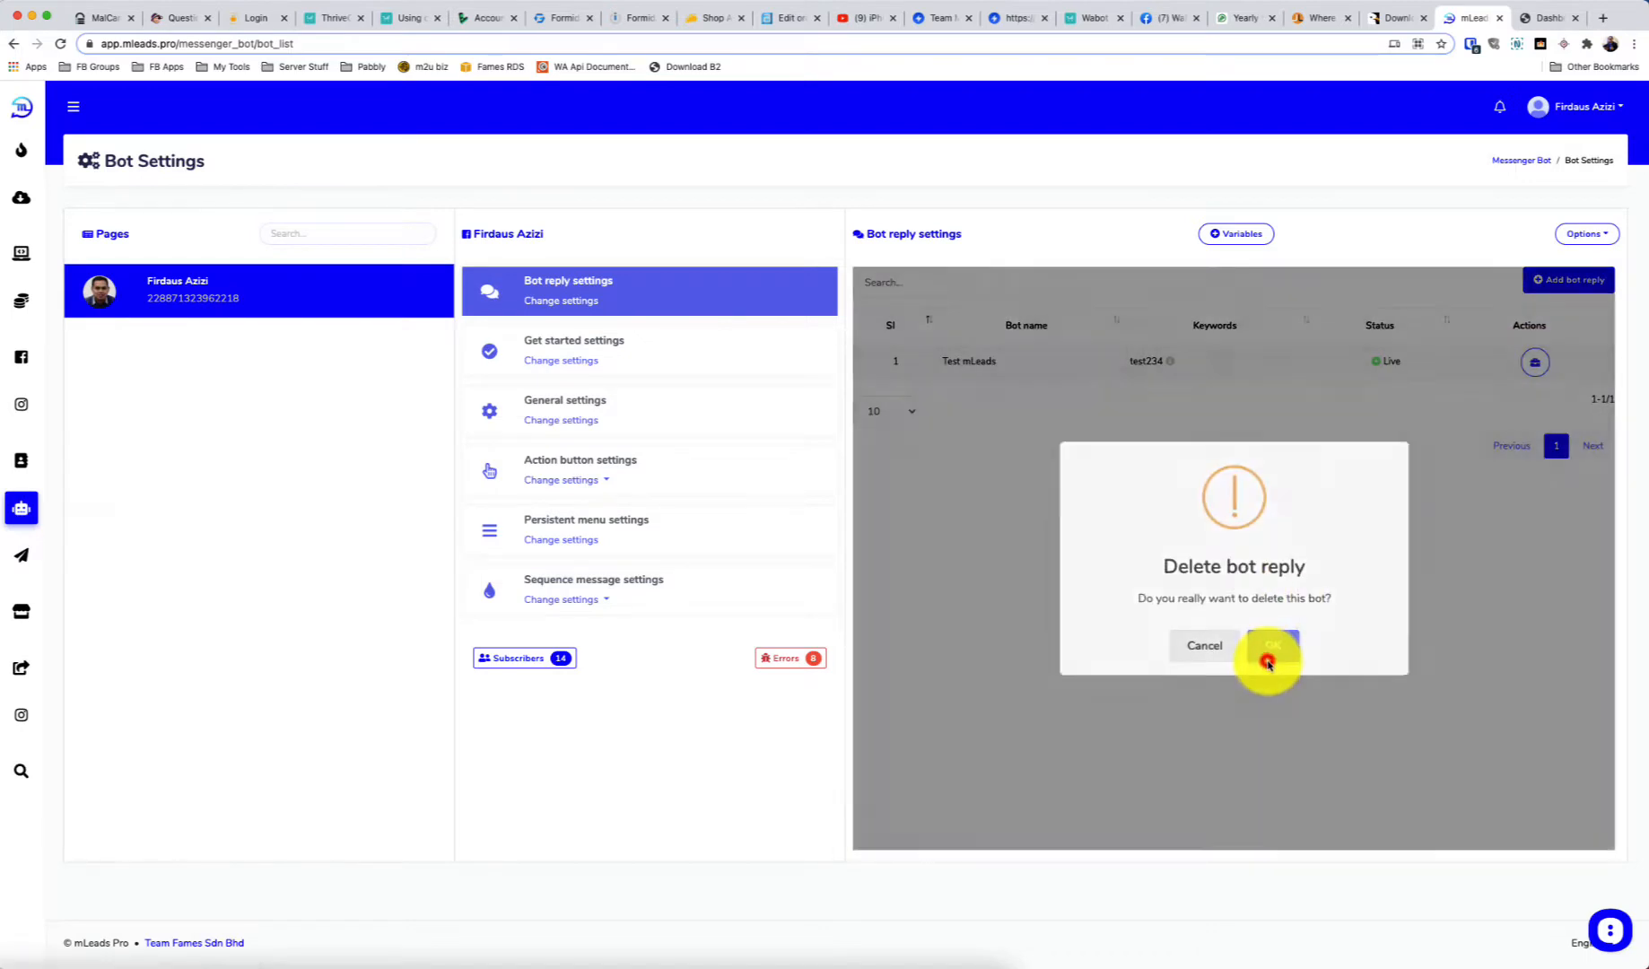
{"action": "left_click", "coordinate": [1245, 653]}
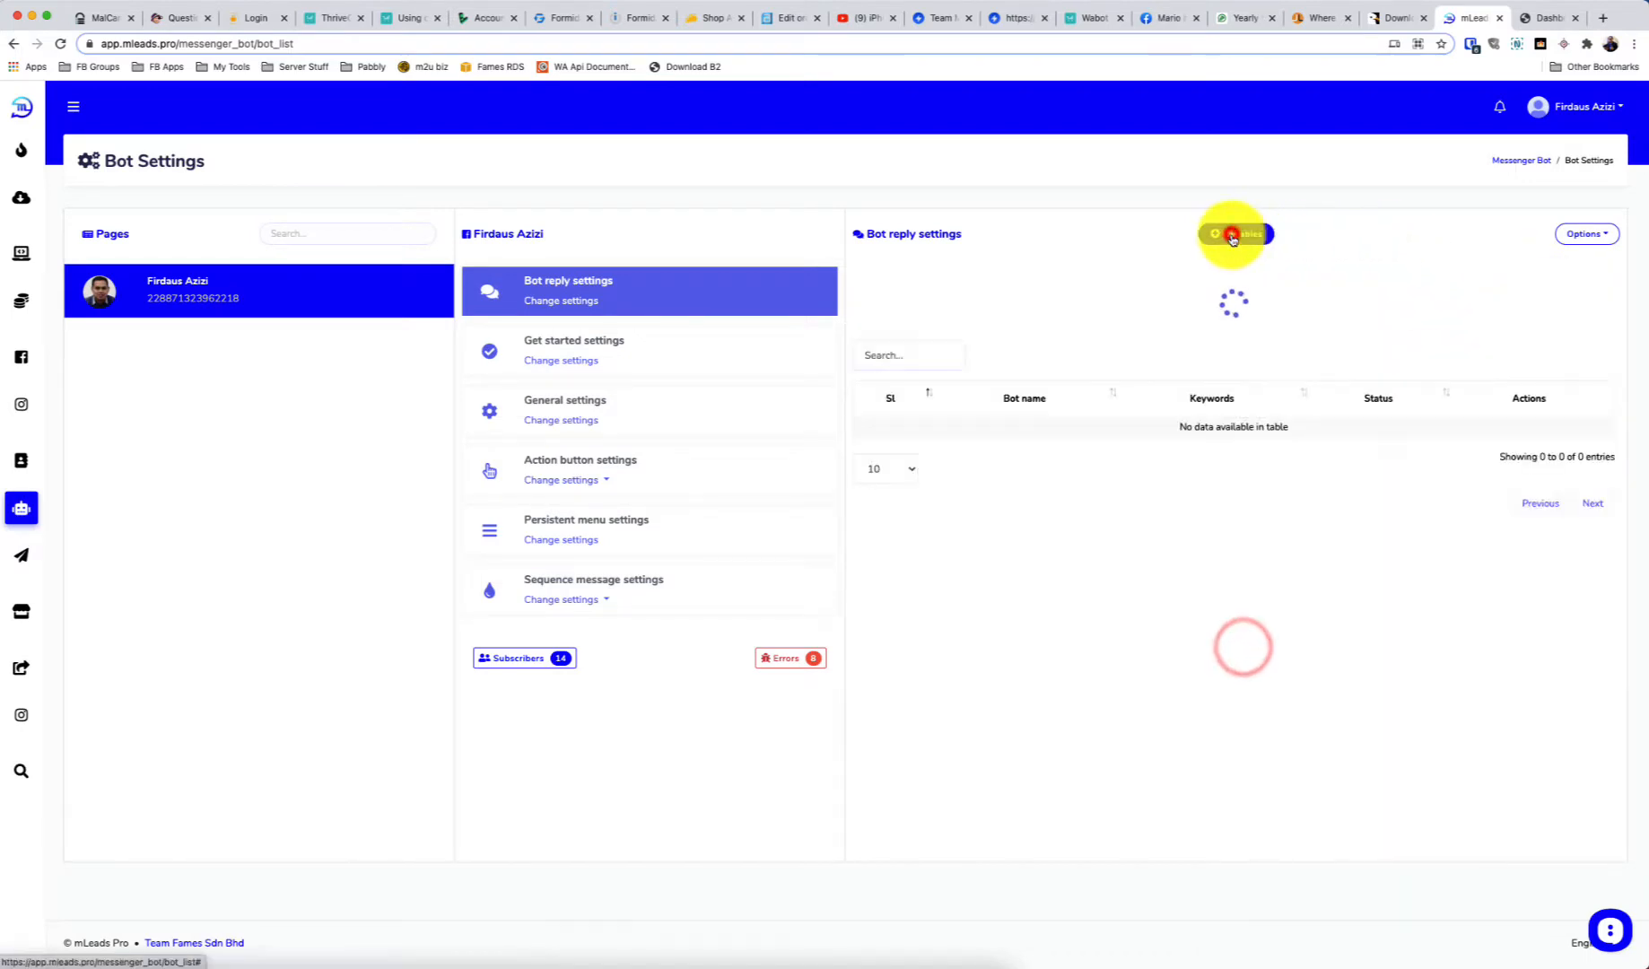
Review the custom field variables such as #pakej#, then start a new bot reply
{"action": "left_click", "coordinate": [1236, 233]}
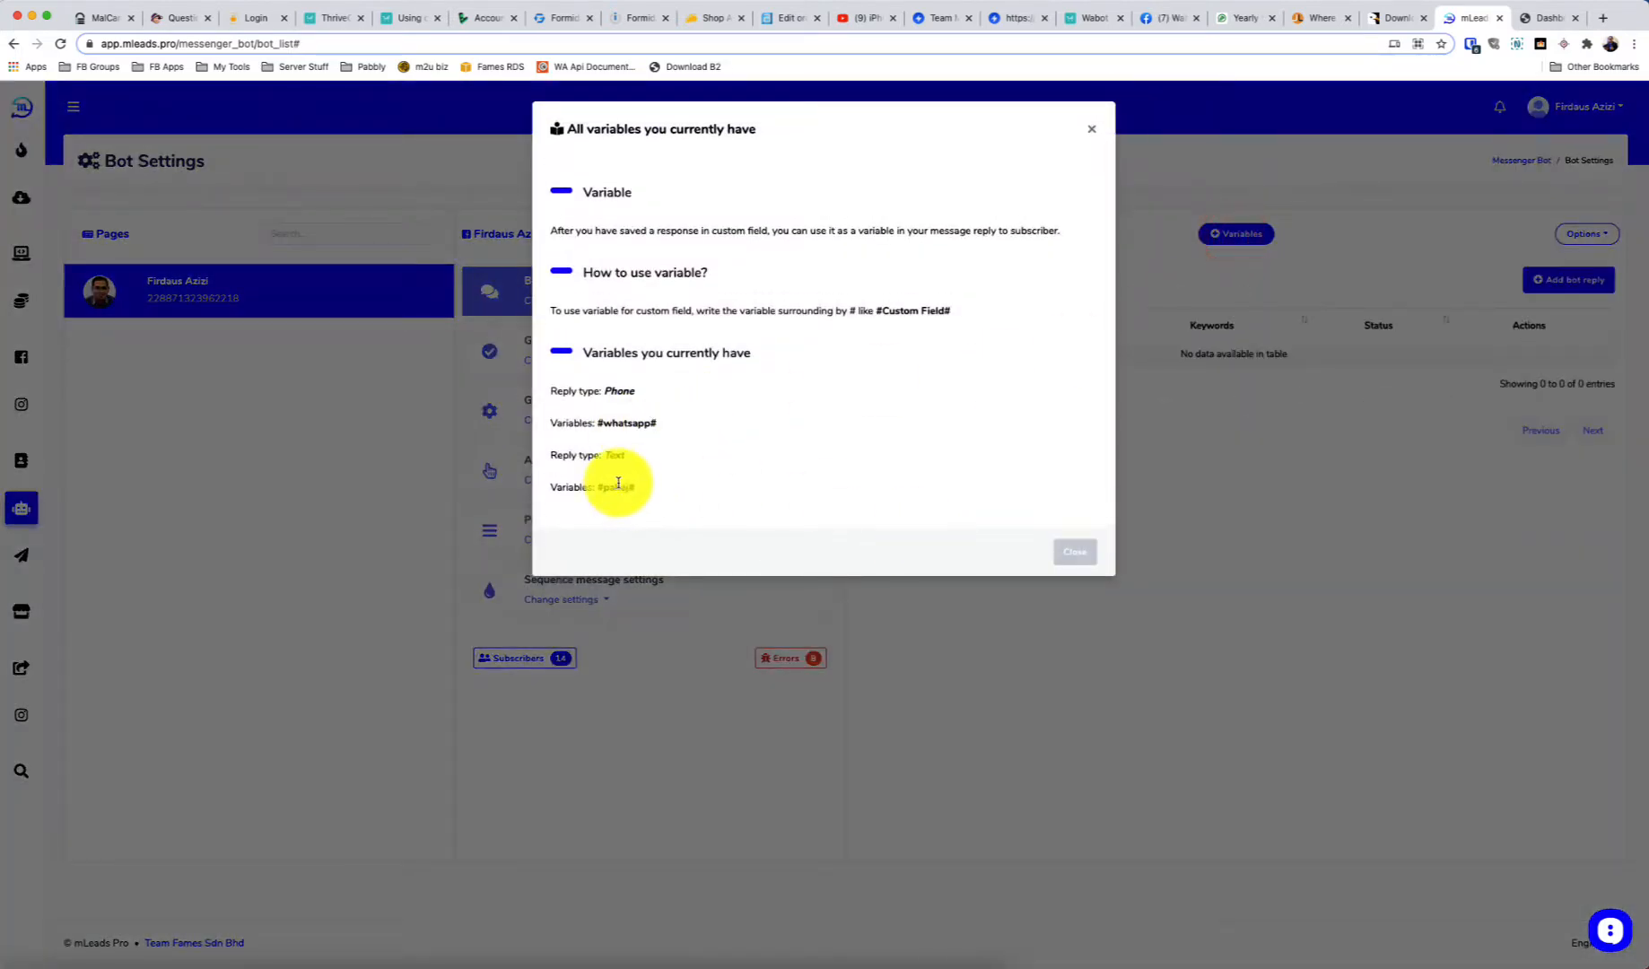
{"action": "left_click_drag", "start_coordinate": [634, 485], "coordinate": [554, 423]}
{"action": "left_click", "coordinate": [555, 423]}
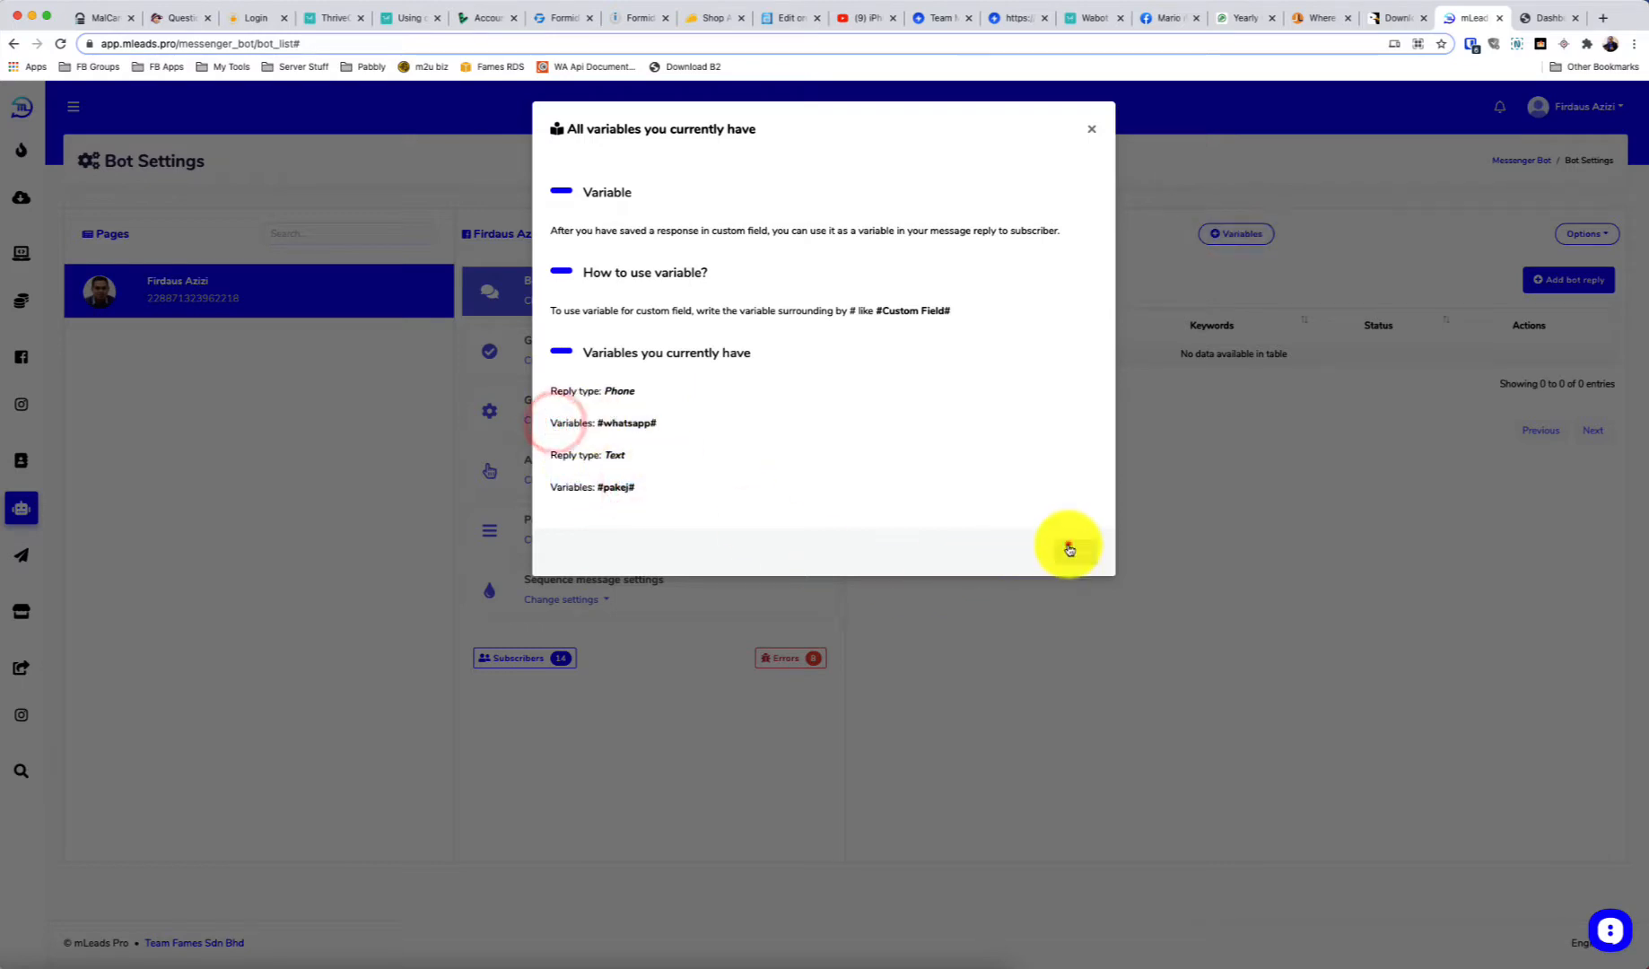
{"action": "left_click", "coordinate": [1072, 549]}
{"action": "left_click", "coordinate": [1600, 281]}
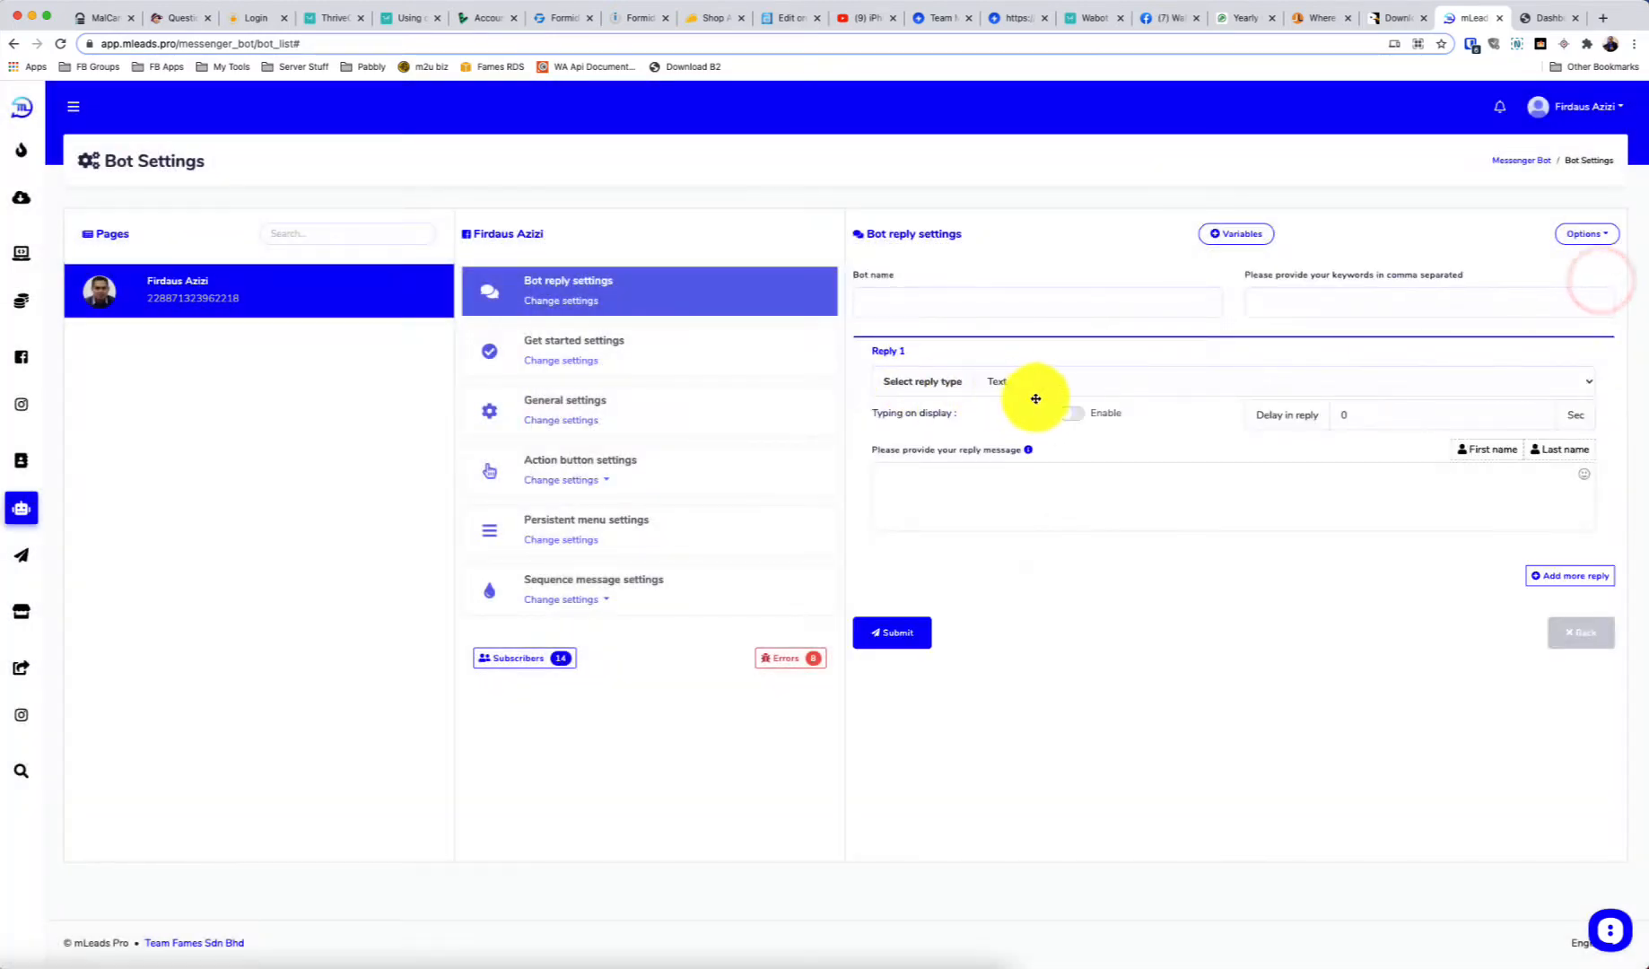
Set the new bot reply to run a user input flow using the Demo flow campaign
{"action": "left_click", "coordinate": [1109, 384]}
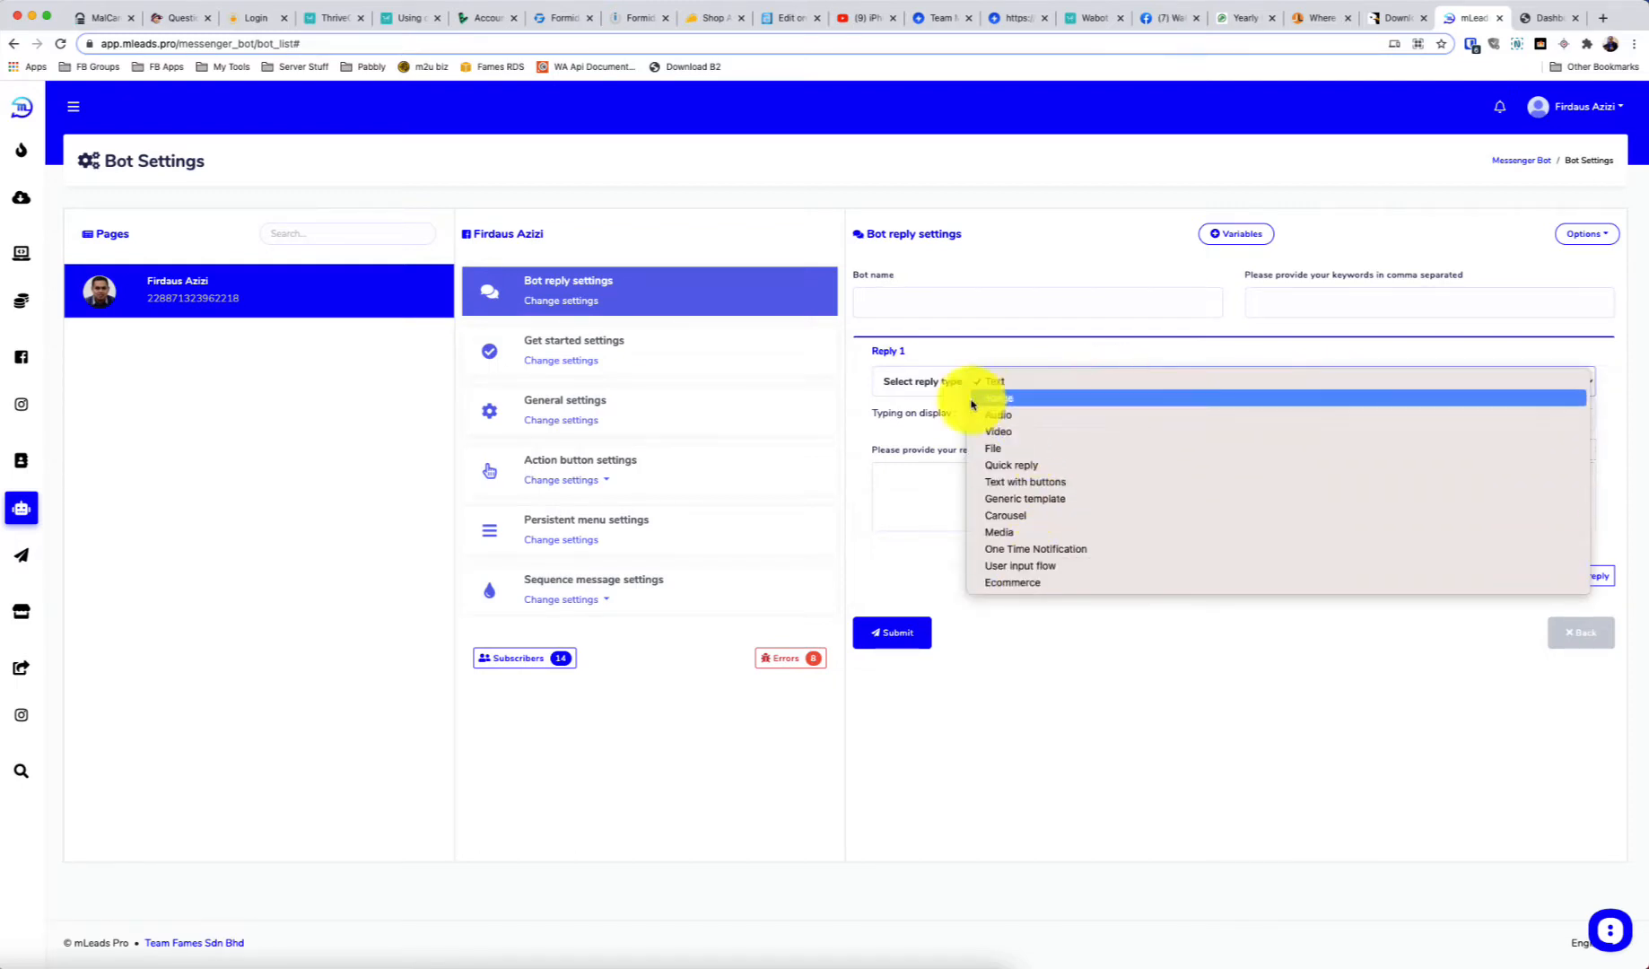
{"action": "left_click", "coordinate": [926, 384]}
{"action": "left_click", "coordinate": [1022, 380]}
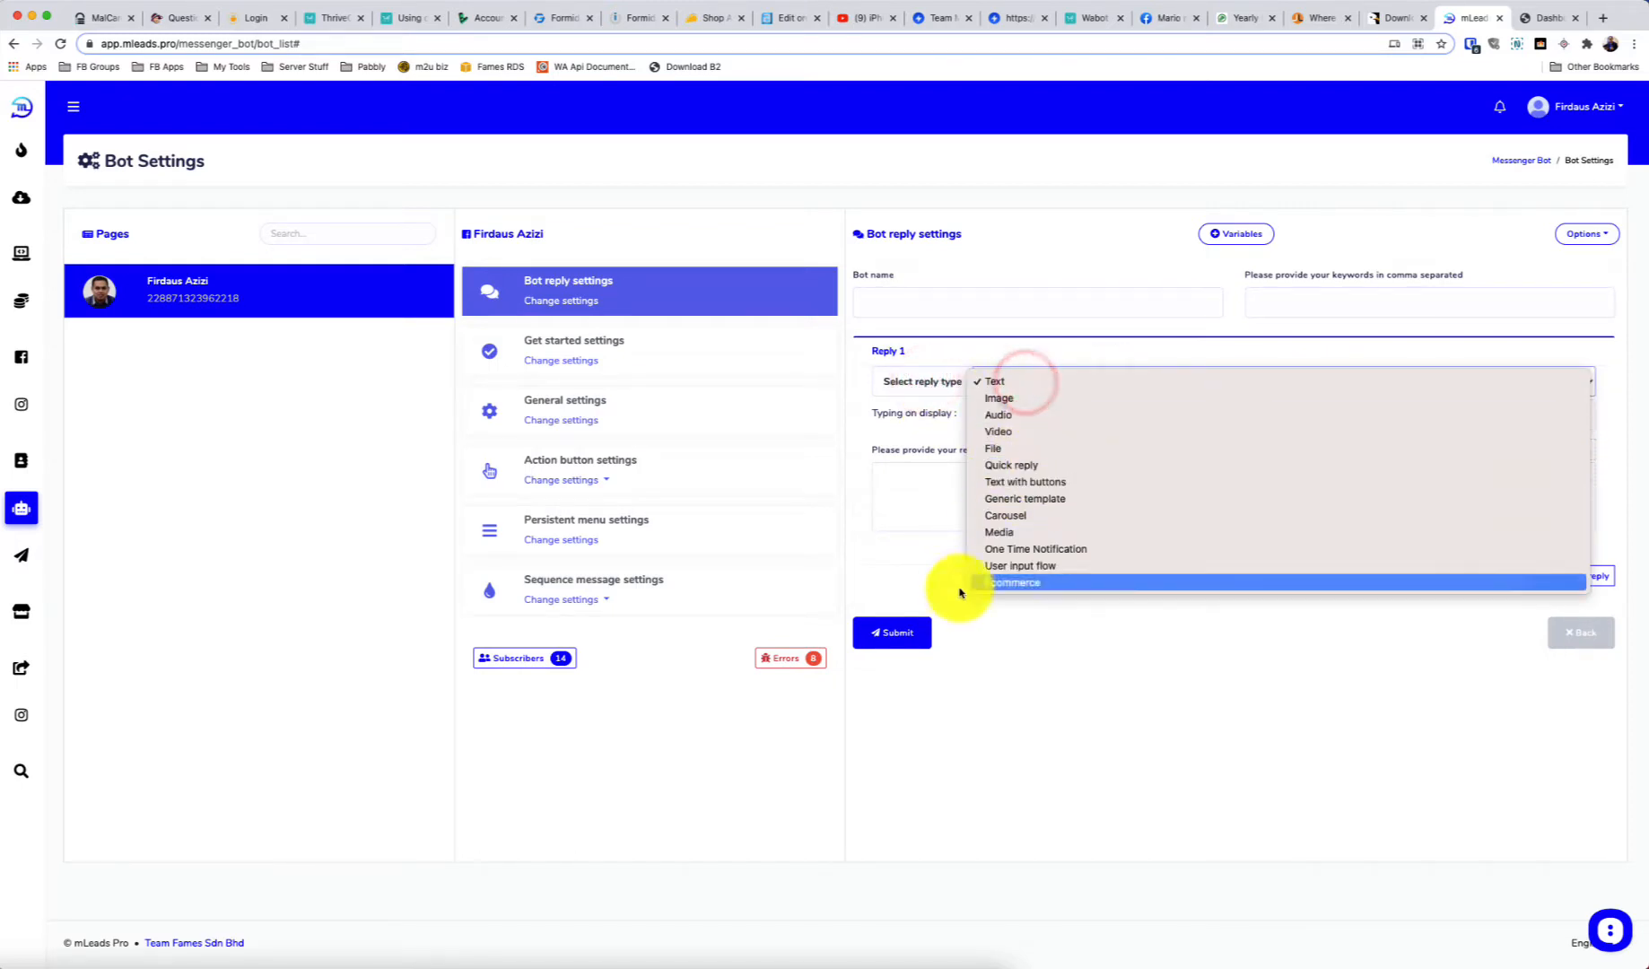
{"action": "left_click", "coordinate": [1036, 567]}
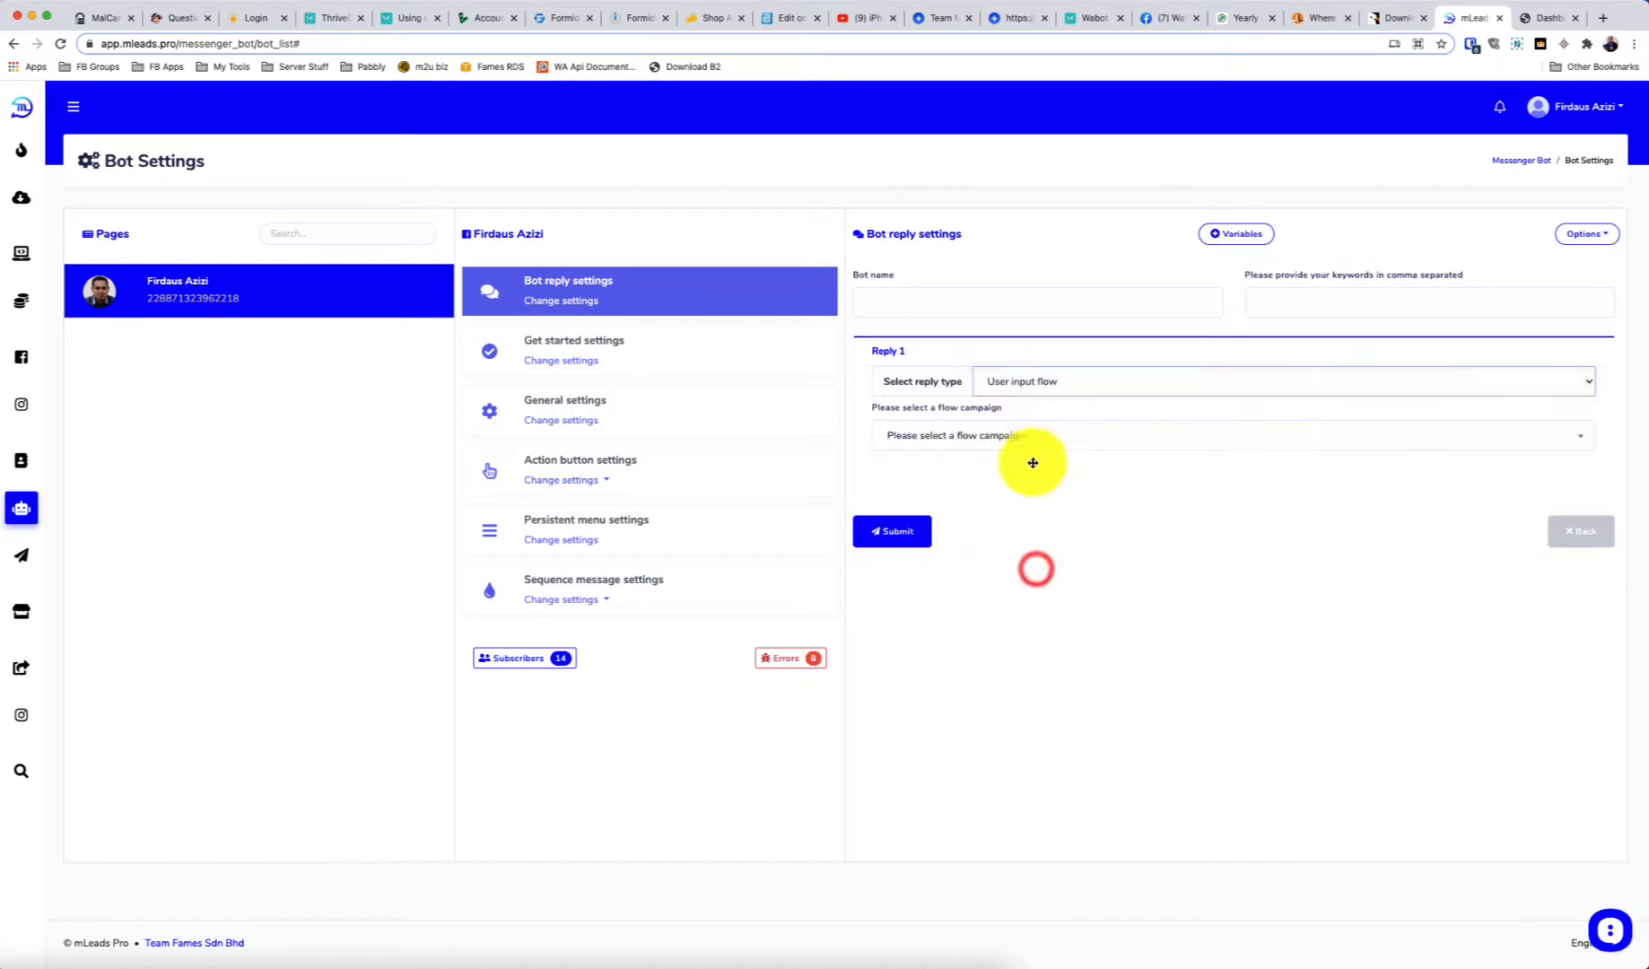
{"action": "left_click", "coordinate": [980, 434]}
{"action": "left_click", "coordinate": [916, 534]}
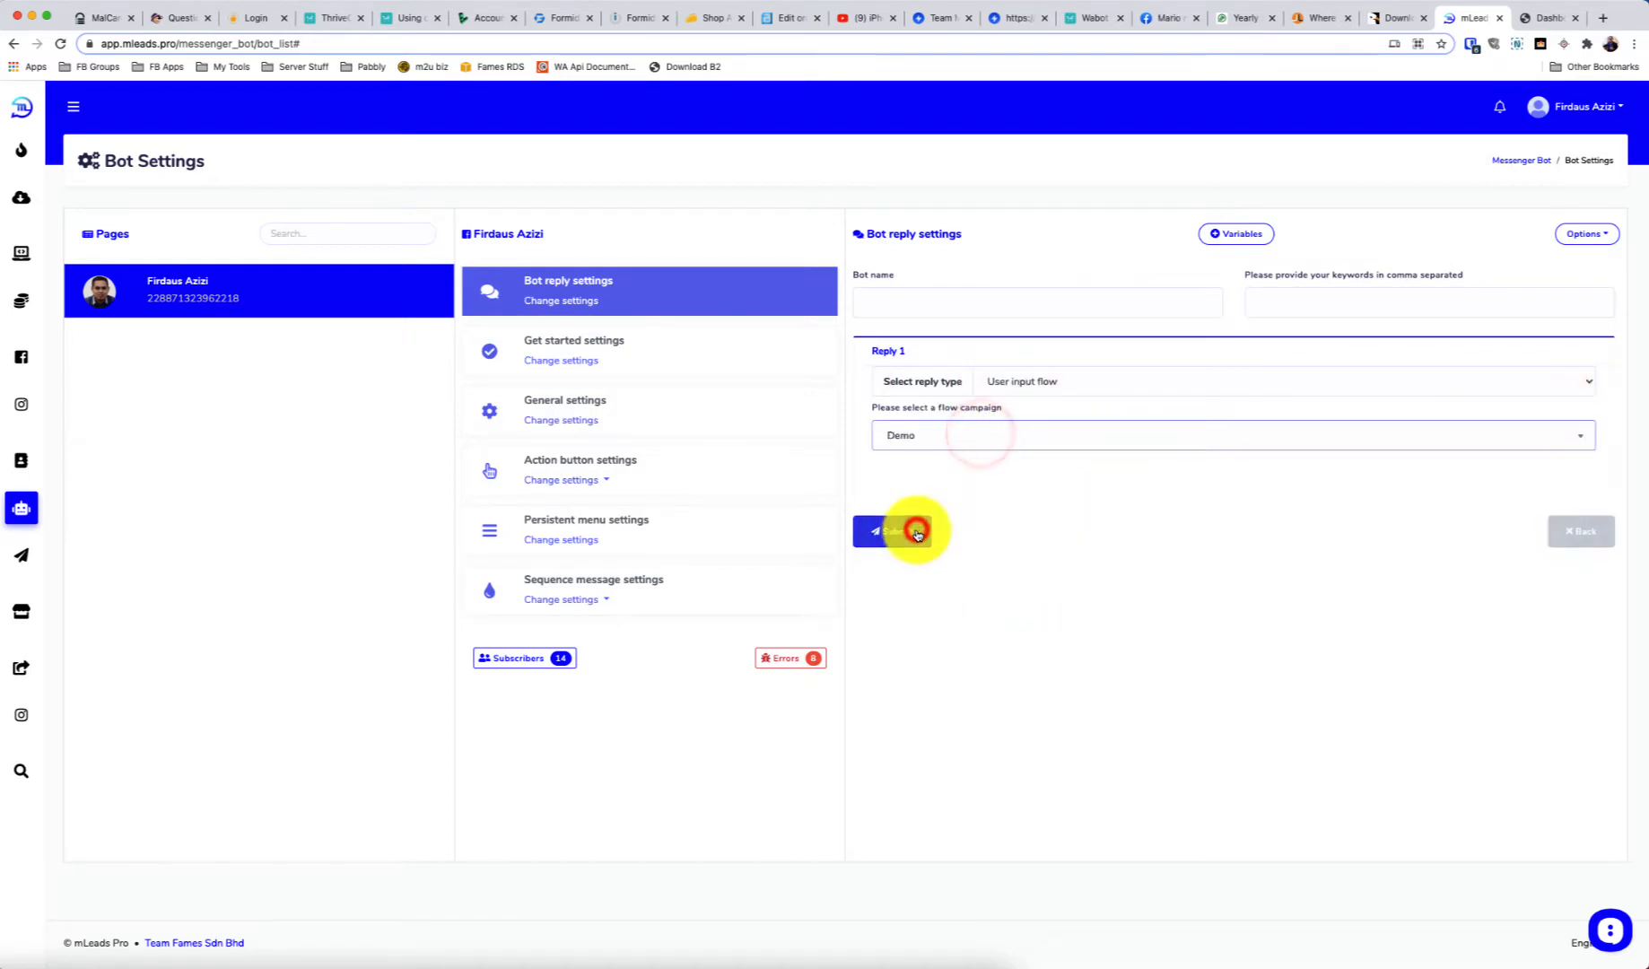
Name the bot reply 'Demo Flow' with trigger keyword 'flow123' and submit it
{"action": "left_click", "coordinate": [984, 306]}
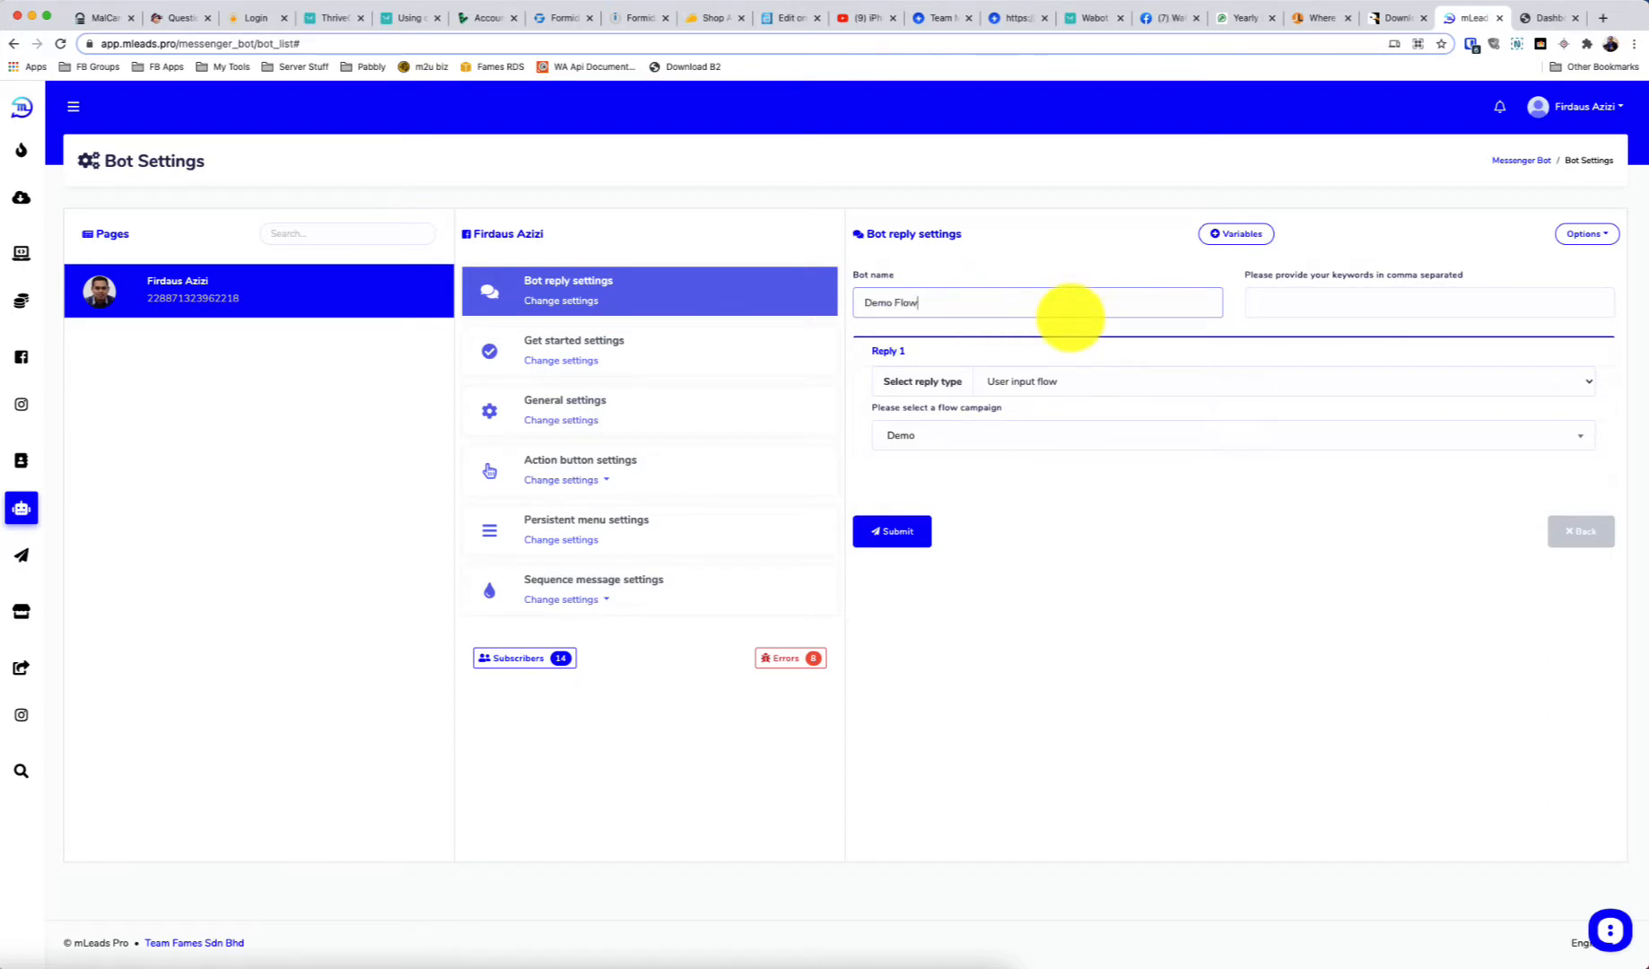
{"action": "left_click", "coordinate": [1277, 302]}
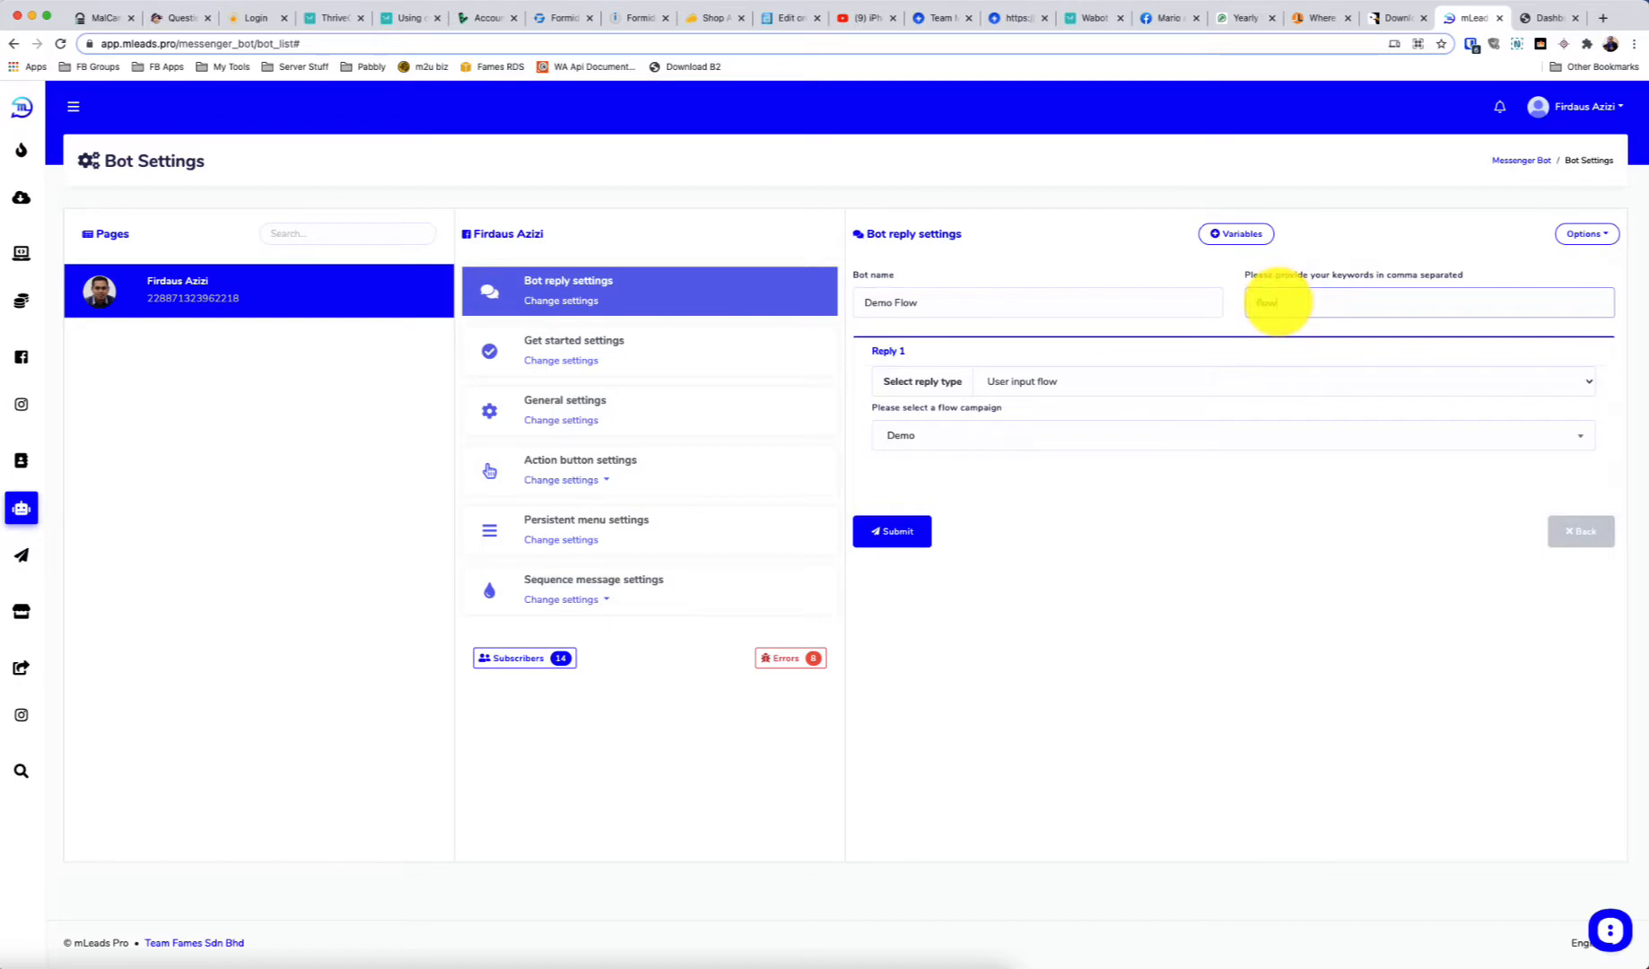
{"action": "mouse_move", "coordinate": [1323, 303]}
{"action": "left_mouse_down"}
{"action": "mouse_move", "coordinate": [1256, 301]}
{"action": "mouse_move", "coordinate": [1342, 306]}
{"action": "left_mouse_up"}
{"action": "left_click_drag", "start_coordinate": [1341, 306], "coordinate": [1257, 302]}
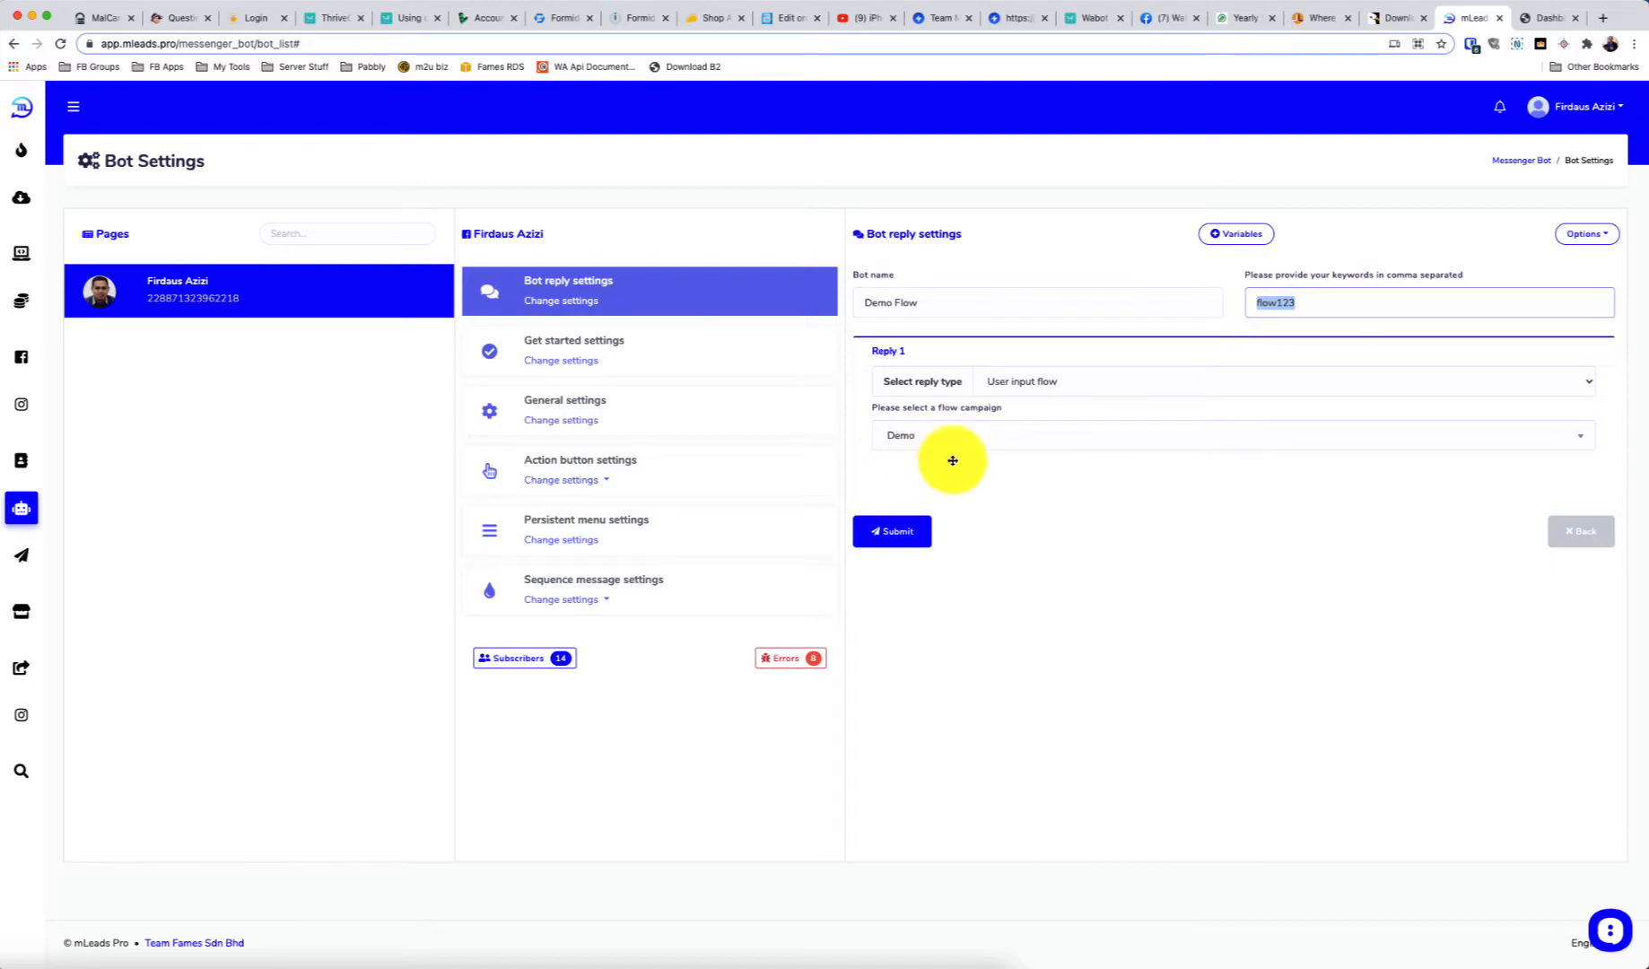
{"action": "left_click", "coordinate": [896, 538]}
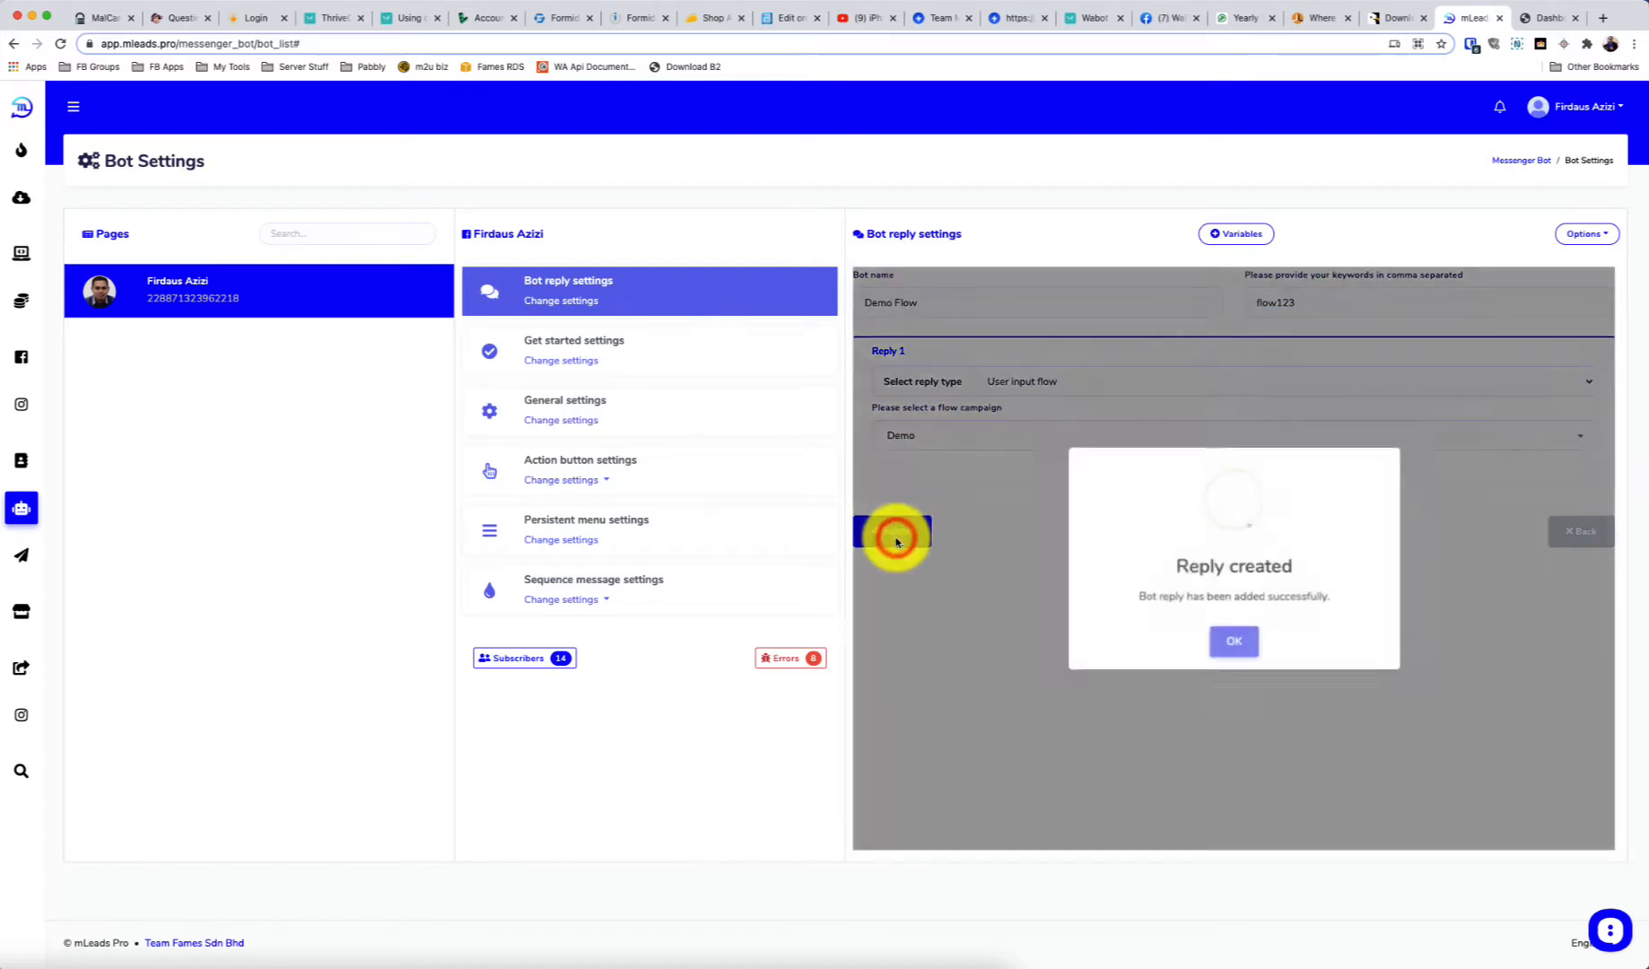
{"action": "left_click", "coordinate": [1223, 640]}
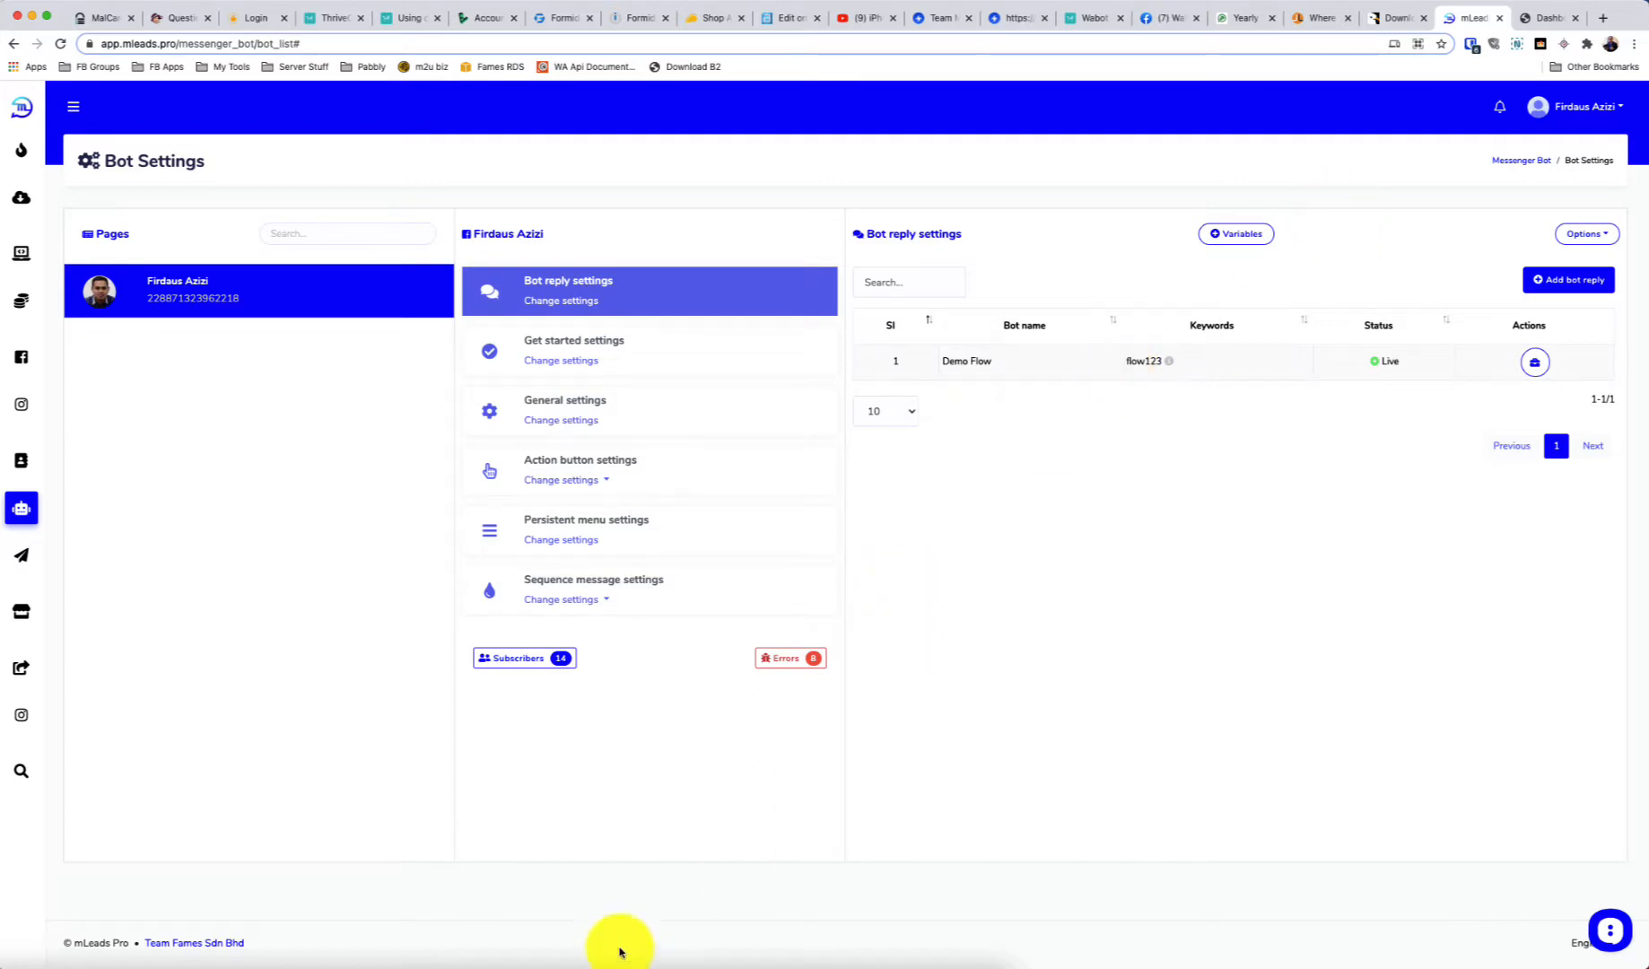
Check the keyword in bot settings, then send 'flow123' in Messenger to start the Demo flow
{"action": "left_click", "coordinate": [1171, 3]}
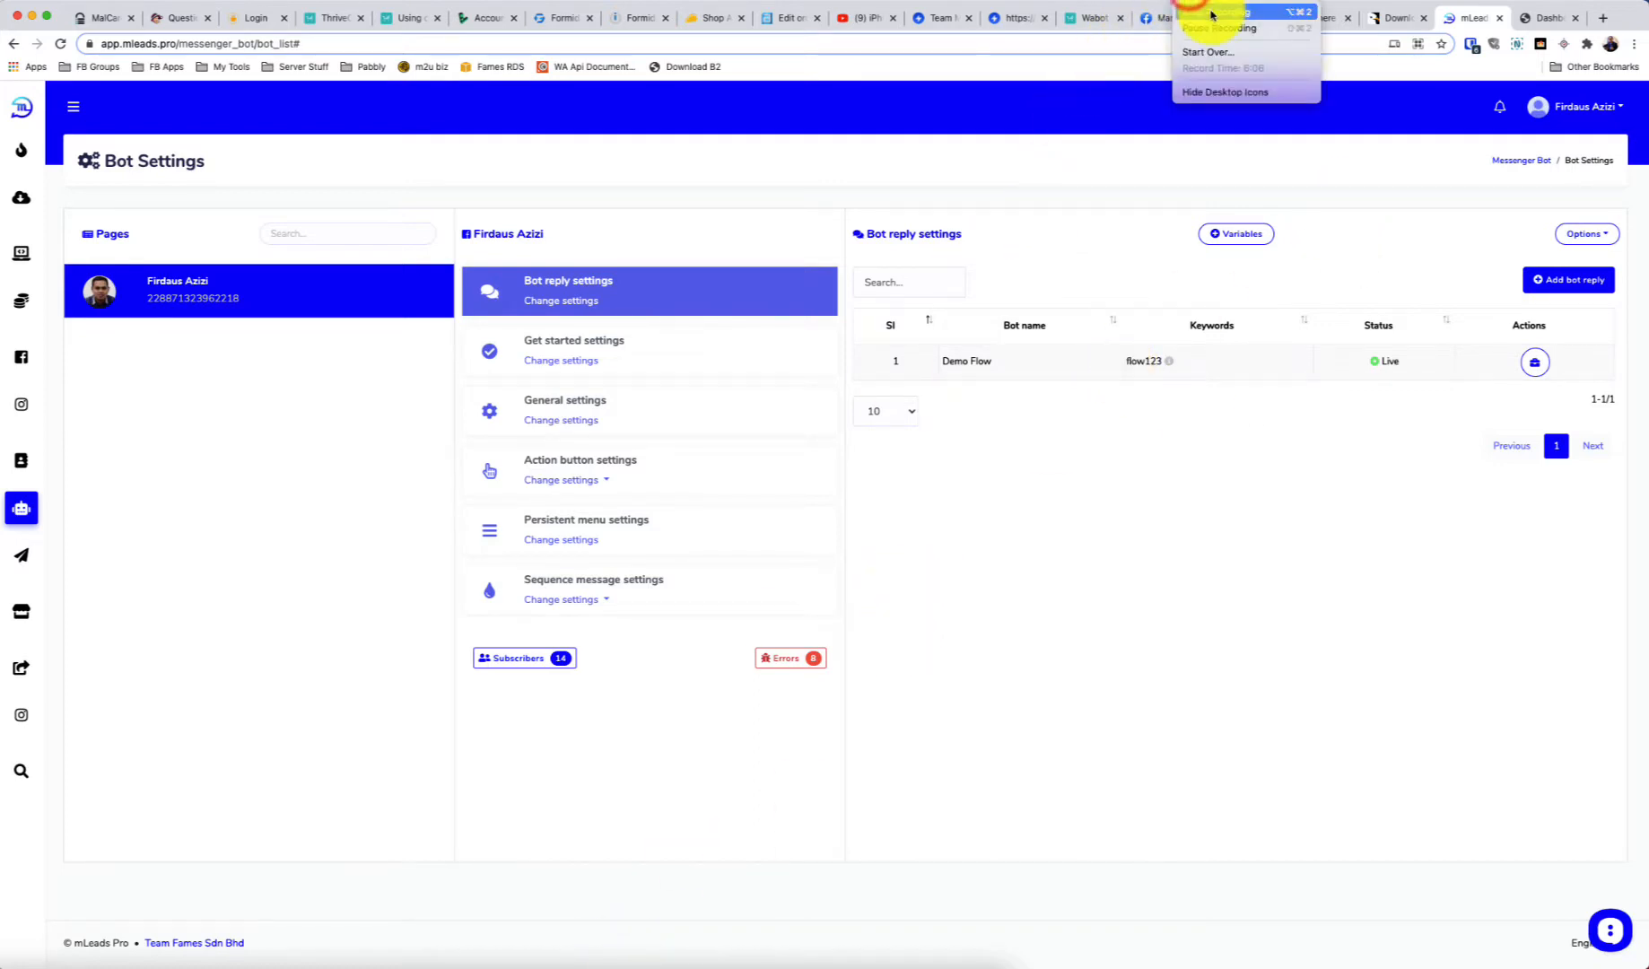
{"action": "left_click", "coordinate": [1211, 13]}
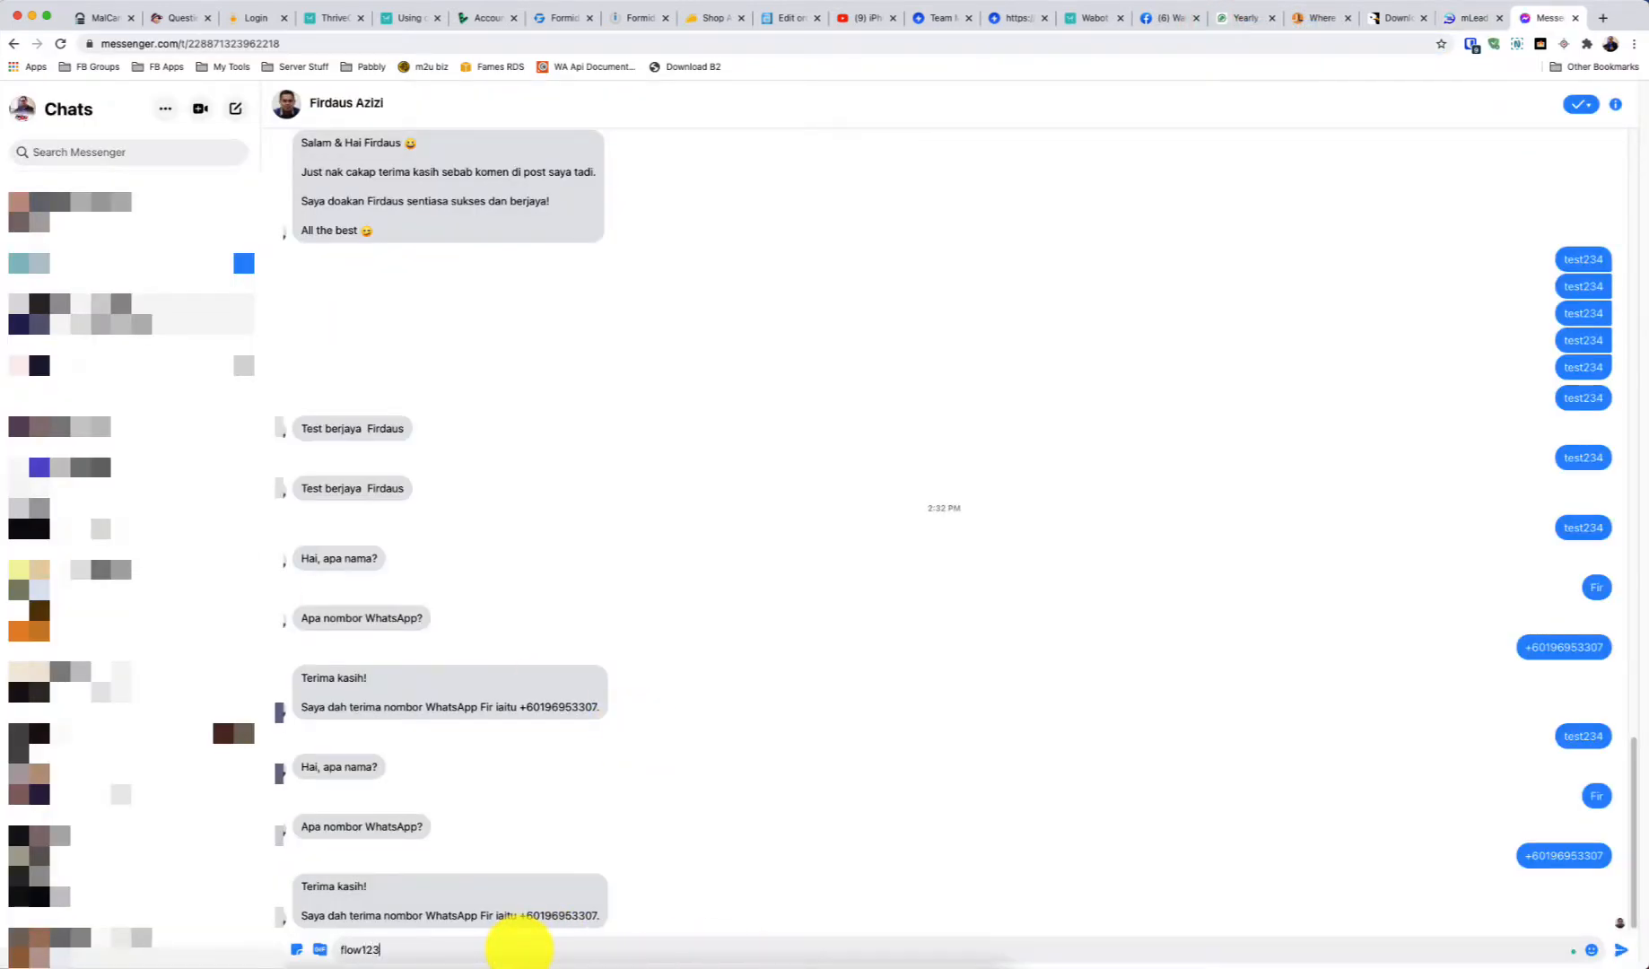
{"action": "left_click", "coordinate": [1458, 18]}
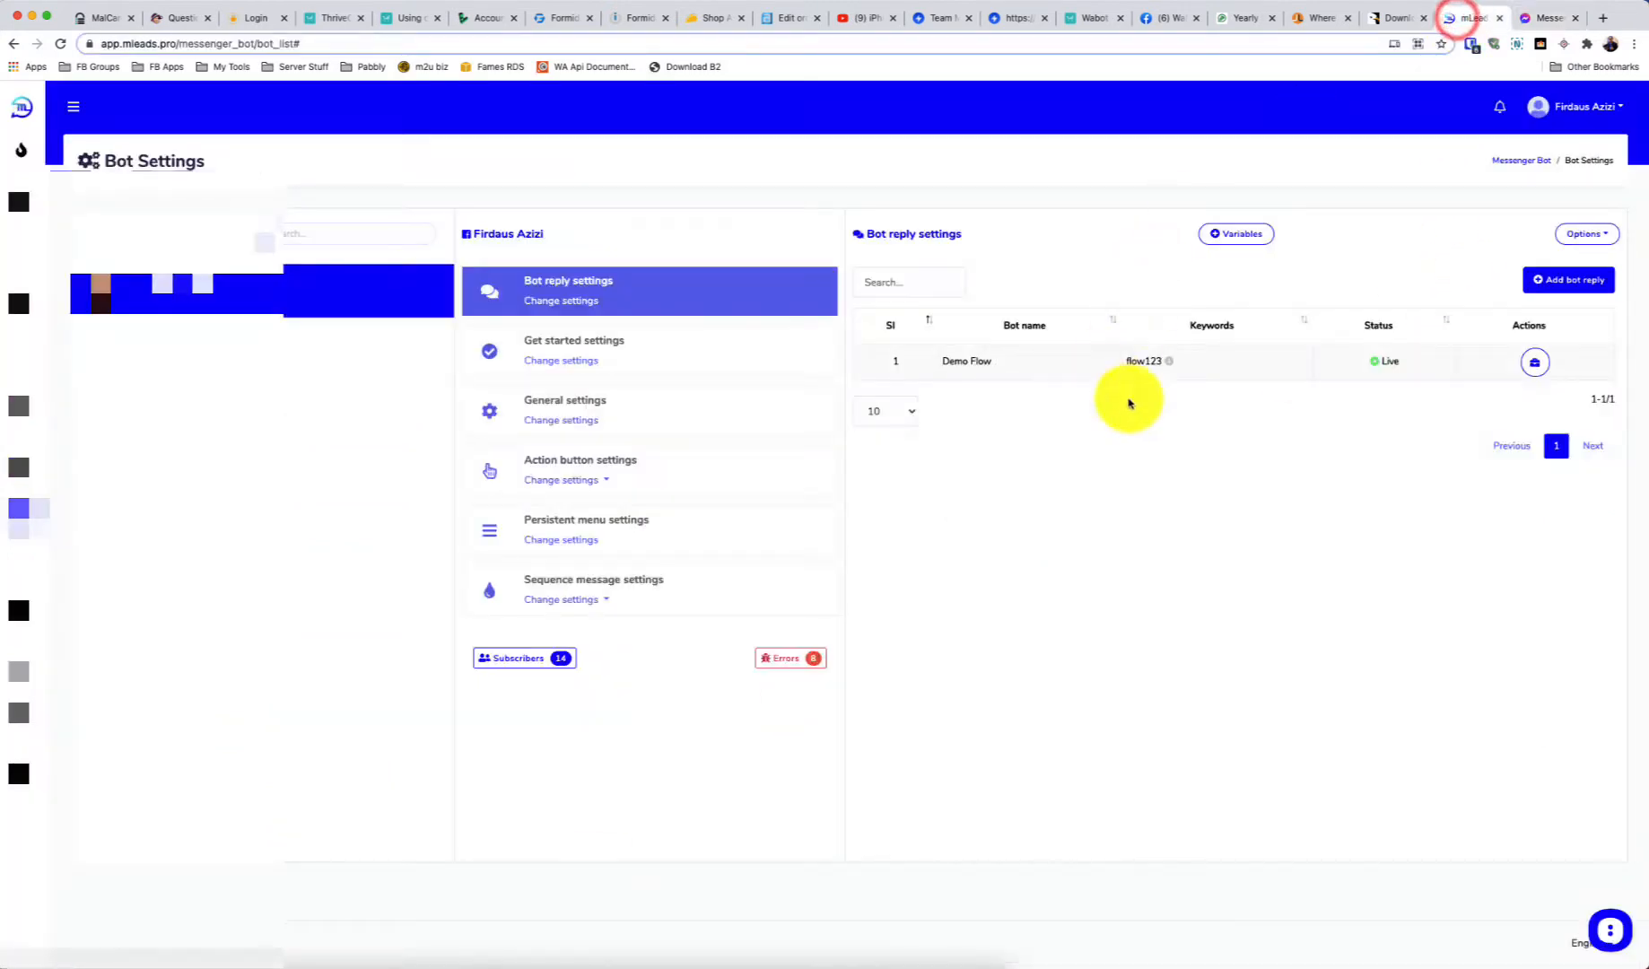
{"action": "left_click", "coordinate": [1536, 18]}
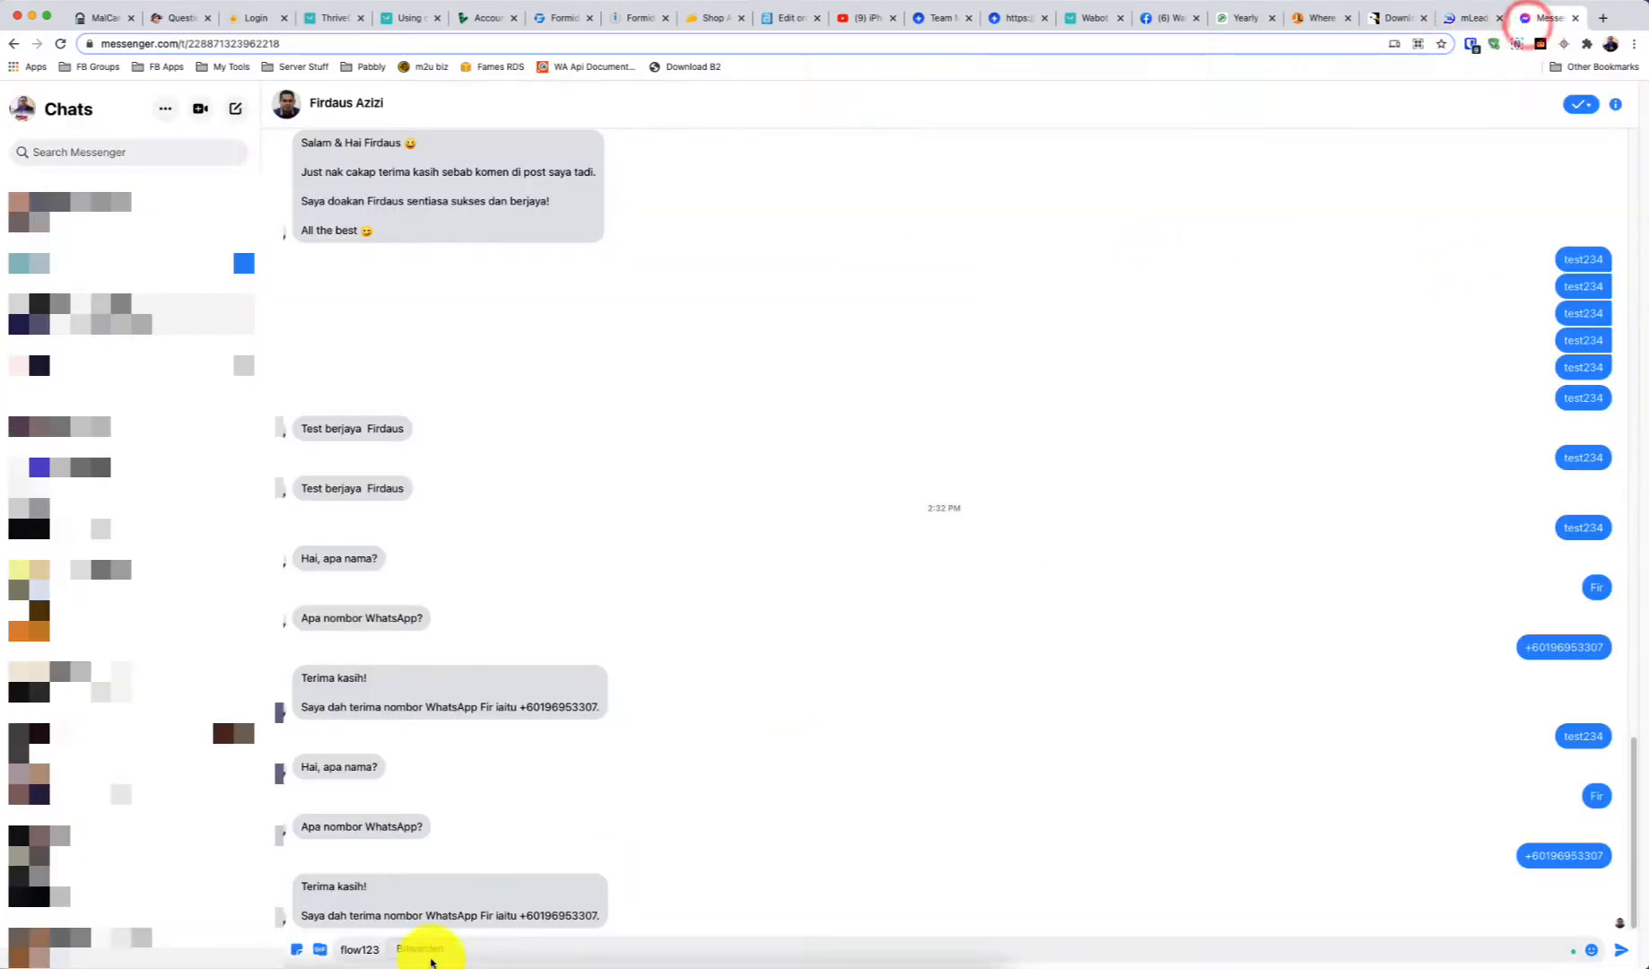
{"action": "key", "text": "Return"}
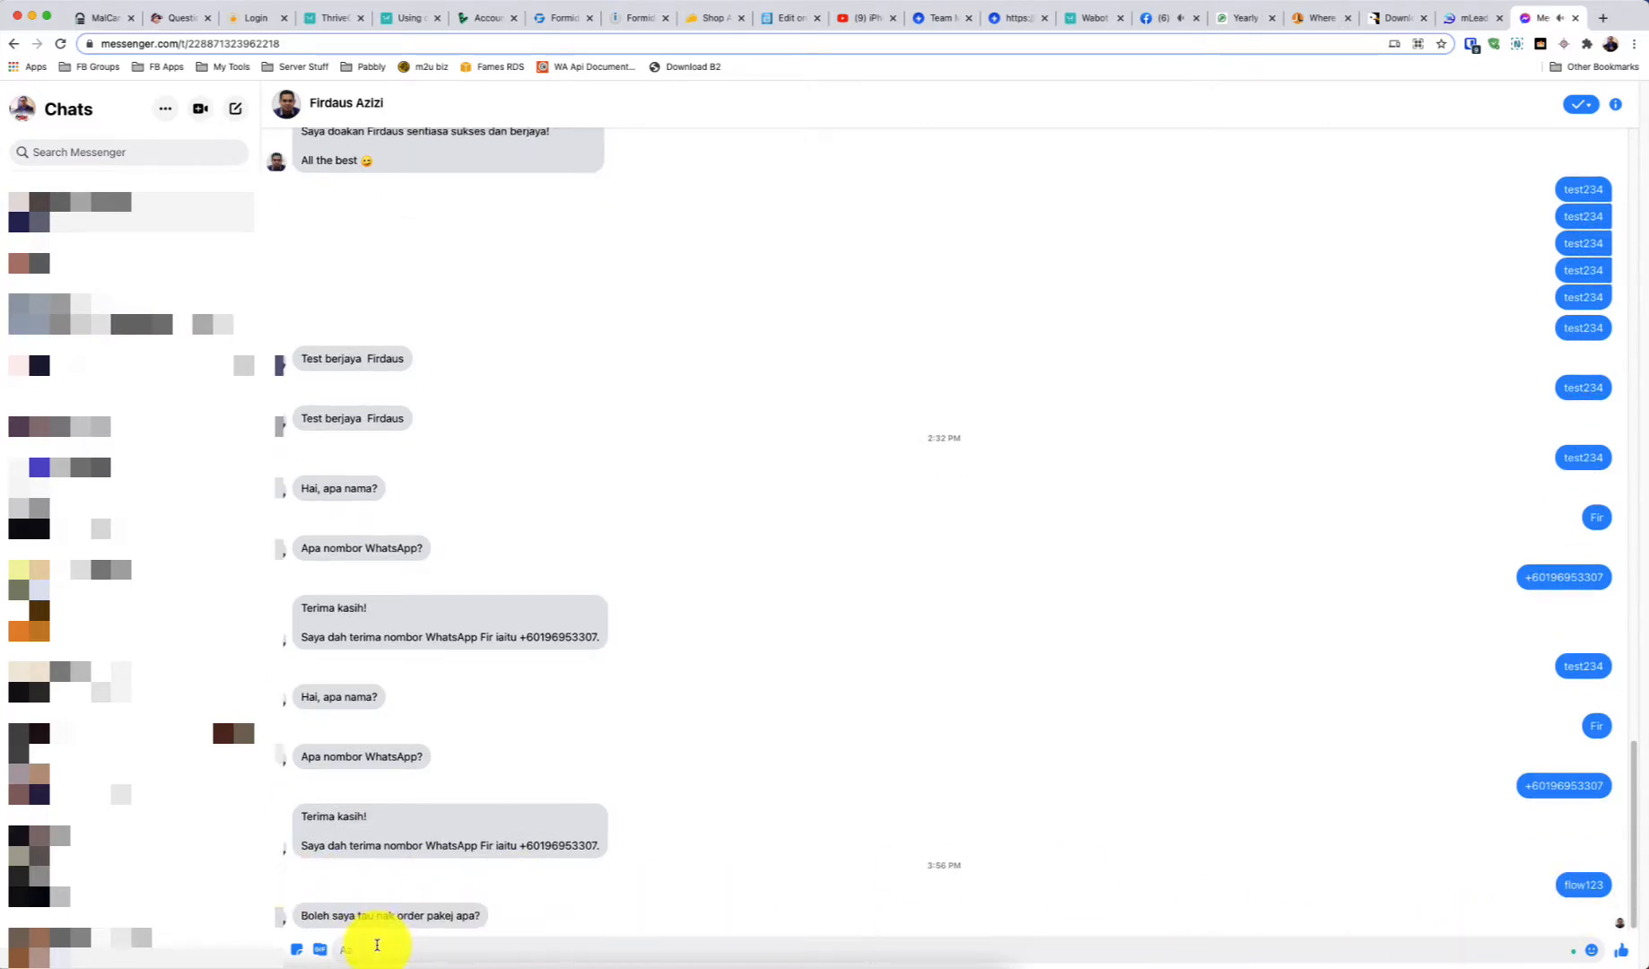
Answer 'Pakej A' and the suggested WhatsApp number, then review the bot's reply echoing the number
{"action": "type", "text": "Pakej A"}
{"action": "key", "text": "Return"}
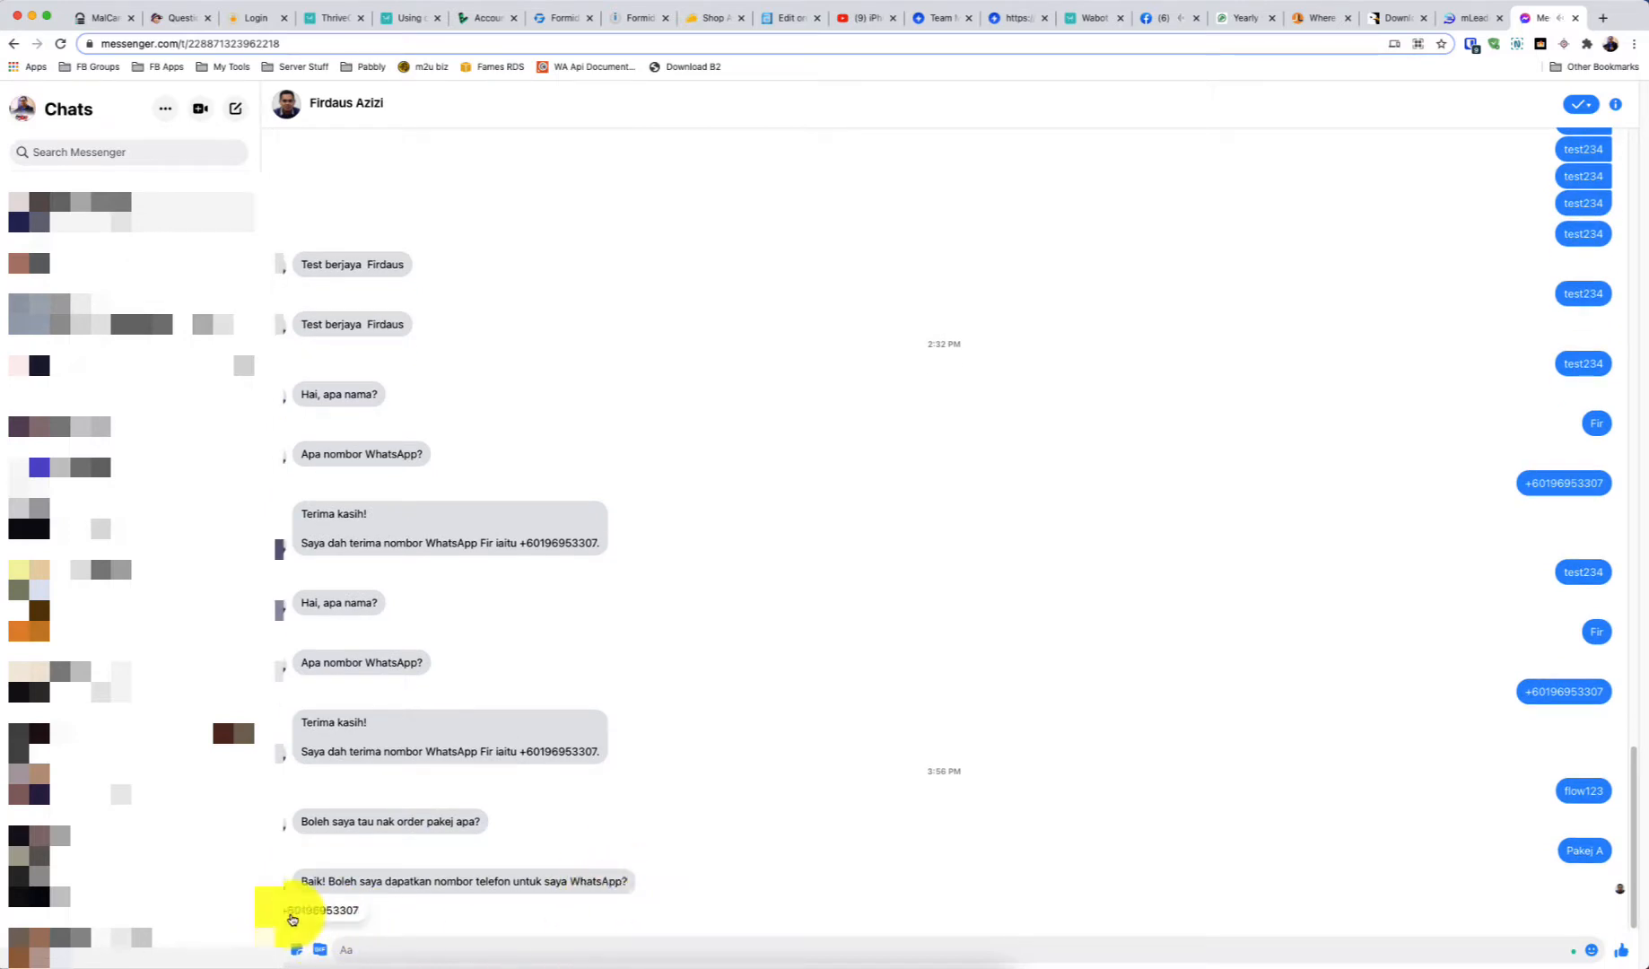
{"action": "left_click", "coordinate": [292, 917]}
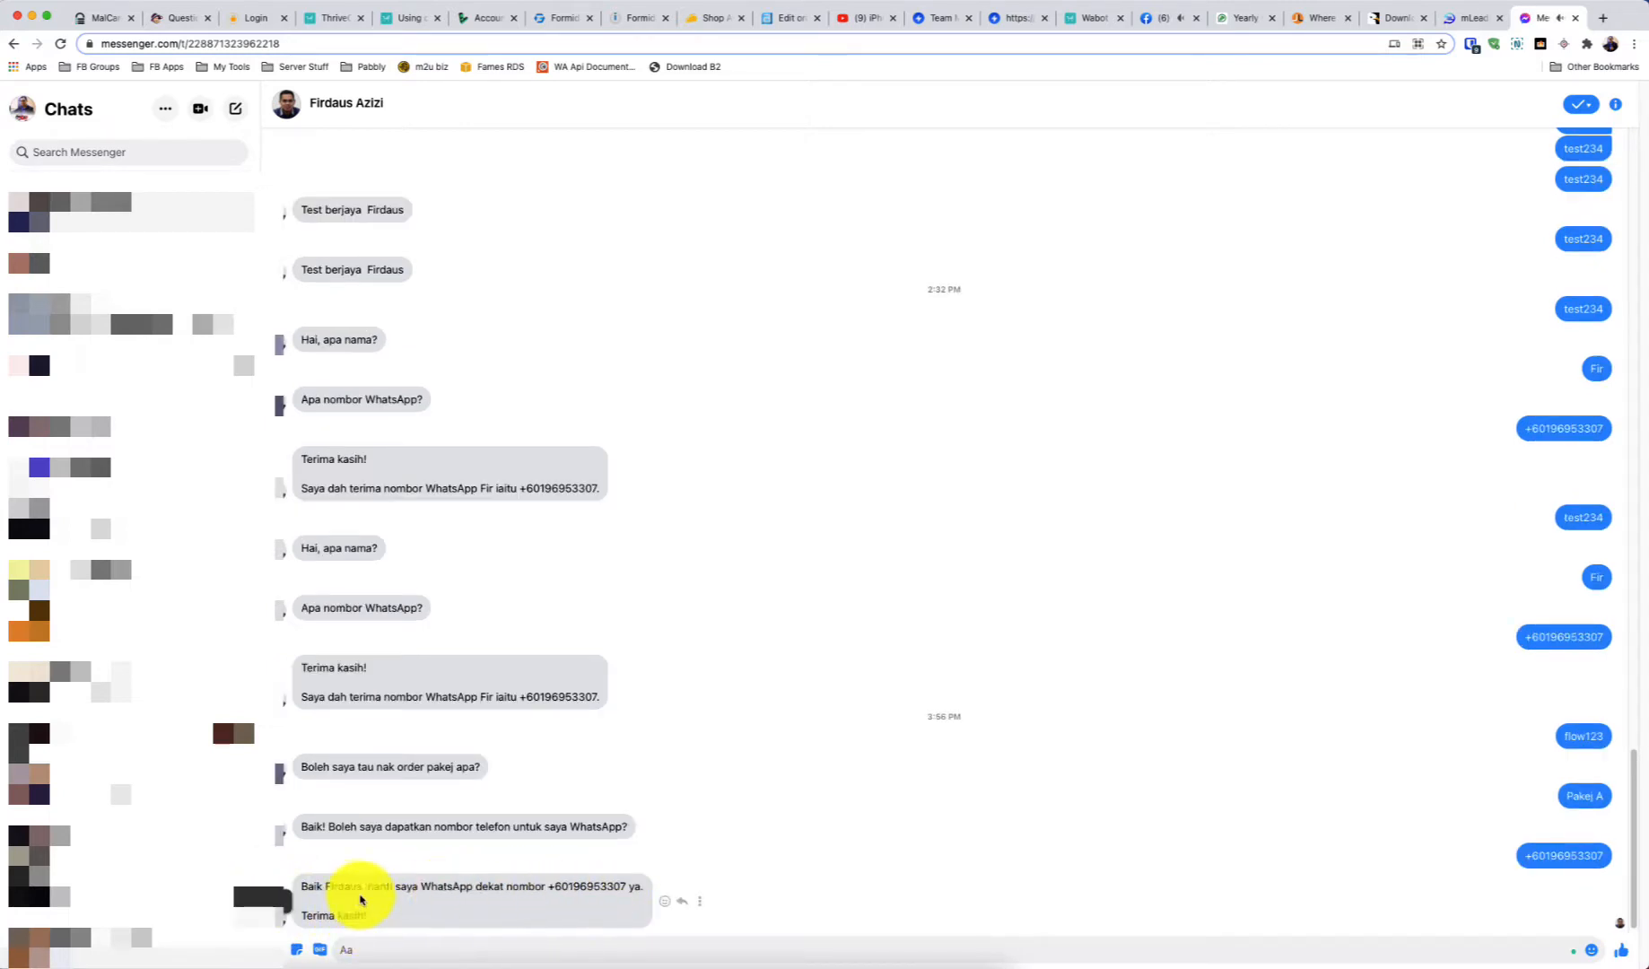
{"action": "left_click_drag", "start_coordinate": [547, 888], "coordinate": [626, 886]}
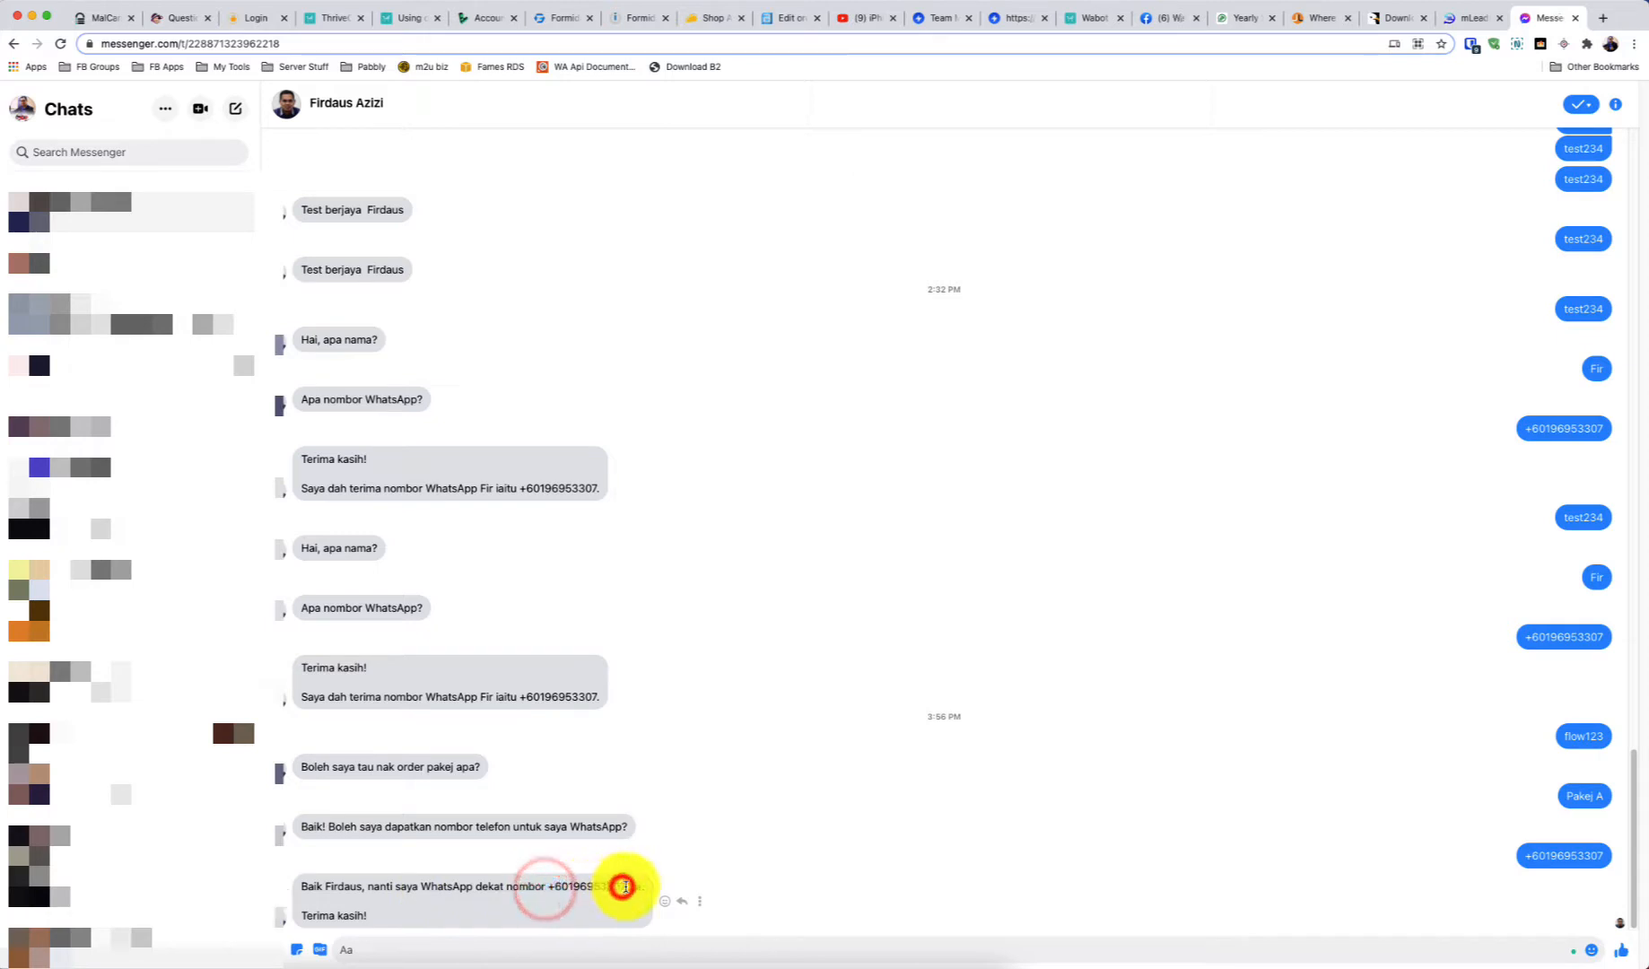
{"action": "left_click_drag", "start_coordinate": [305, 886], "coordinate": [368, 919]}
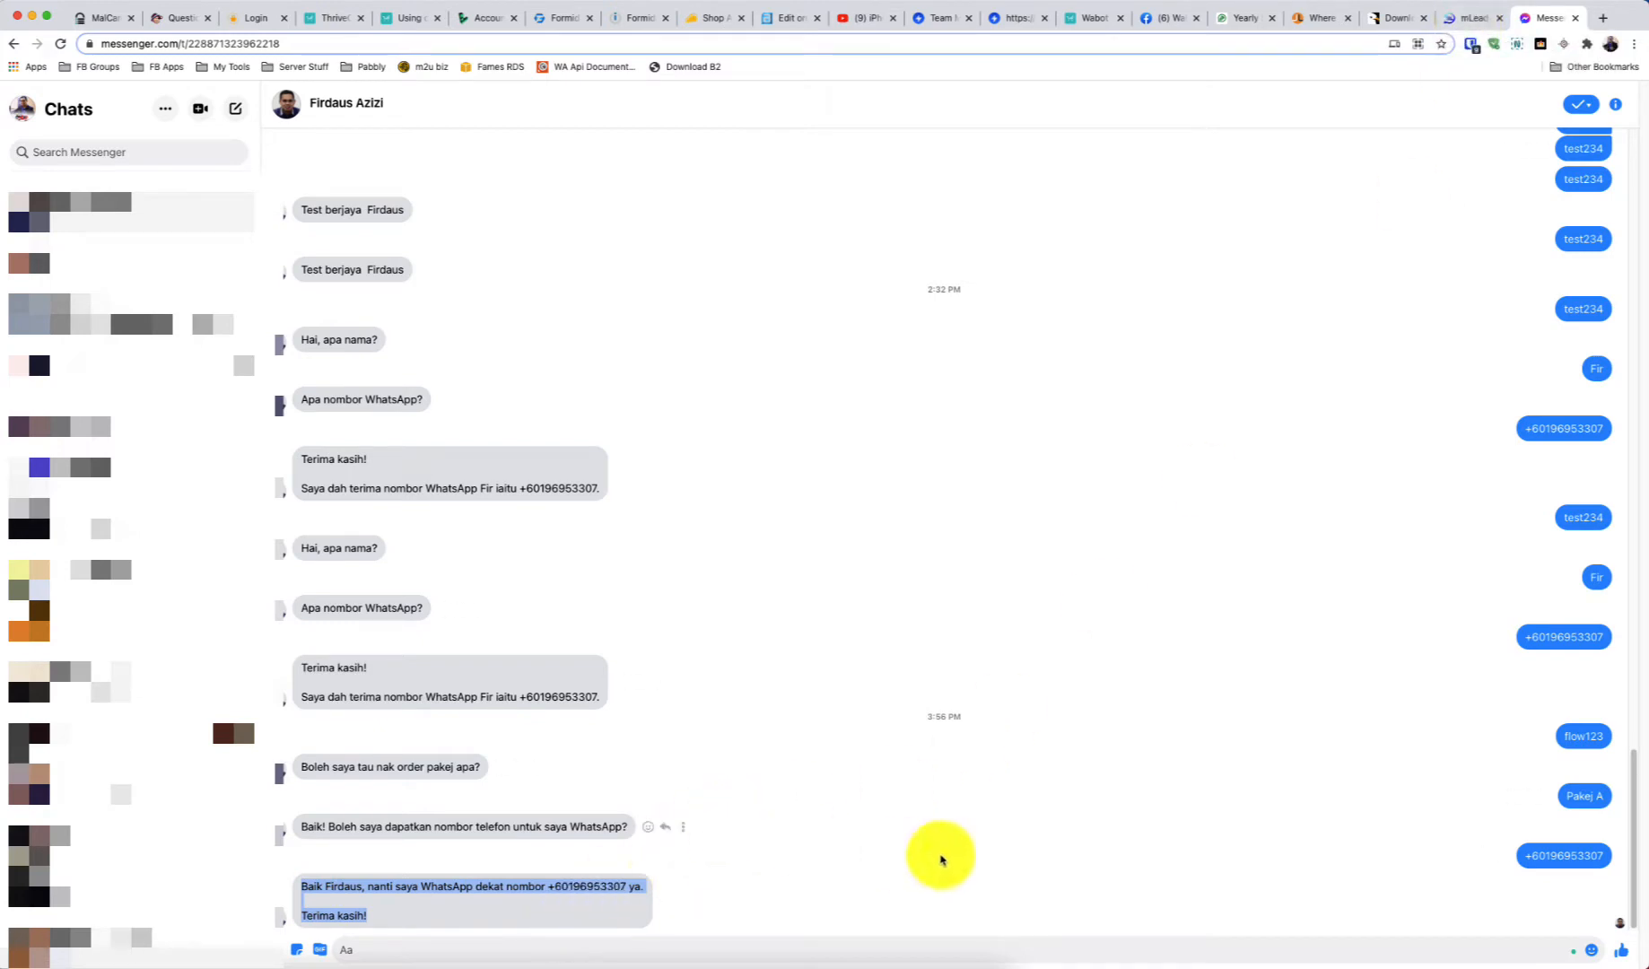
{"action": "left_click", "coordinate": [452, 952]}
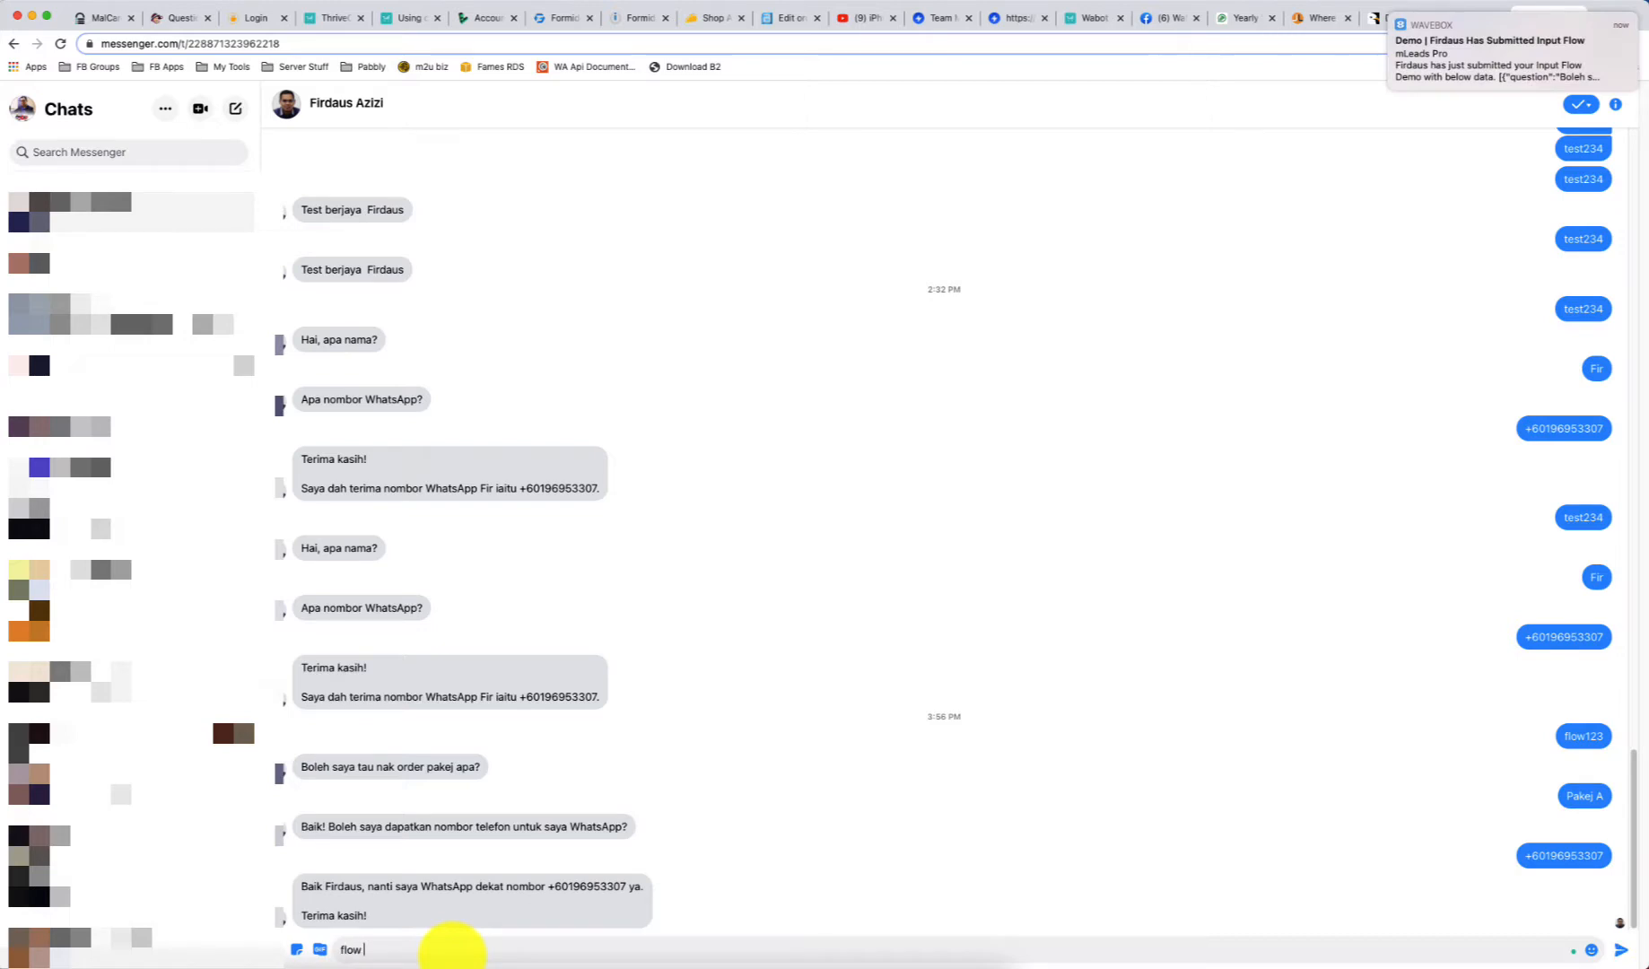
Rerun the flow with flow123, Pakej A and a WhatsApp number without country code, then return to mleads.pro
{"action": "key", "text": "Return"}
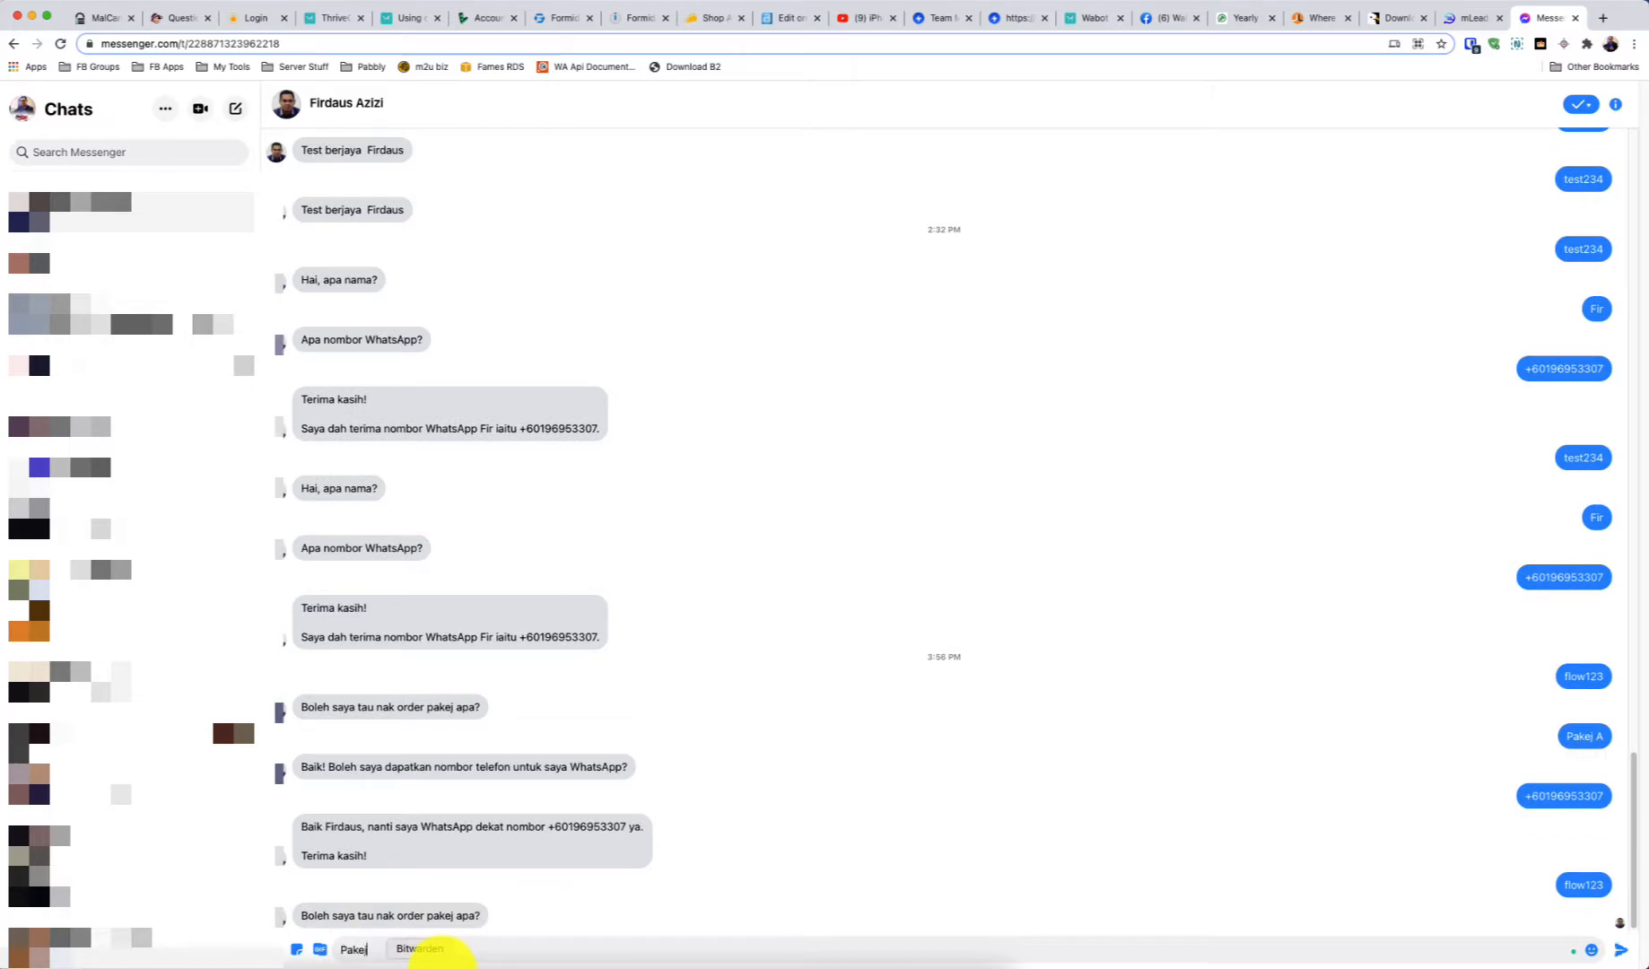
{"action": "key", "text": "Return"}
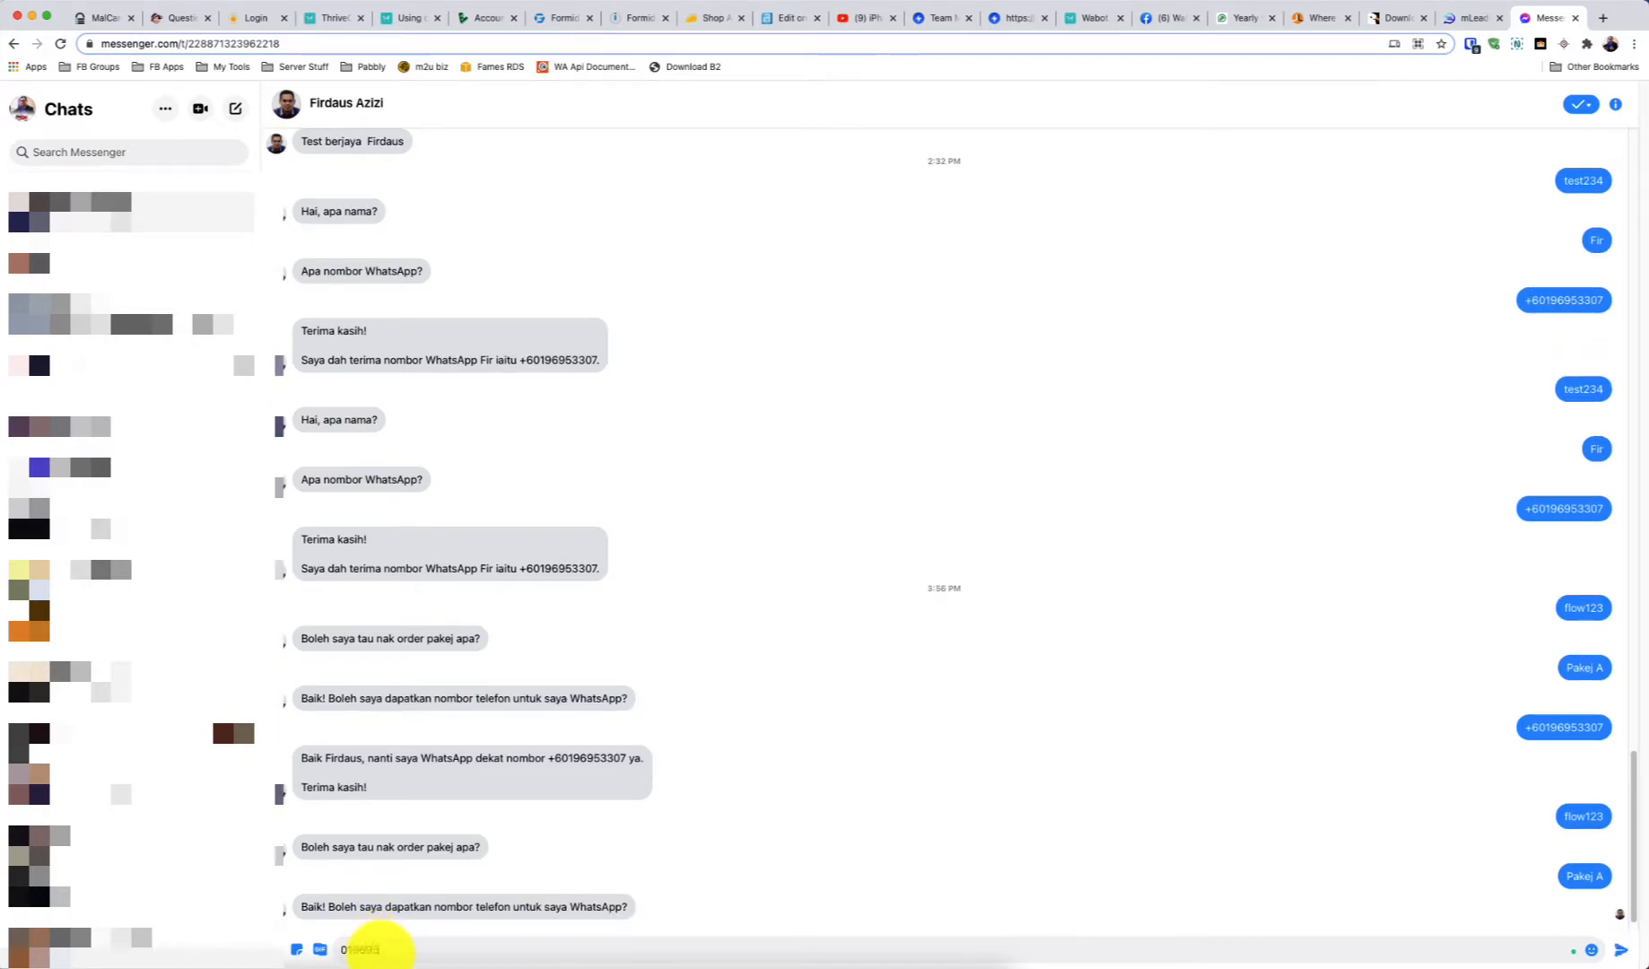
{"action": "key", "text": "Return"}
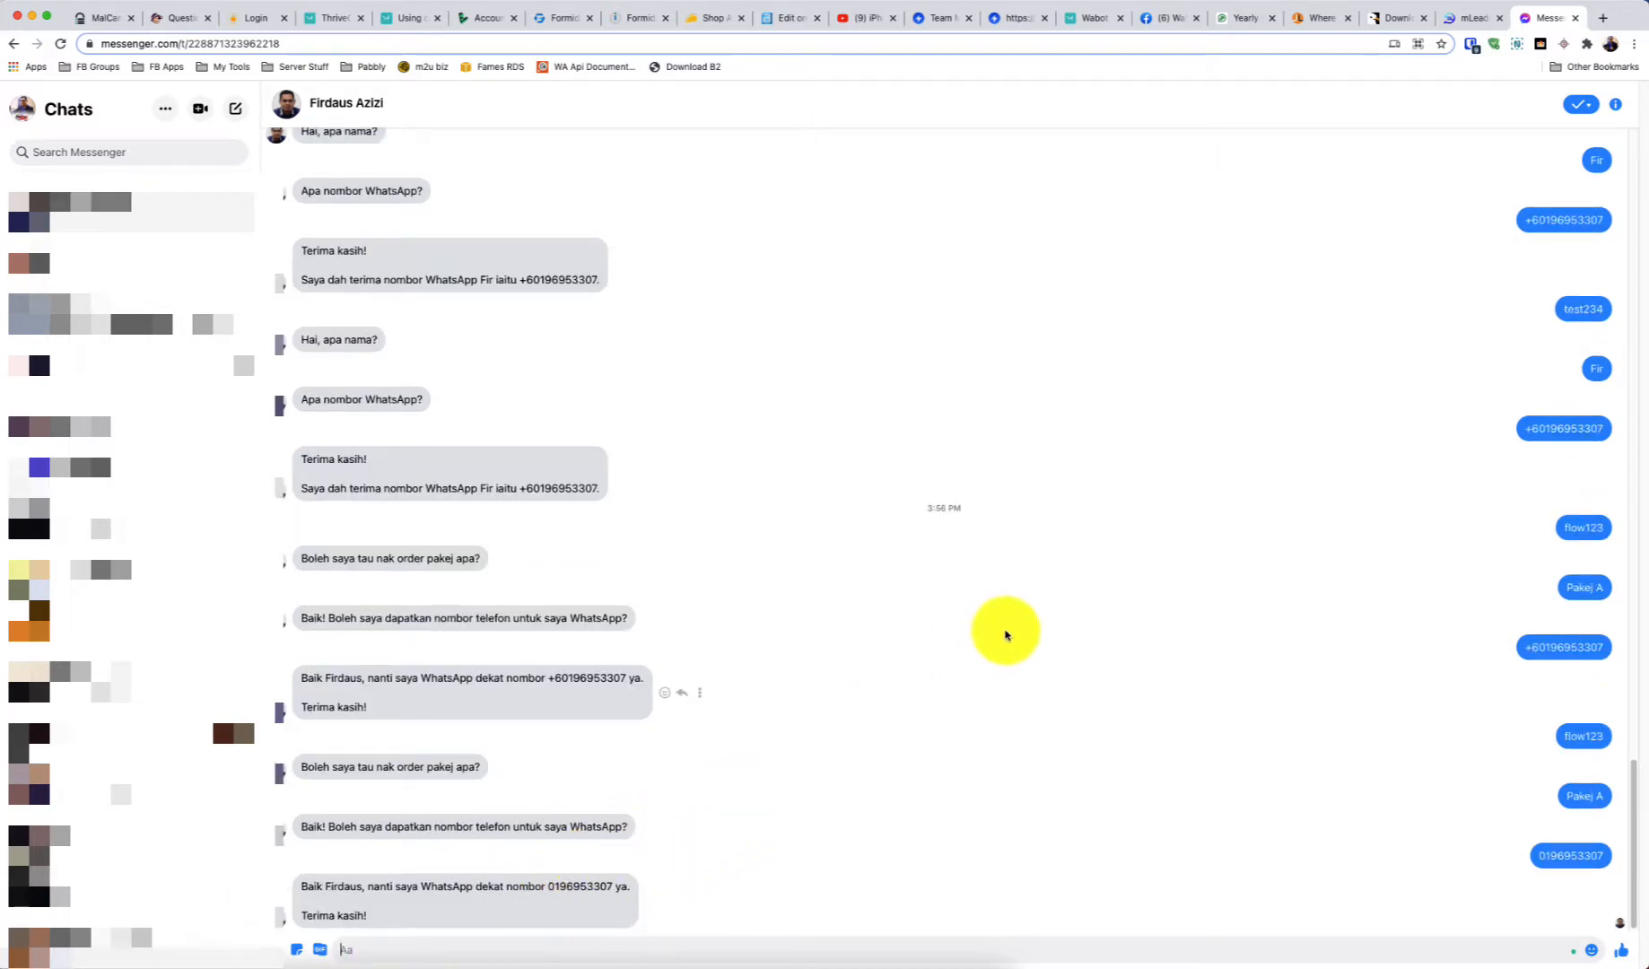
{"action": "left_click", "coordinate": [1469, 18]}
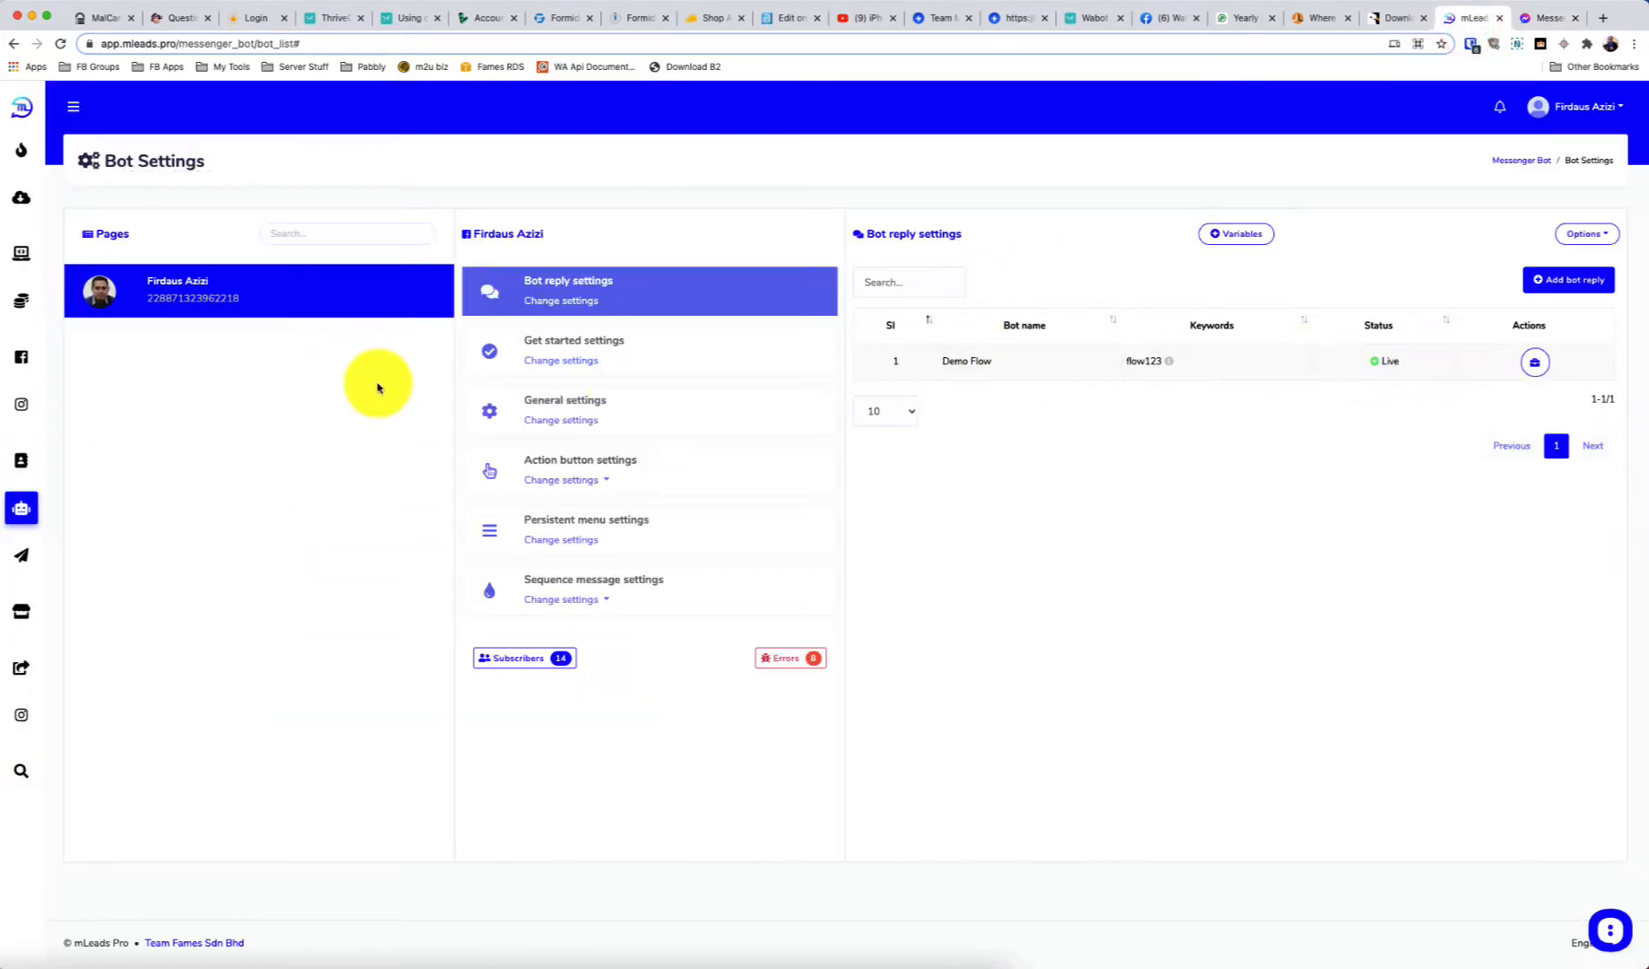
Look over the dashboard's User input flow & custom fields options and the custom fields list
{"action": "left_click", "coordinate": [24, 508]}
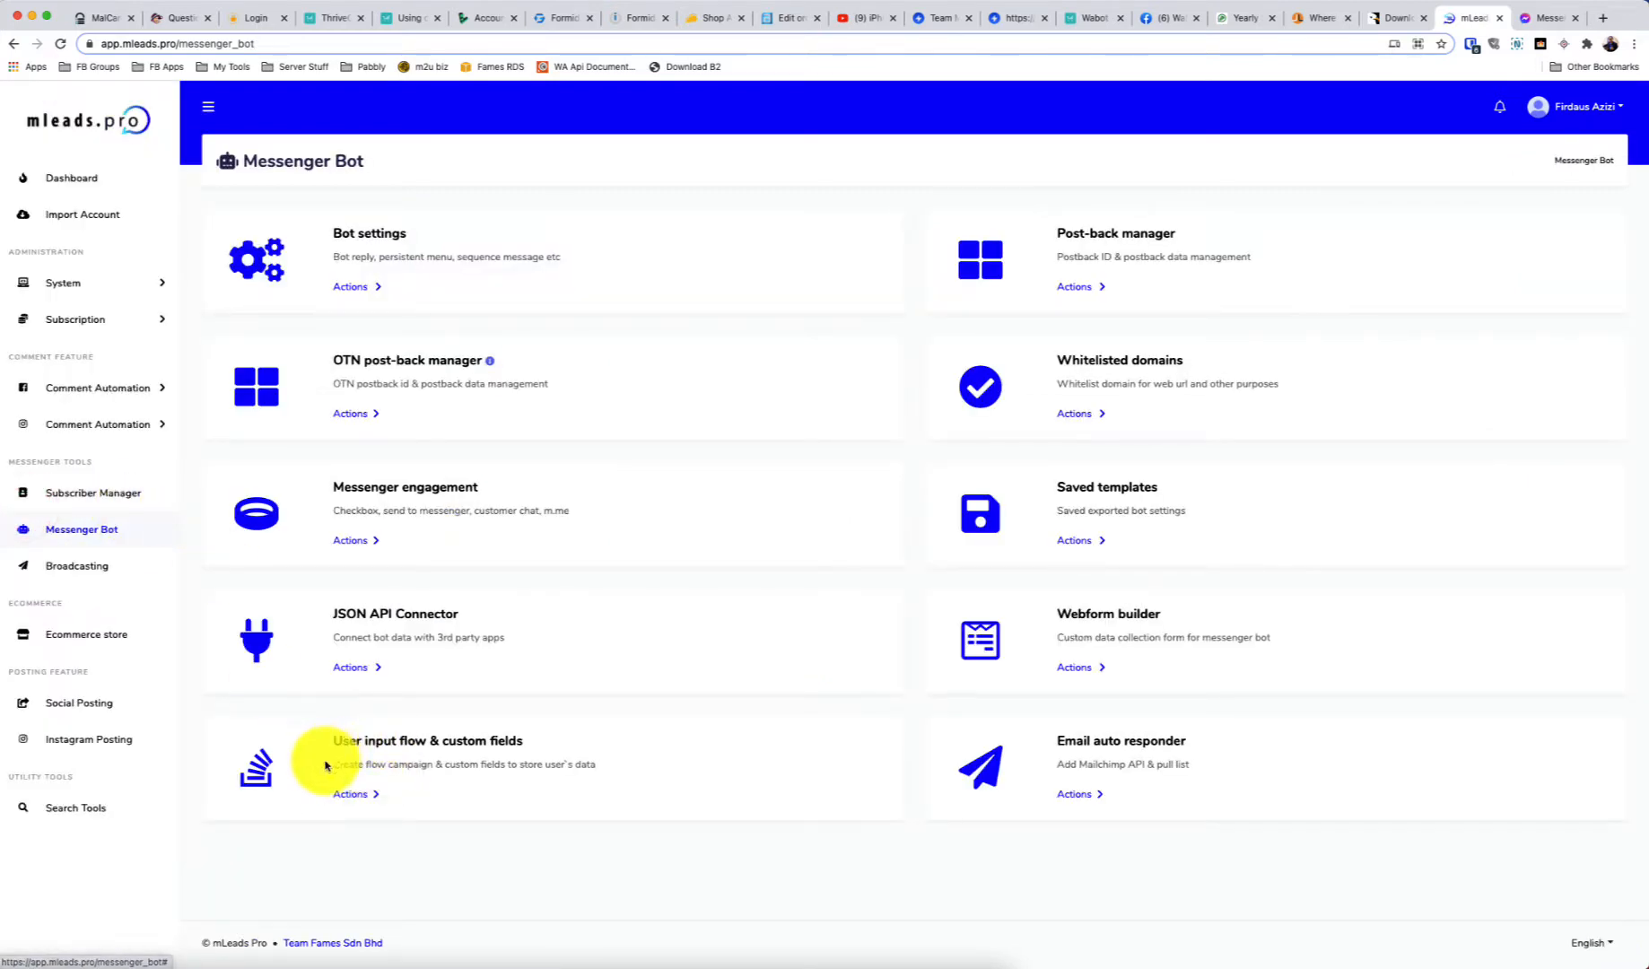
{"action": "left_click_drag", "start_coordinate": [331, 740], "coordinate": [539, 740]}
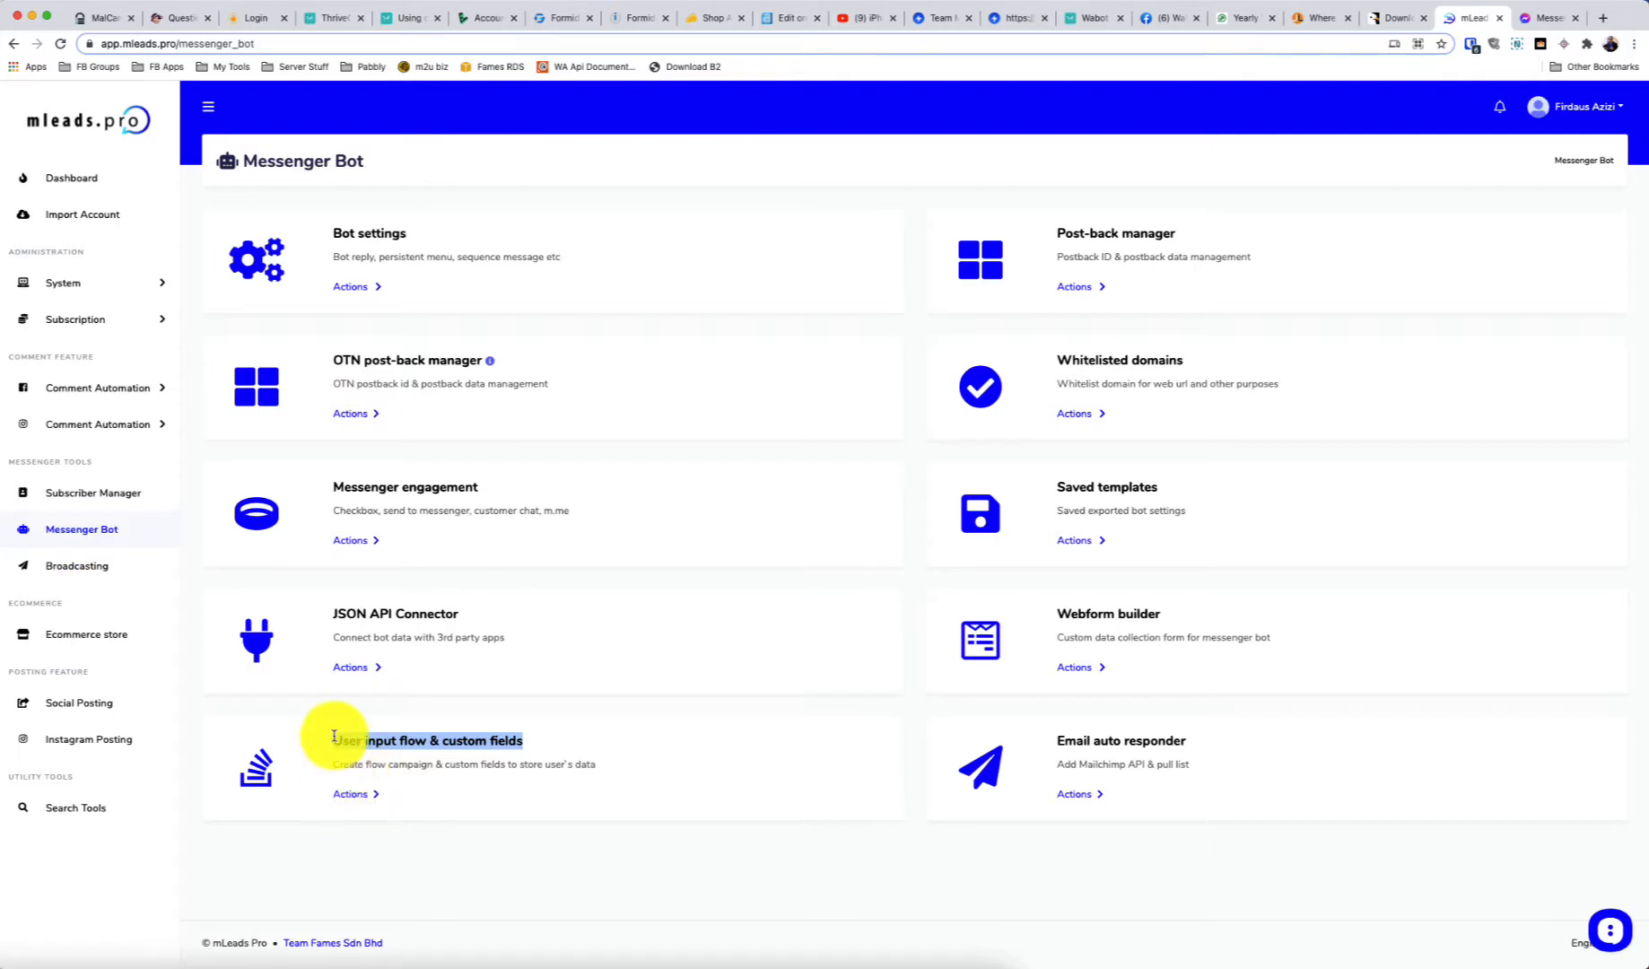
{"action": "left_click", "coordinate": [358, 797]}
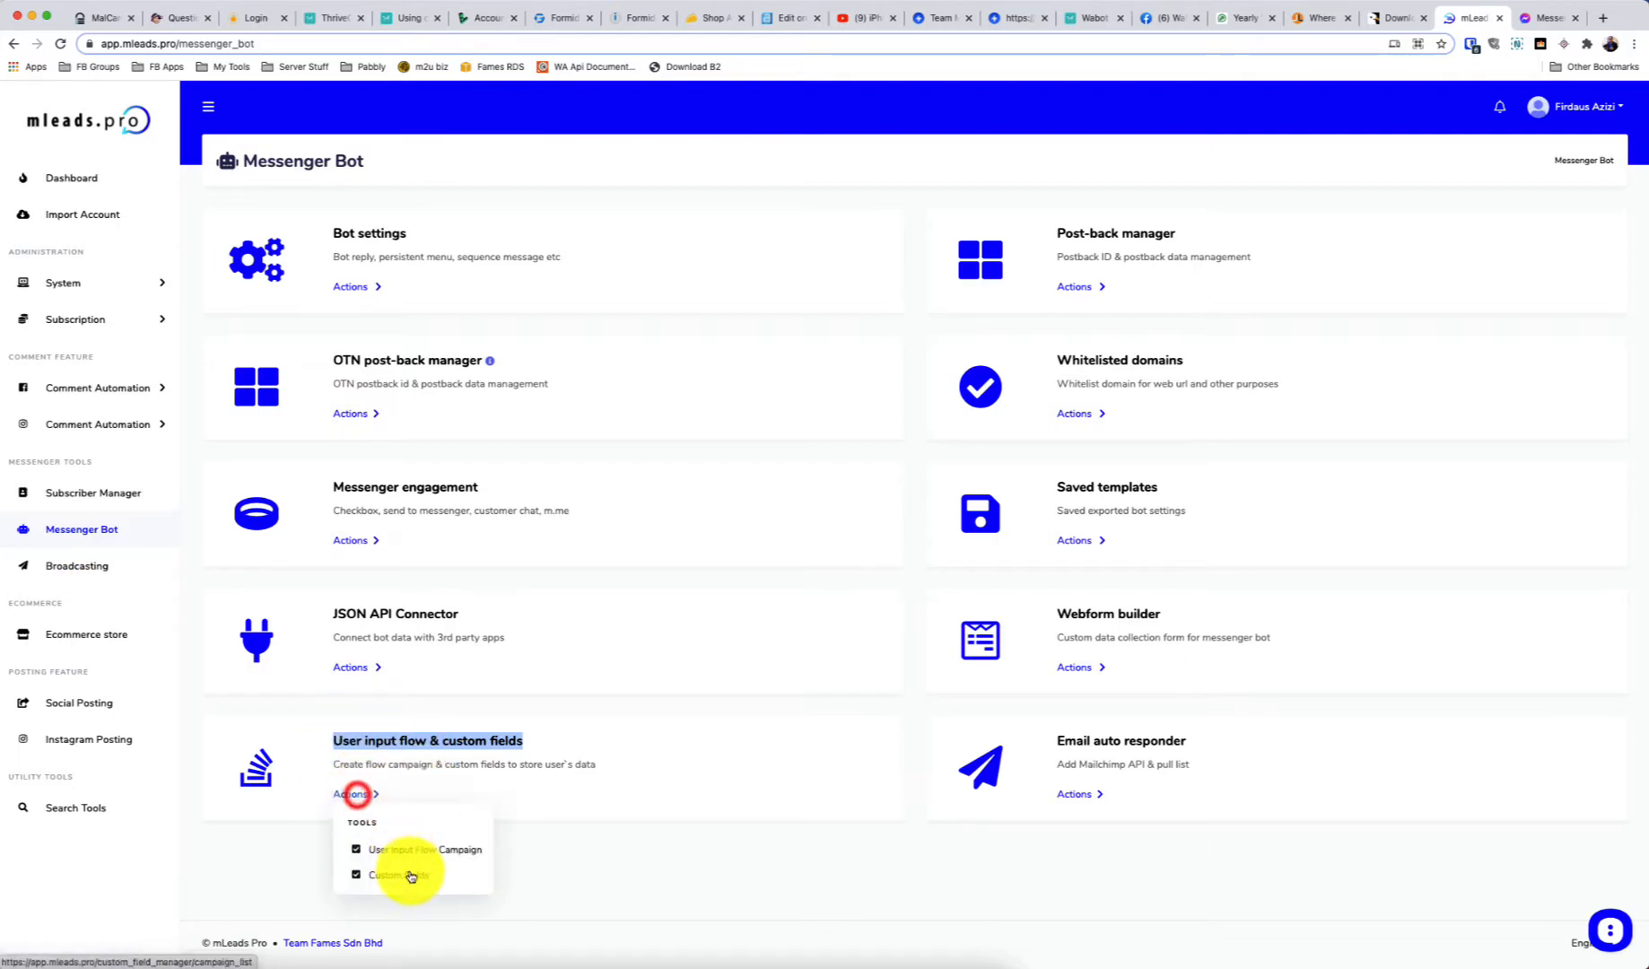
{"action": "left_click", "coordinate": [383, 872]}
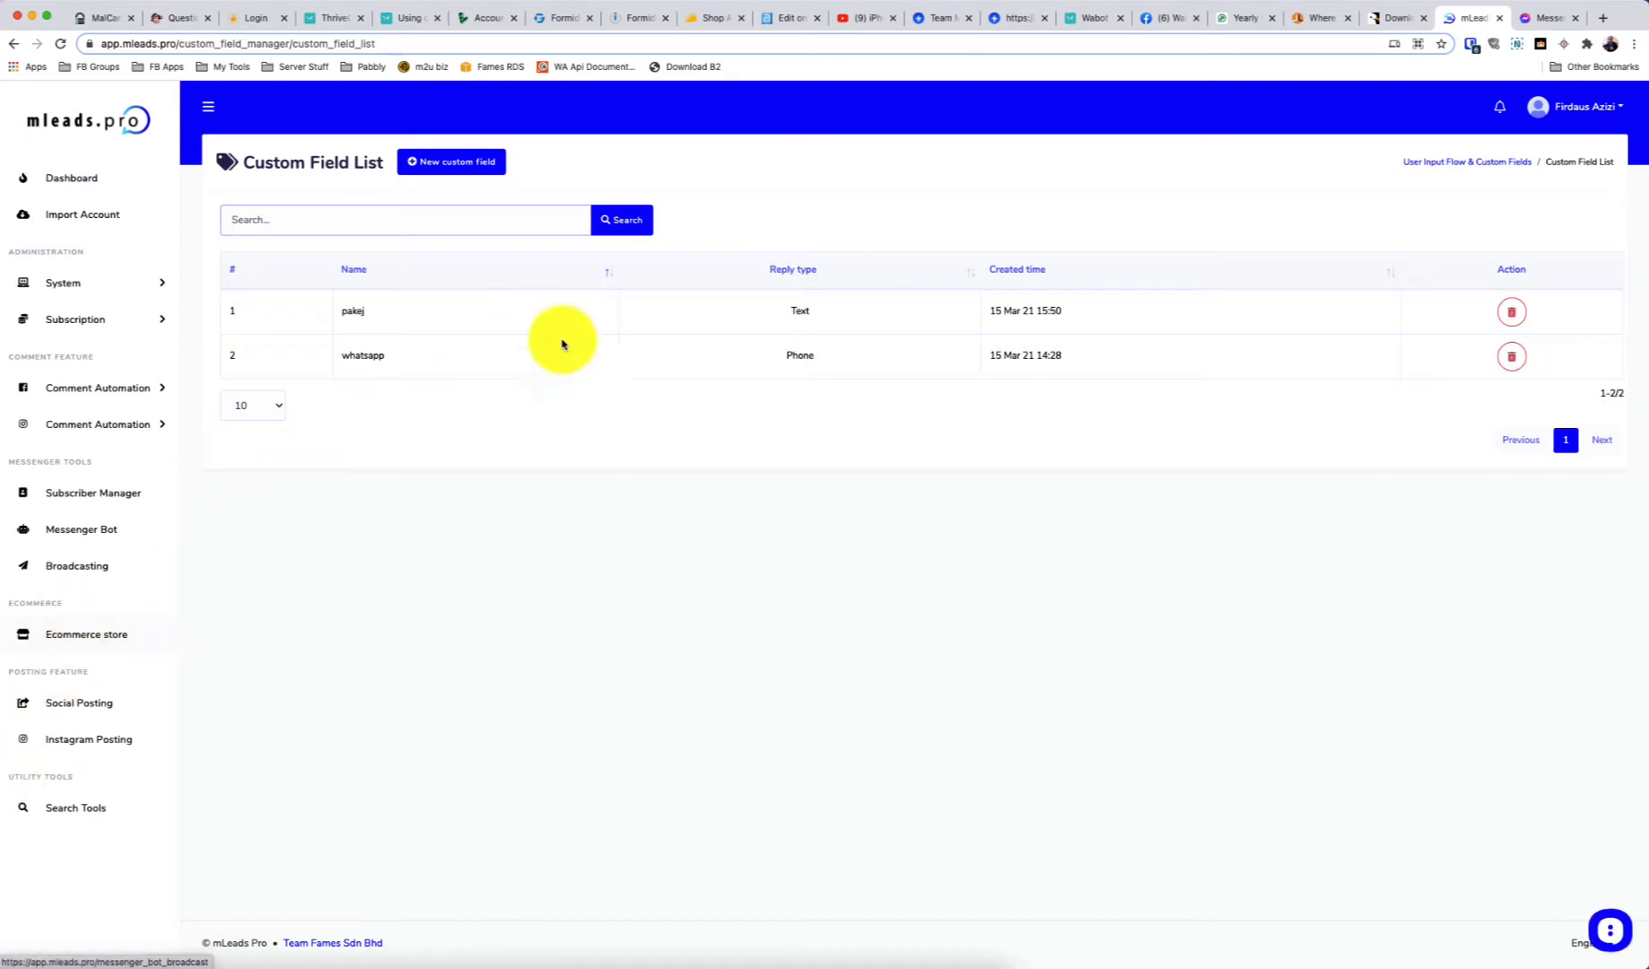
{"action": "left_click", "coordinate": [1499, 169]}
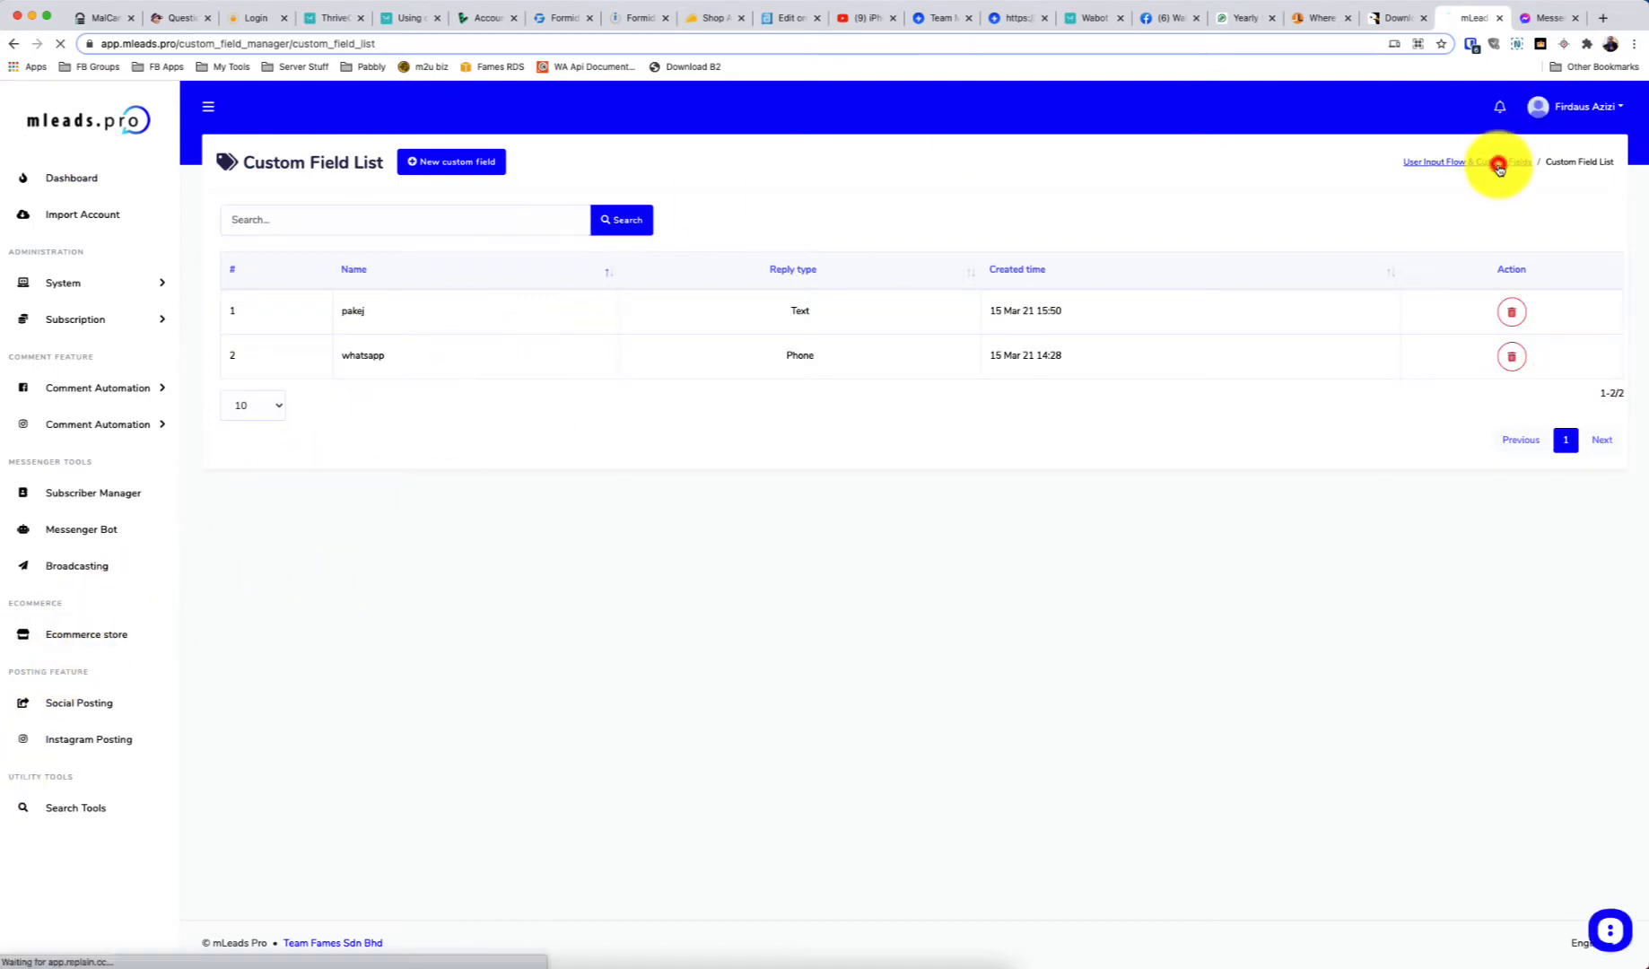
Review the Demo flow's subscriber report and submitted answers, then open Demo for editing
{"action": "left_click", "coordinate": [345, 801]}
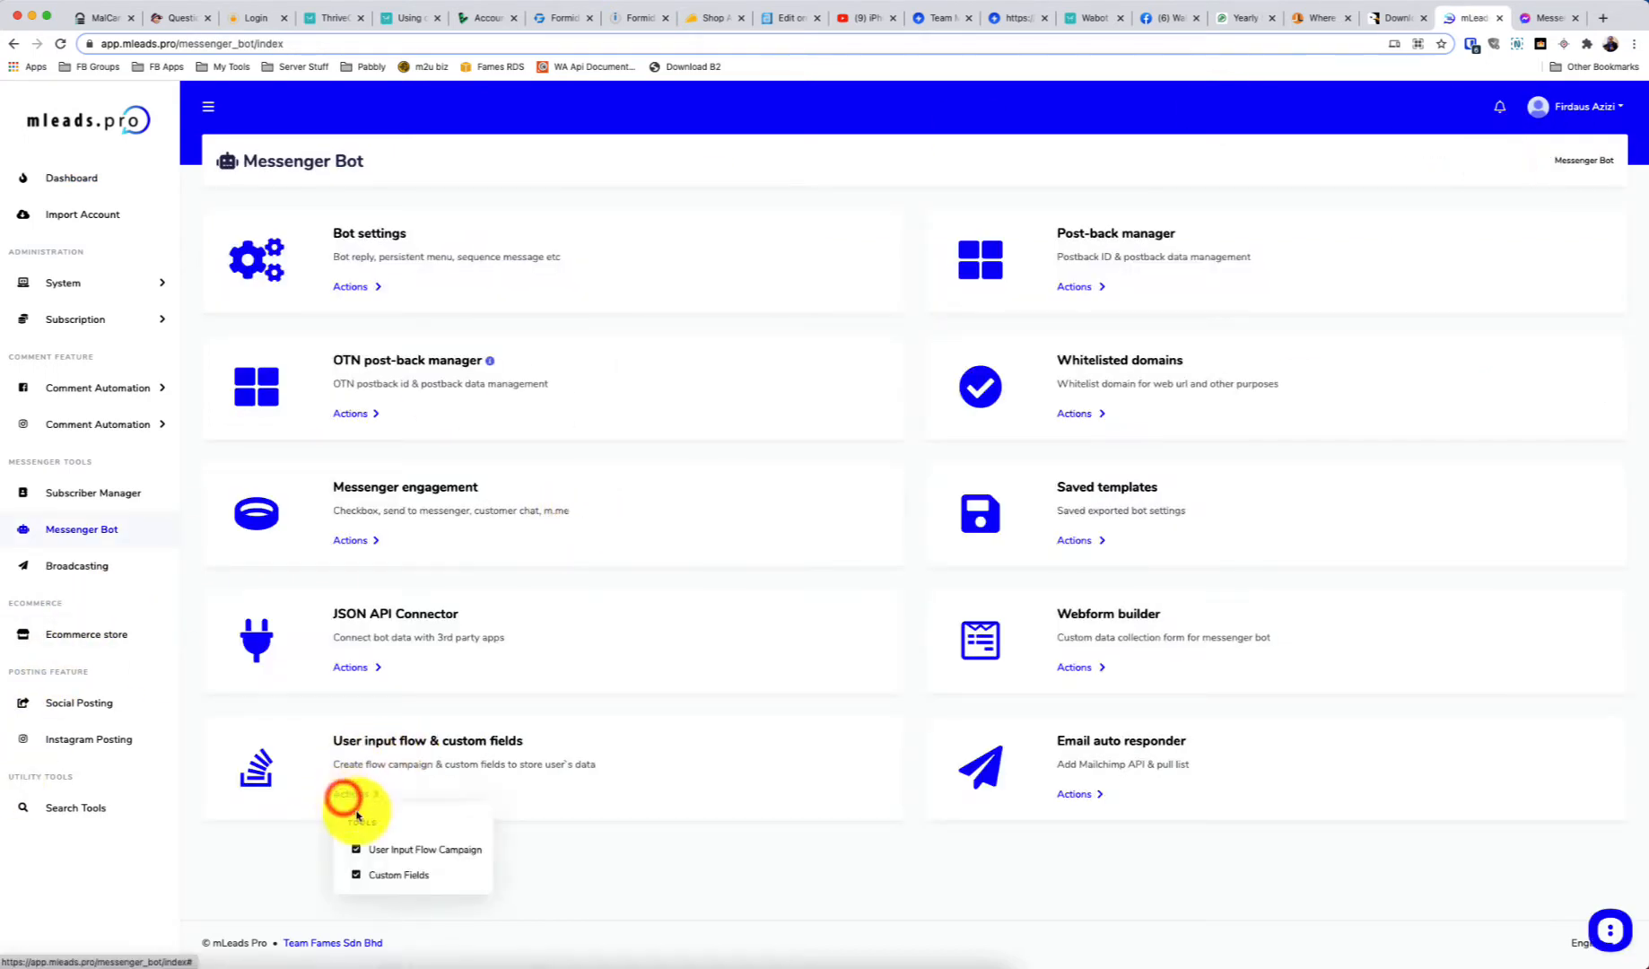
{"action": "left_click", "coordinate": [391, 847]}
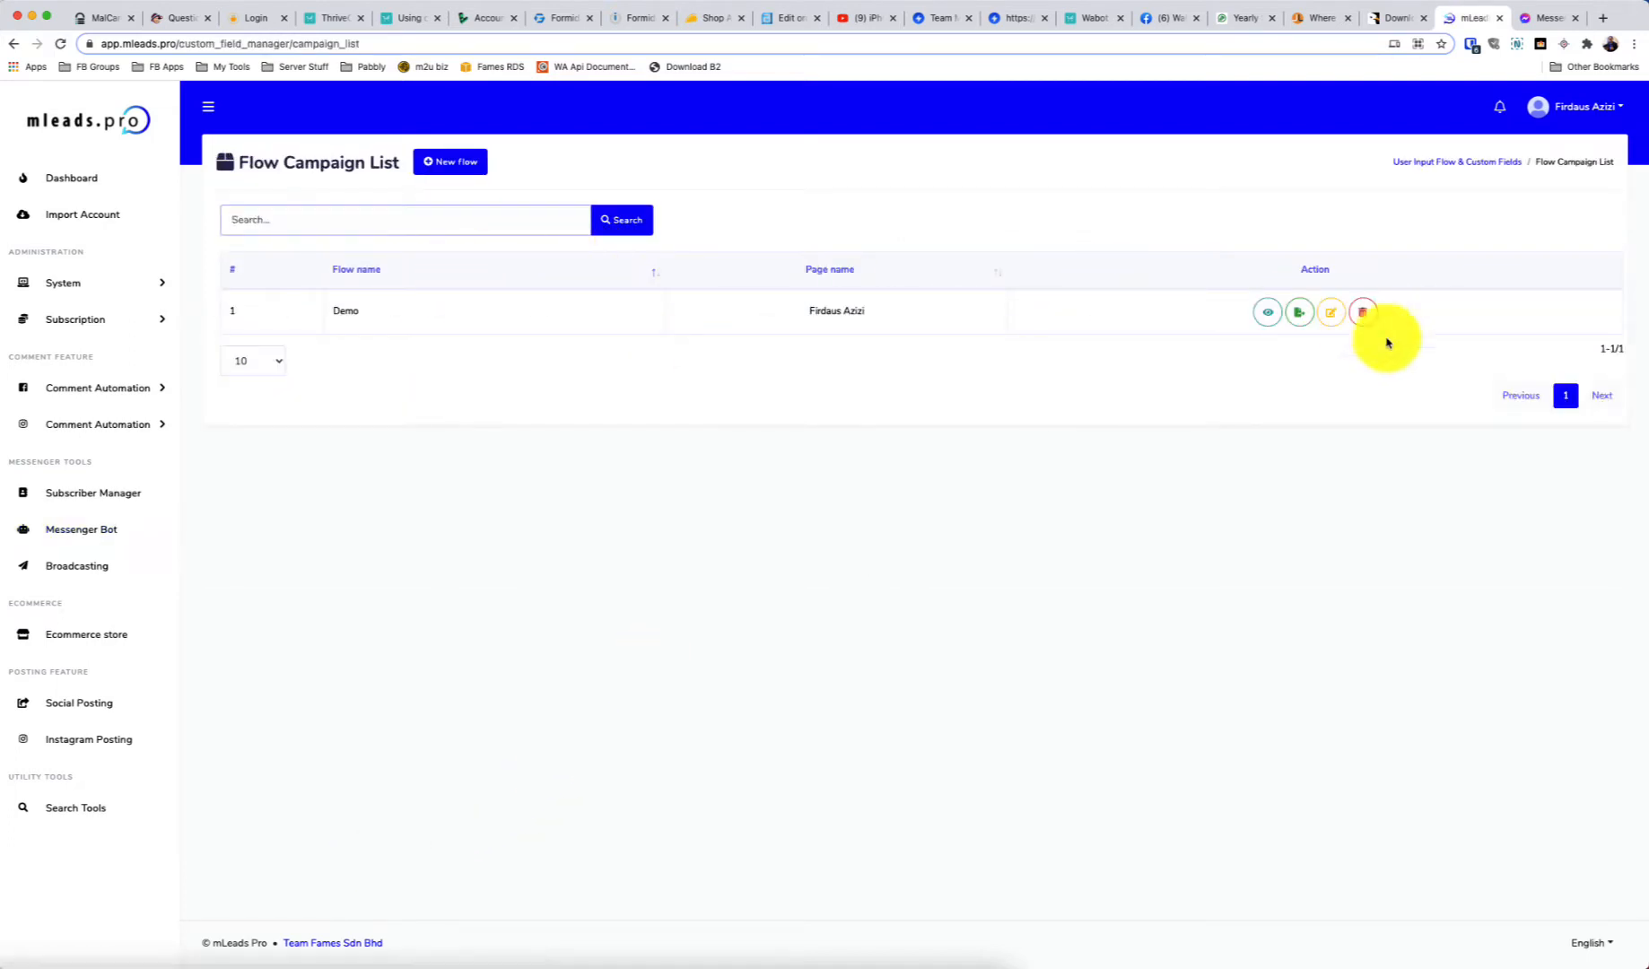
{"action": "left_click", "coordinate": [1270, 311]}
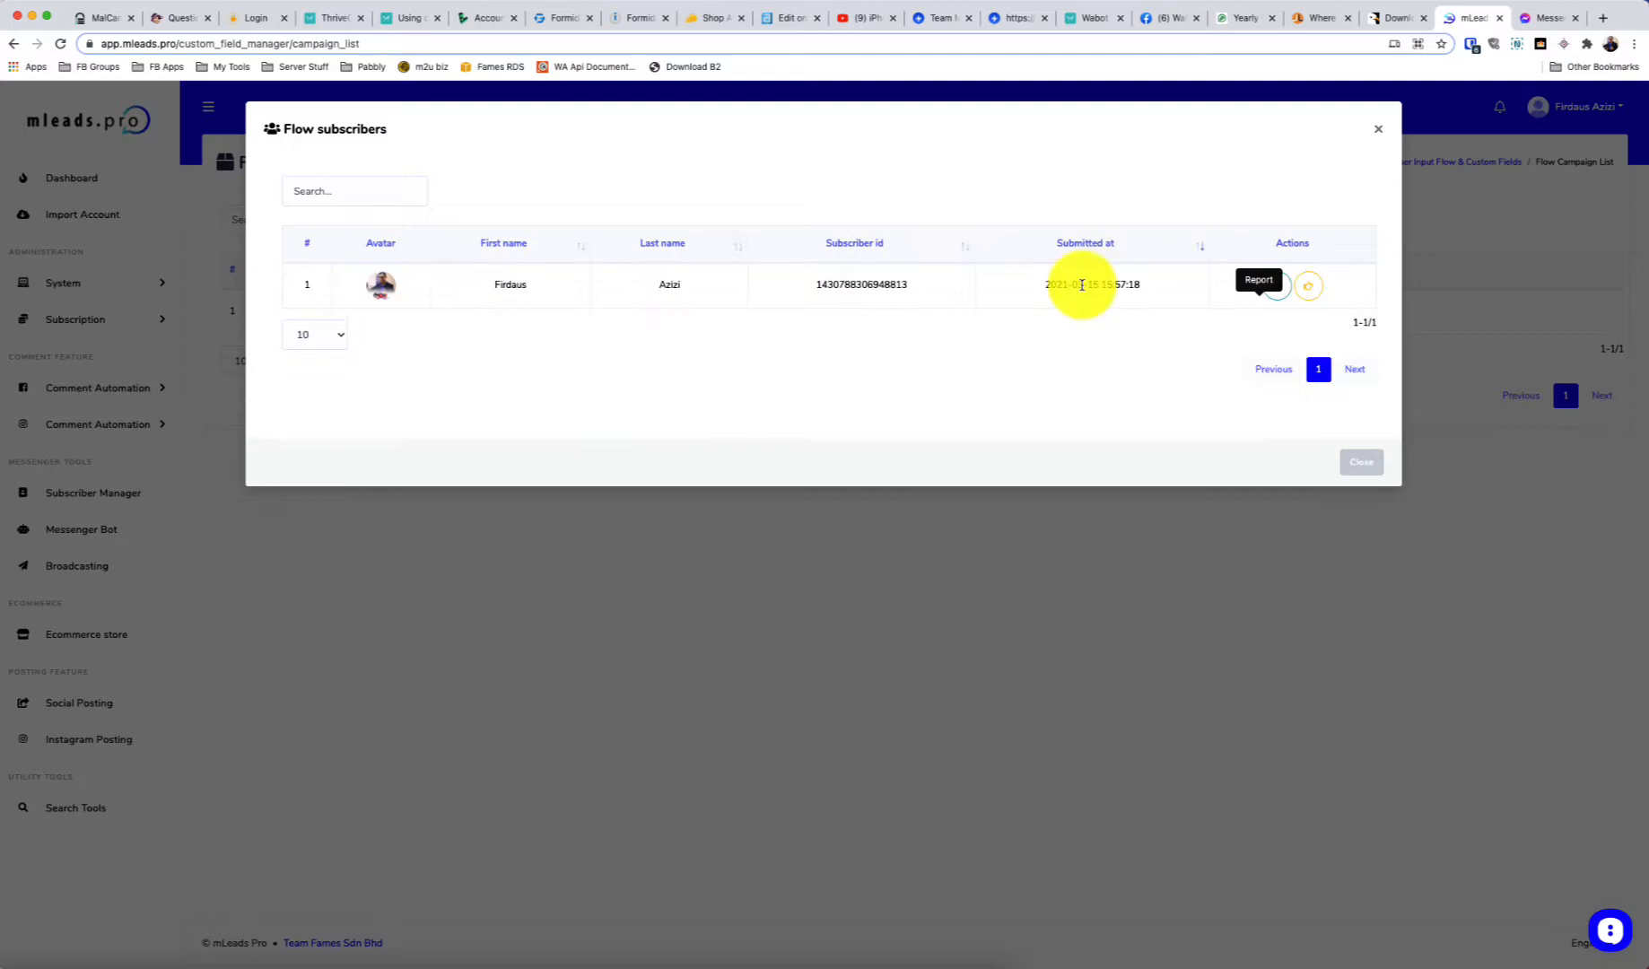
{"action": "left_click", "coordinate": [1278, 286]}
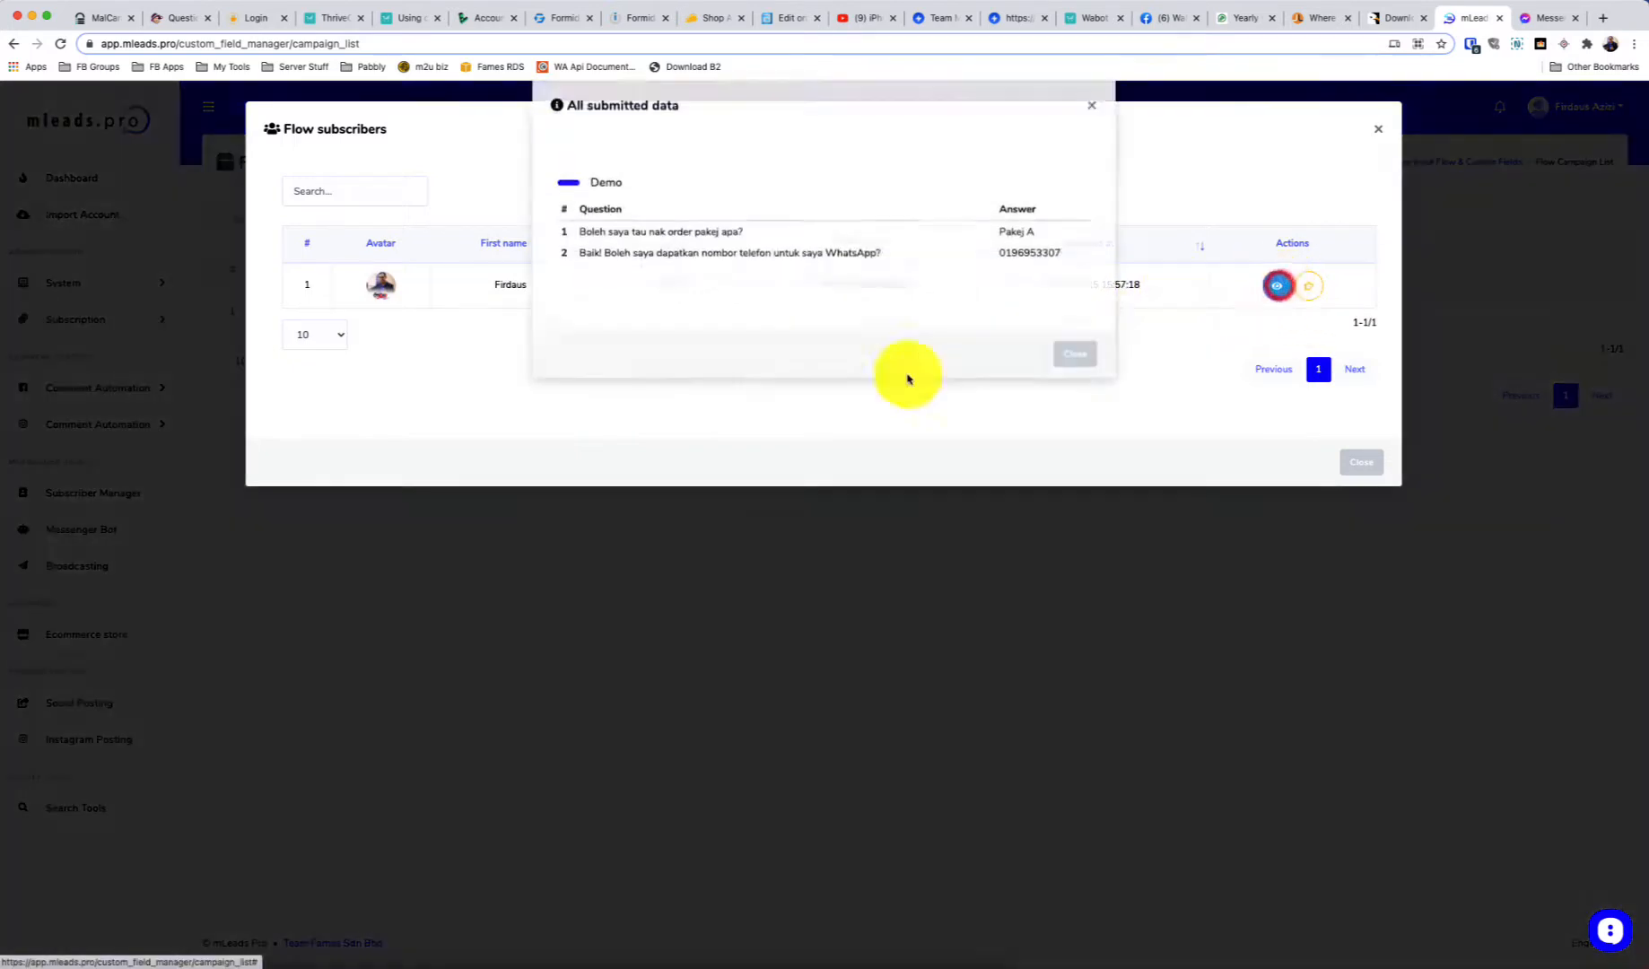
{"action": "left_click", "coordinate": [1092, 135]}
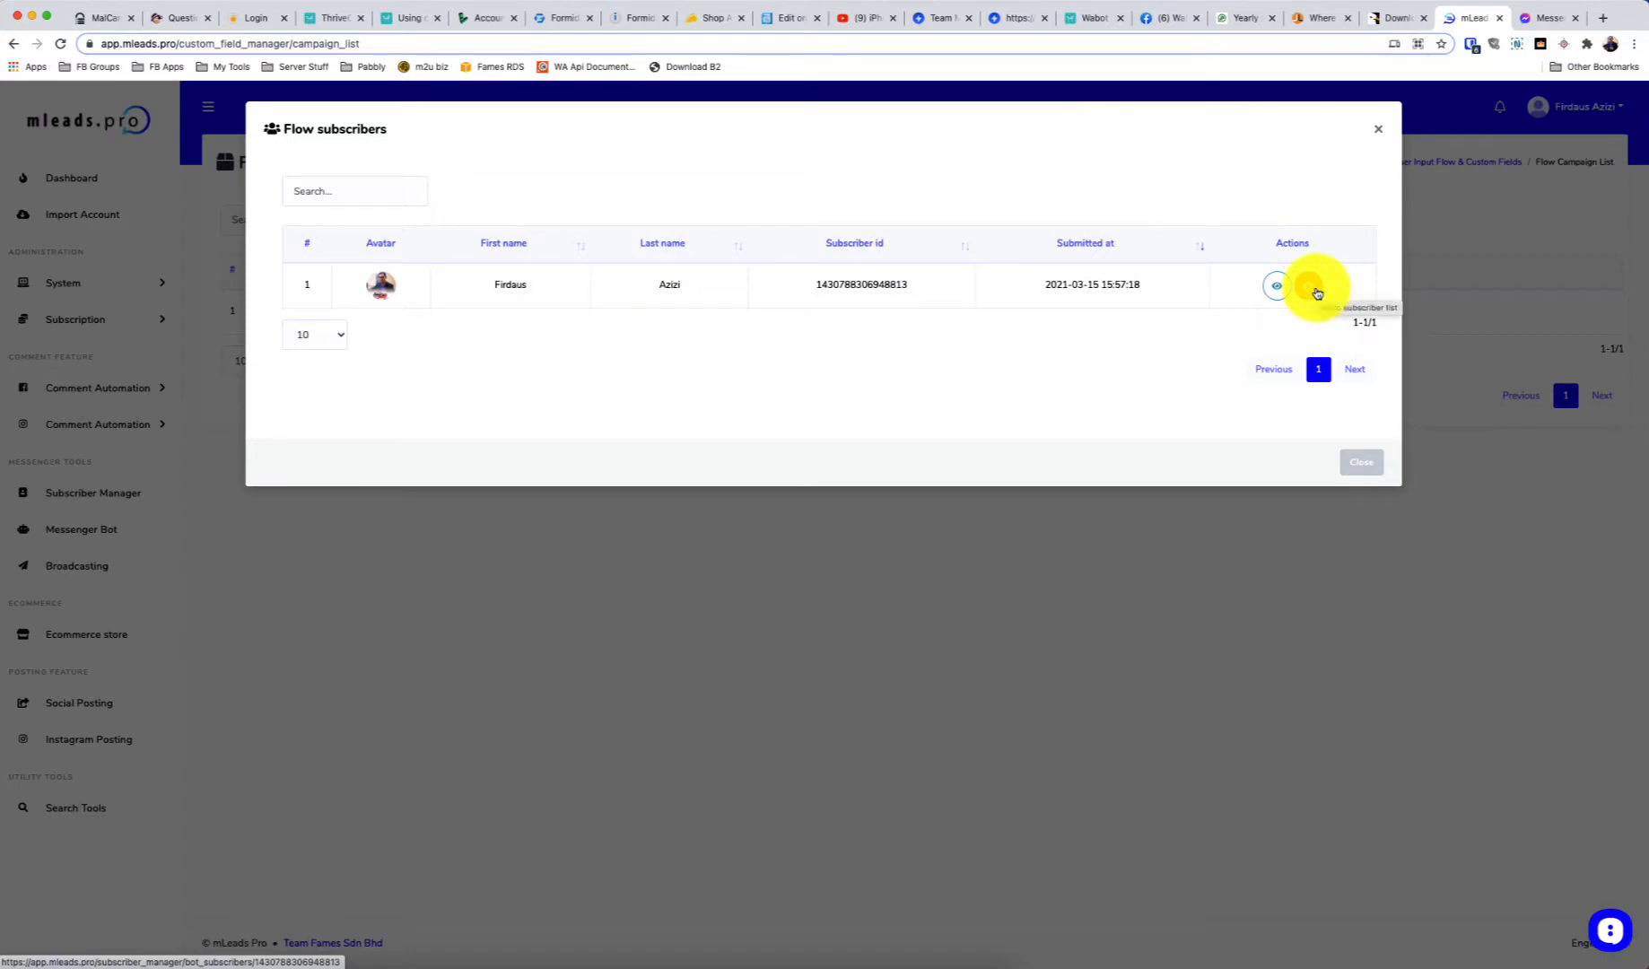
{"action": "left_click", "coordinate": [1377, 129]}
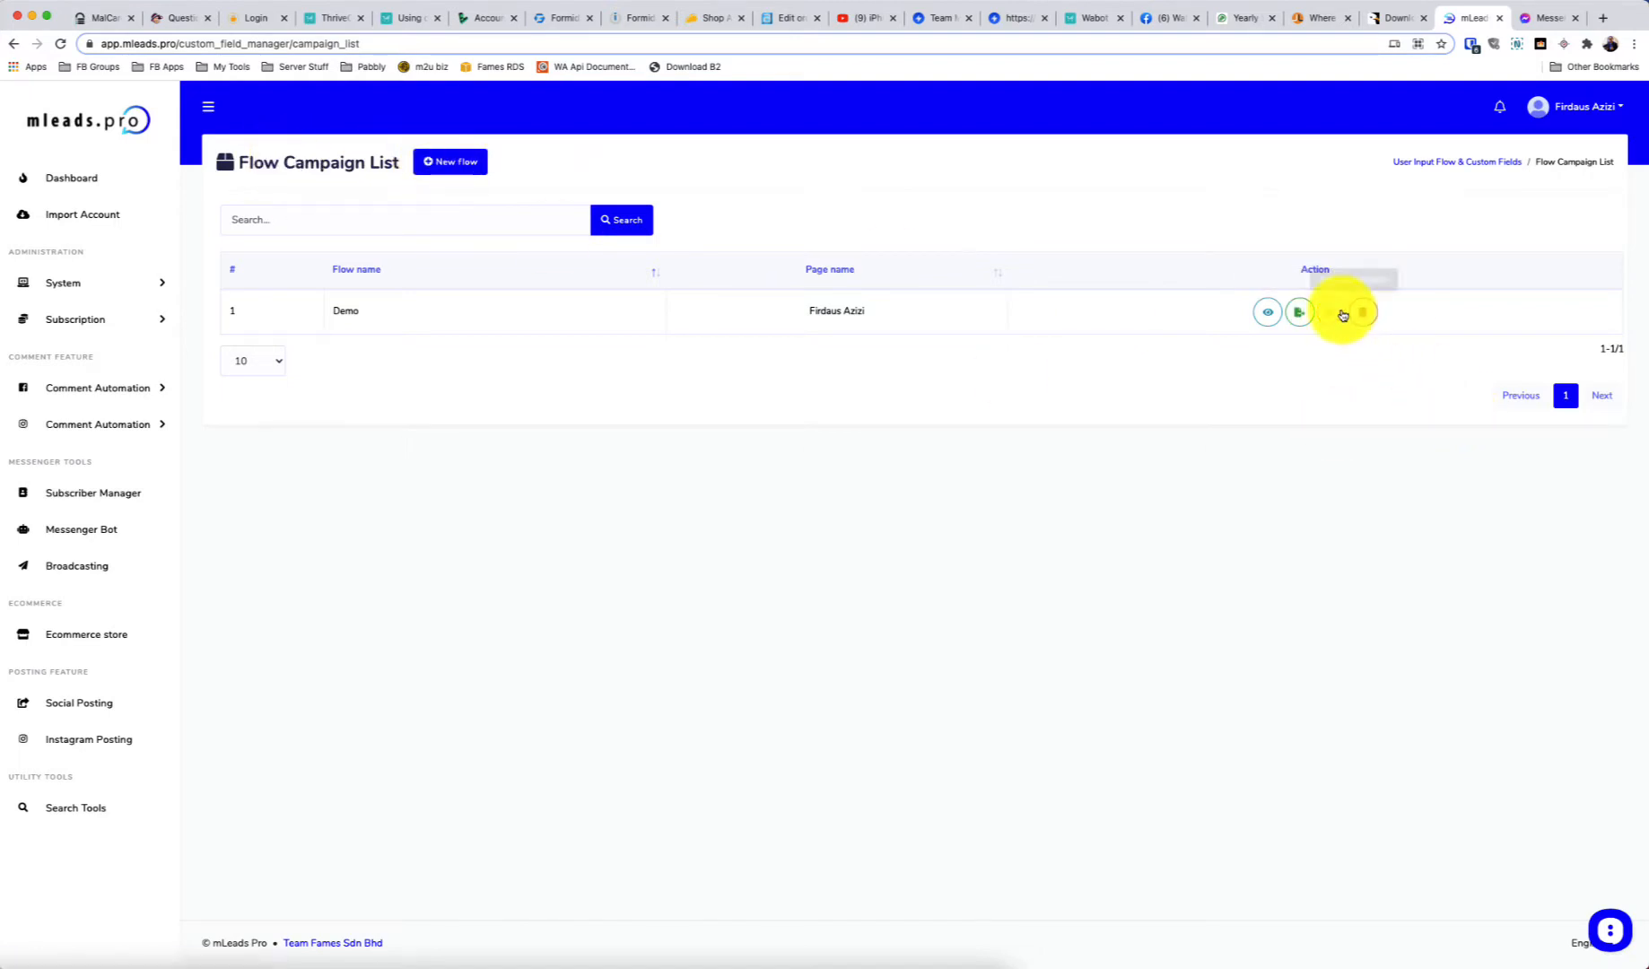
{"action": "left_click", "coordinate": [1336, 313]}
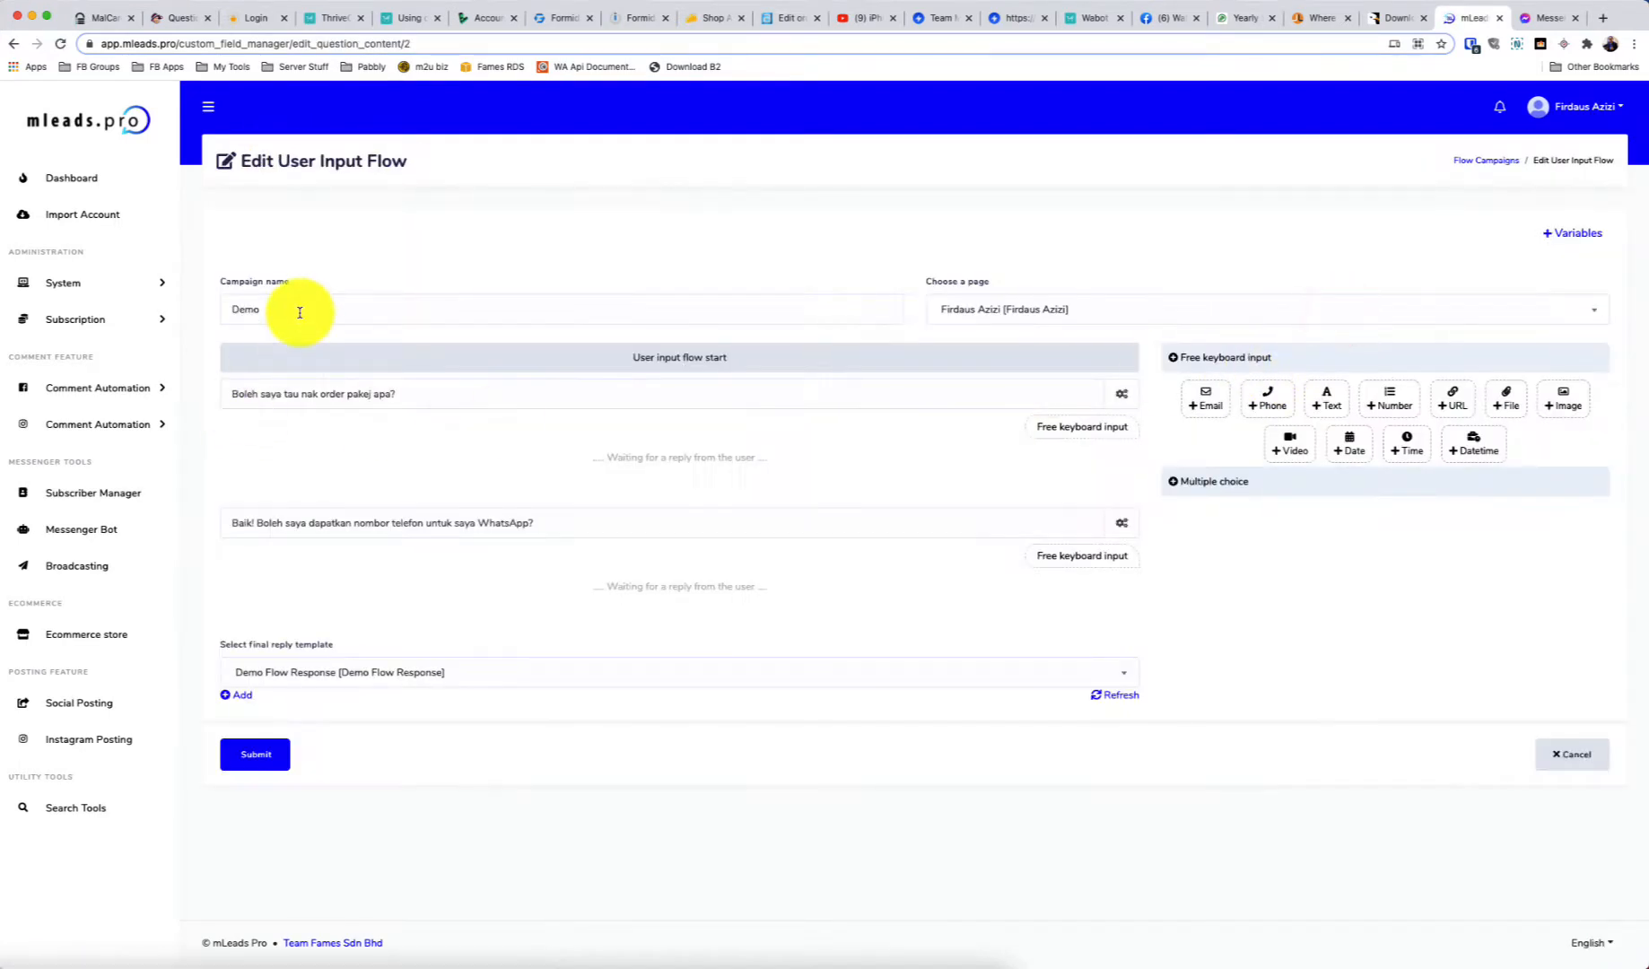
{"action": "left_click", "coordinate": [300, 312]}
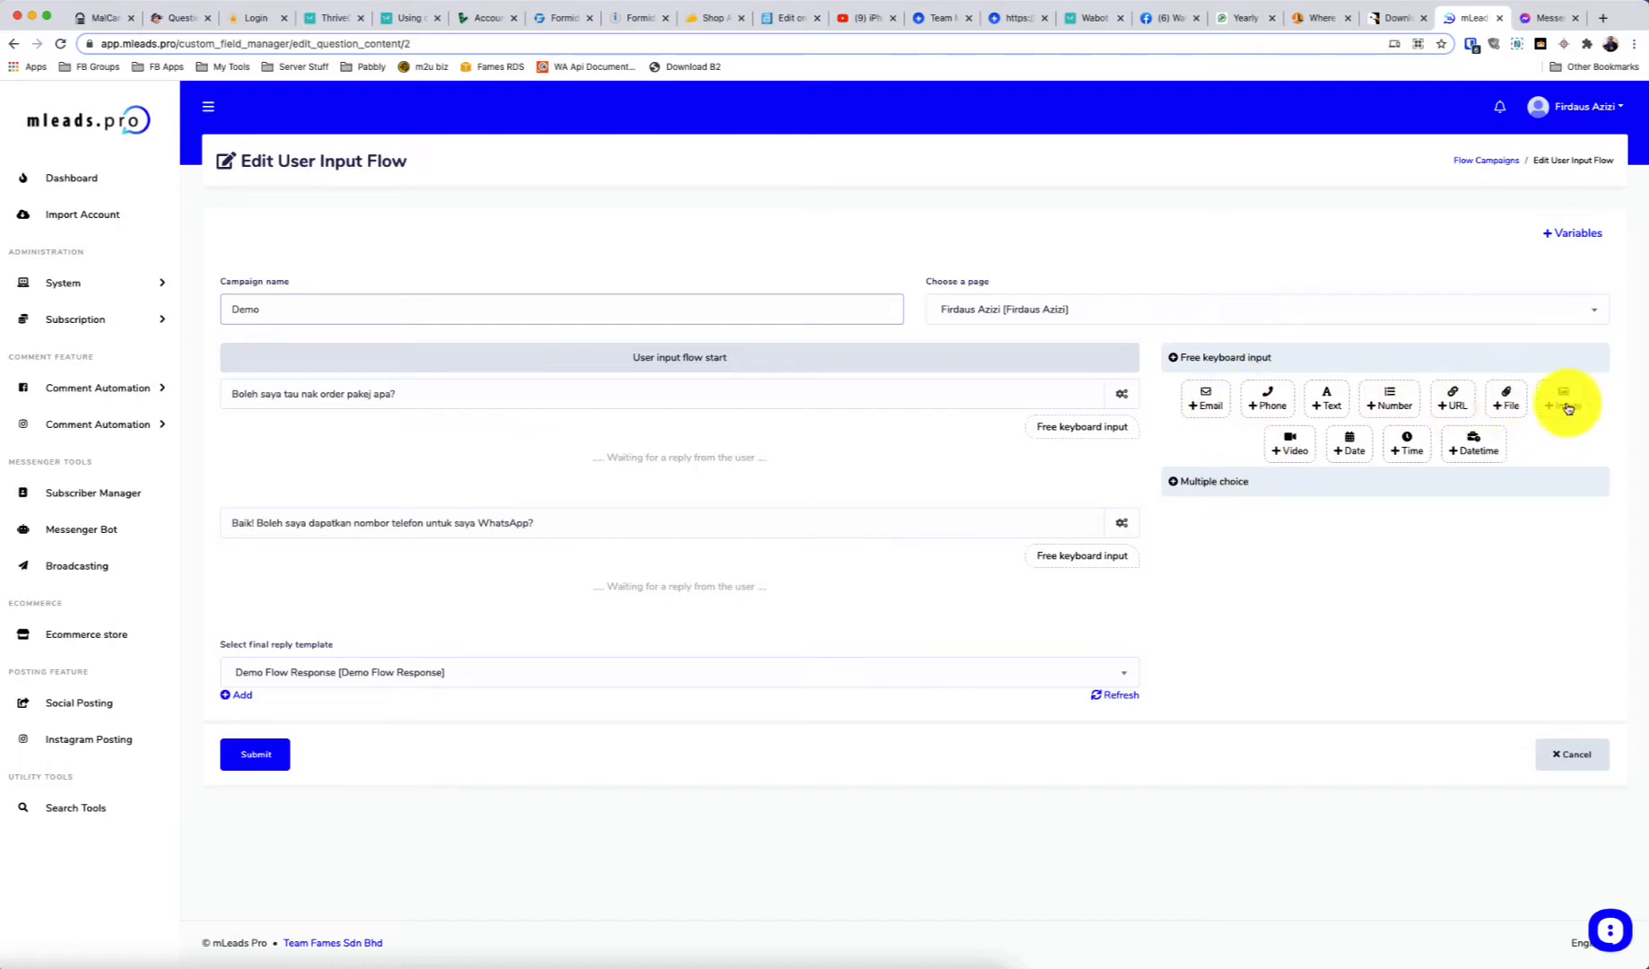
{"action": "left_click", "coordinate": [1200, 482]}
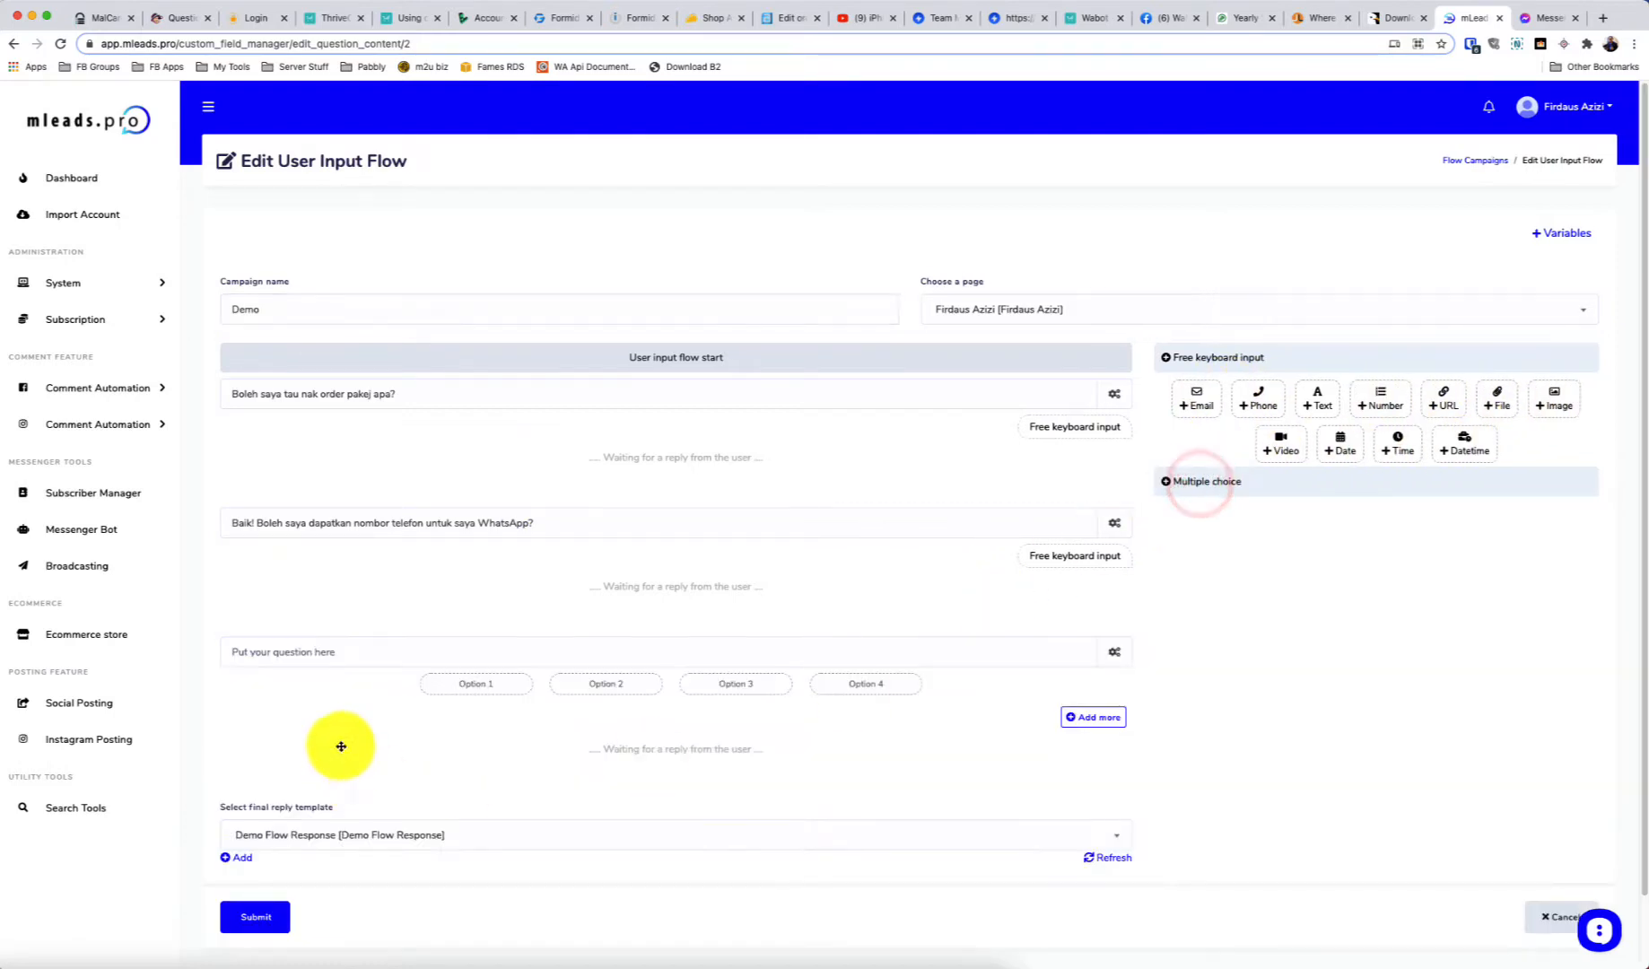
{"action": "left_click", "coordinate": [394, 651]}
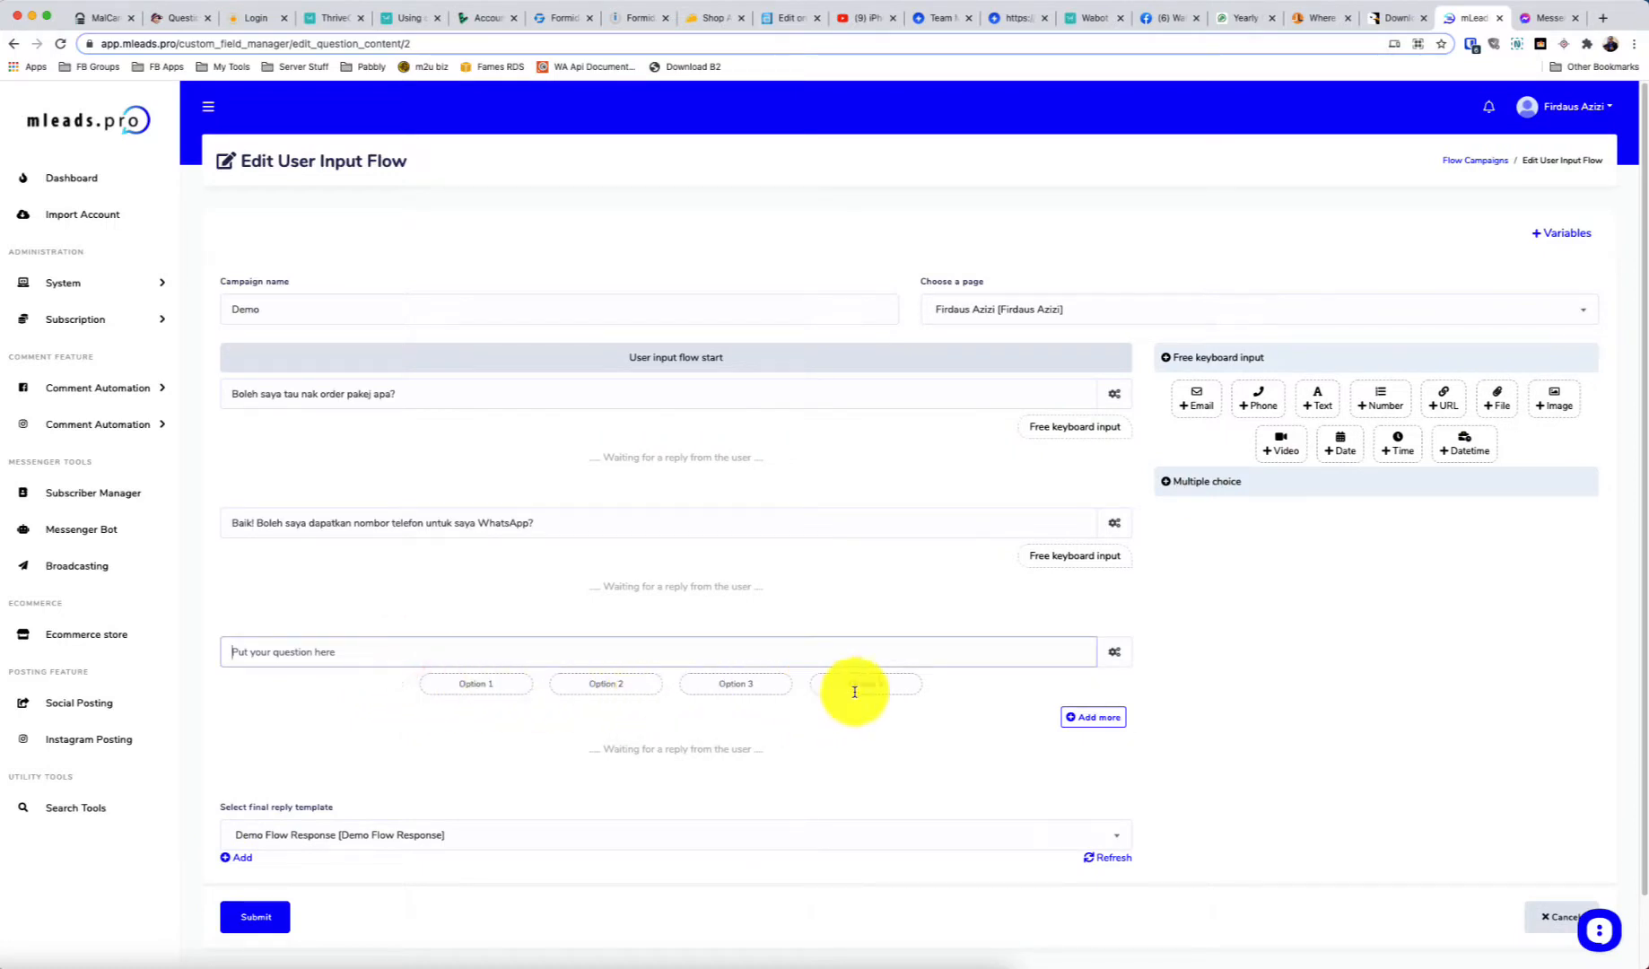
{"action": "left_click", "coordinate": [1115, 653]}
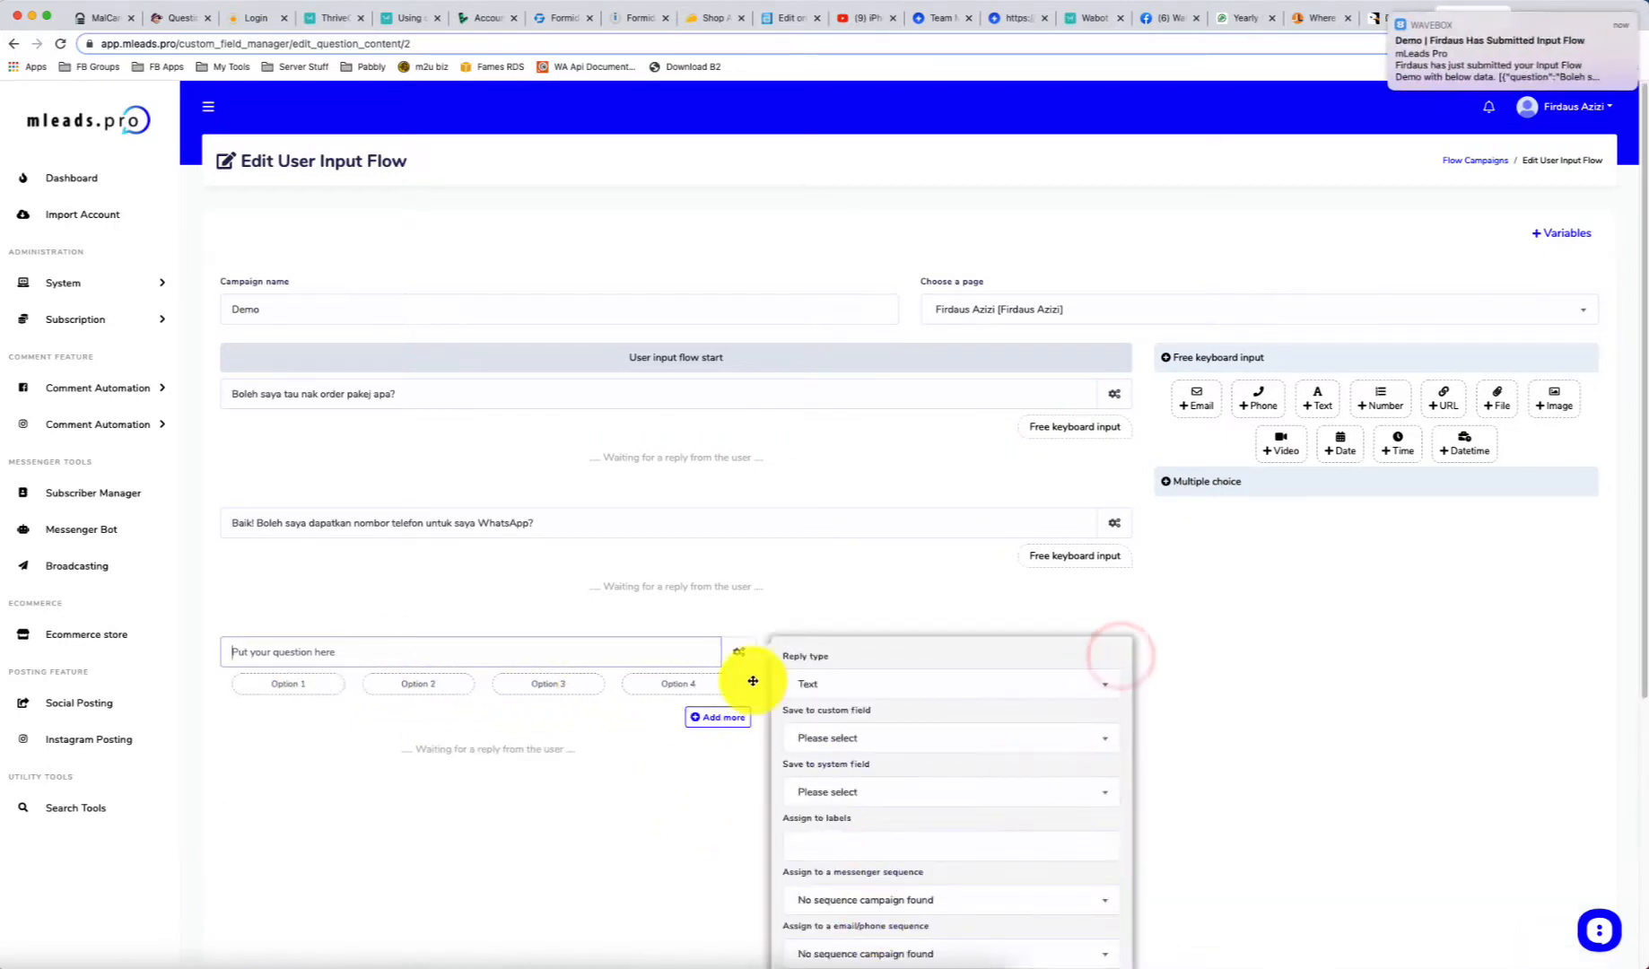
{"action": "scroll", "coordinate": [884, 847], "scroll_direction": "down", "scroll_amount": 5}
{"action": "left_click", "coordinate": [936, 666]}
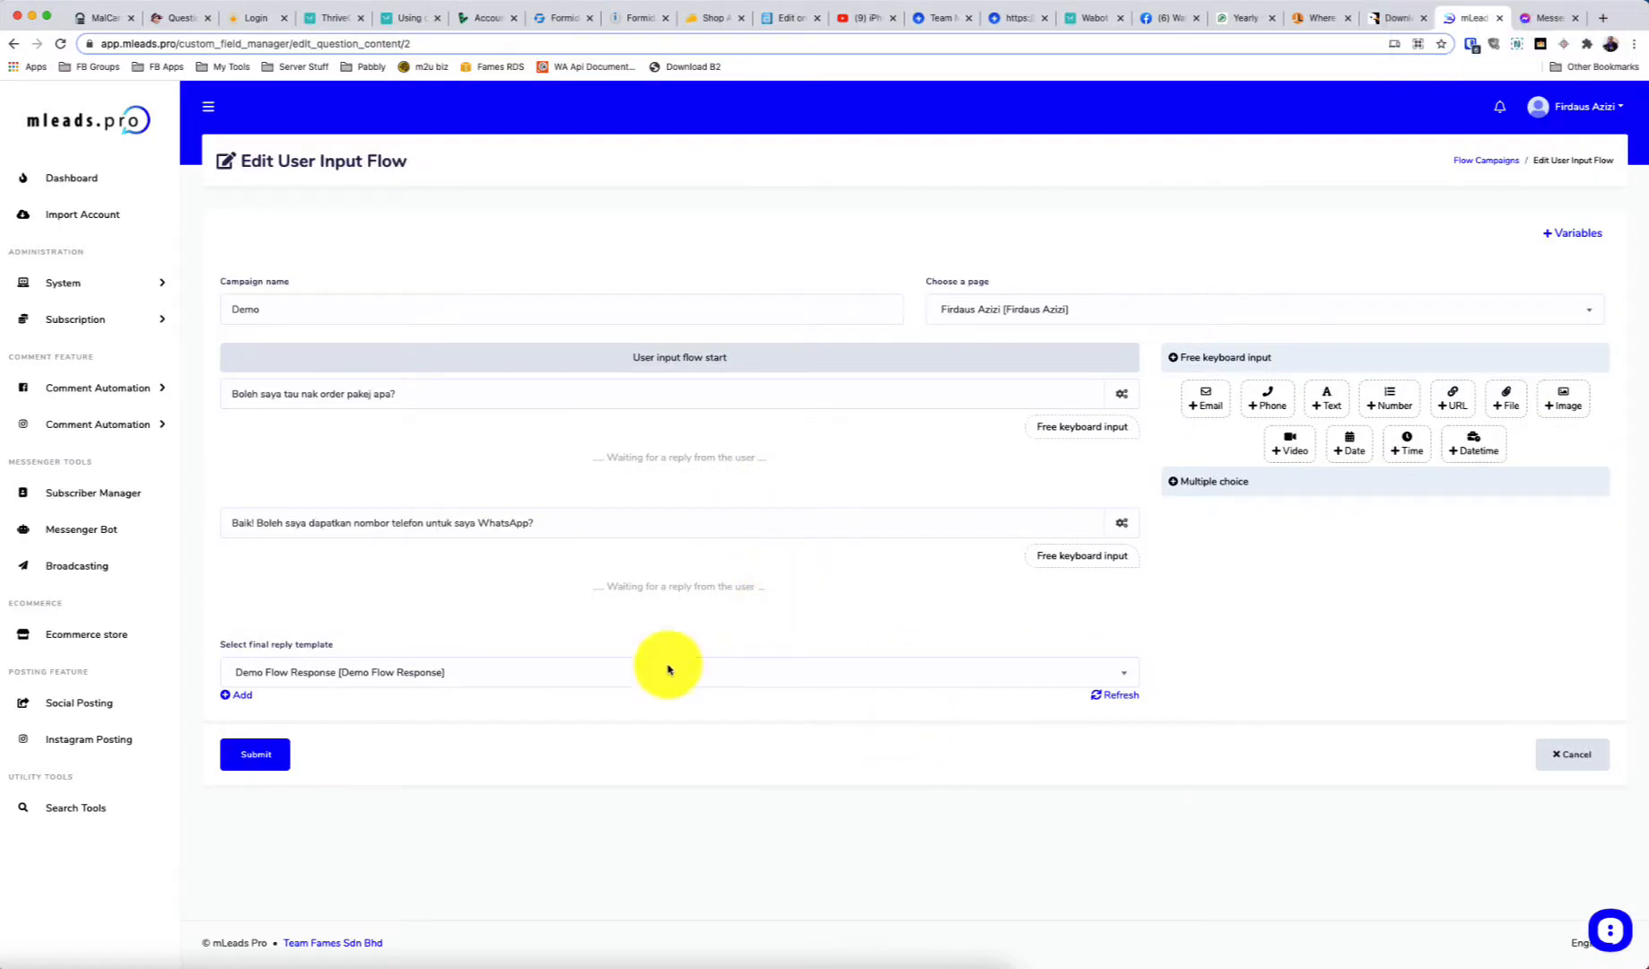
{"action": "left_click", "coordinate": [329, 680]}
{"action": "left_click", "coordinate": [312, 841]}
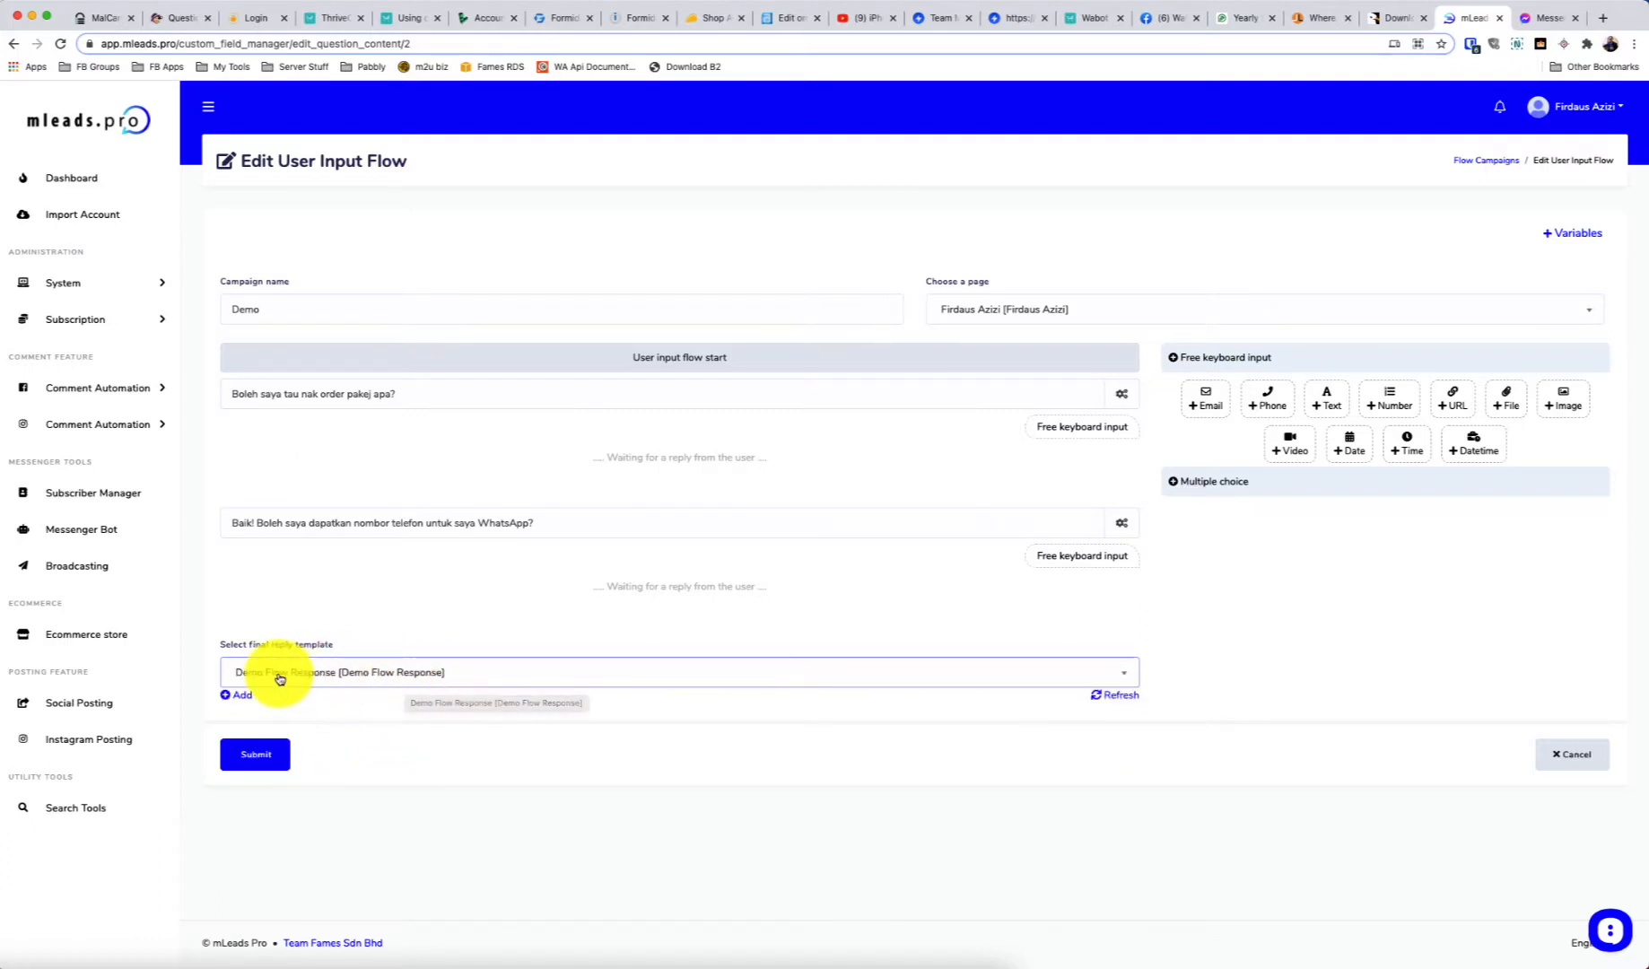
Open the Demo Flow Response template from the Messenger Bot Post-back manager for editing
{"action": "left_click", "coordinate": [94, 540]}
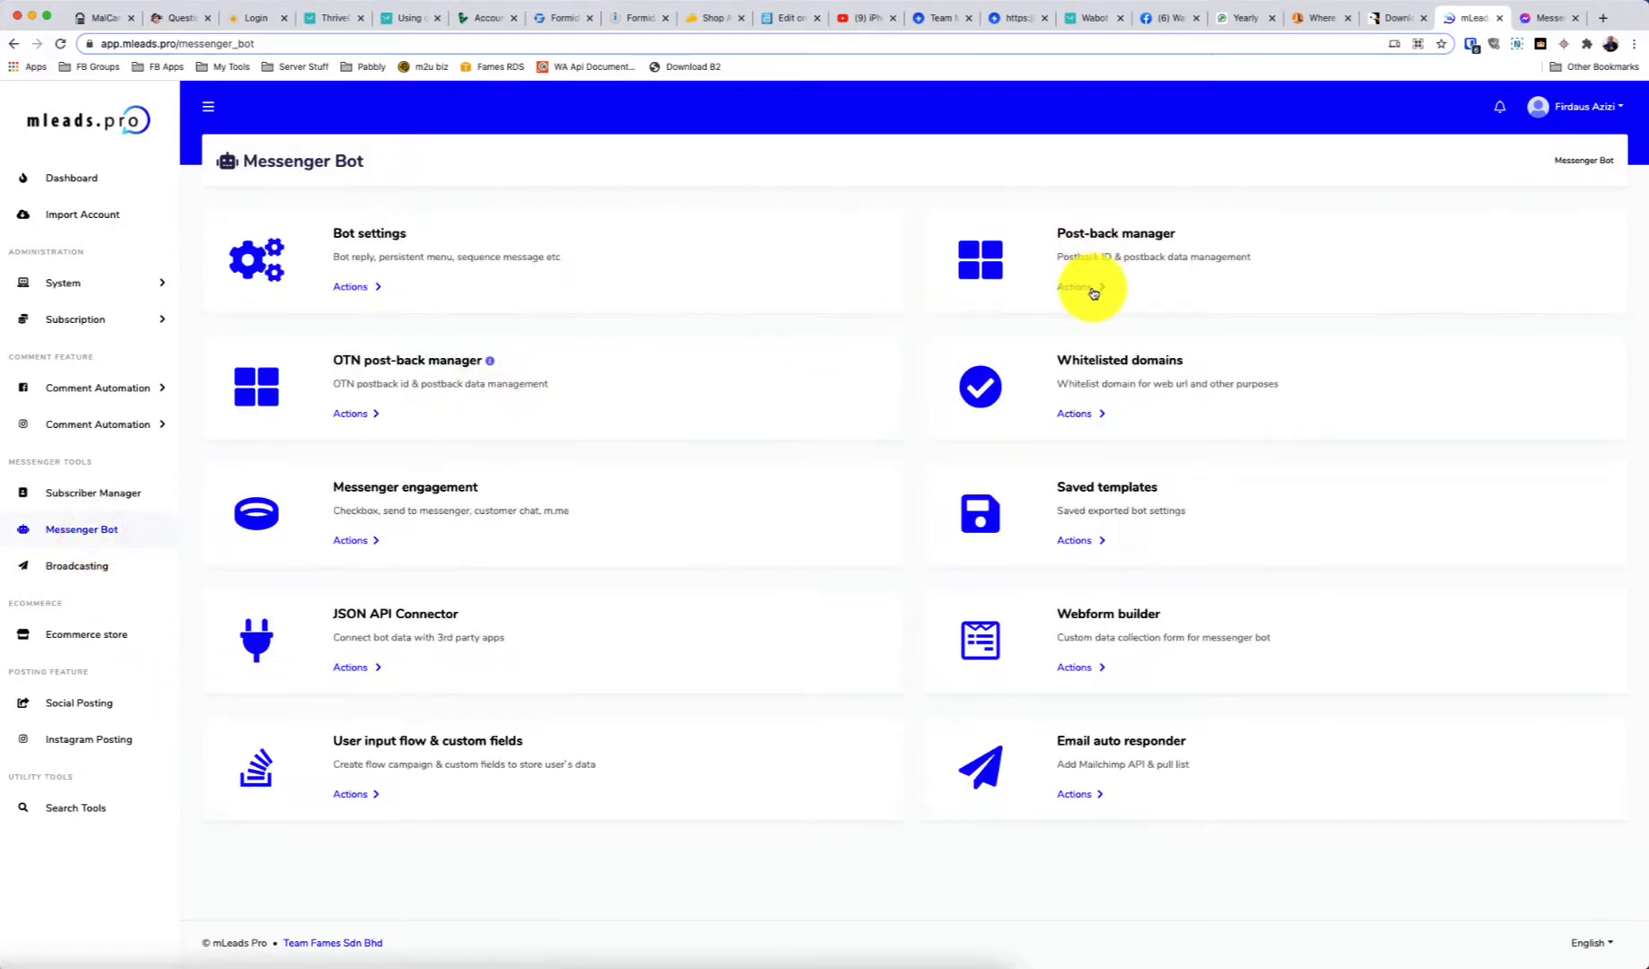
{"action": "left_click_drag", "start_coordinate": [1059, 231], "coordinate": [1162, 234]}
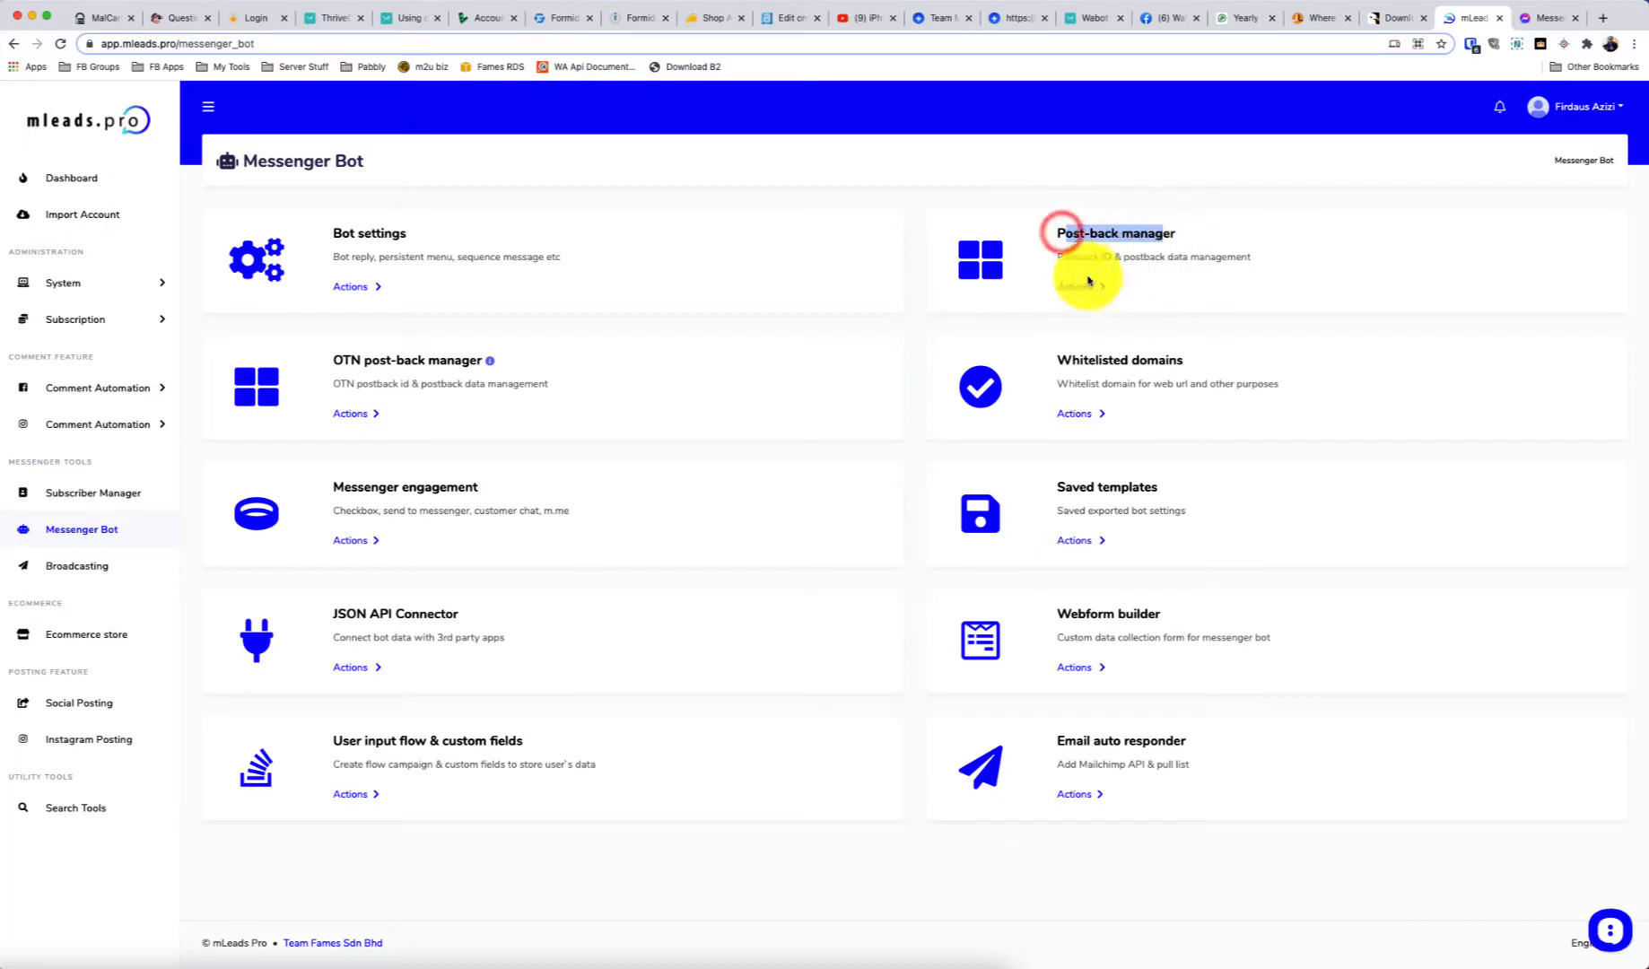
{"action": "left_click", "coordinate": [1085, 288]}
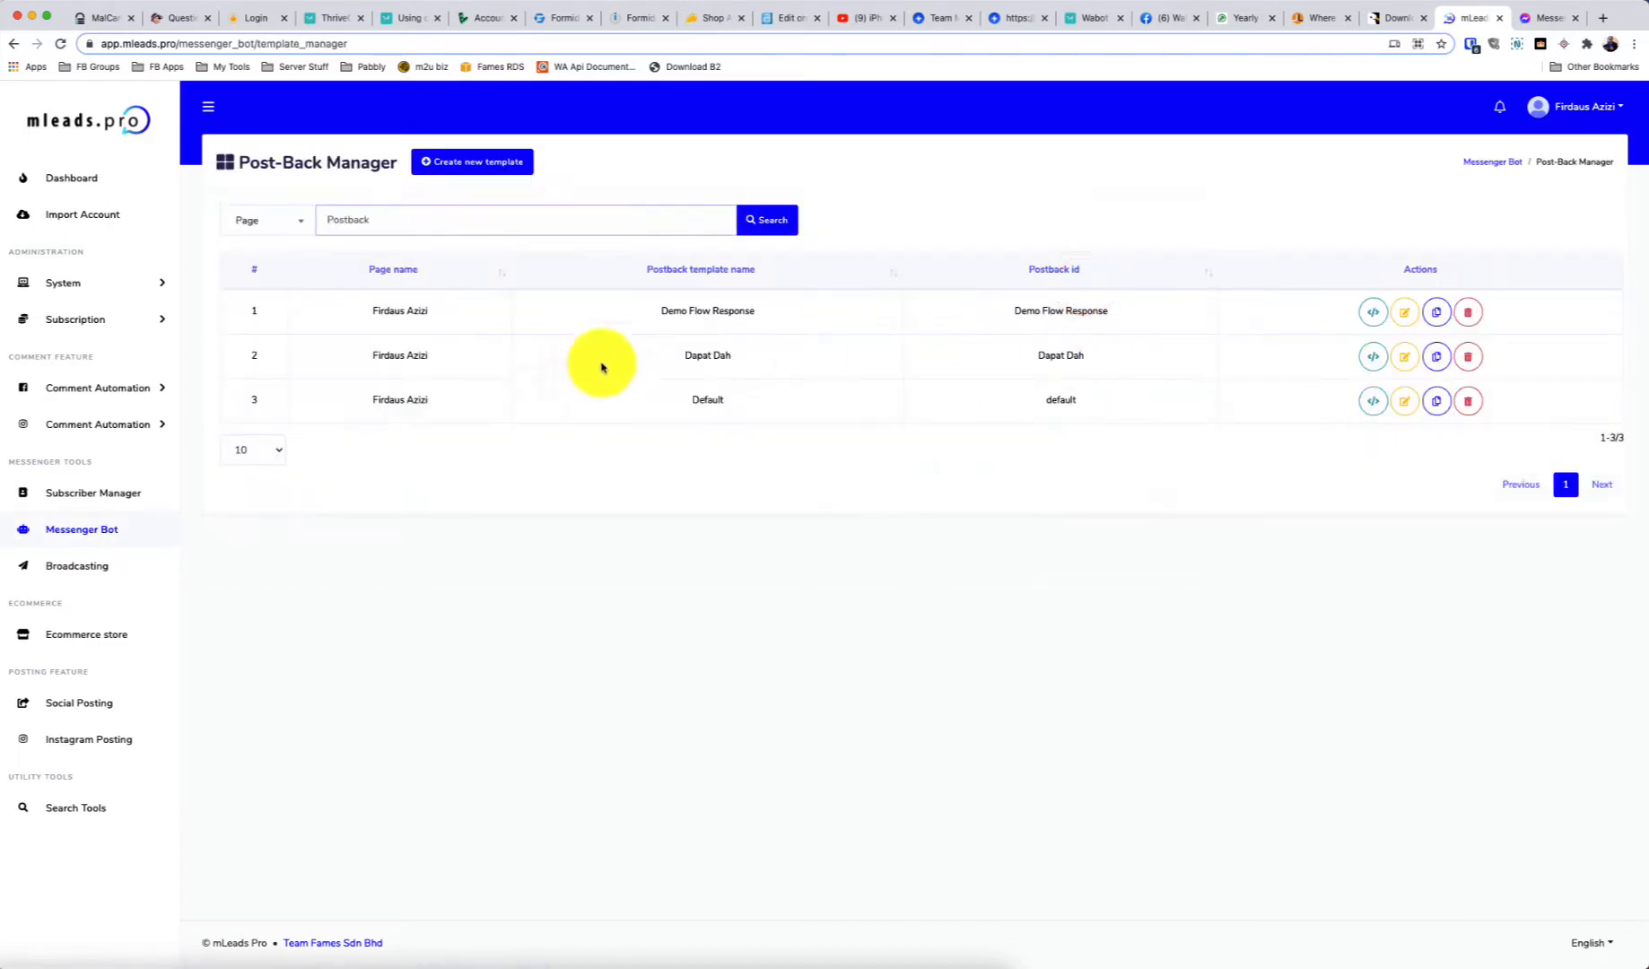
{"action": "left_click", "coordinate": [1405, 313]}
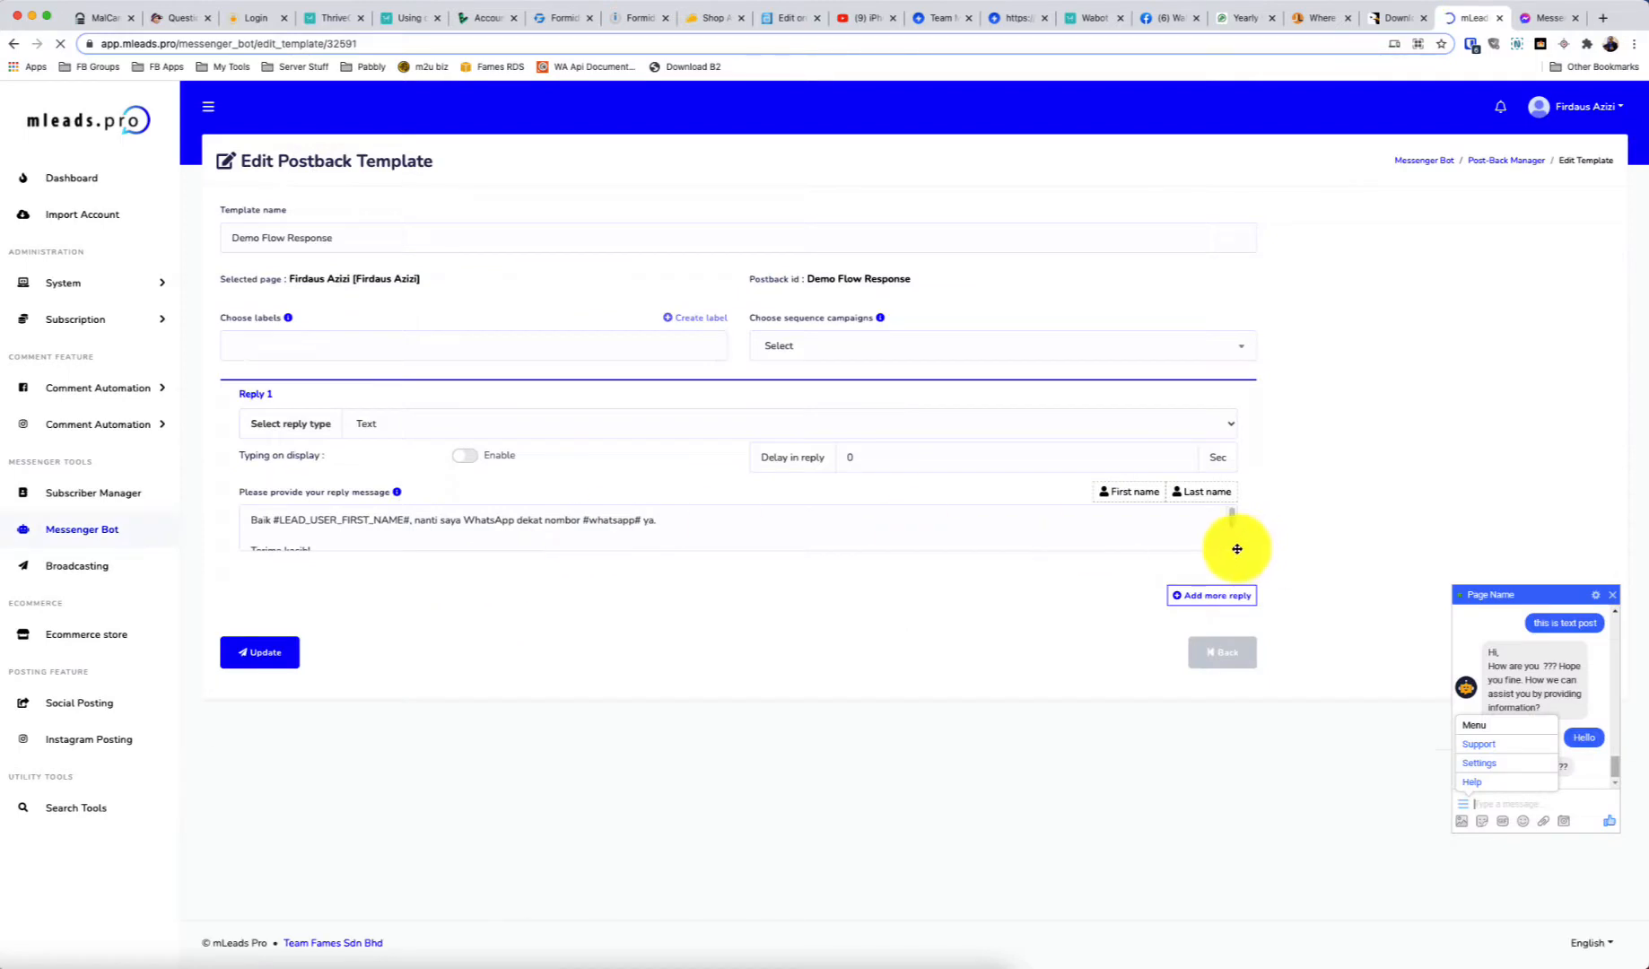
{"action": "mouse_move", "coordinate": [1237, 549]}
{"action": "left_mouse_down"}
{"action": "mouse_move", "coordinate": [1240, 614]}
{"action": "mouse_move", "coordinate": [1229, 577]}
{"action": "left_mouse_up"}
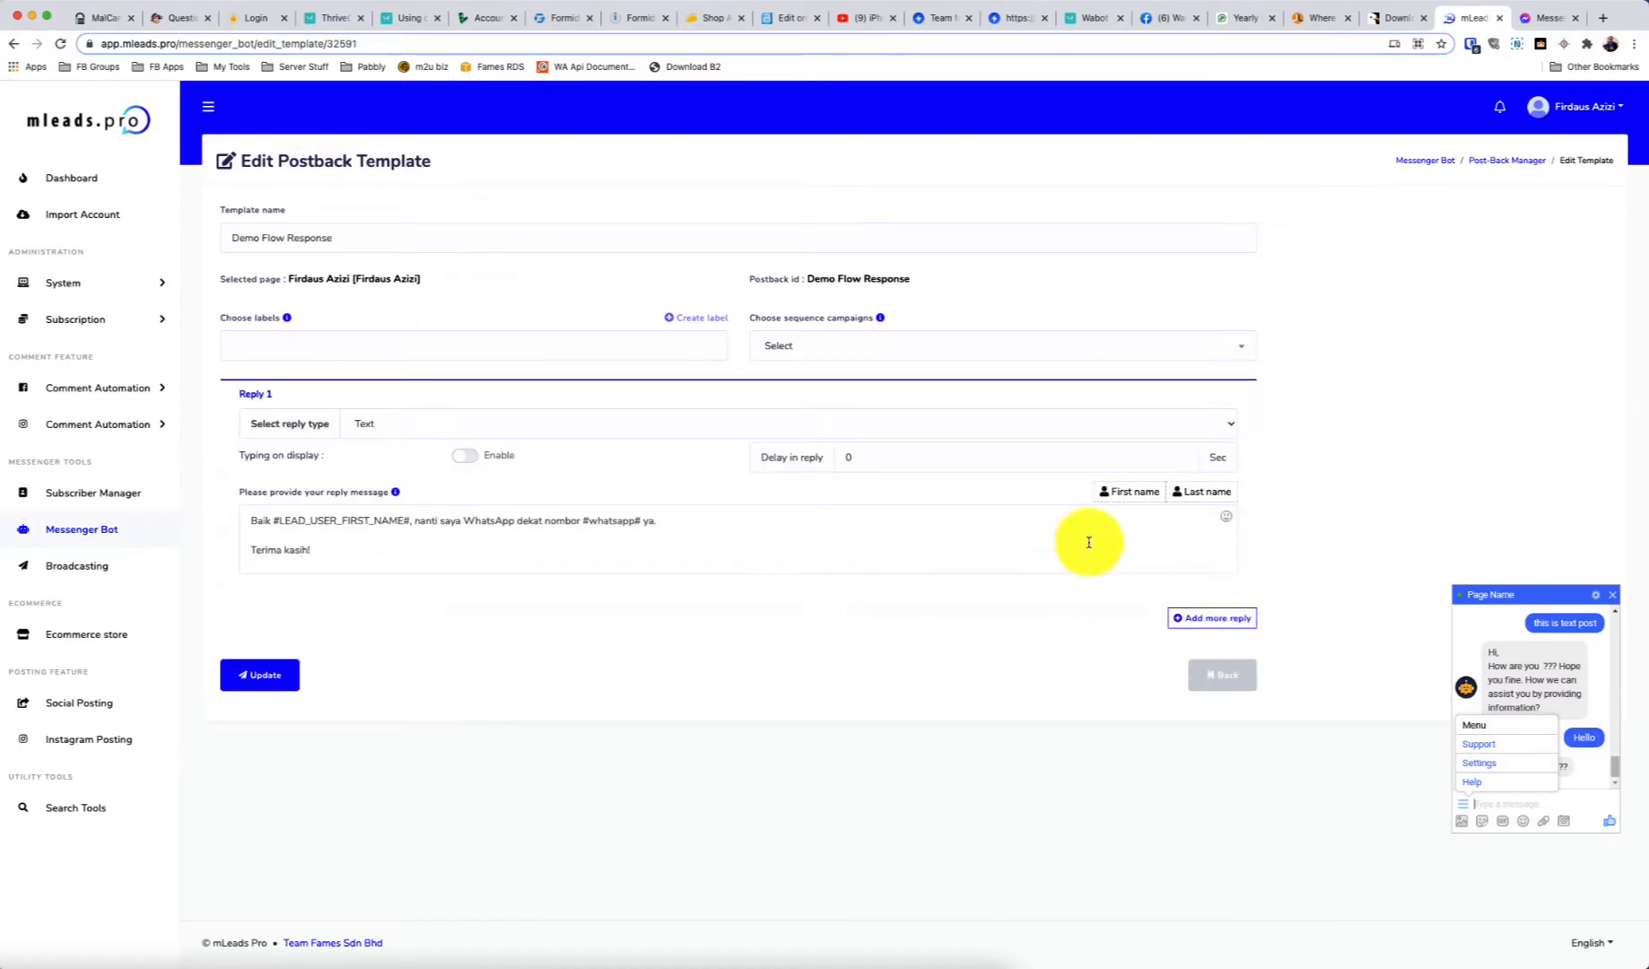
Add a comma after the first-name placeholder and end the reply 'info lanjut untuk #pakej#', then update
{"action": "left_click", "coordinate": [1077, 543]}
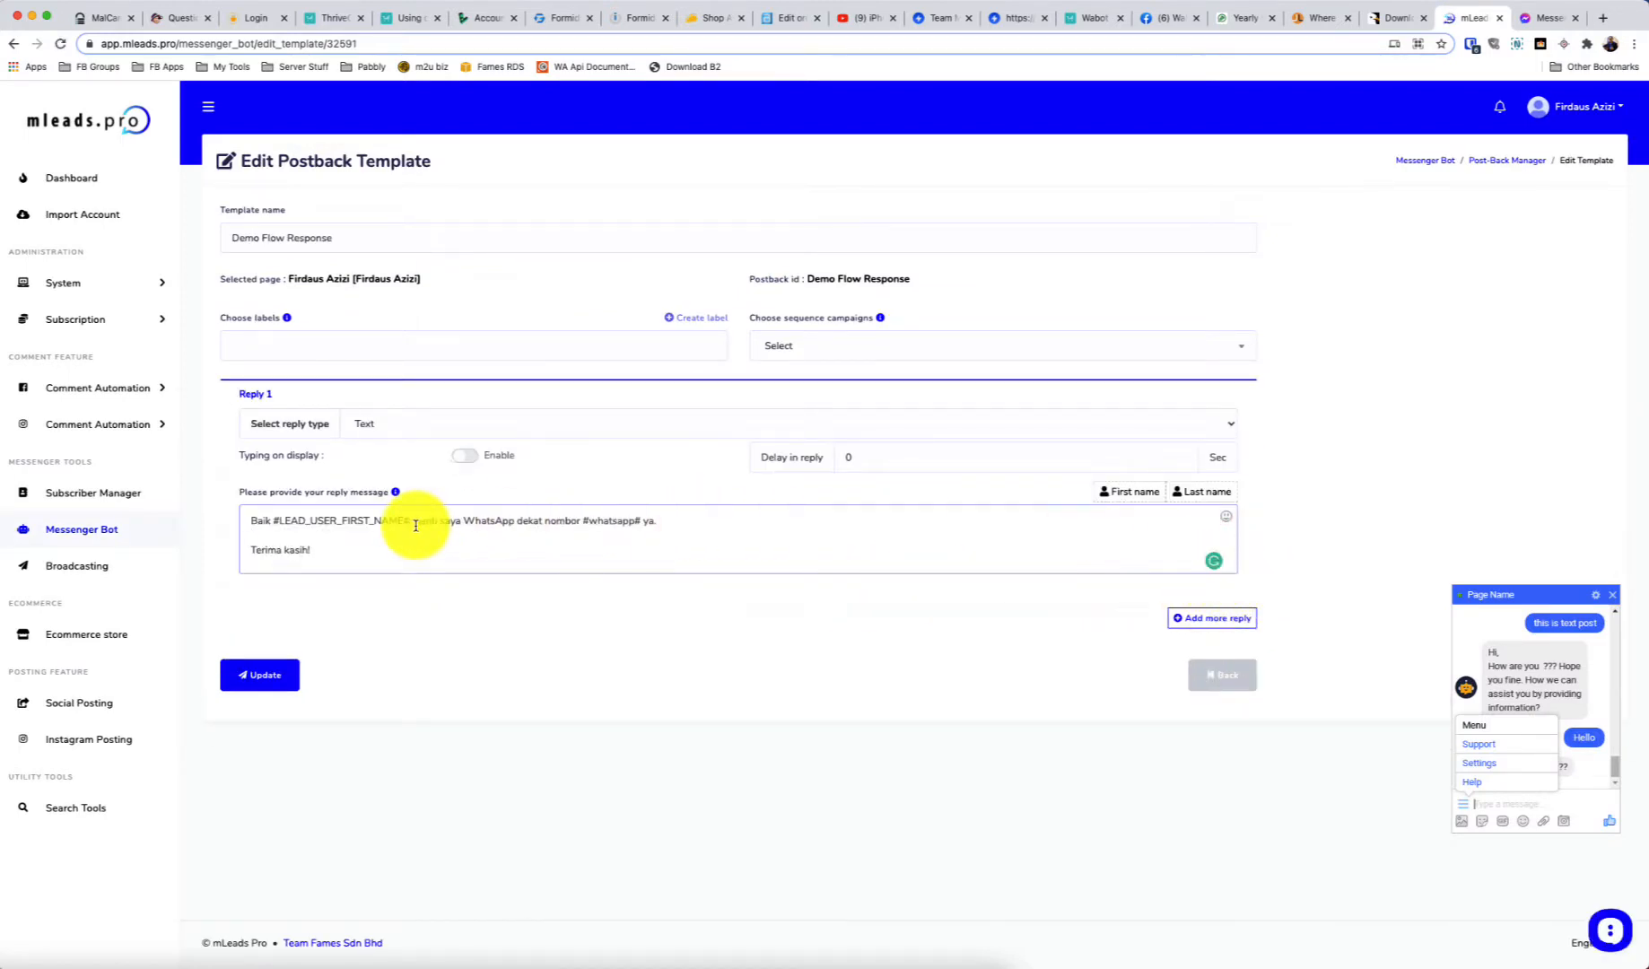
{"action": "left_click", "coordinate": [414, 523]}
{"action": "type", "text": ","}
{"action": "left_click", "coordinate": [545, 525]}
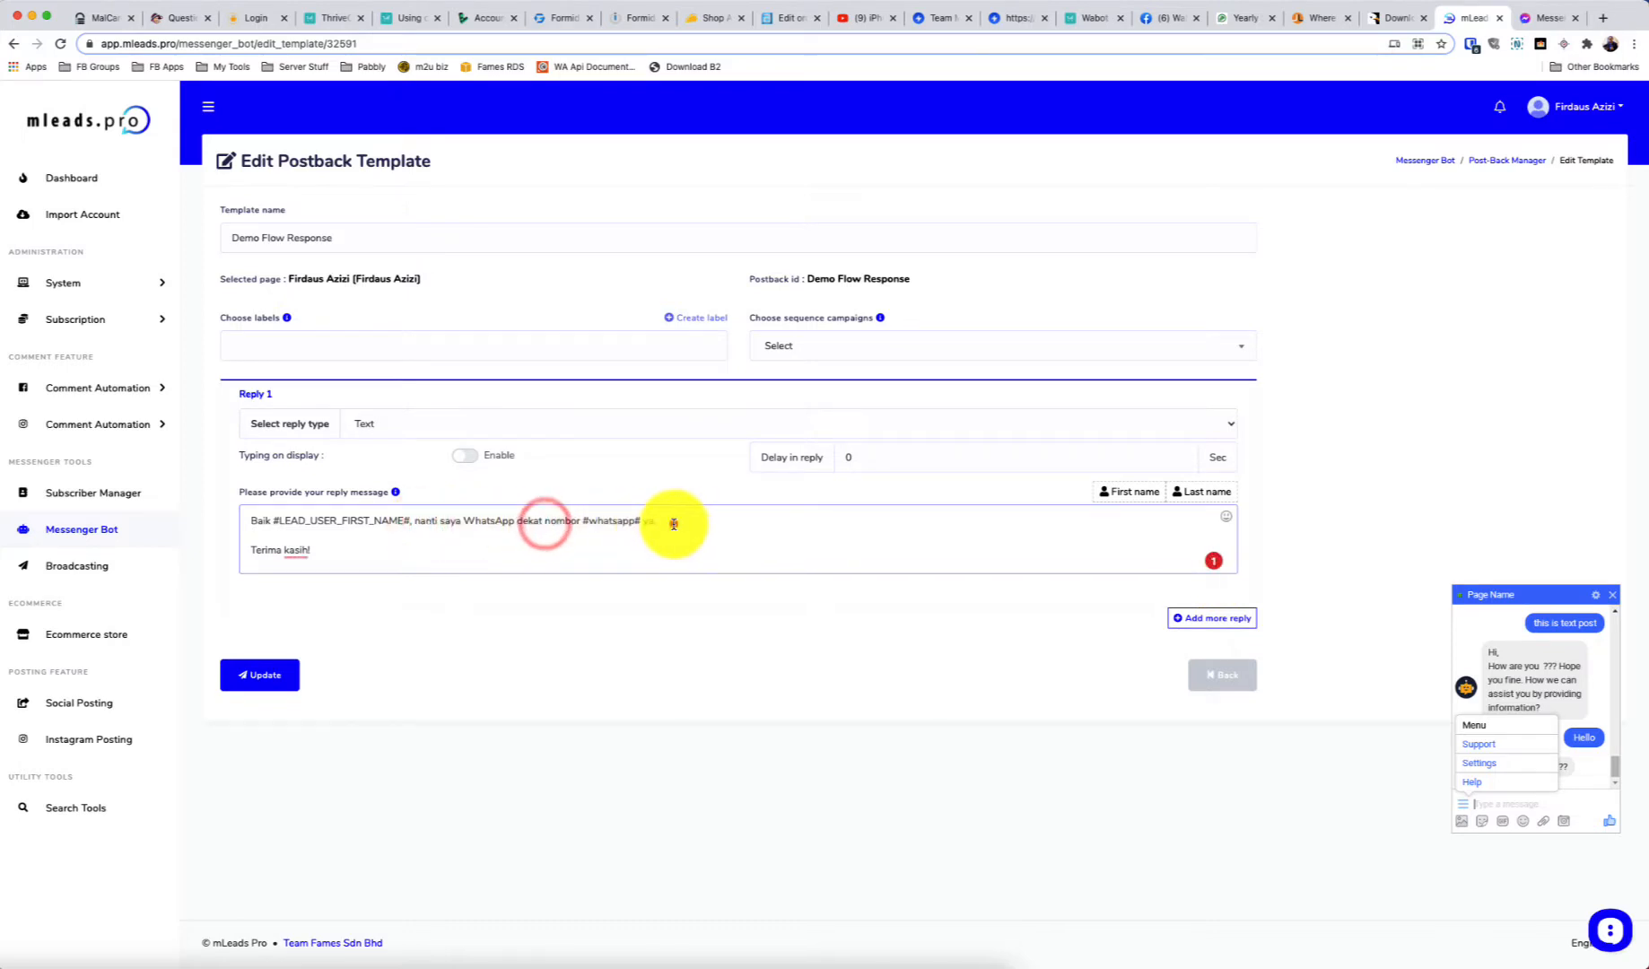
{"action": "left_click", "coordinate": [673, 523]}
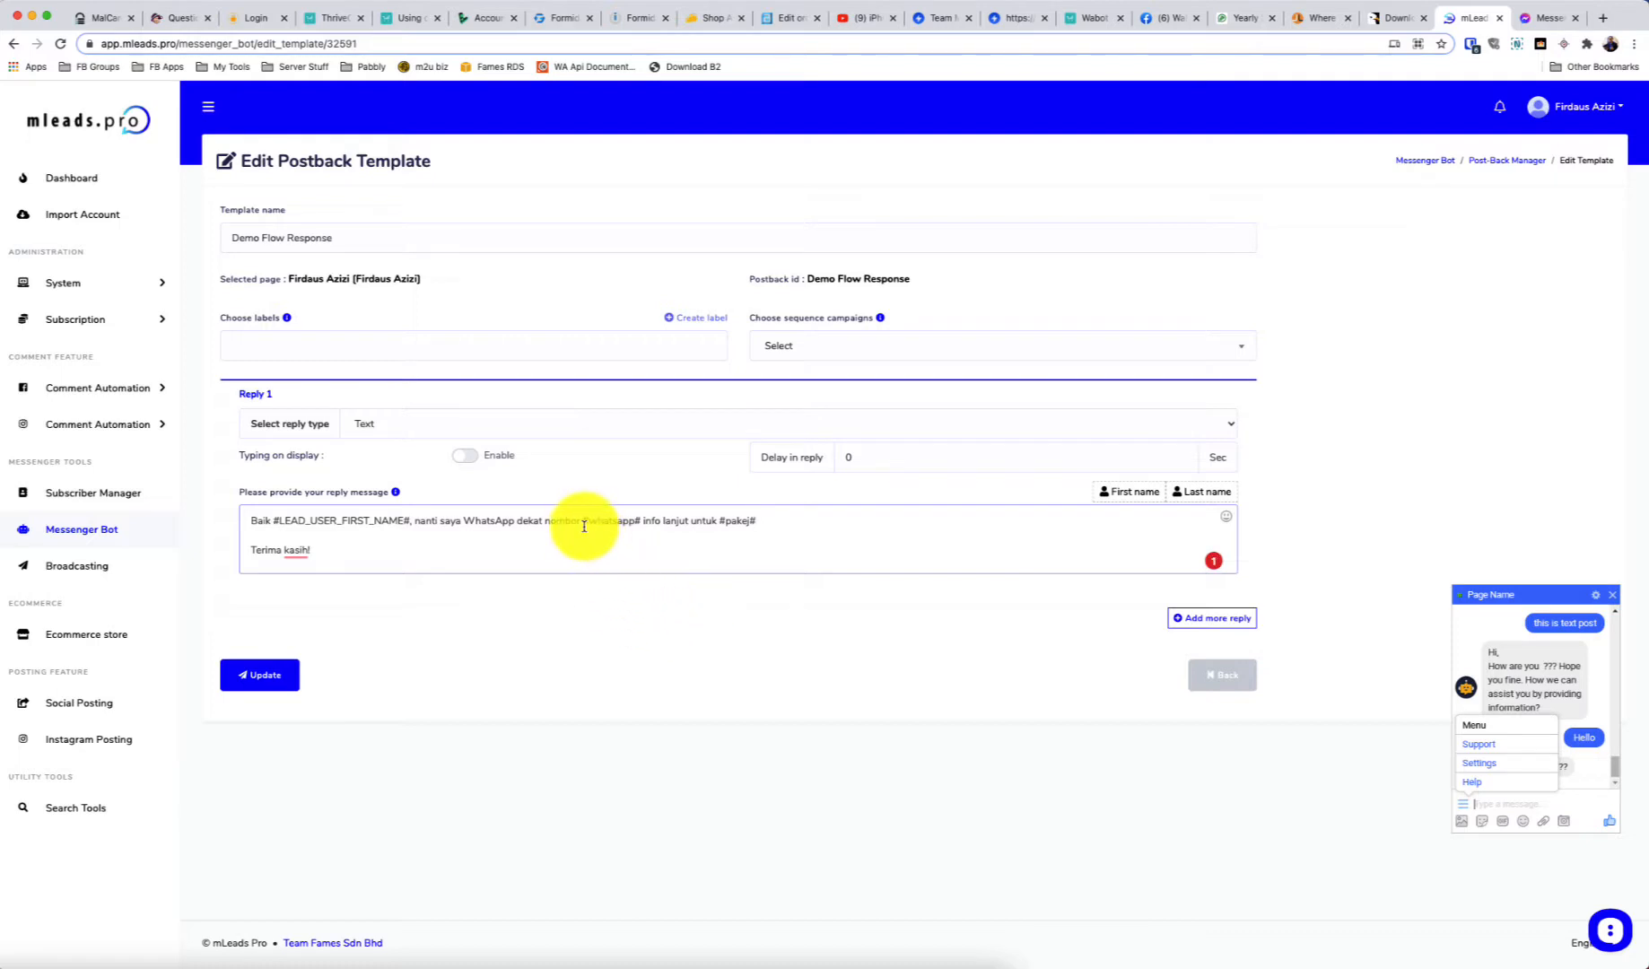
{"action": "left_click_drag", "start_coordinate": [584, 526], "coordinate": [759, 522]}
{"action": "left_click", "coordinate": [761, 521]}
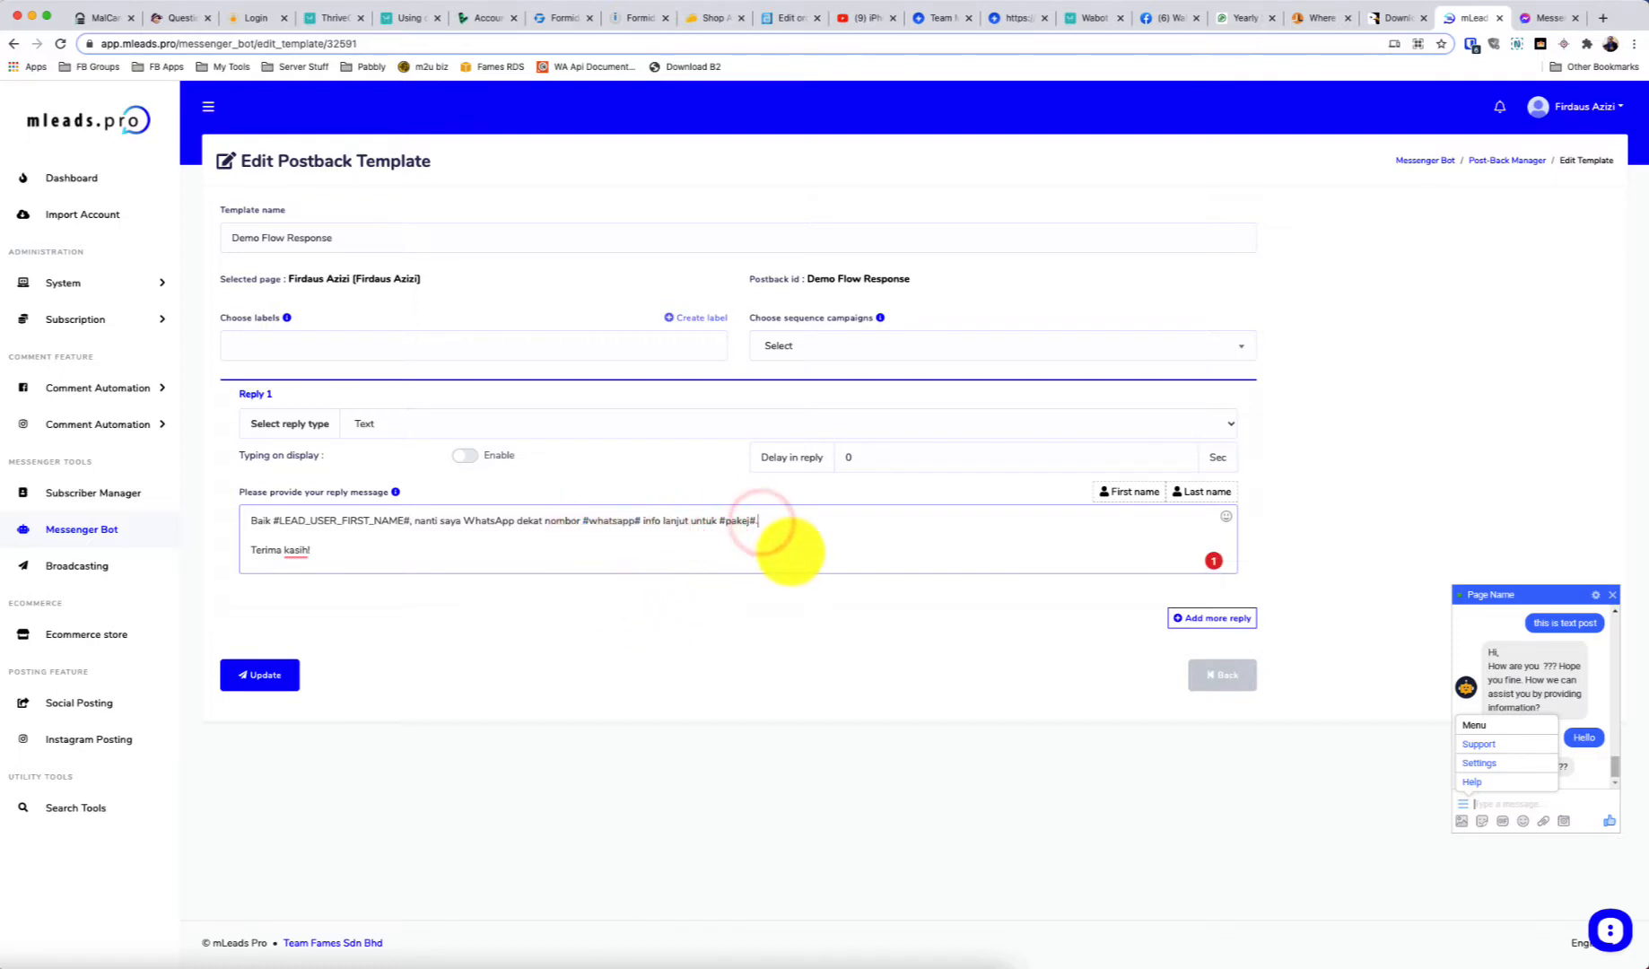
{"action": "left_click", "coordinate": [244, 676]}
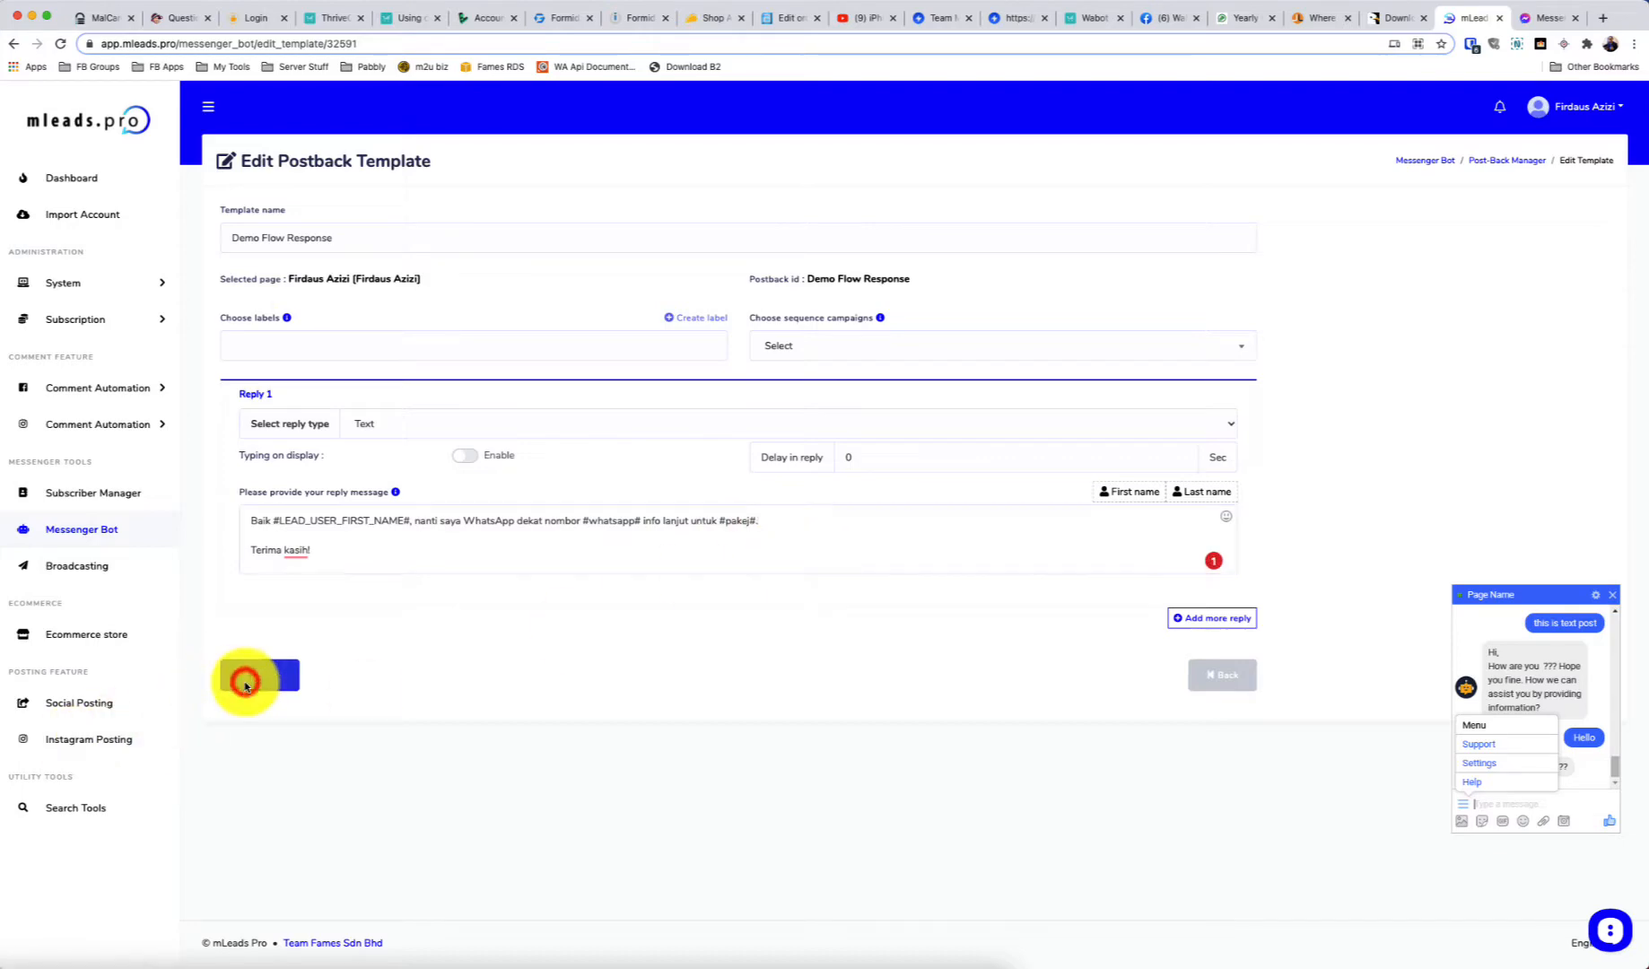
{"action": "left_click", "coordinate": [824, 611]}
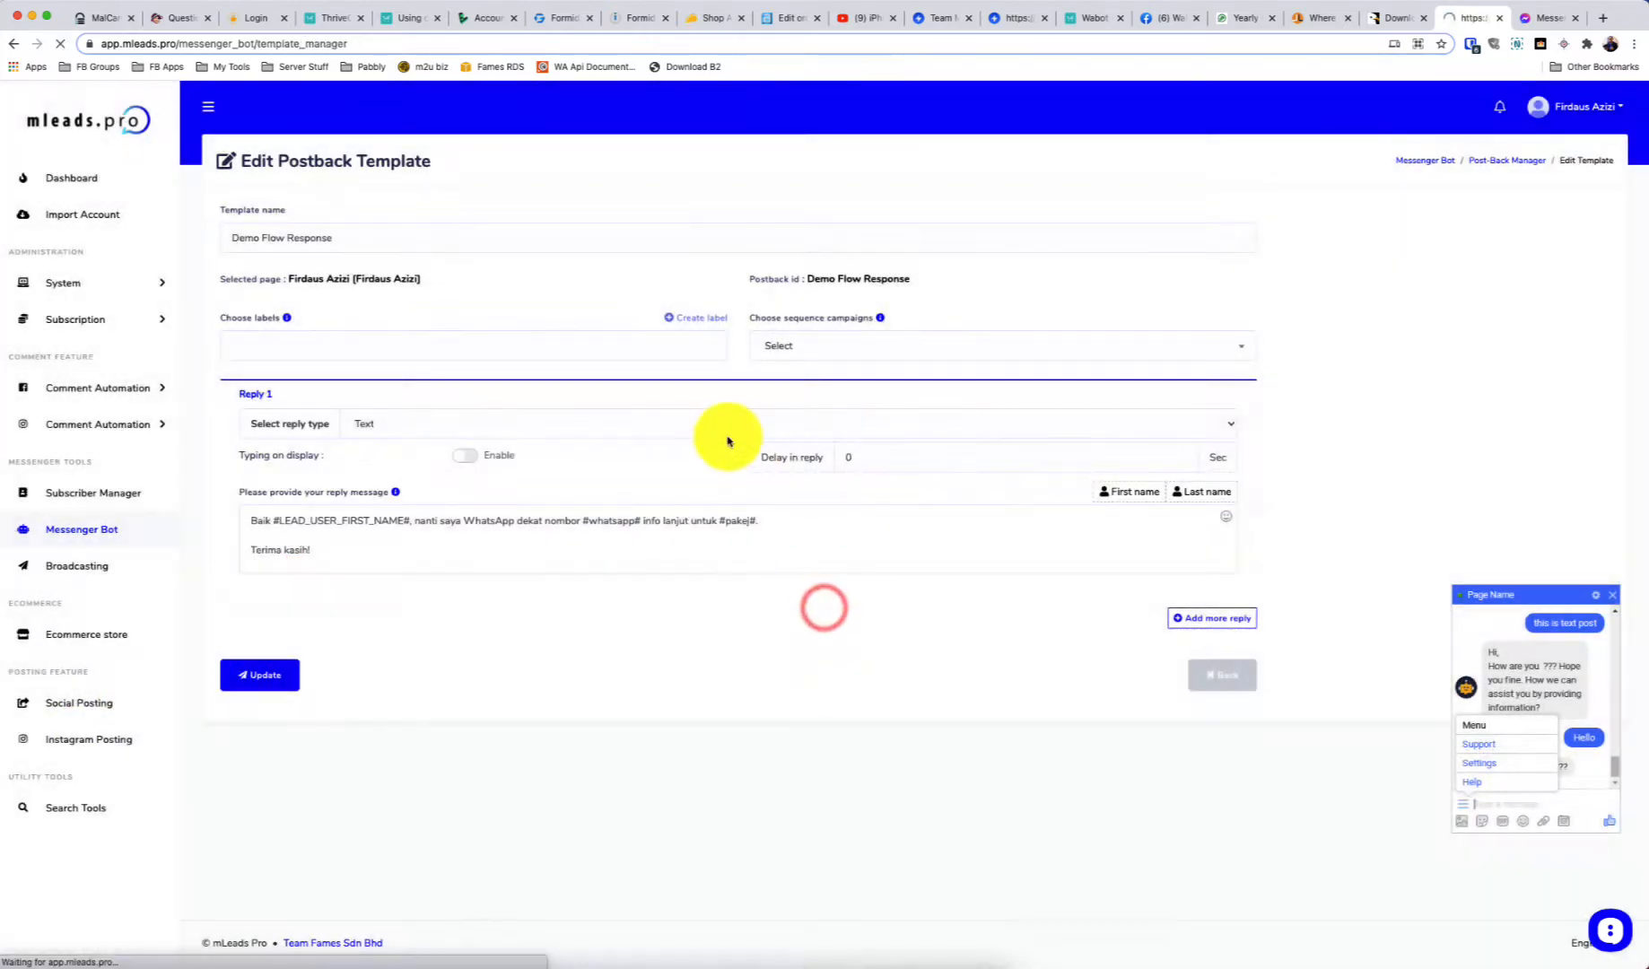
Send flow123, answer 'Ntah' and the WhatsApp number, and confirm the reply ends 'info lanjut untuk Ntah.'
{"action": "left_click", "coordinate": [1525, 18]}
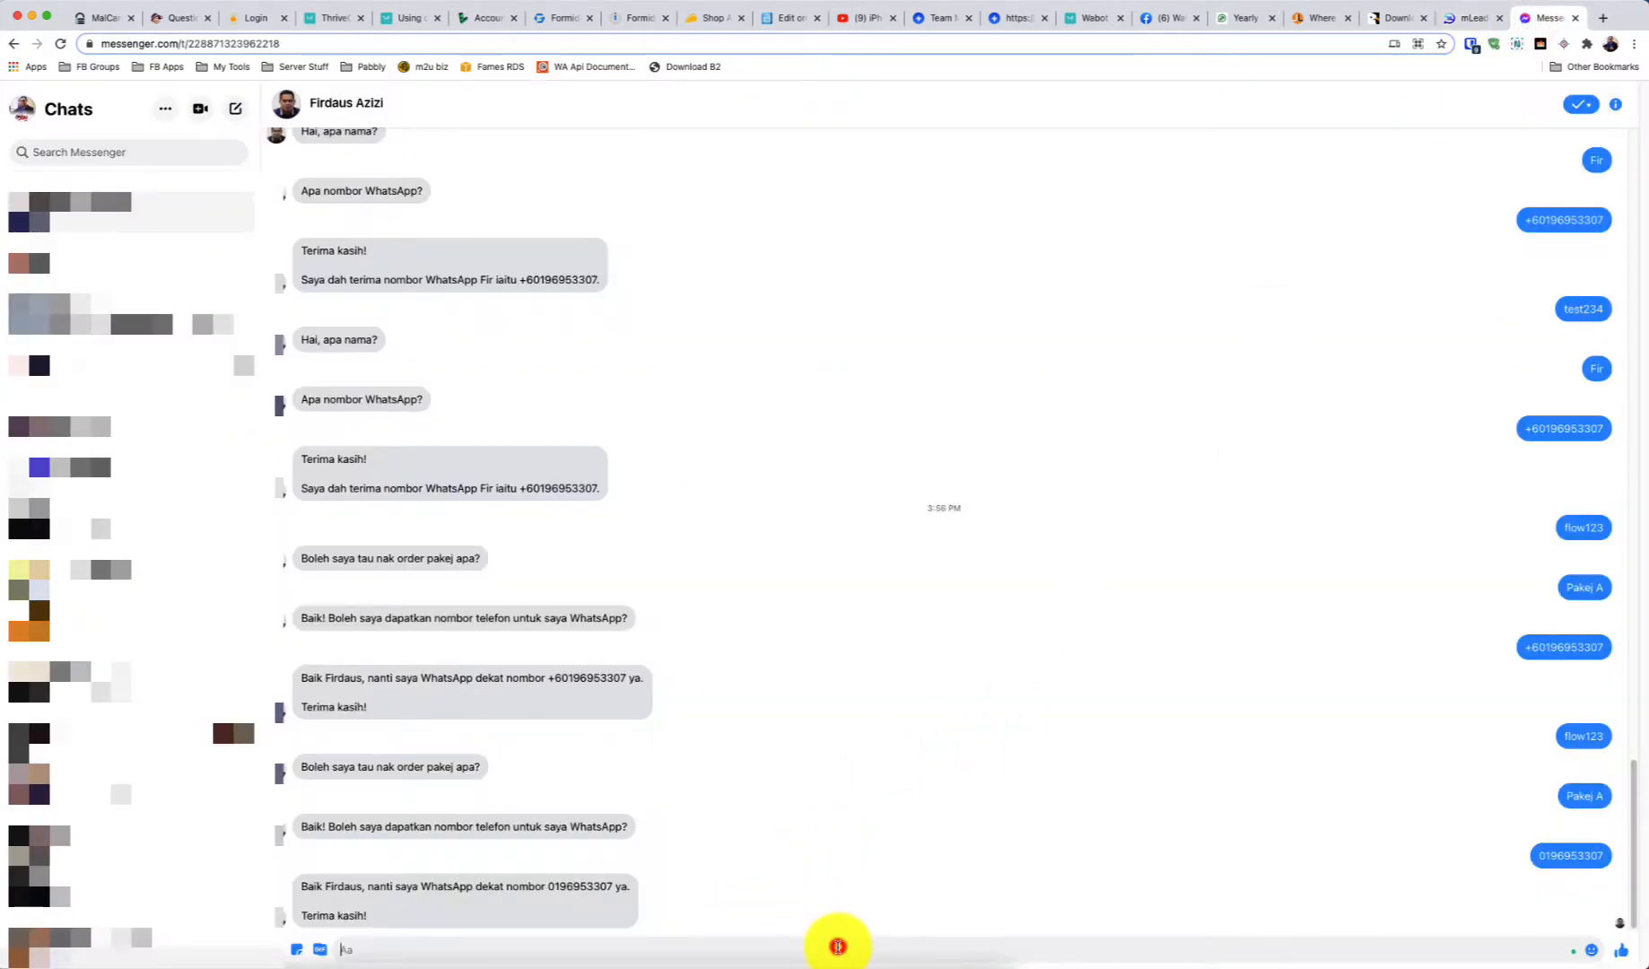
{"action": "left_click", "coordinate": [838, 941]}
{"action": "type", "text": "flow123"}
{"action": "key", "text": "Return"}
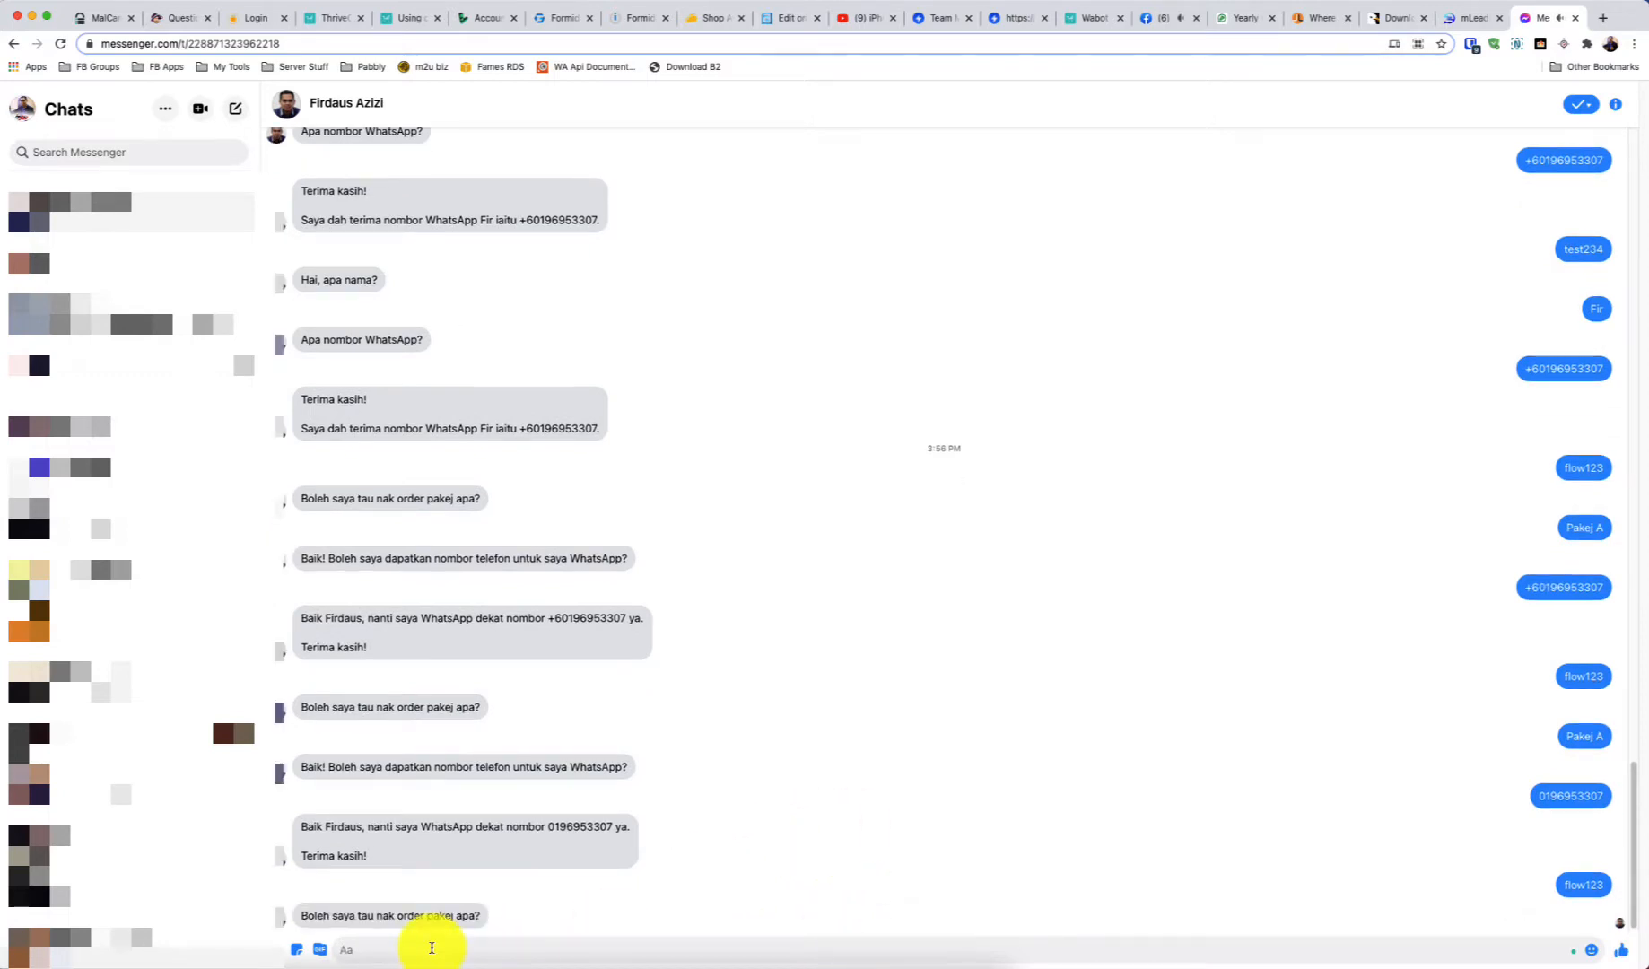
{"action": "type", "text": "Ntah"}
{"action": "key", "text": "Return"}
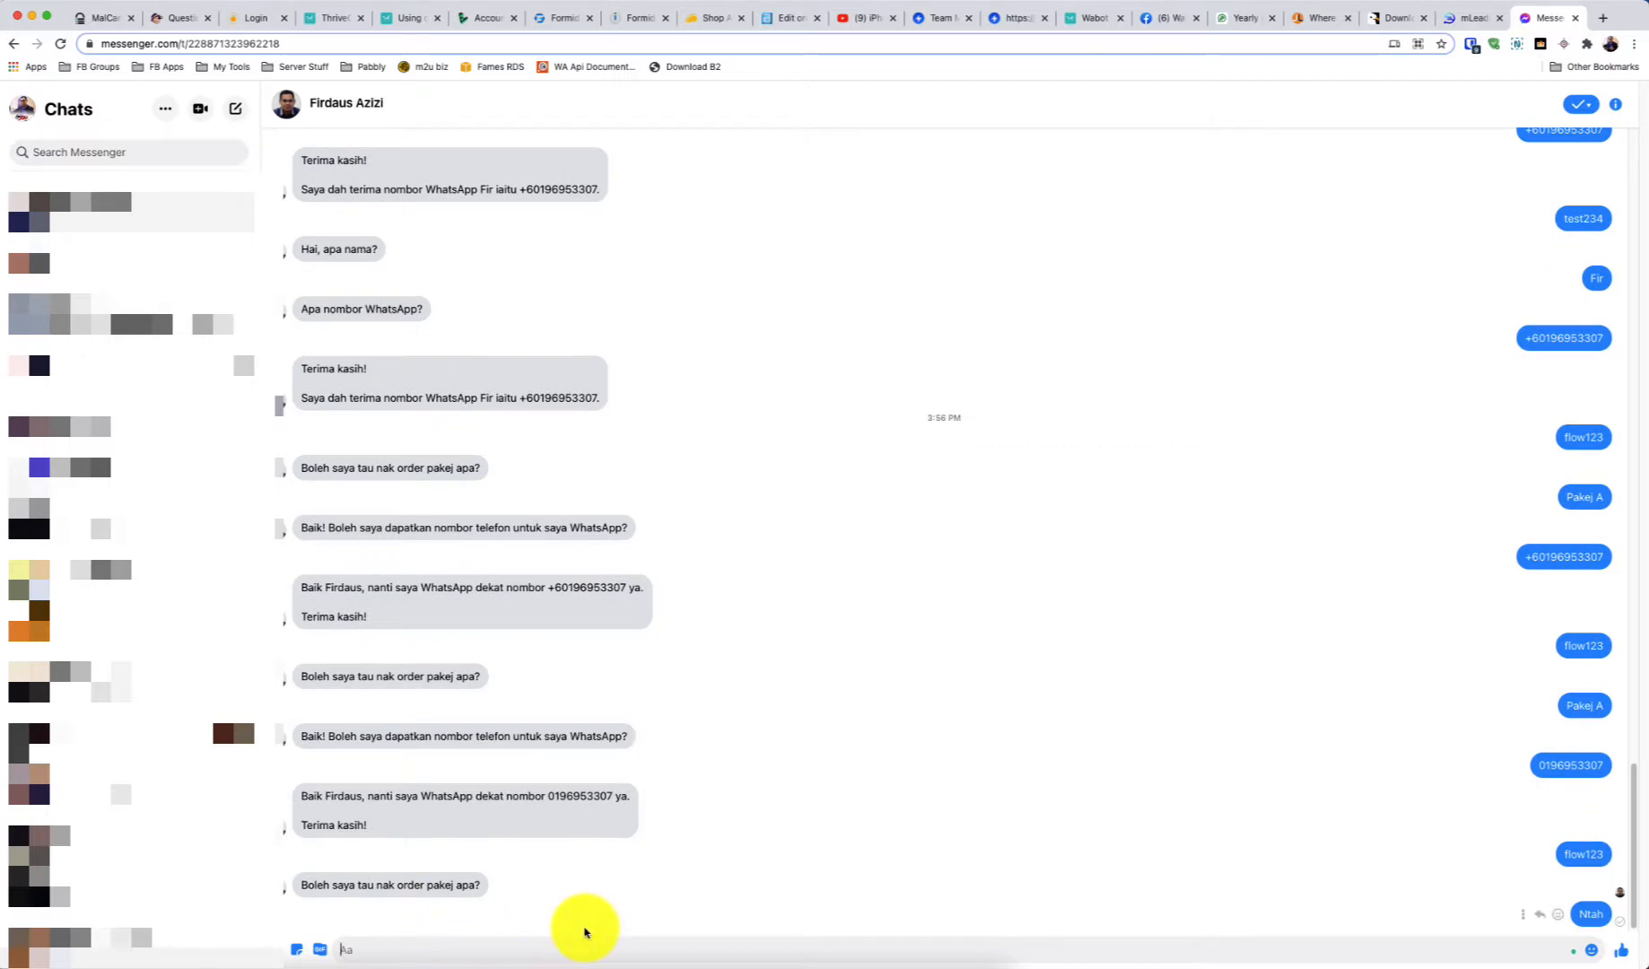
{"action": "left_click", "coordinate": [334, 910]}
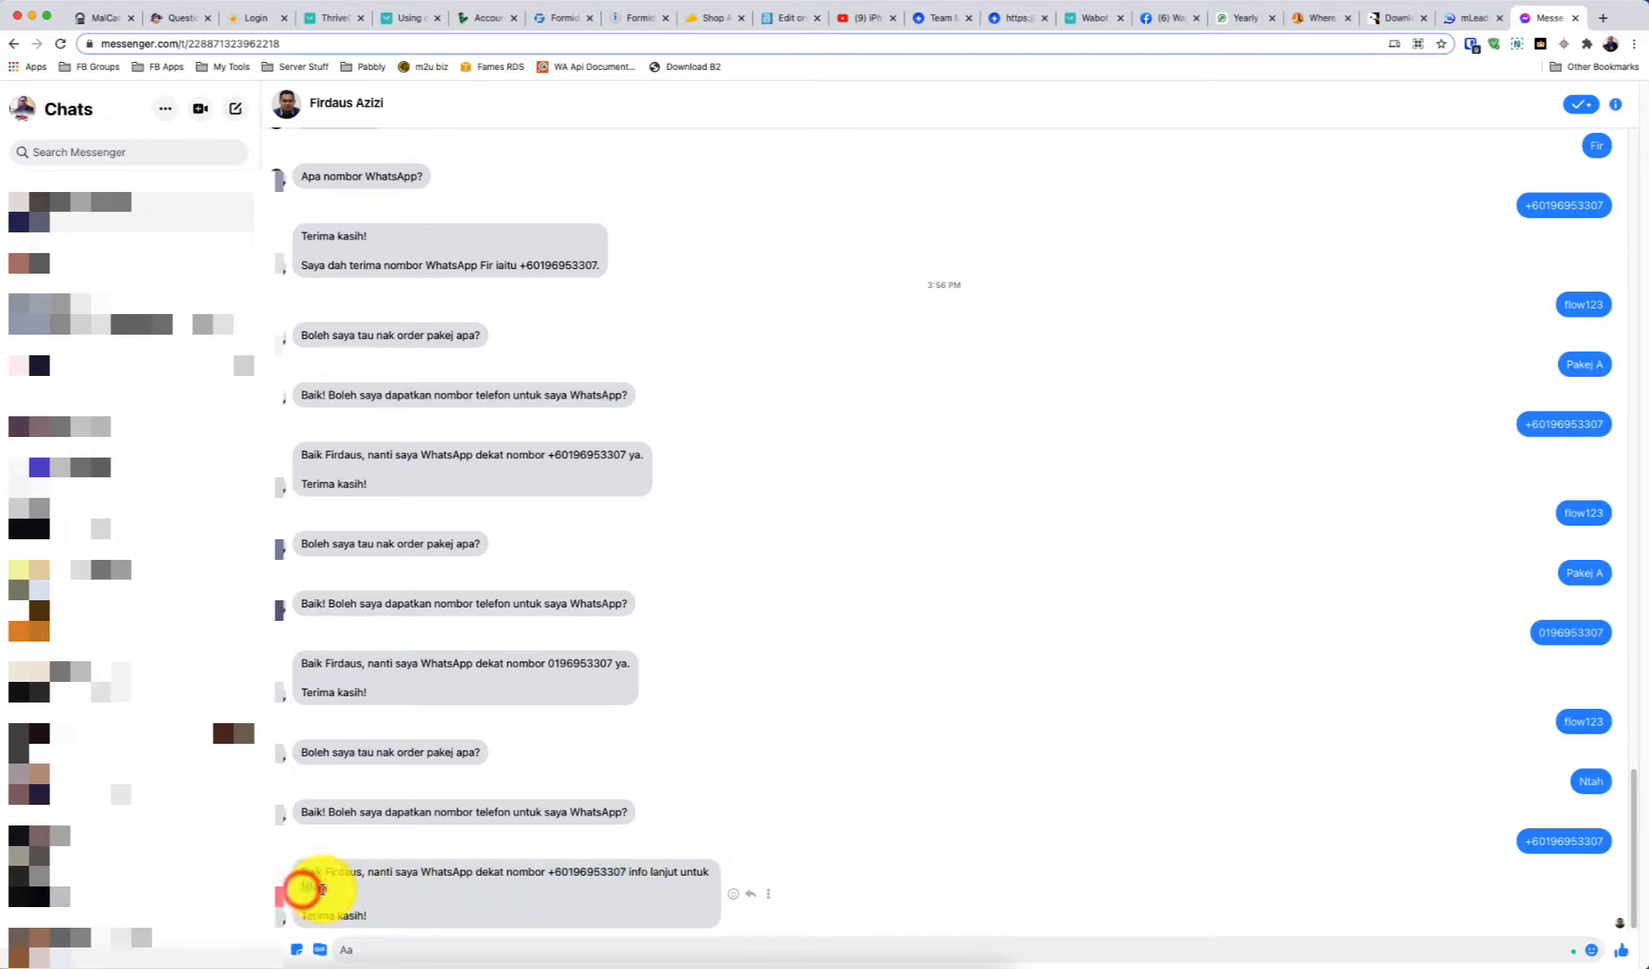
{"action": "left_click", "coordinate": [1458, 21]}
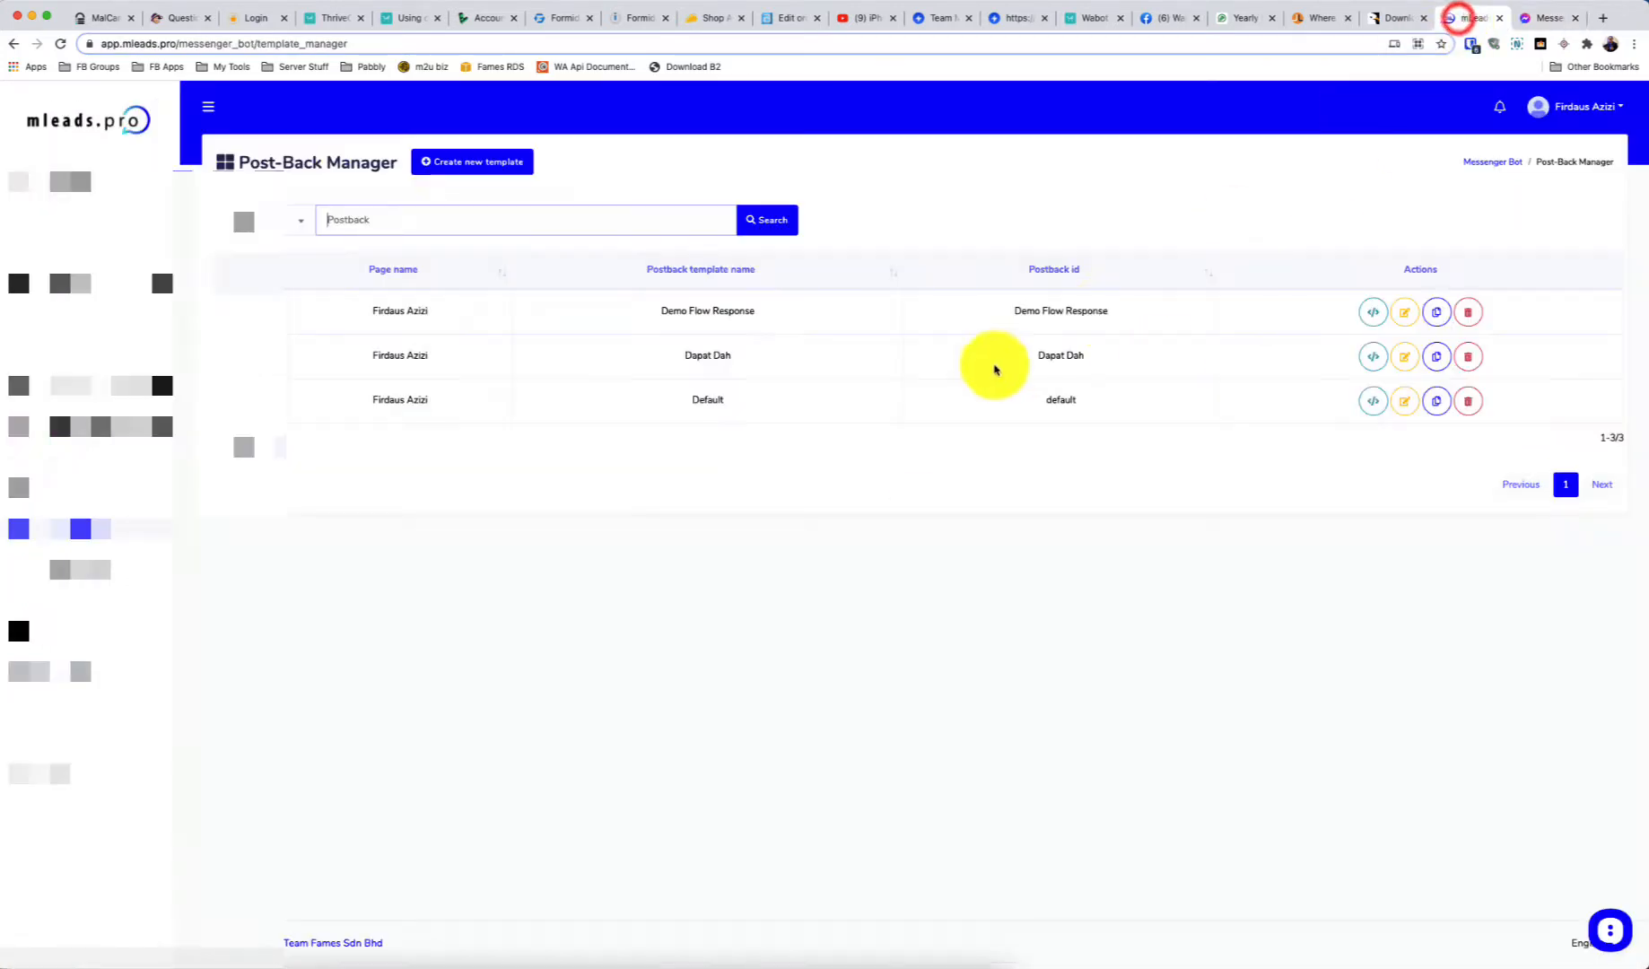